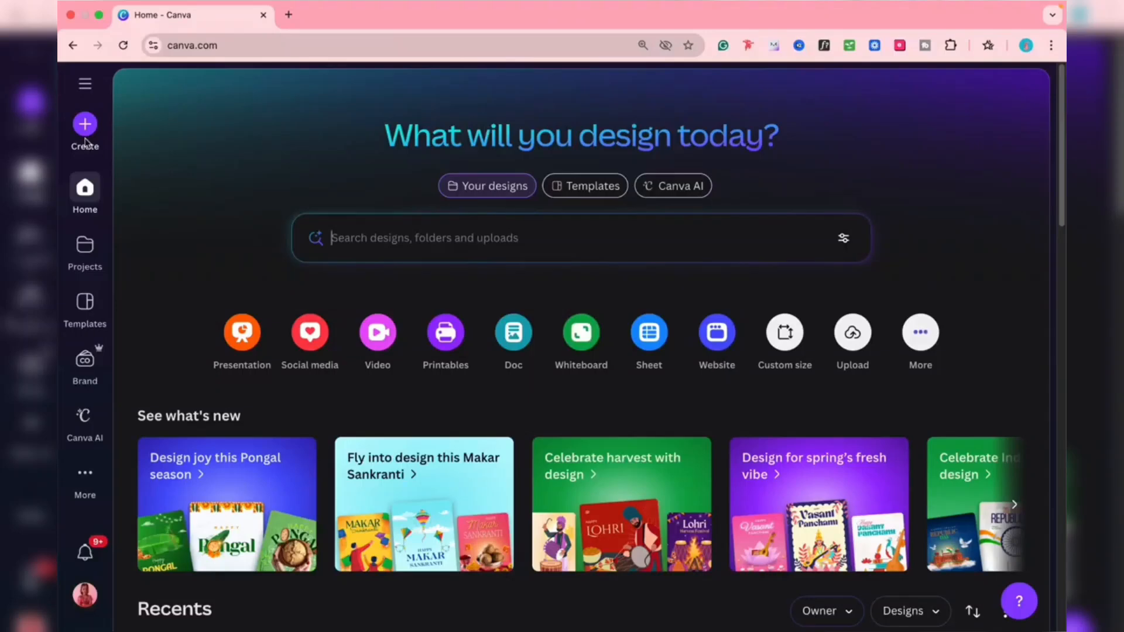
- Create a new blank social media design in the Instagram Post (4:5) format
click(84, 136)
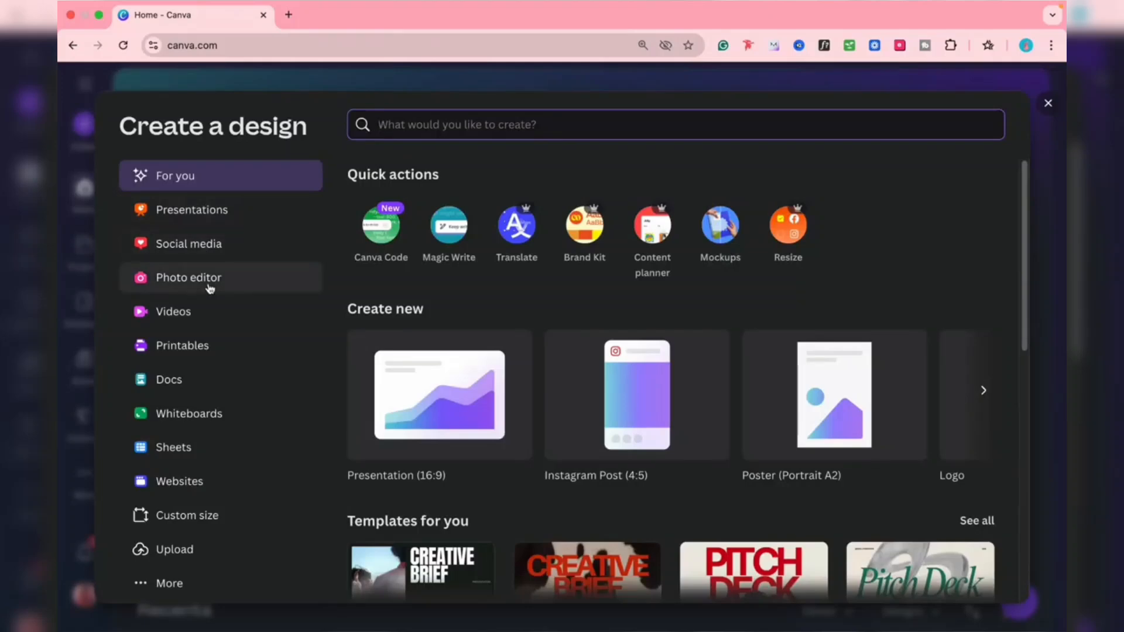
click(203, 245)
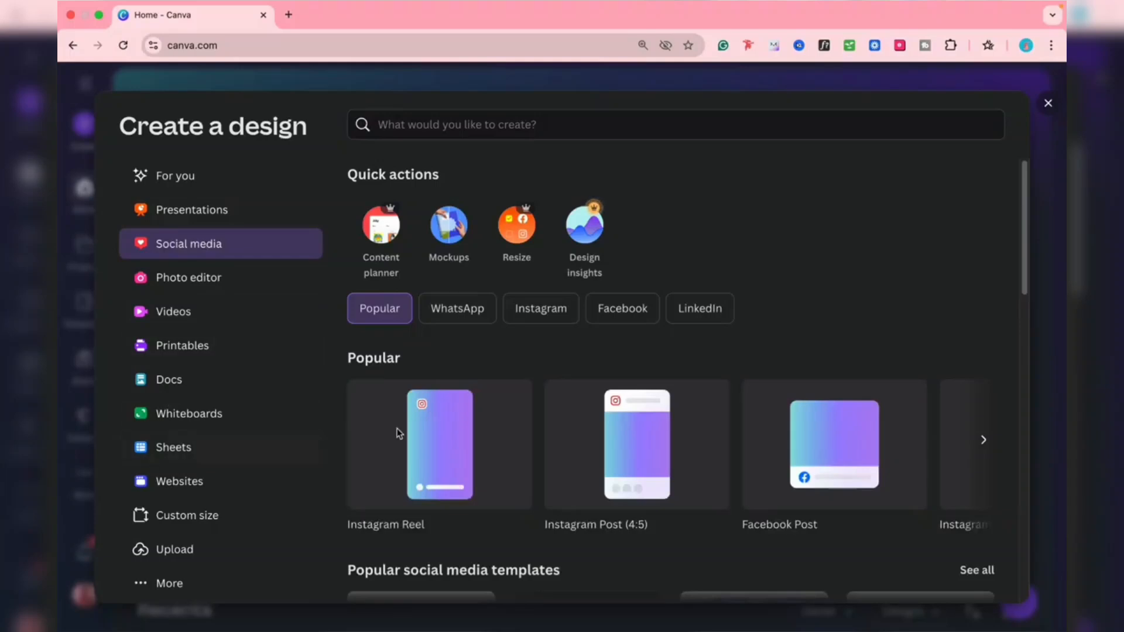
click(650, 460)
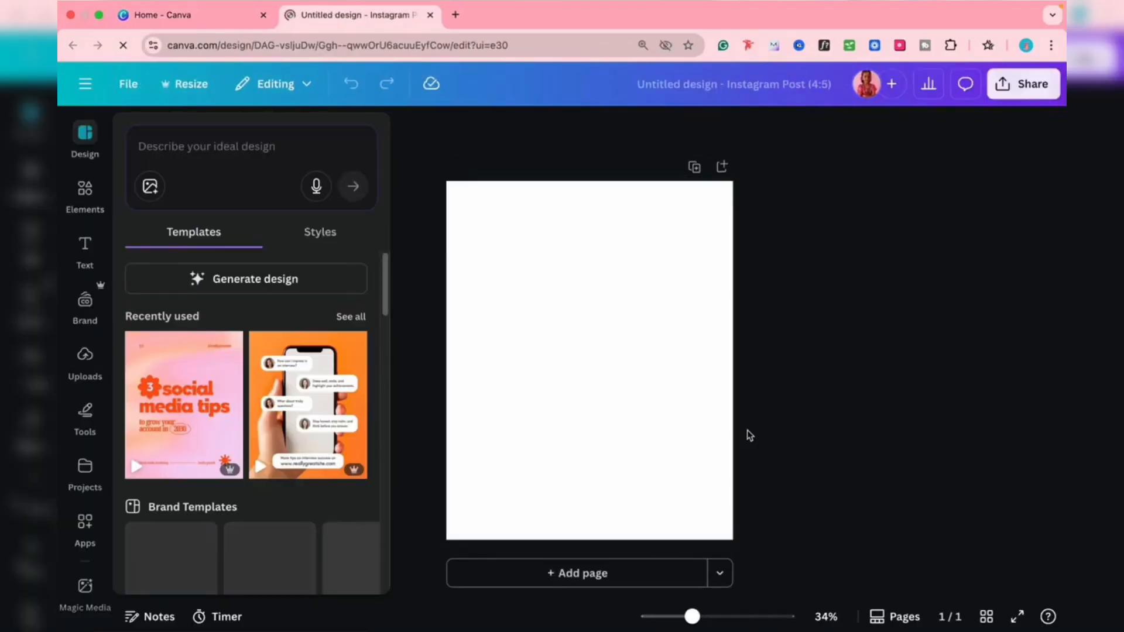
- Rename the untitled design with the owner's first name in possessive form followed by "1st file"
click(528, 280)
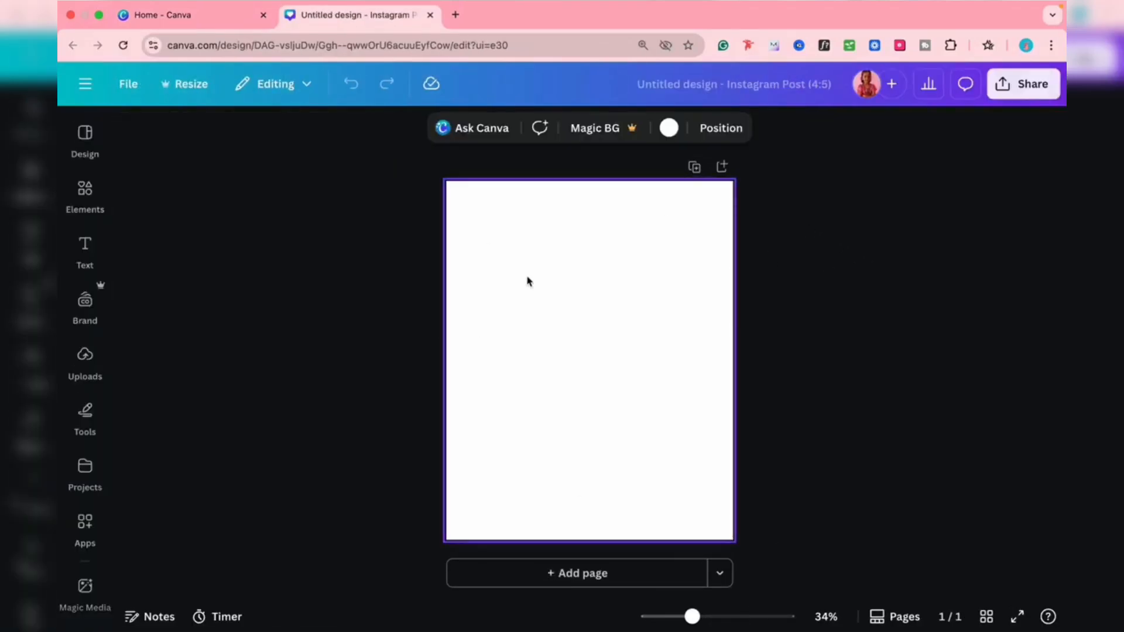
click(767, 79)
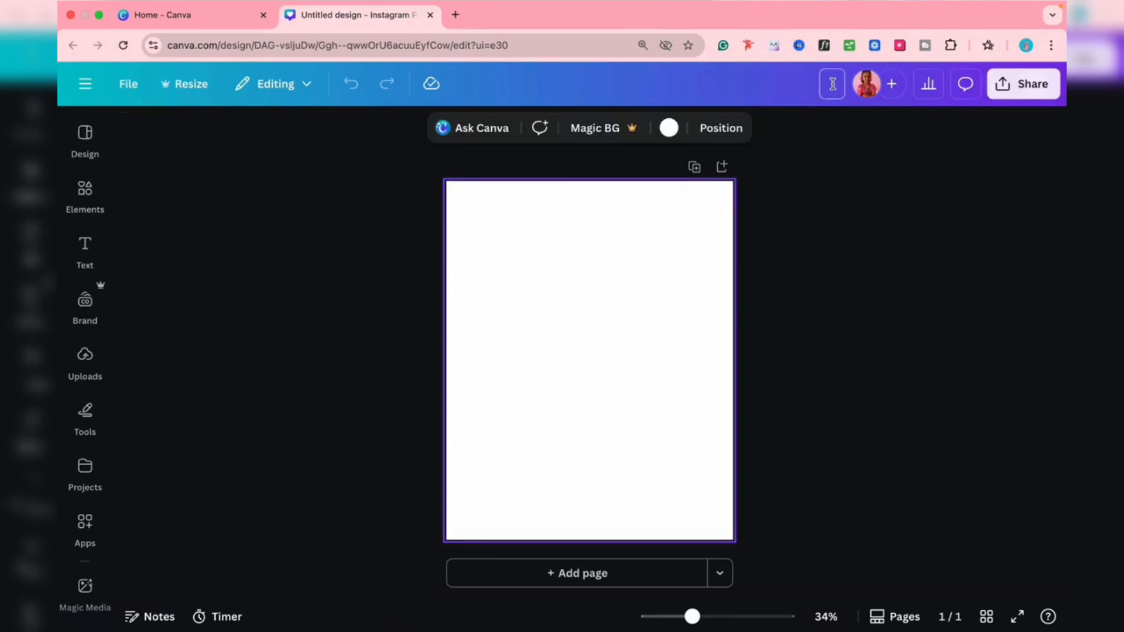
text(shruti's 1st fi)
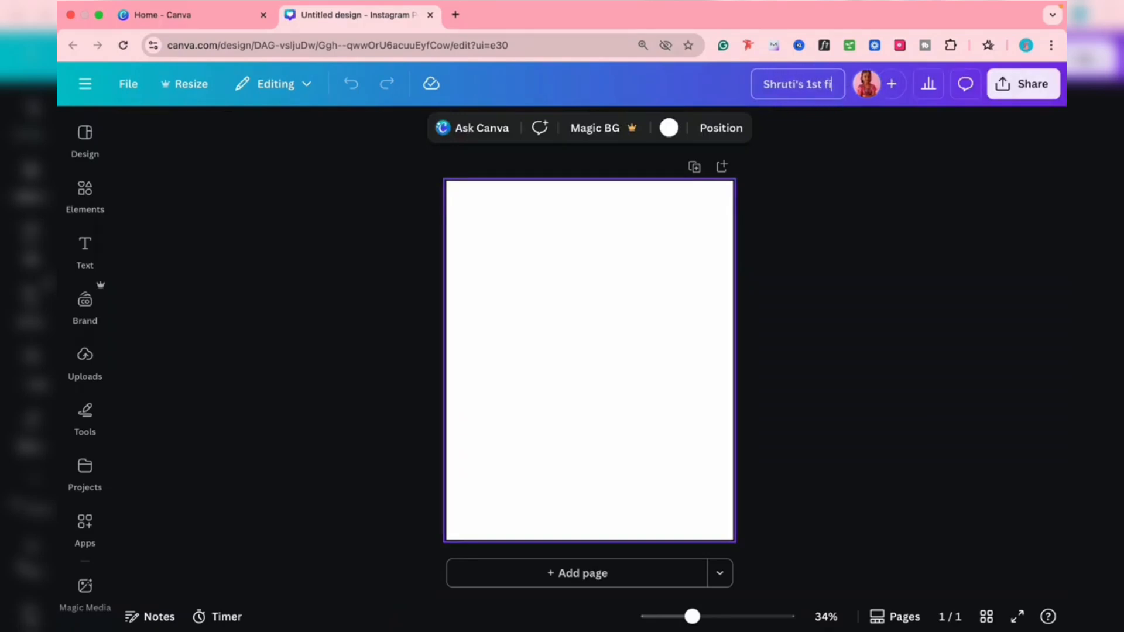
text(le)
click(834, 280)
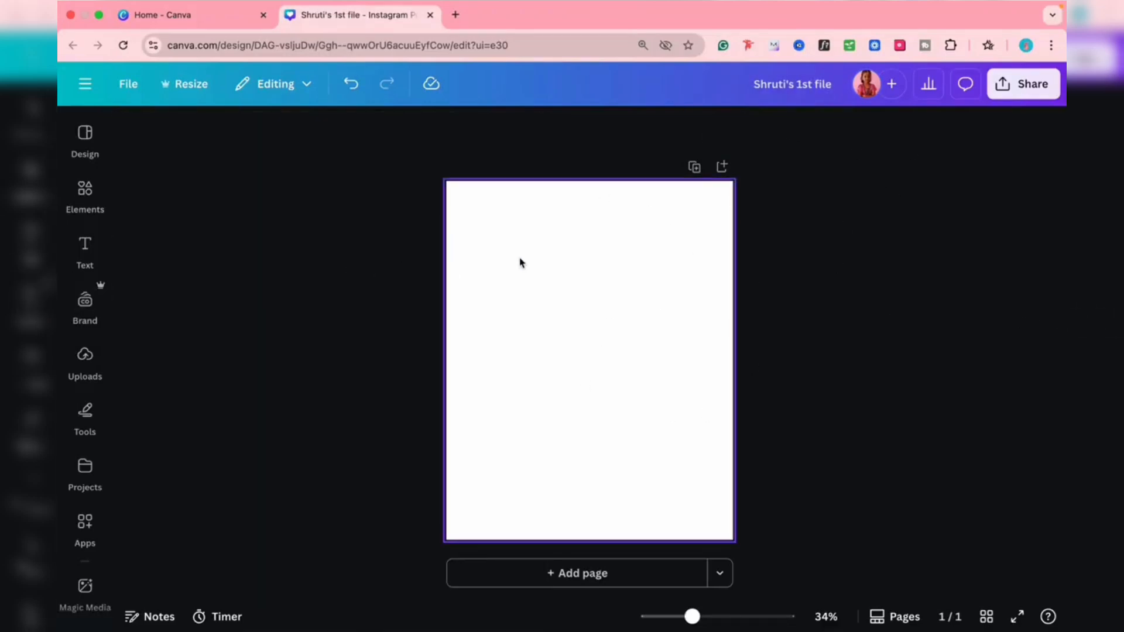
- Apply the Black & Pink Grunge Coming Soon template to the blank page and collapse the template browser
click(87, 141)
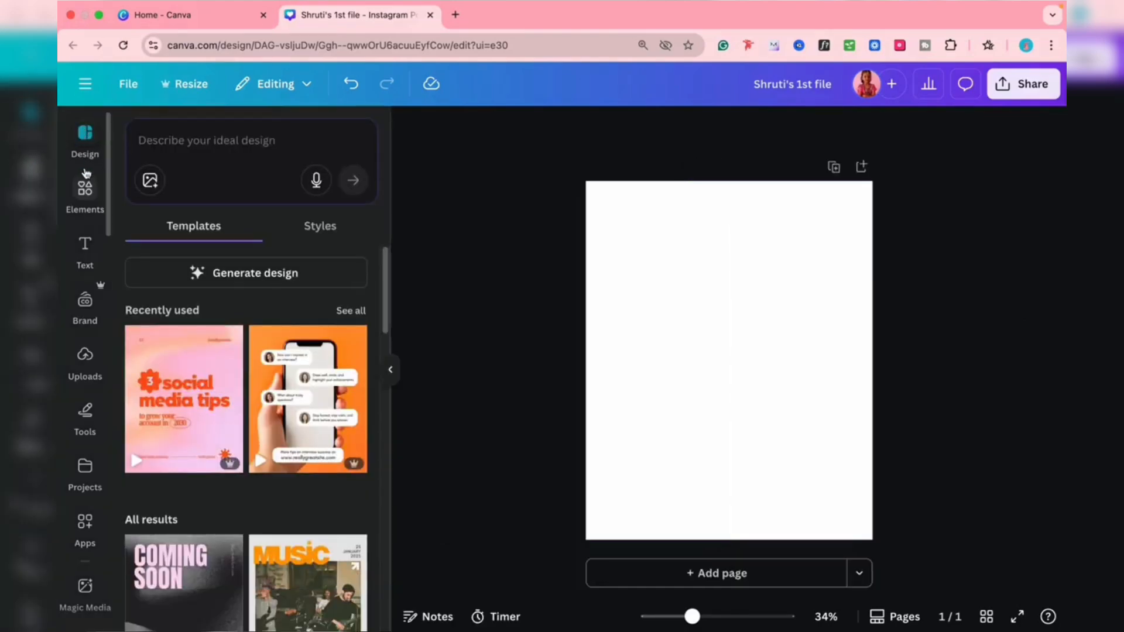
scroll(287, 468, down, 6)
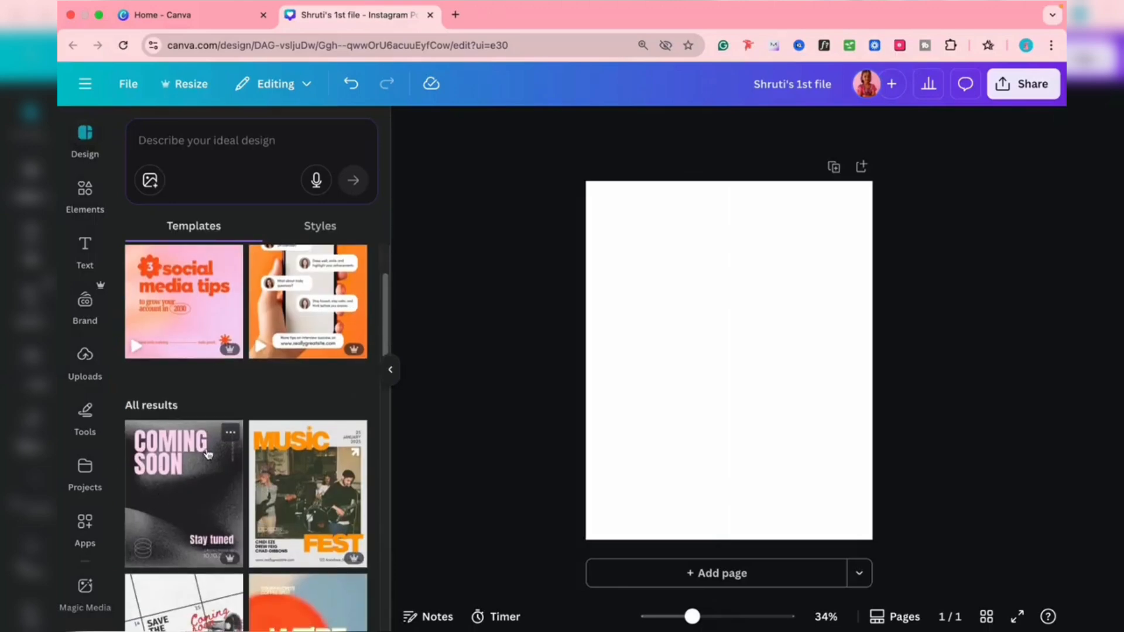
scroll(191, 284, up, 3)
click(170, 415)
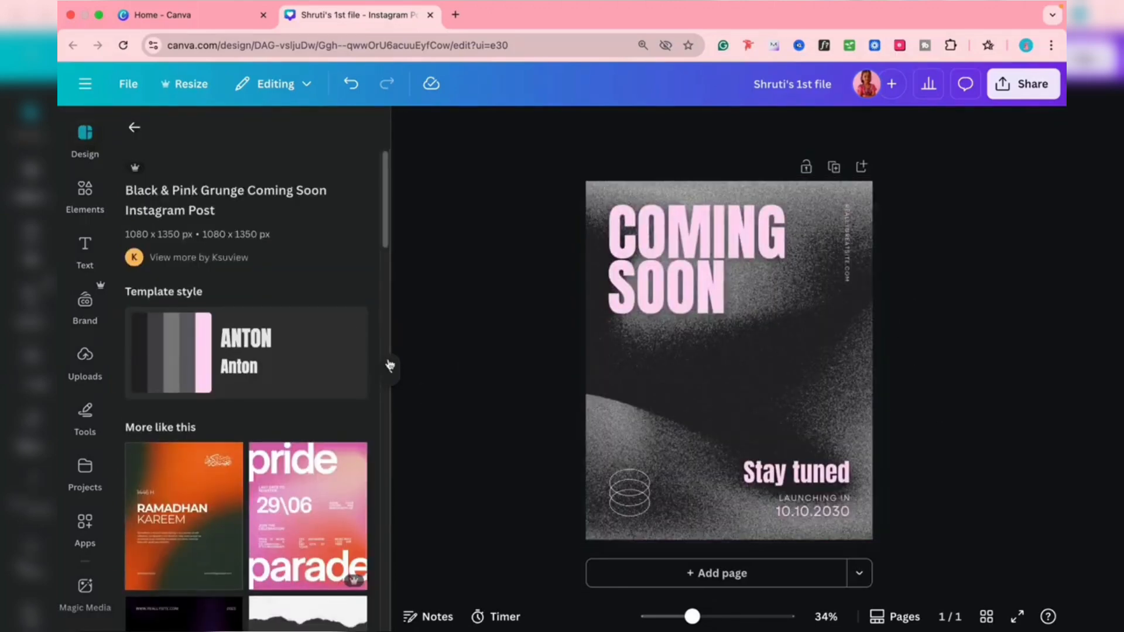
click(390, 366)
- Set the COMING SOON heading's font to DM Sans and its size to 150
click(493, 268)
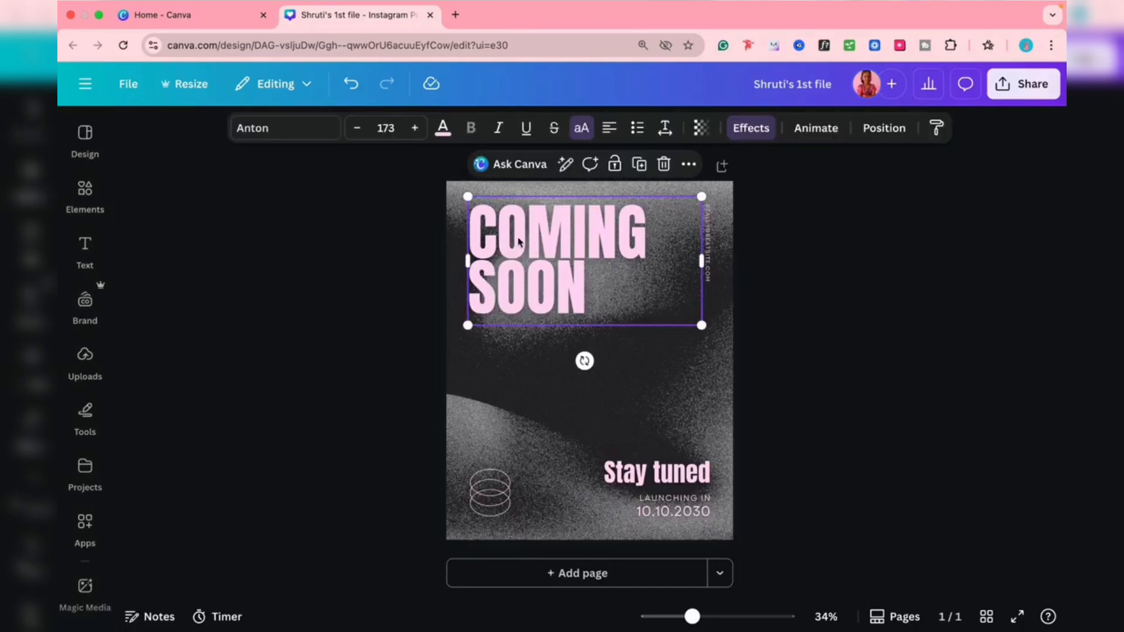
click(249, 129)
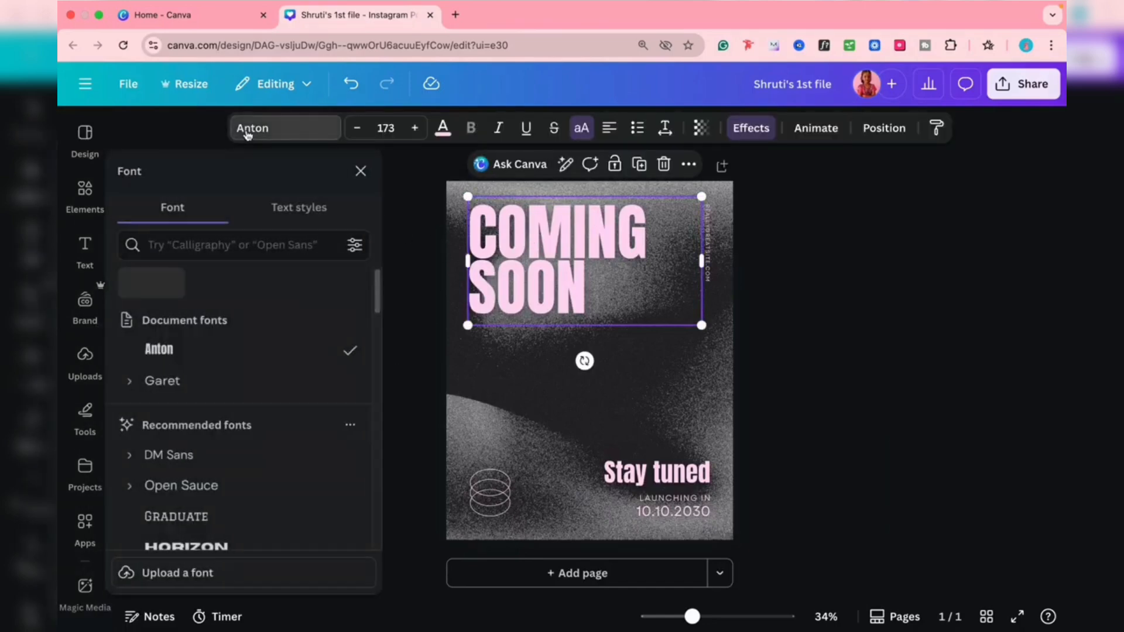
click(204, 466)
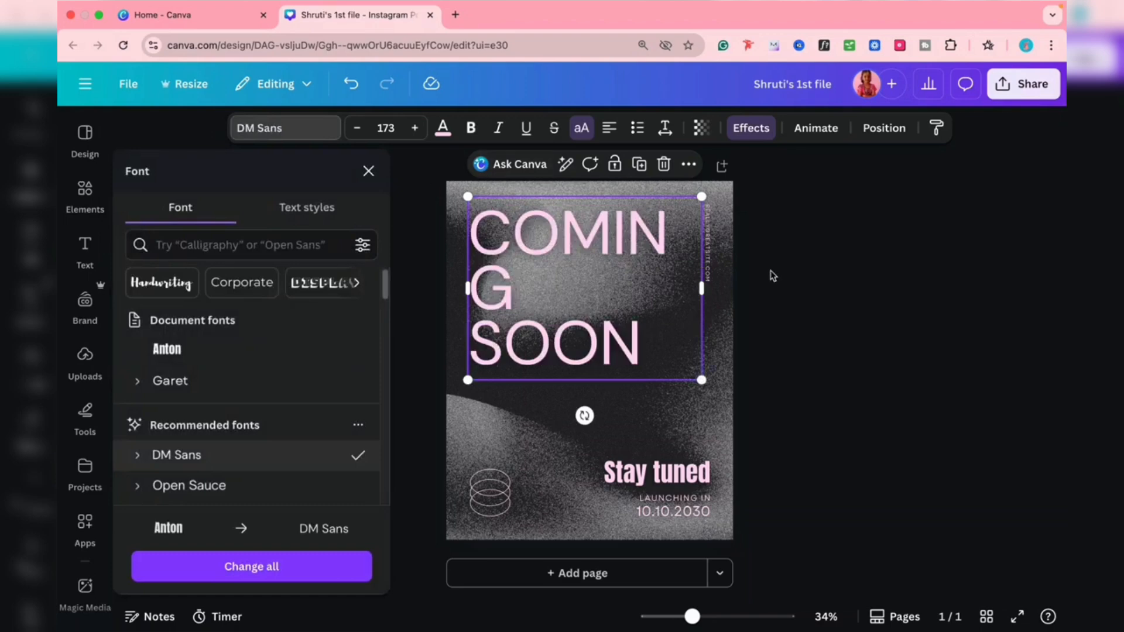
click(382, 124)
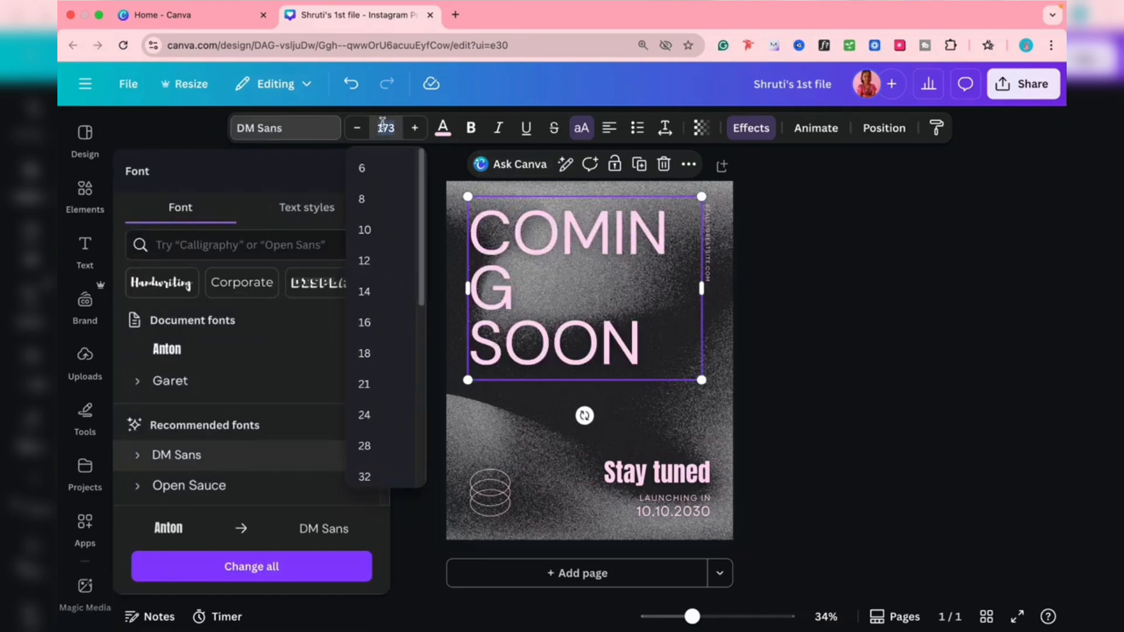
key(Return)
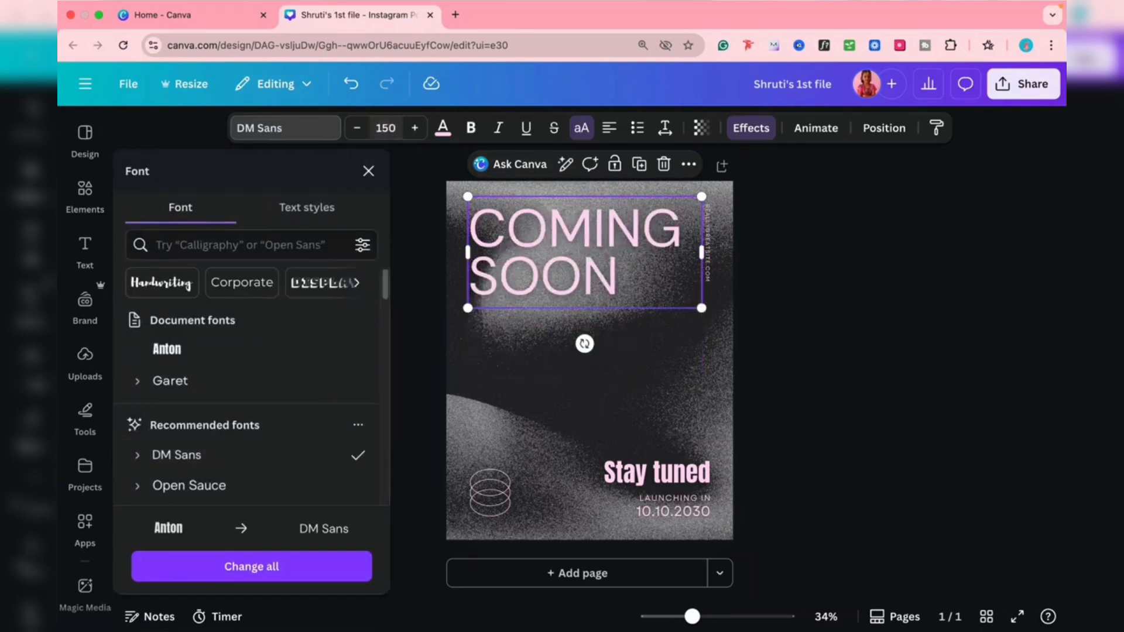
key(Escape)
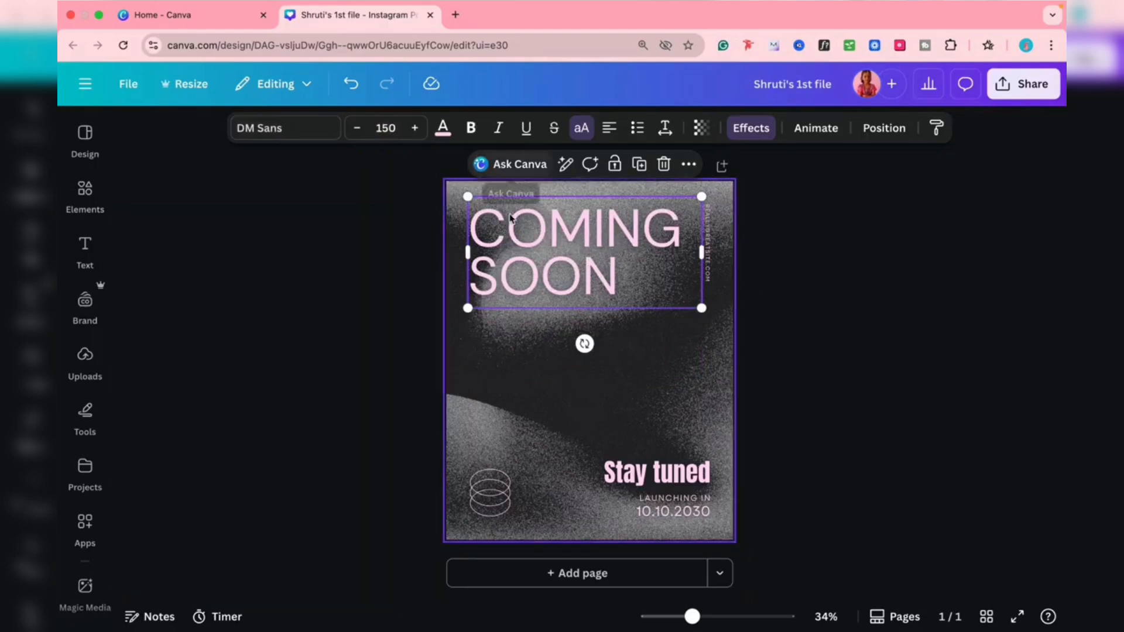
- Recolour the heading with the brand kit's yellow and apply that change to all matching pink text in the design
click(442, 138)
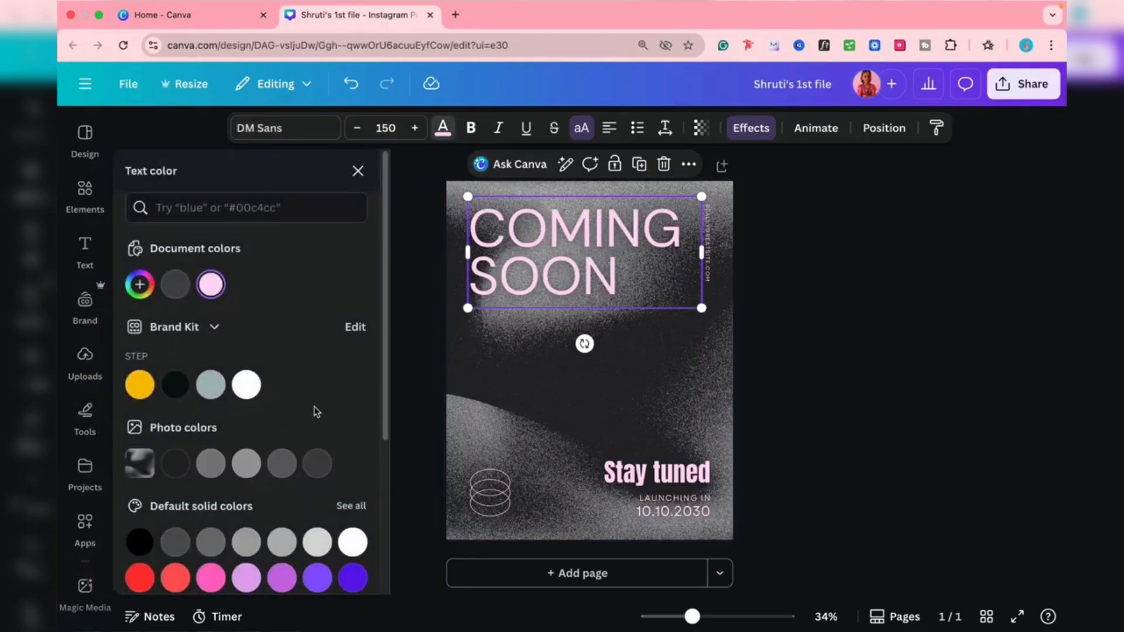
click(134, 386)
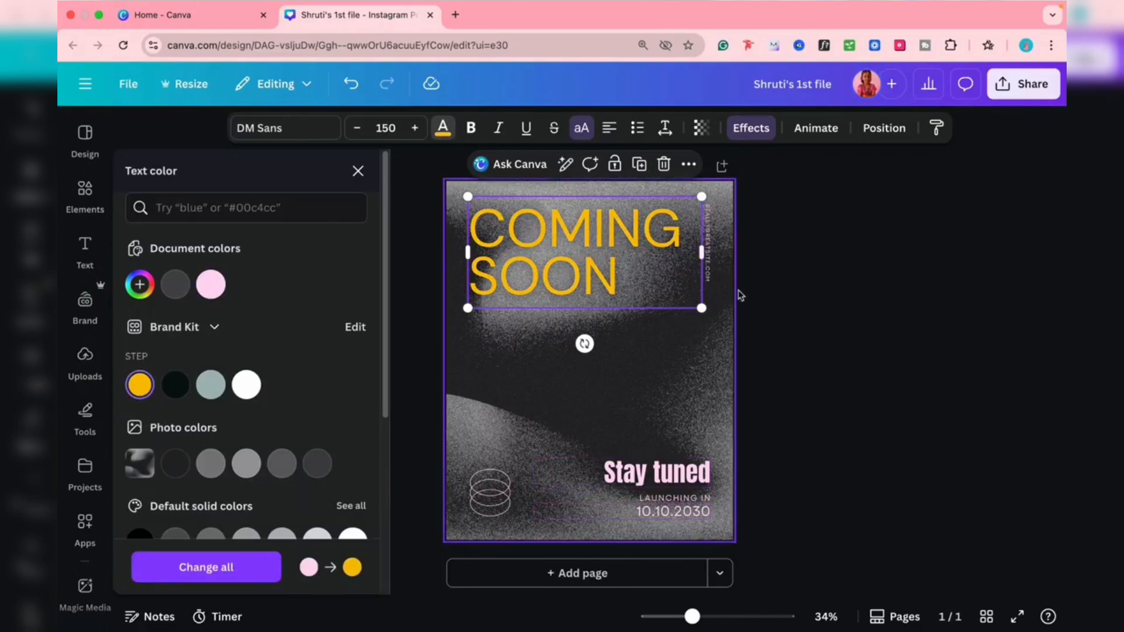
click(188, 579)
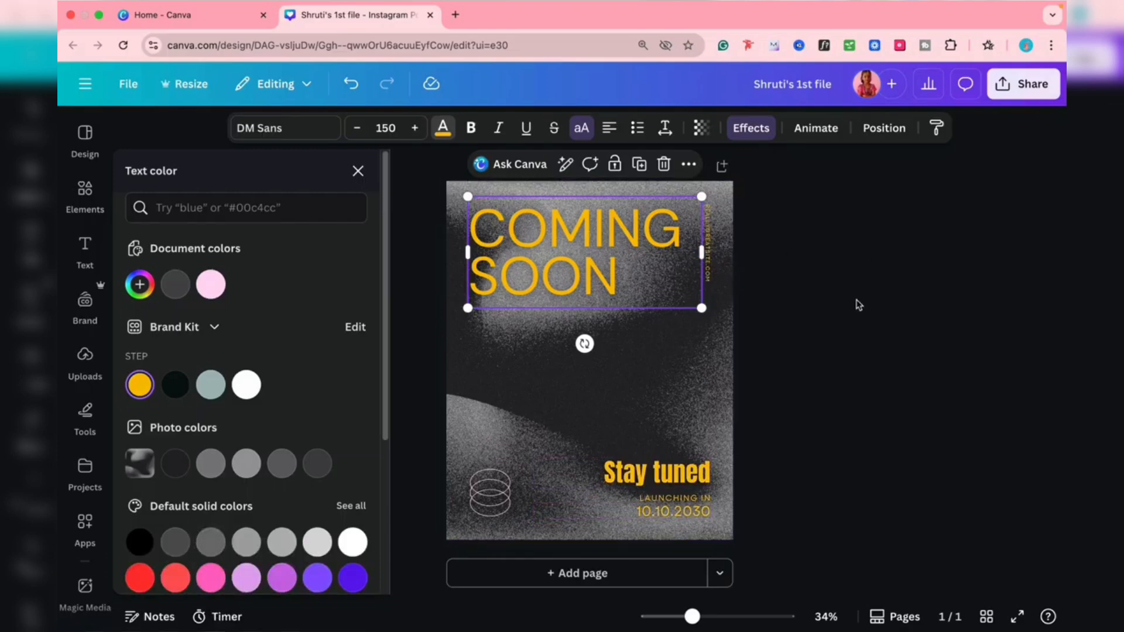
- Recolour the stacked-rings graphic in the lower corner of the design with the brand kit's yellow
click(489, 503)
click(436, 127)
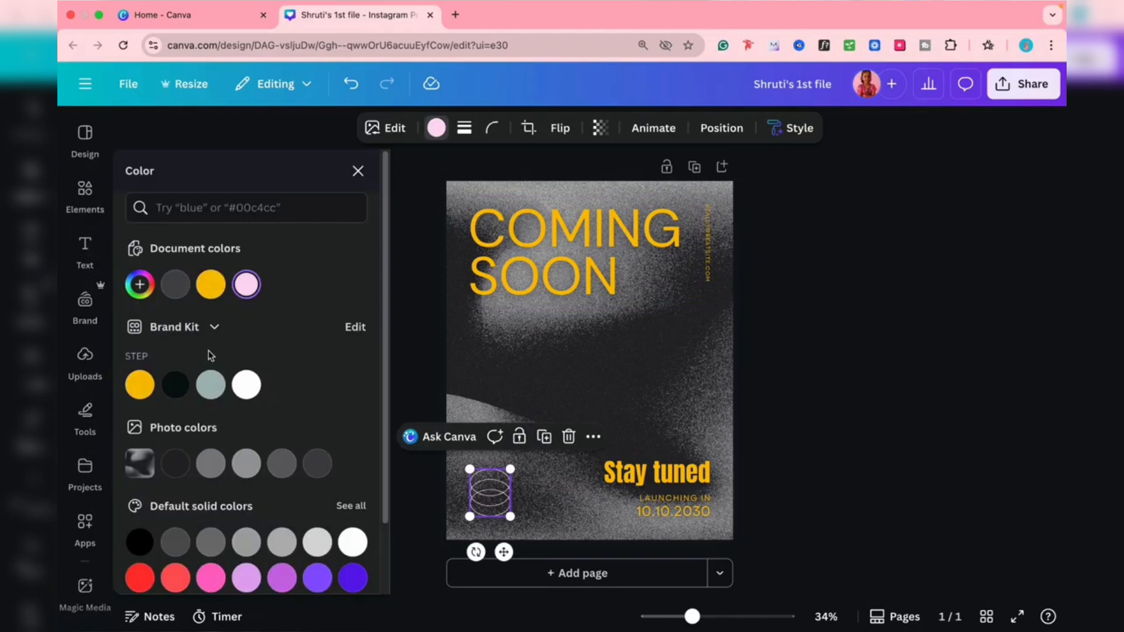
click(140, 384)
click(818, 322)
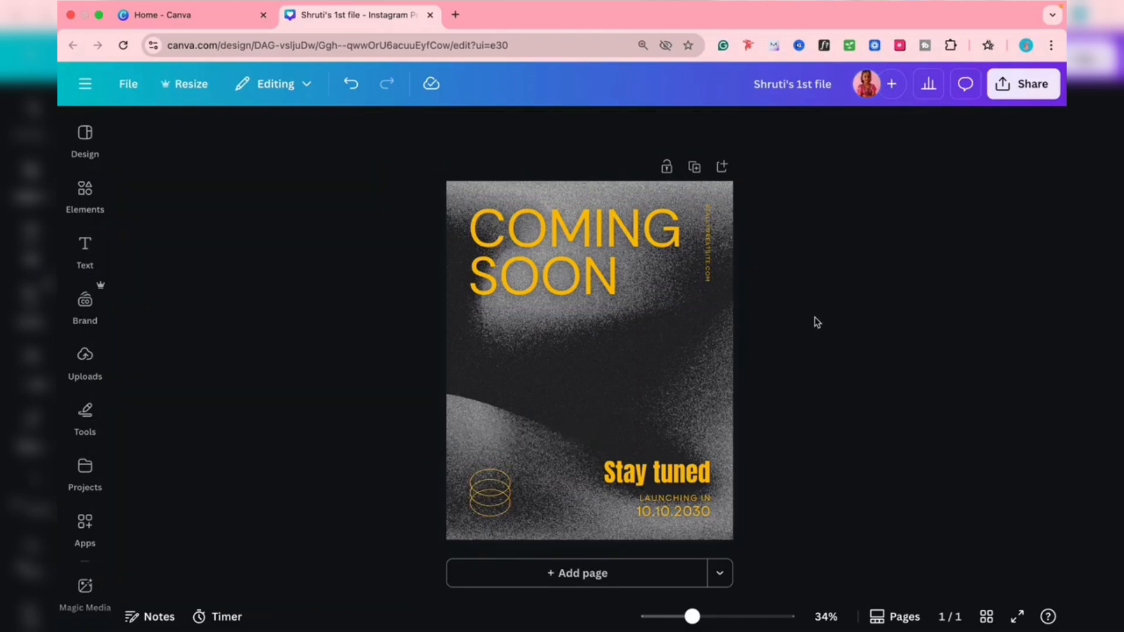
- Make only the word SOON in the heading bold
click(567, 264)
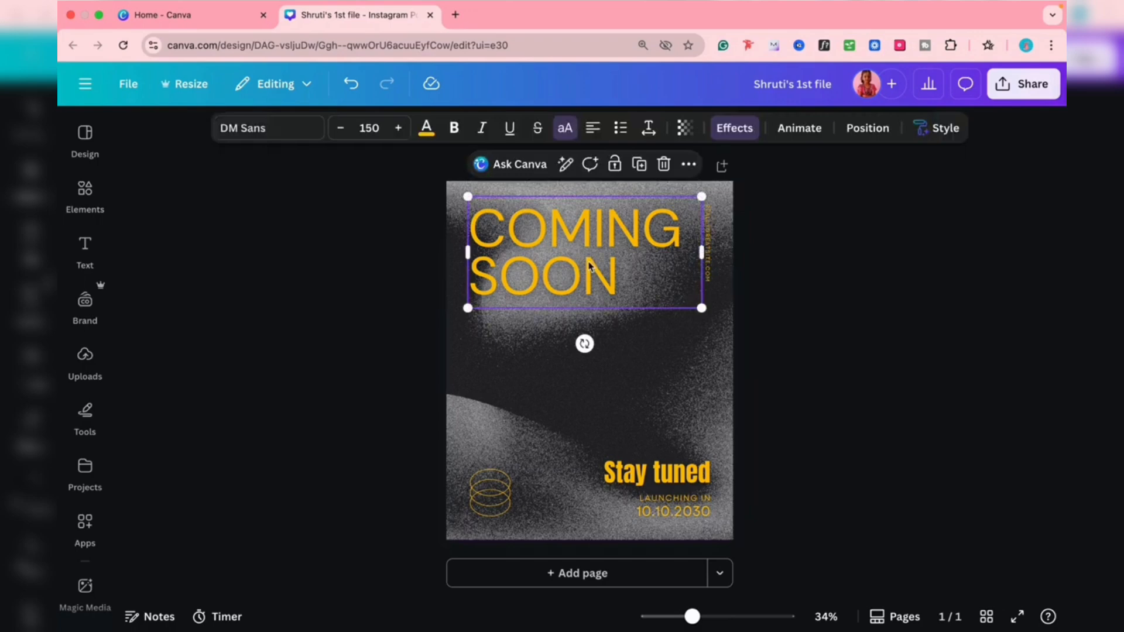
double_click(564, 287)
drag(618, 290, 468, 287)
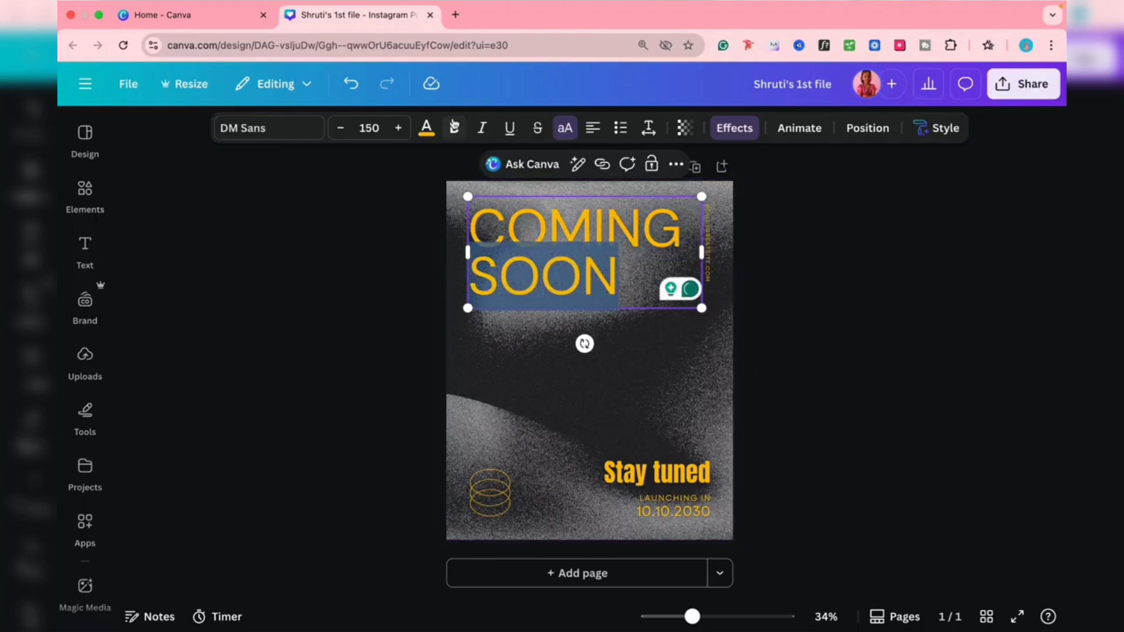
click(443, 367)
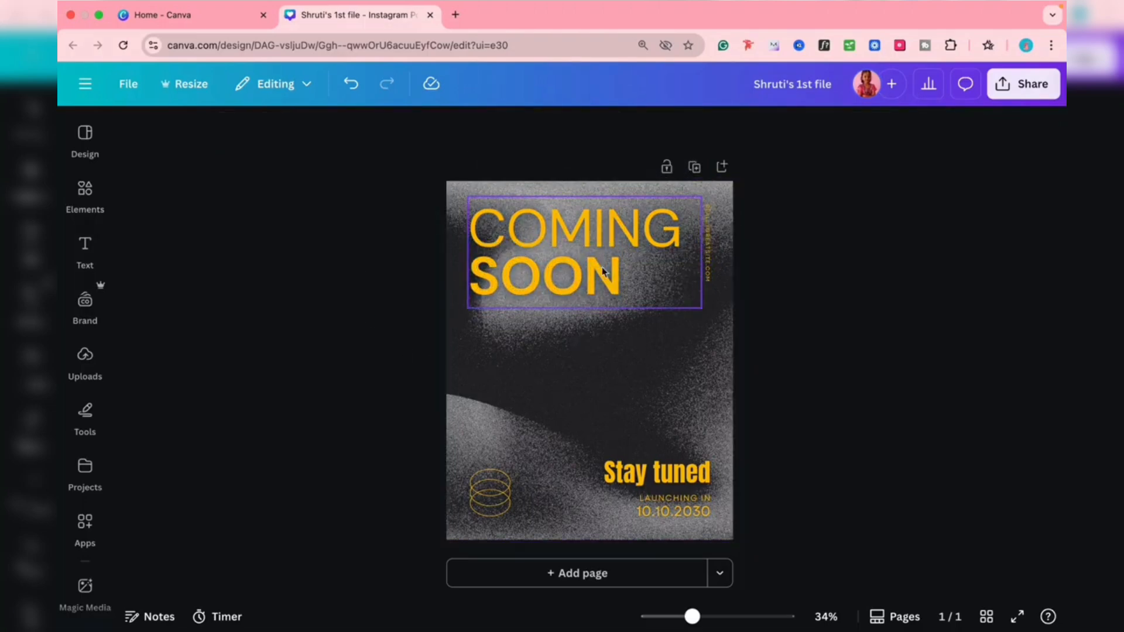
- Try italics on the whole COMING SOON heading and switch them off again
click(519, 283)
click(481, 127)
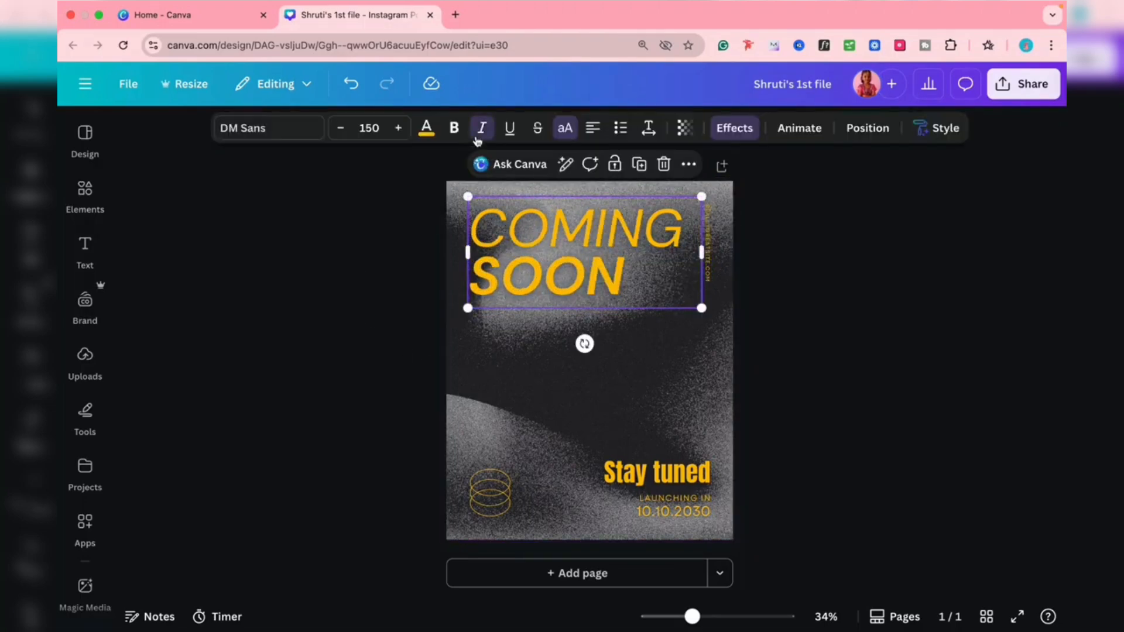
click(481, 128)
- Switch off the uppercase formatting for the SOON line of the heading
click(560, 280)
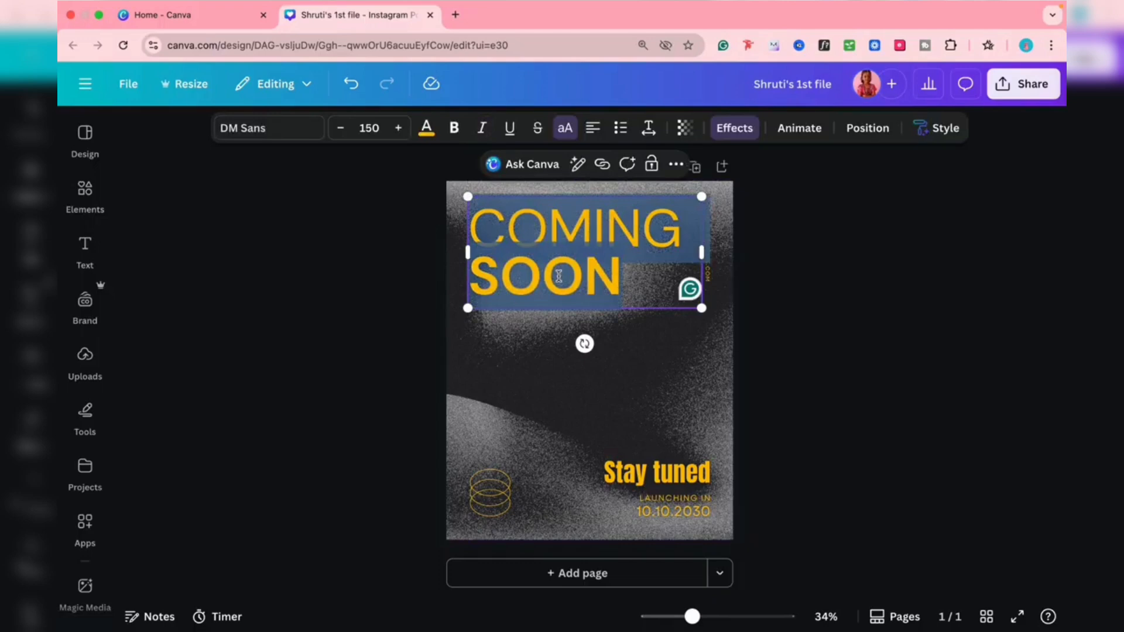
click(560, 278)
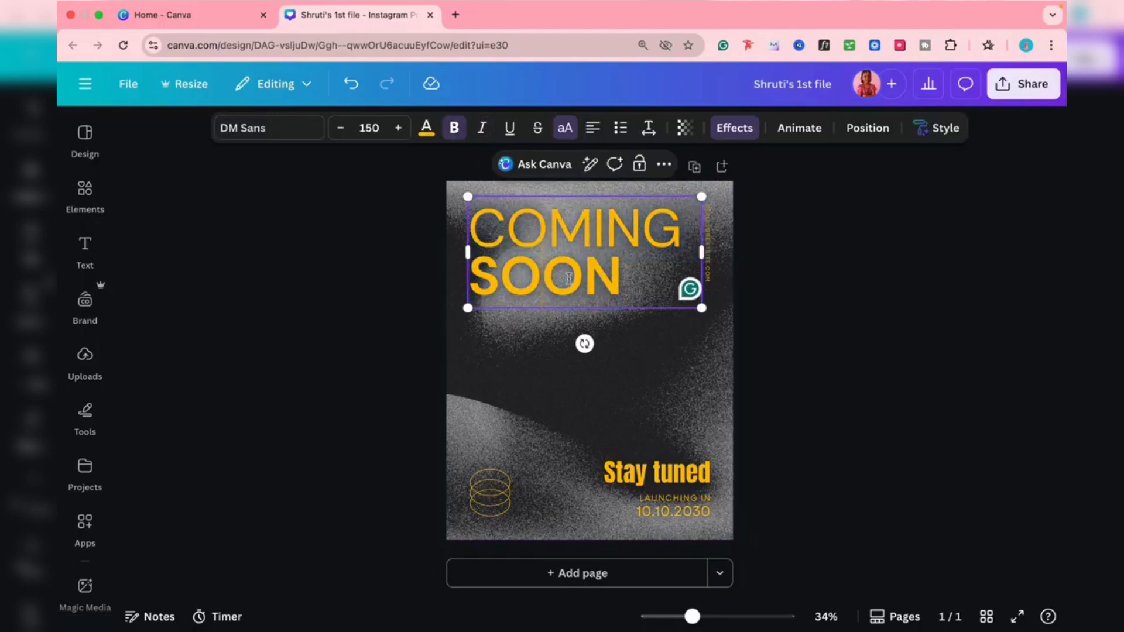
click(572, 135)
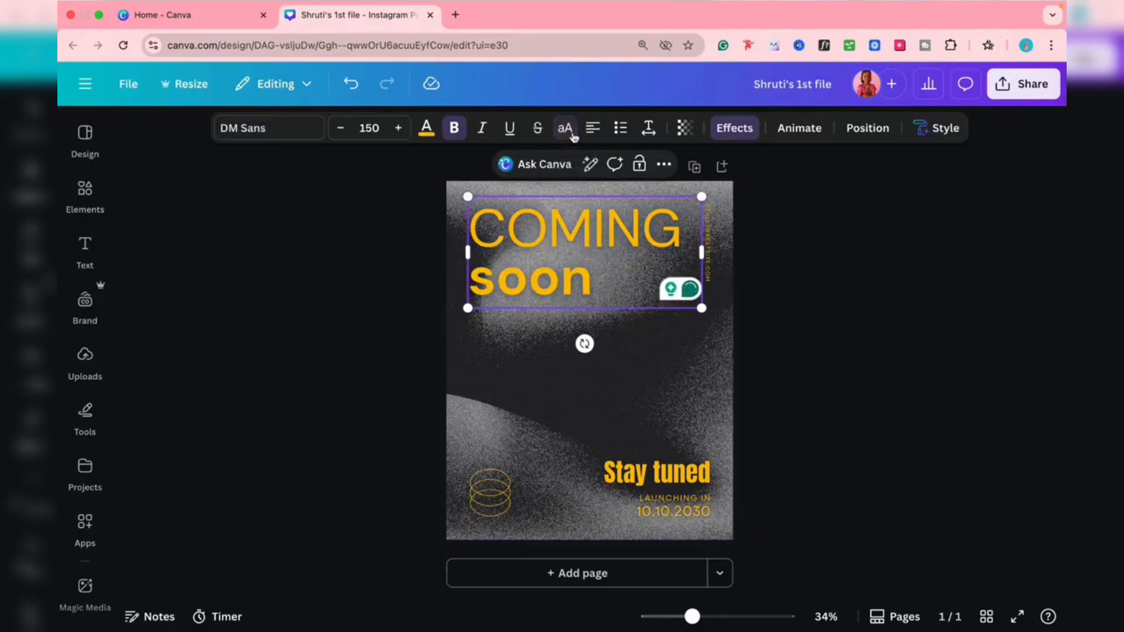
- Italicise the word "soon" in the heading and remove its bold formatting
double_click(541, 283)
click(481, 128)
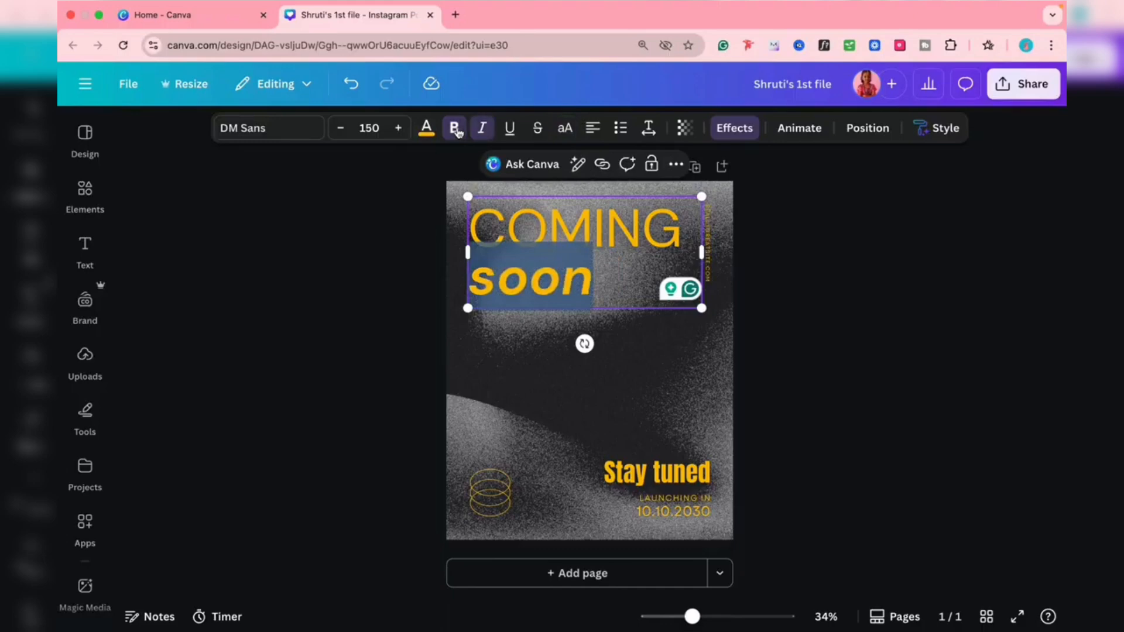
click(453, 128)
click(795, 261)
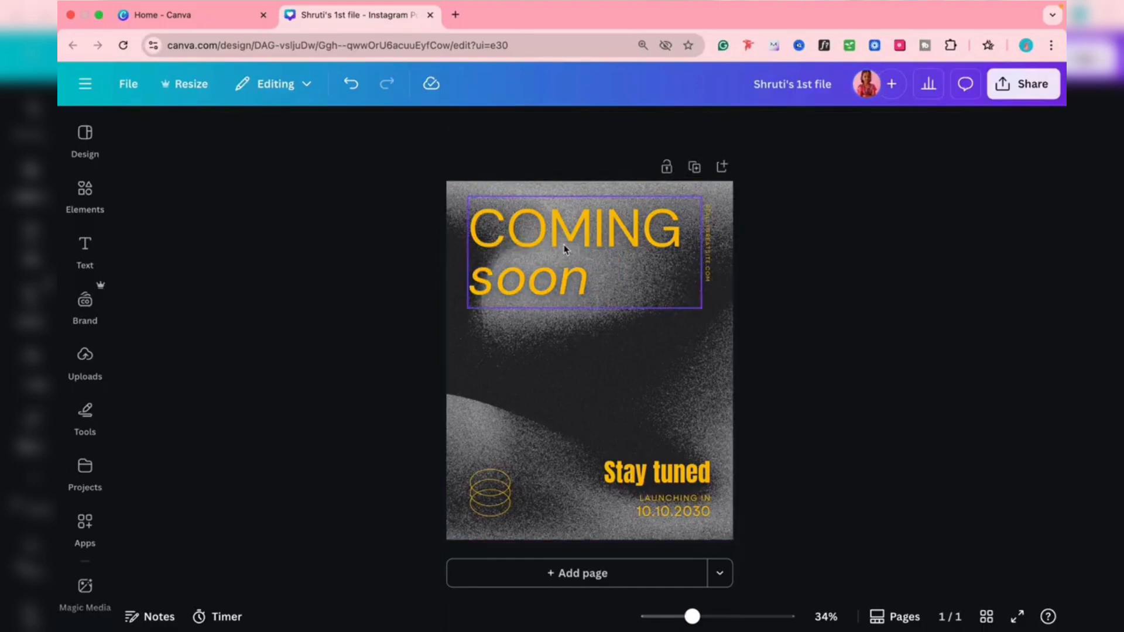
- Set the letter spacing of the whole COMING soon heading to -200
click(575, 209)
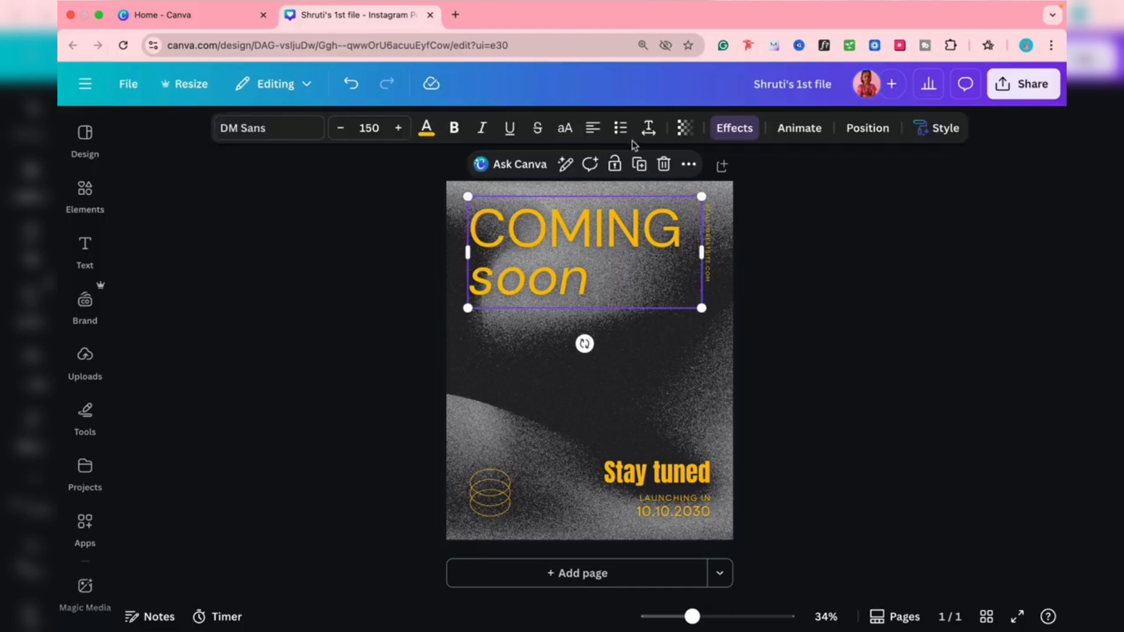
click(648, 127)
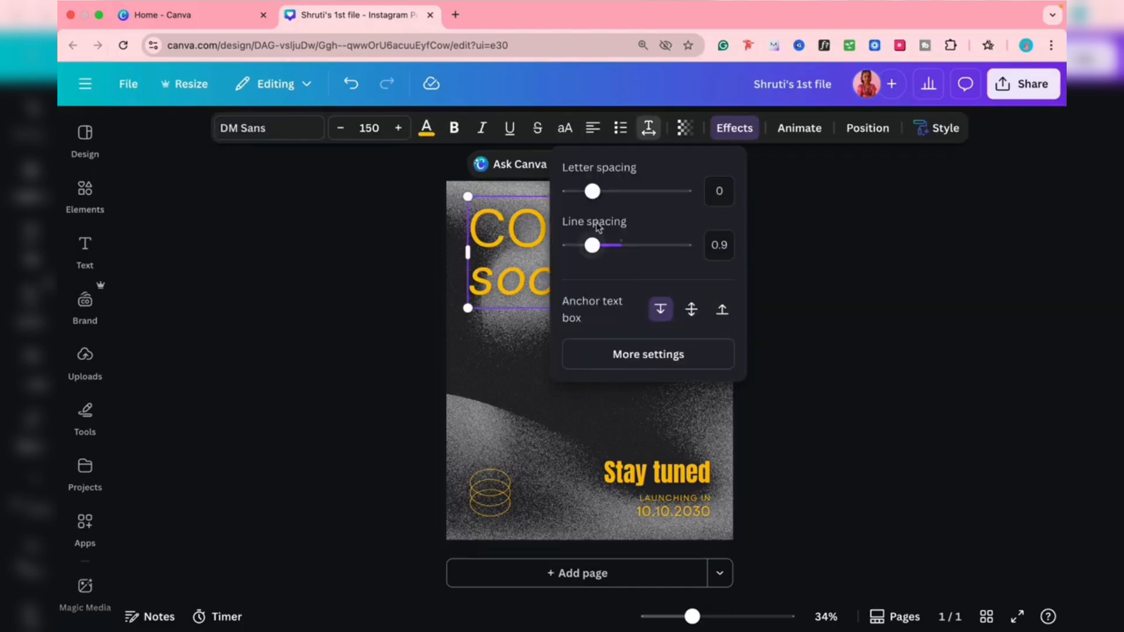
drag(592, 191, 569, 191)
click(393, 247)
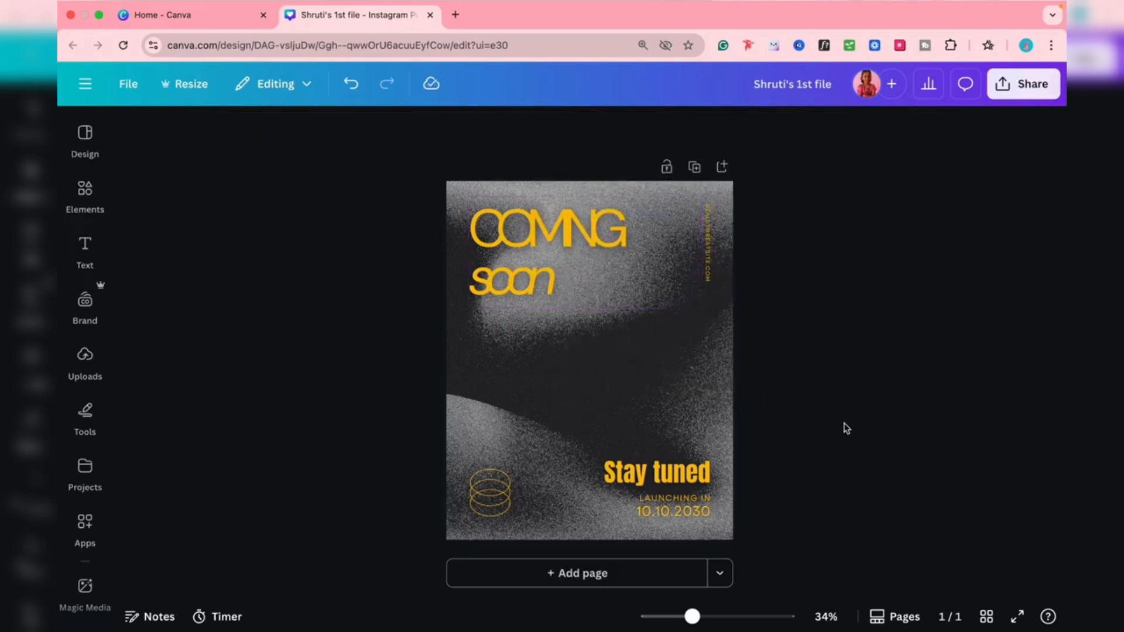
- Reduce the heading's line spacing to the minimum and deselect the text
click(585, 275)
click(648, 128)
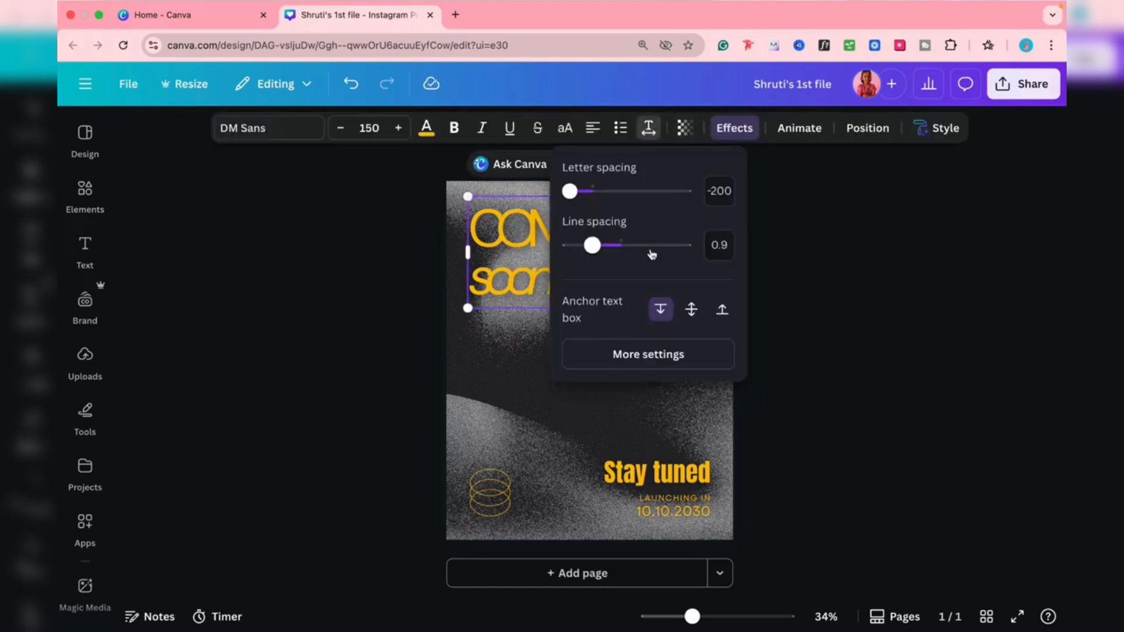
drag(583, 252, 502, 256)
click(326, 256)
click(328, 258)
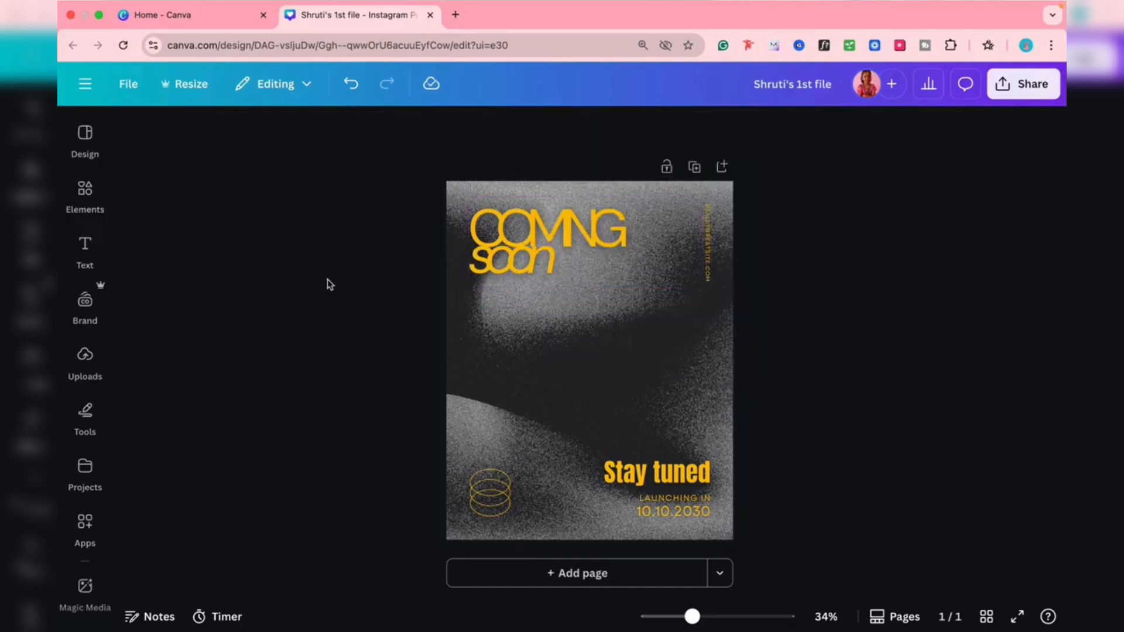
- Switch on uppercase formatting for the whole COMING soon heading and deselect it
click(556, 261)
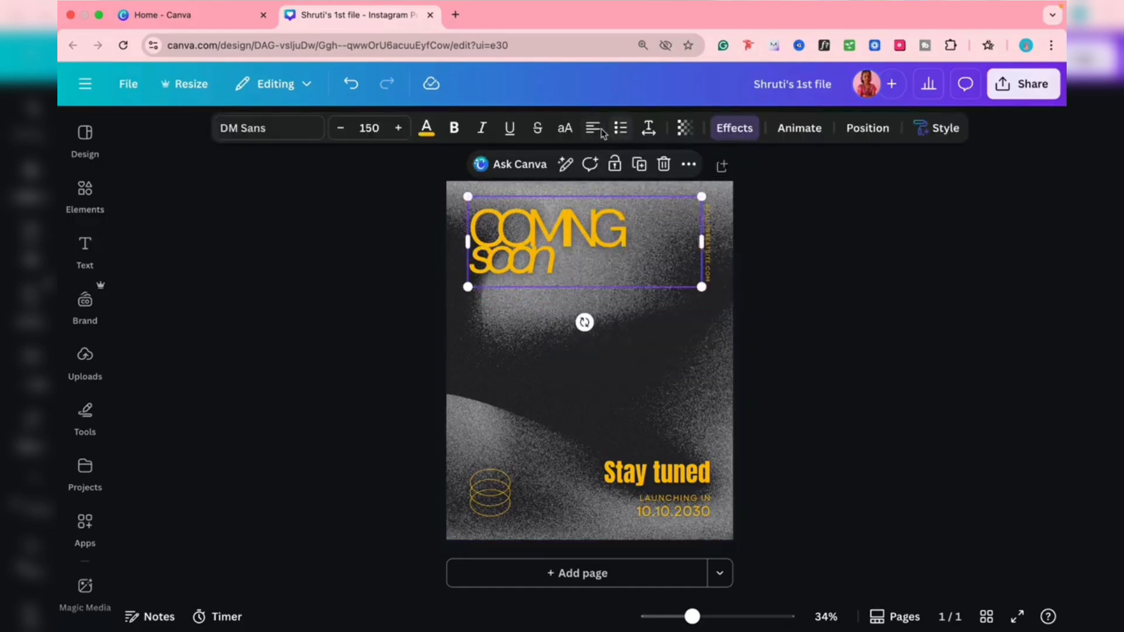
click(565, 134)
click(415, 305)
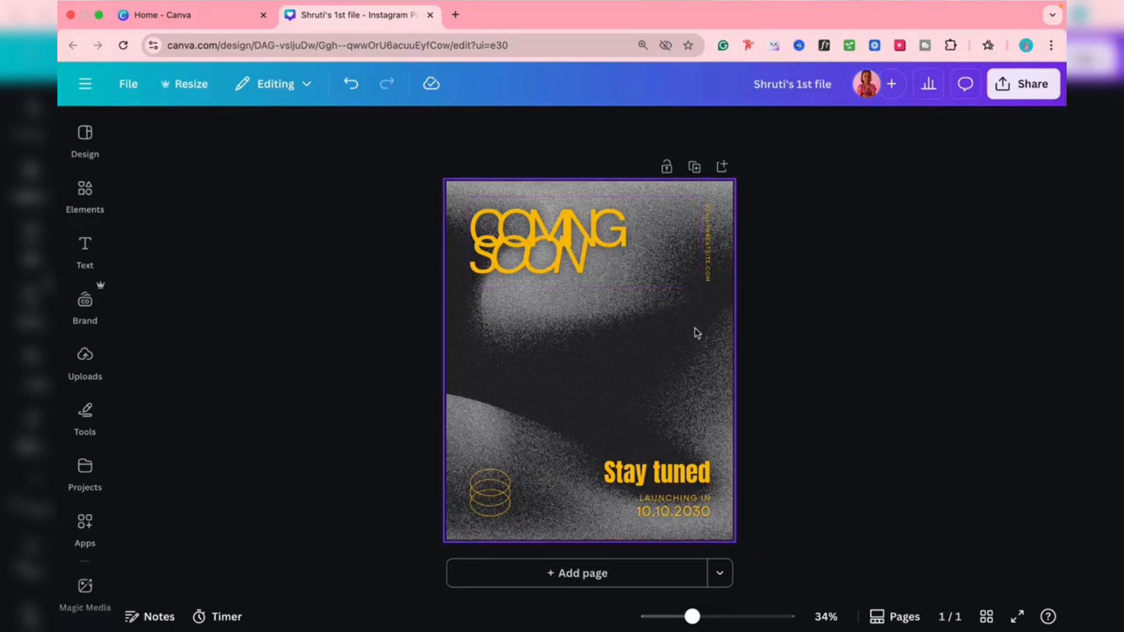
- Undo all heading and colour changes back to the template's original pink Anton text
click(356, 87)
click(353, 86)
click(353, 86)
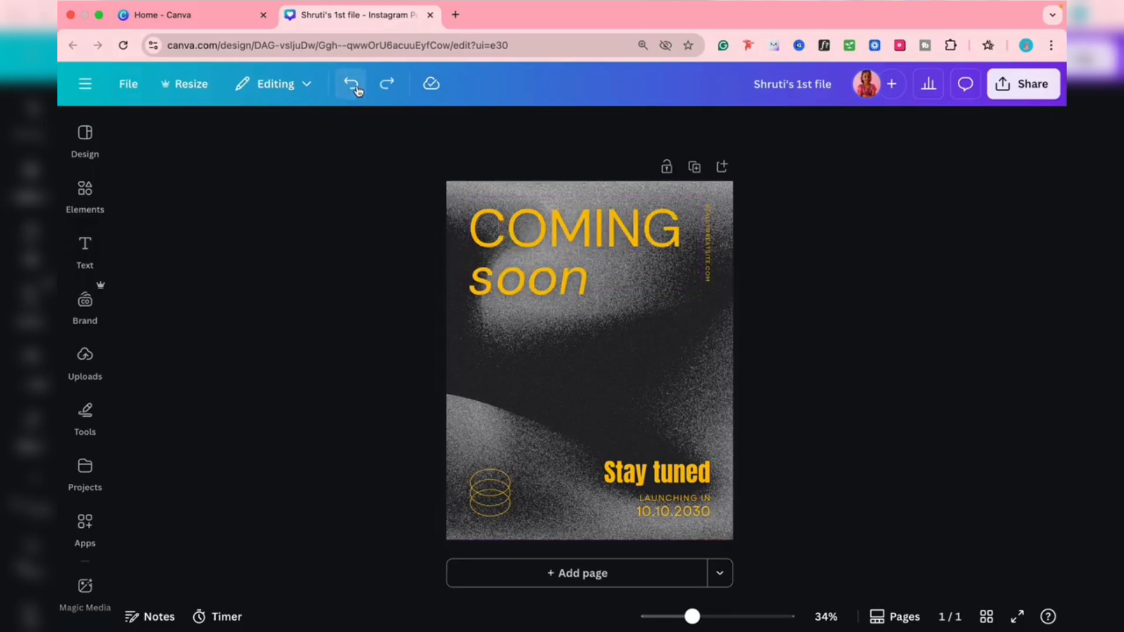
click(353, 85)
click(353, 85)
click(356, 87)
click(356, 86)
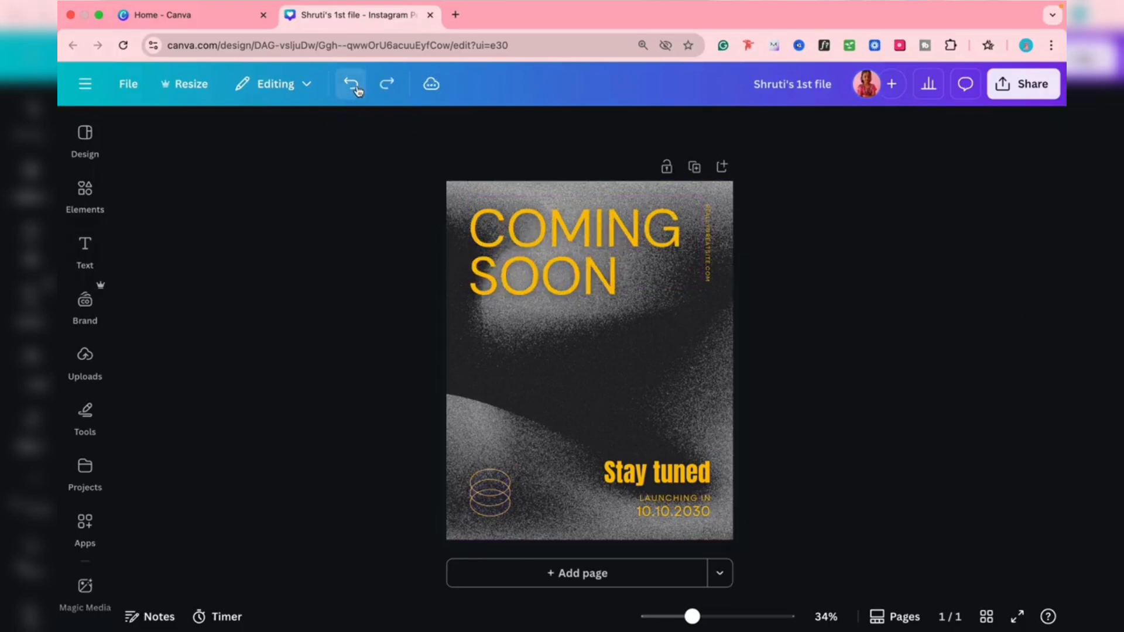
click(356, 87)
click(353, 86)
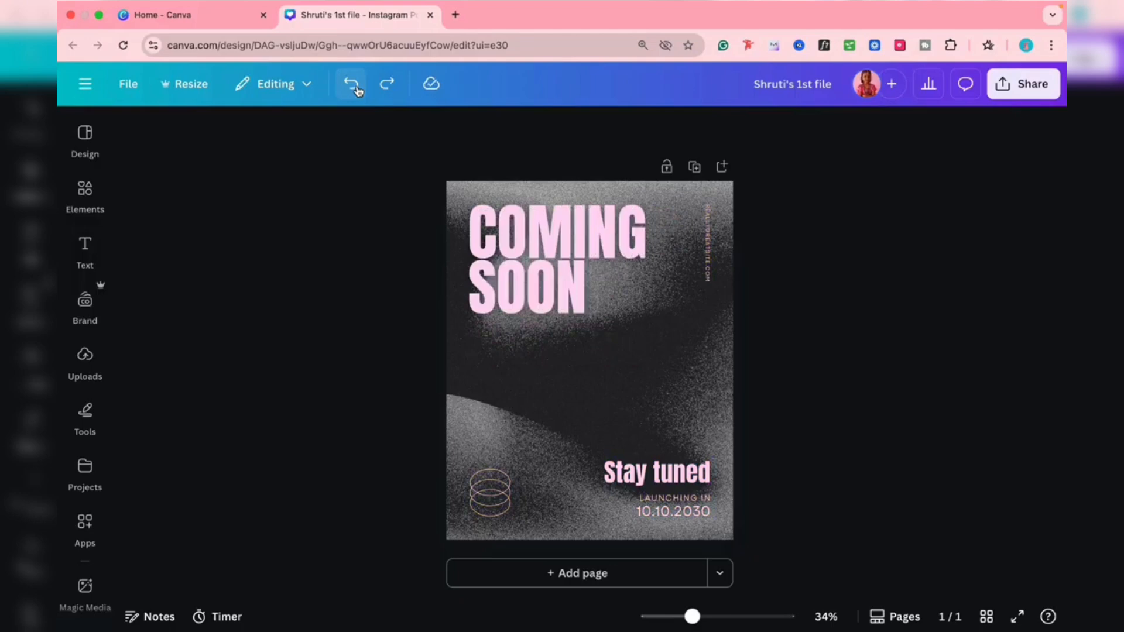
- Try recolouring the page's background image with the brand yellow and white, dark grey, and finally black
click(682, 329)
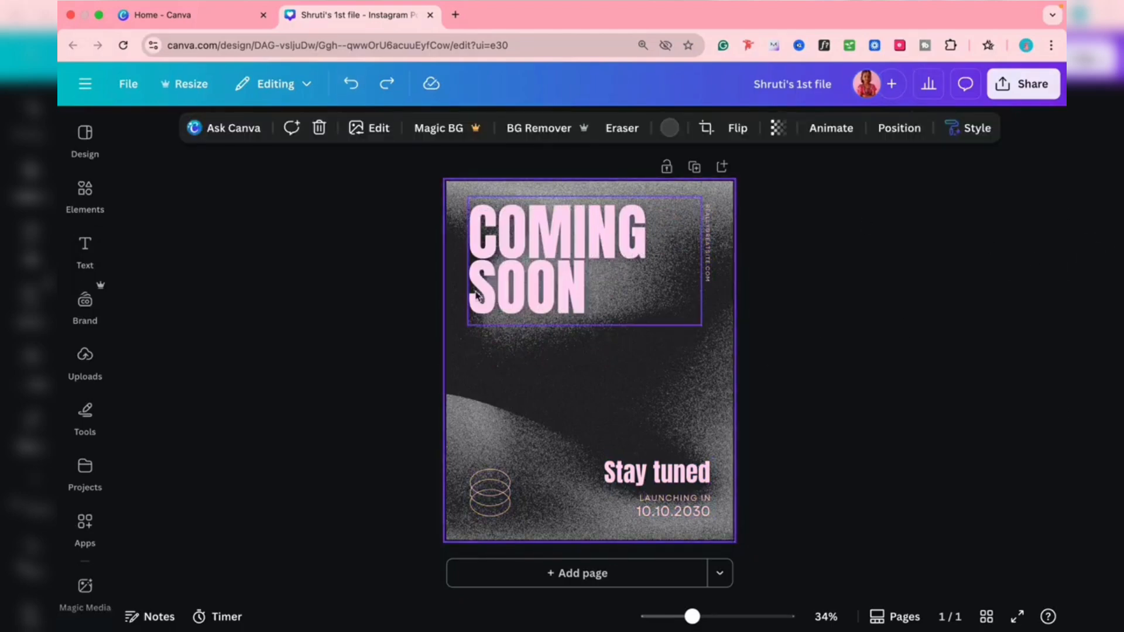
click(671, 130)
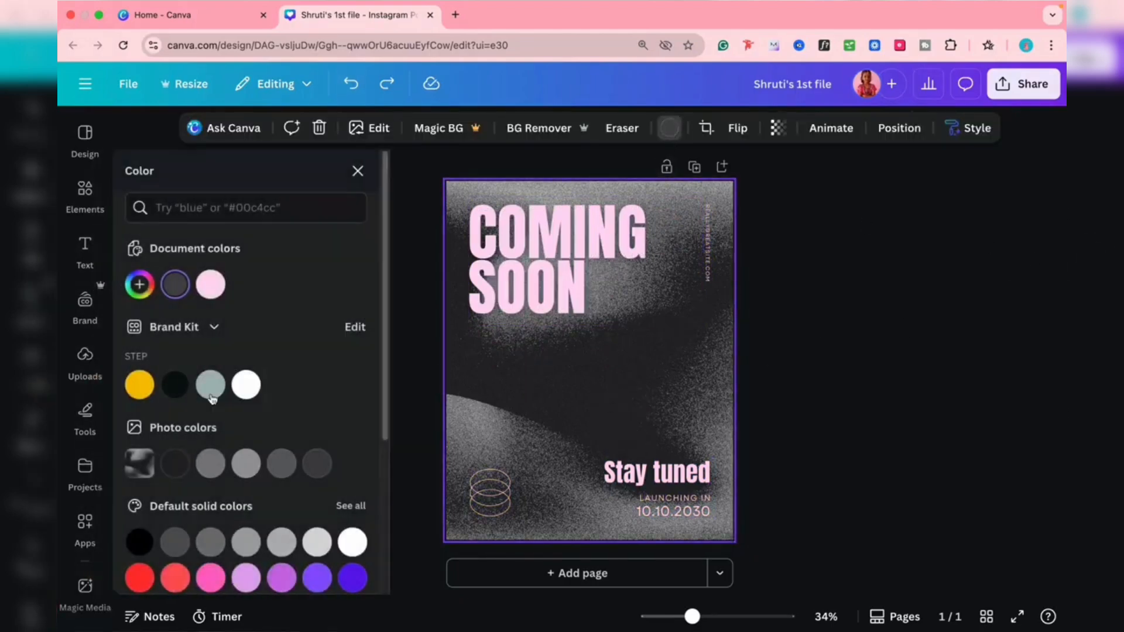
click(133, 391)
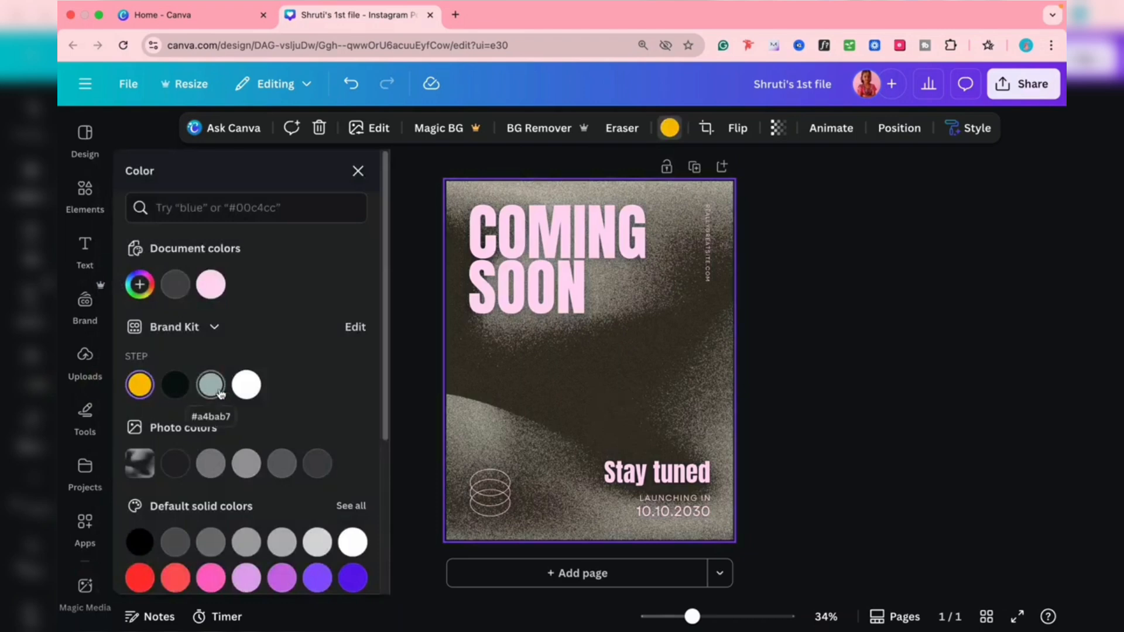
click(246, 385)
click(175, 542)
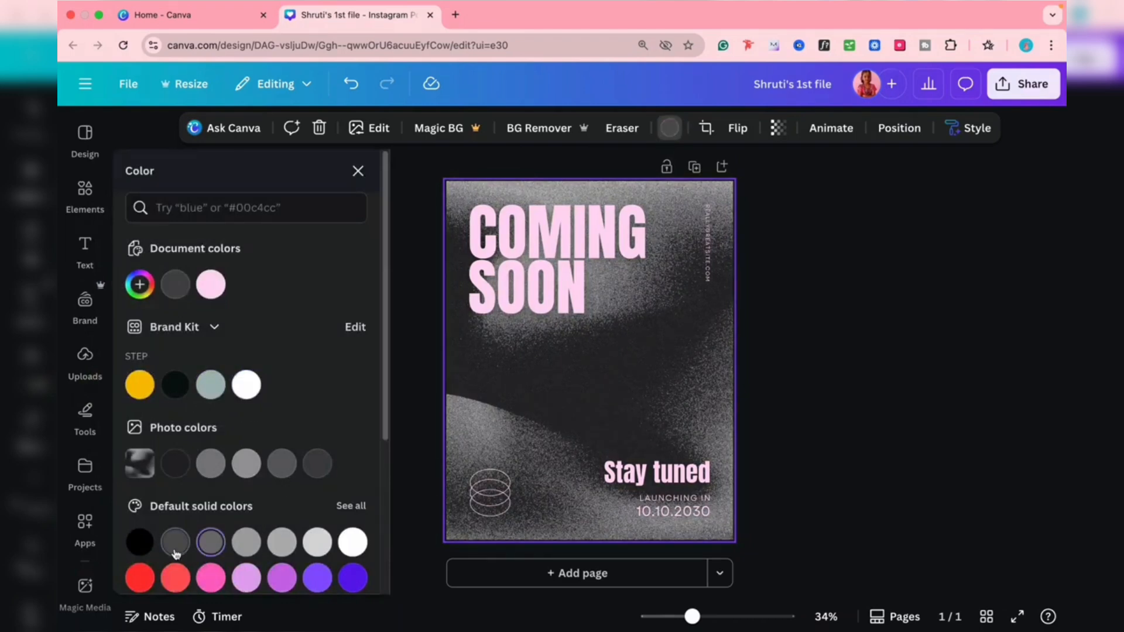
click(137, 540)
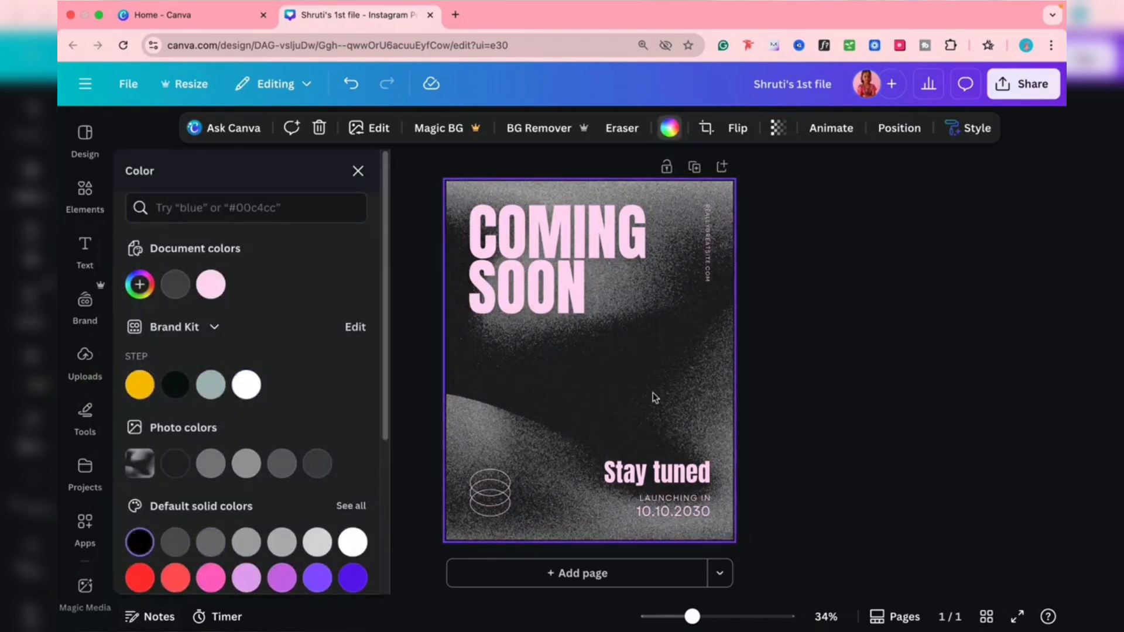
- Search the elements library for "pink" and limit the results to photos
click(85, 193)
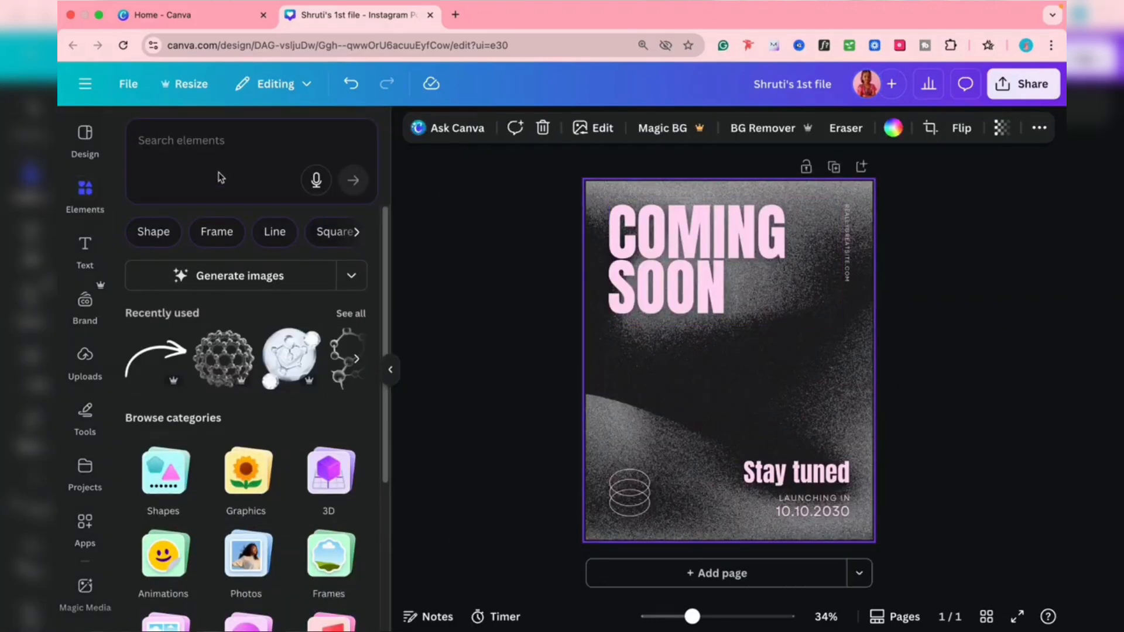
click(199, 131)
text(pink)
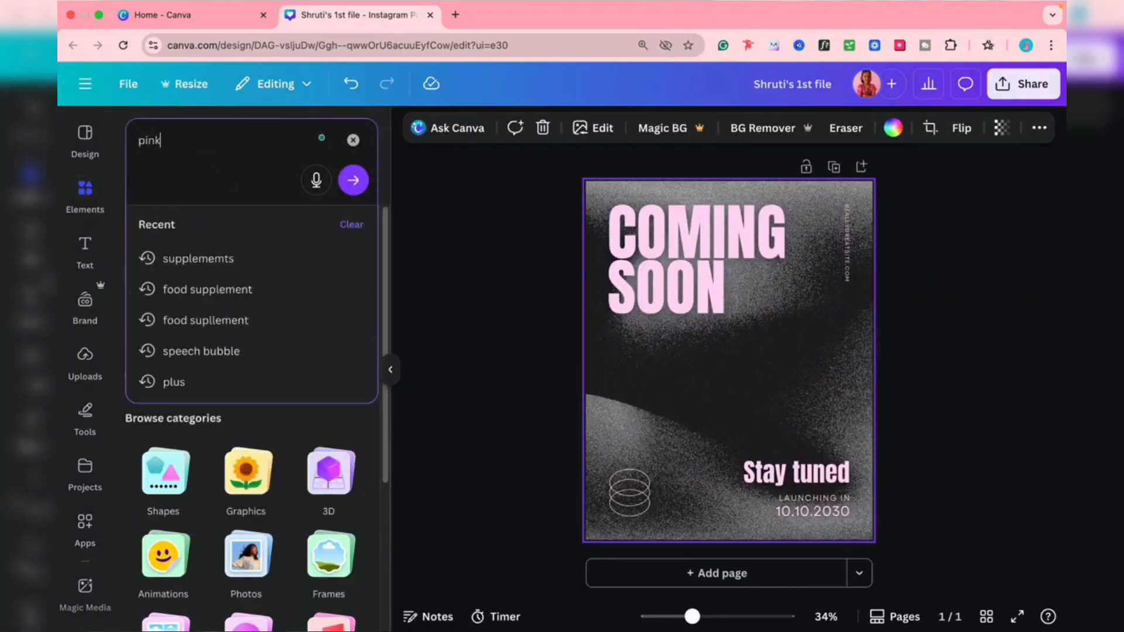
key(Return)
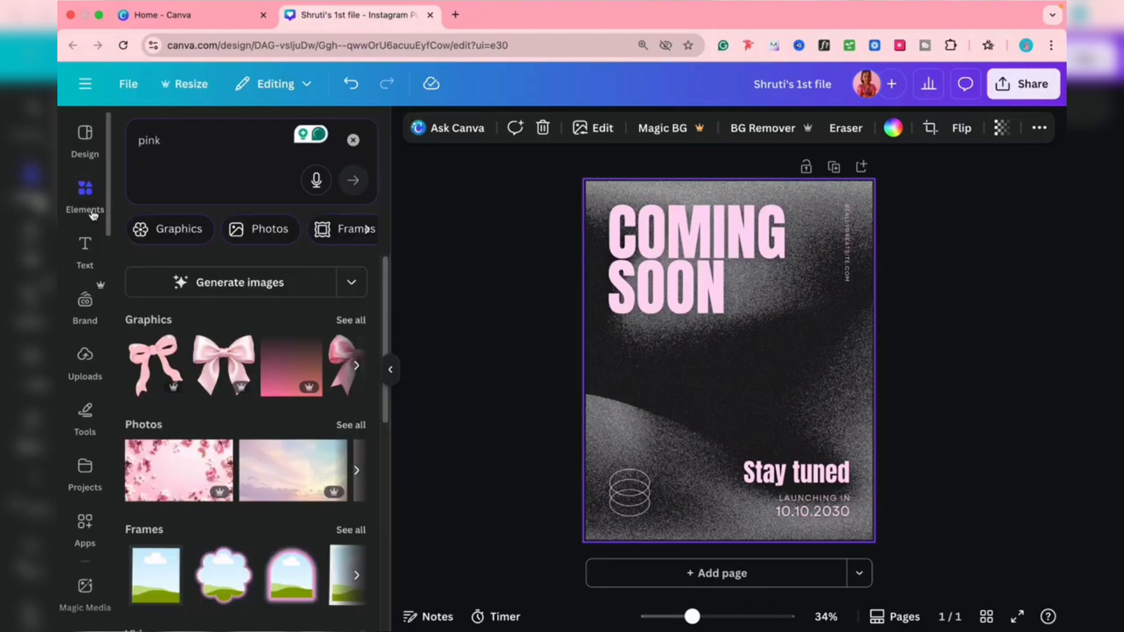
click(264, 228)
- Add the plain hot-pink textured photo from the results to the page
scroll(183, 471, down, 10)
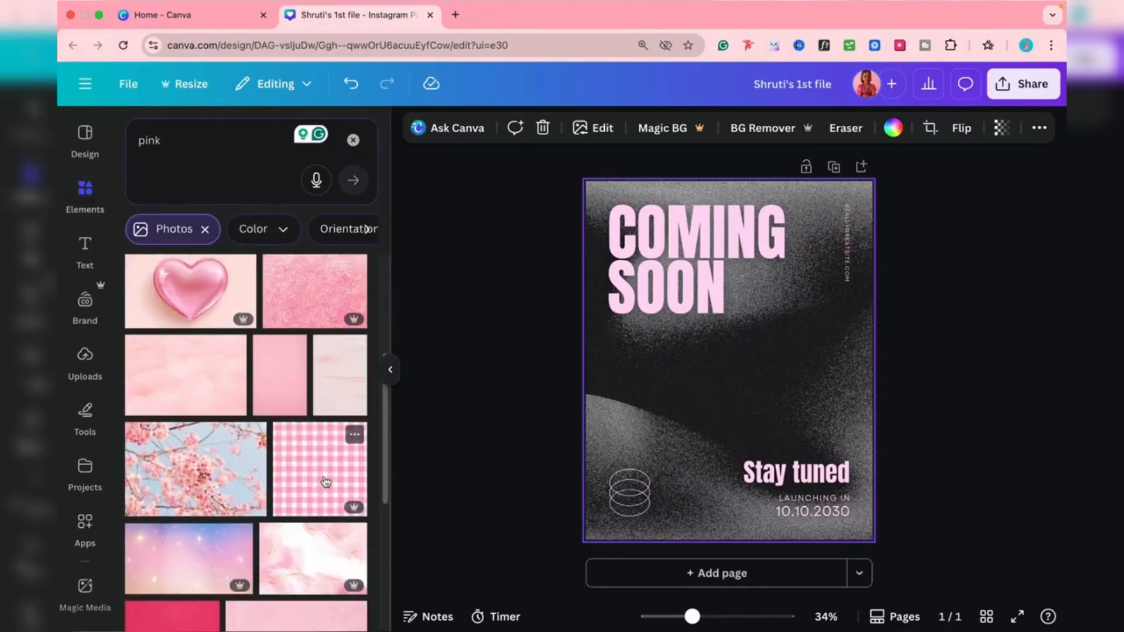
scroll(256, 480, down, 3)
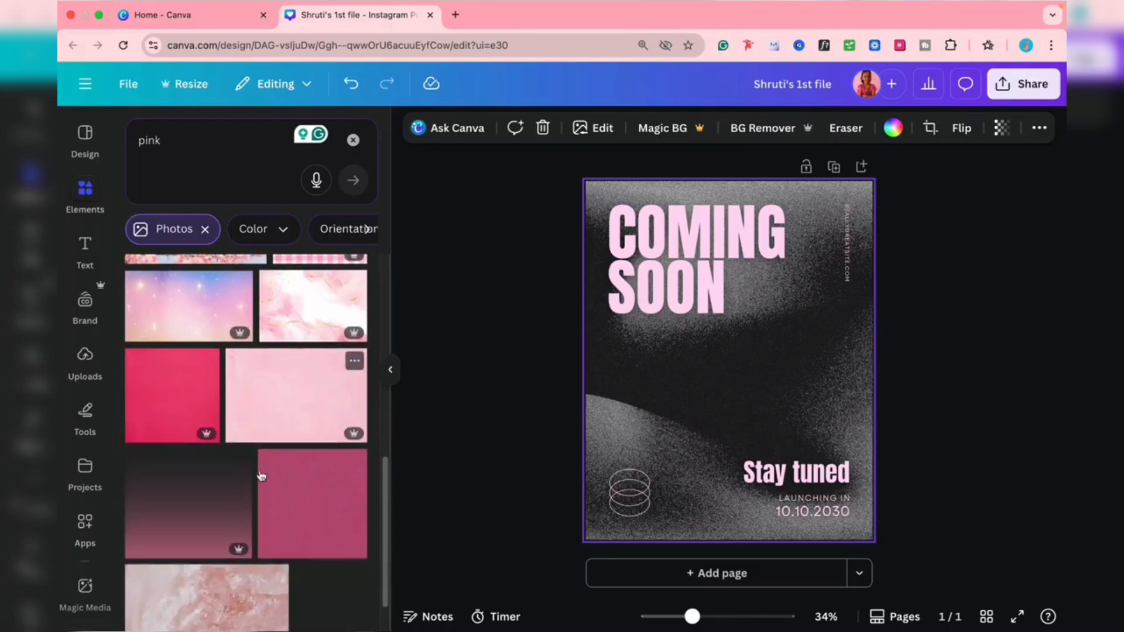
click(148, 356)
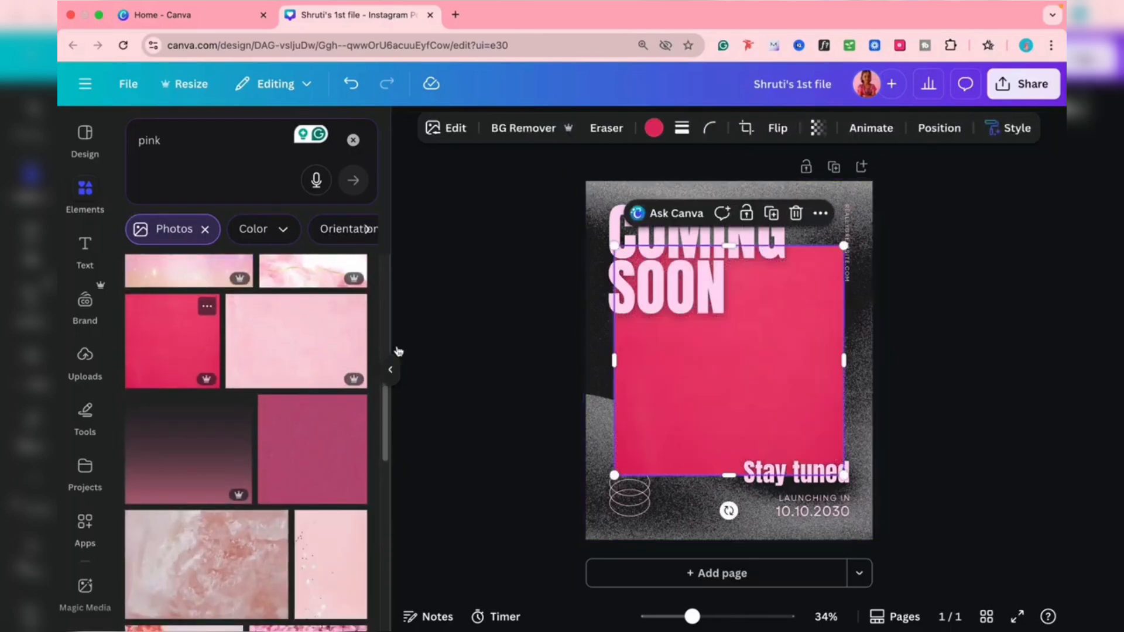
right_click(690, 368)
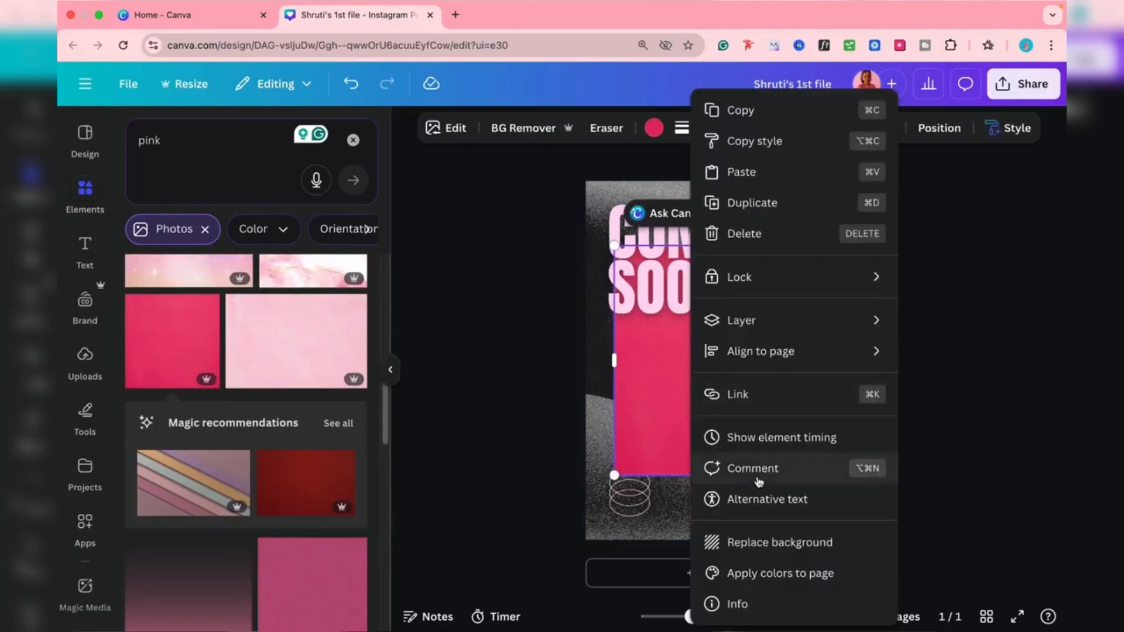
click(529, 375)
- Move the pink photo to the page's upper-left corner and enlarge it to cover the whole page
drag(753, 384, 695, 294)
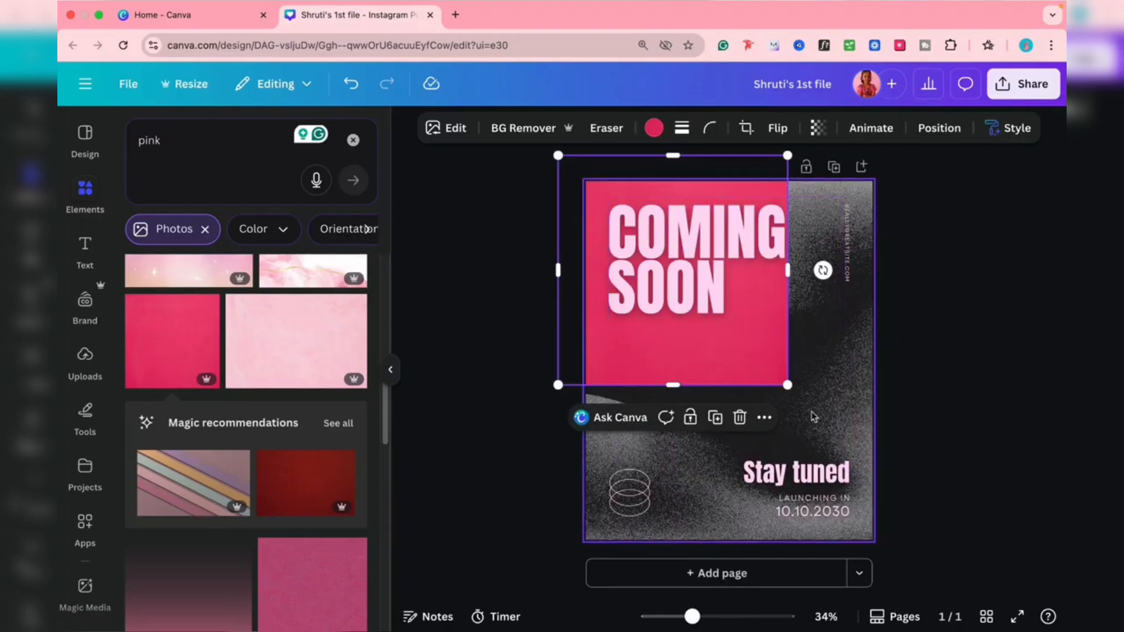
drag(790, 389, 929, 576)
drag(763, 368, 730, 389)
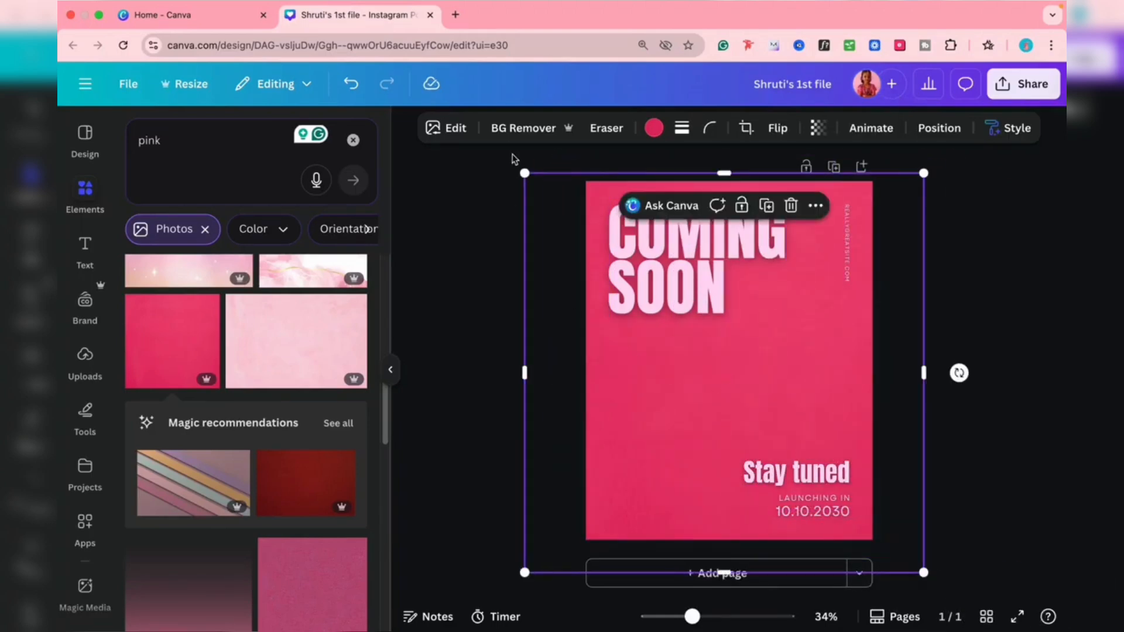
- Undo the enlargement of the pink photo and make the photo the page background instead
click(363, 92)
click(351, 86)
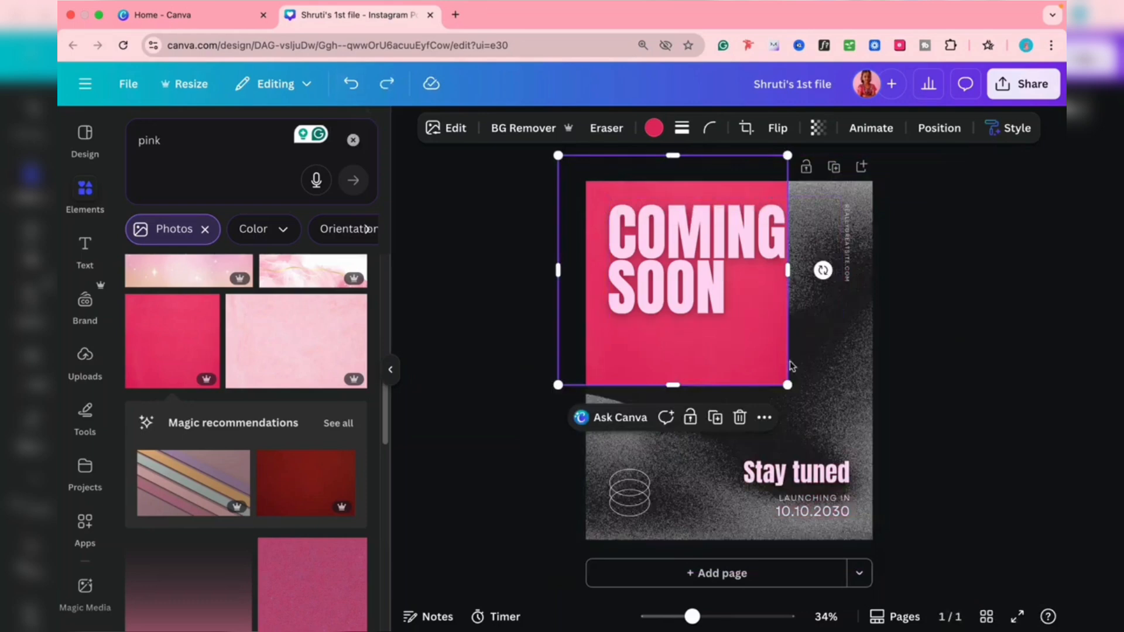
right_click(708, 345)
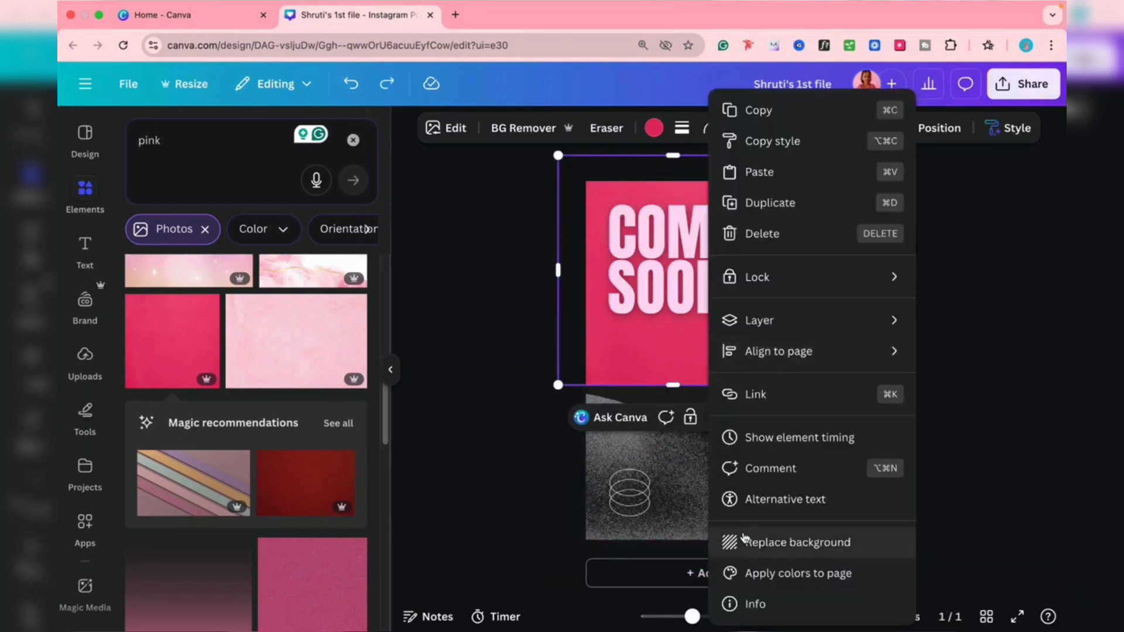
click(794, 543)
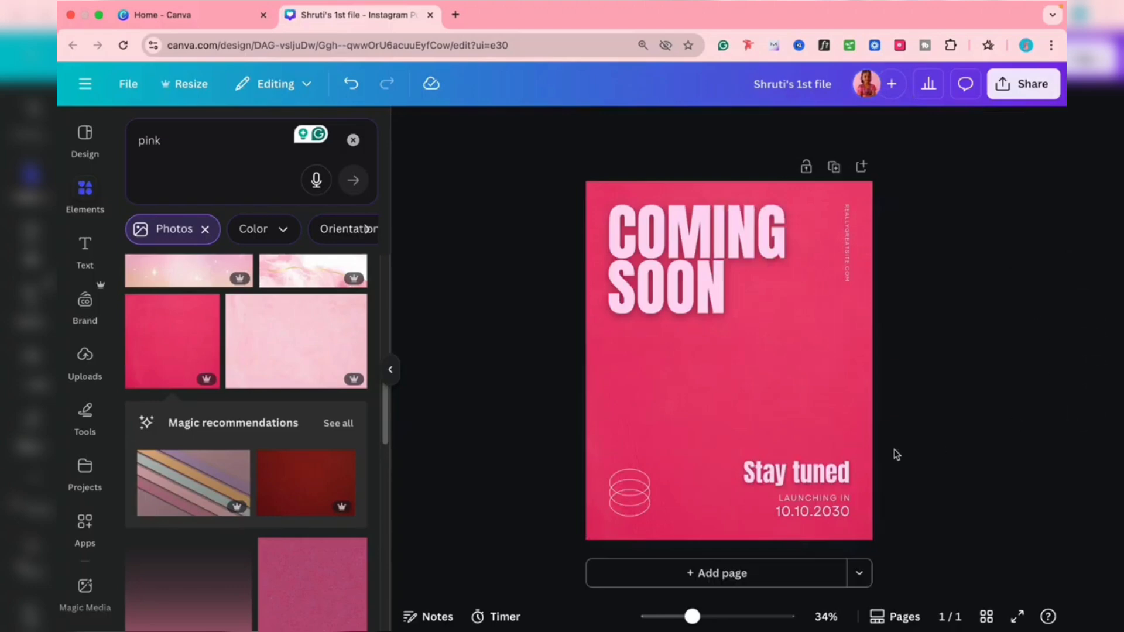
click(391, 369)
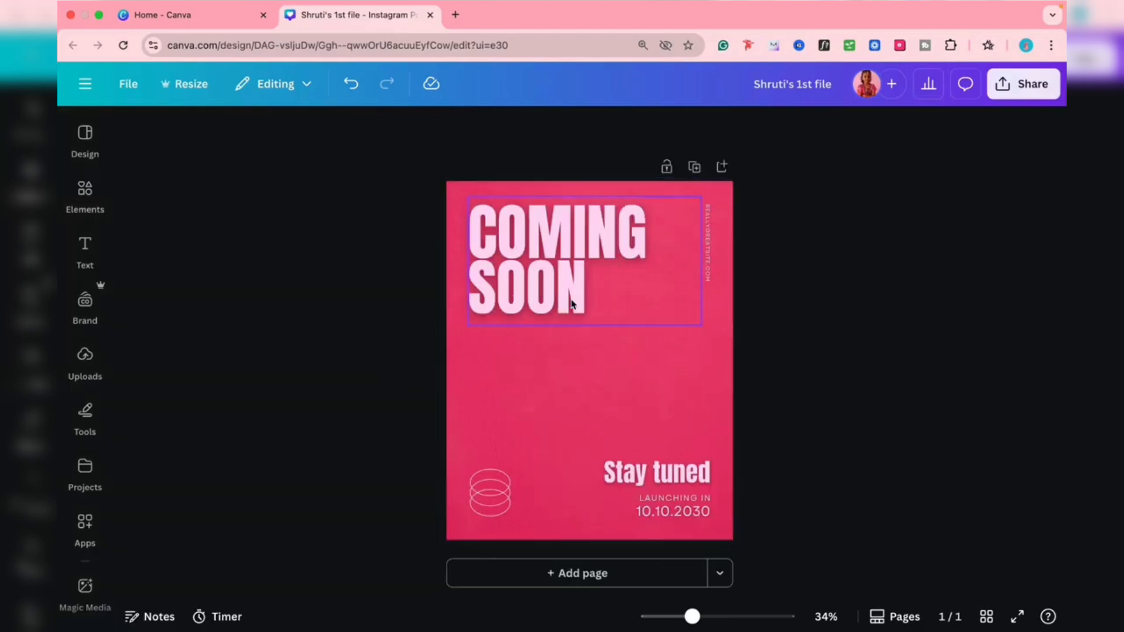
- Apply the Shadow text effect to the COMING SOON heading
click(557, 270)
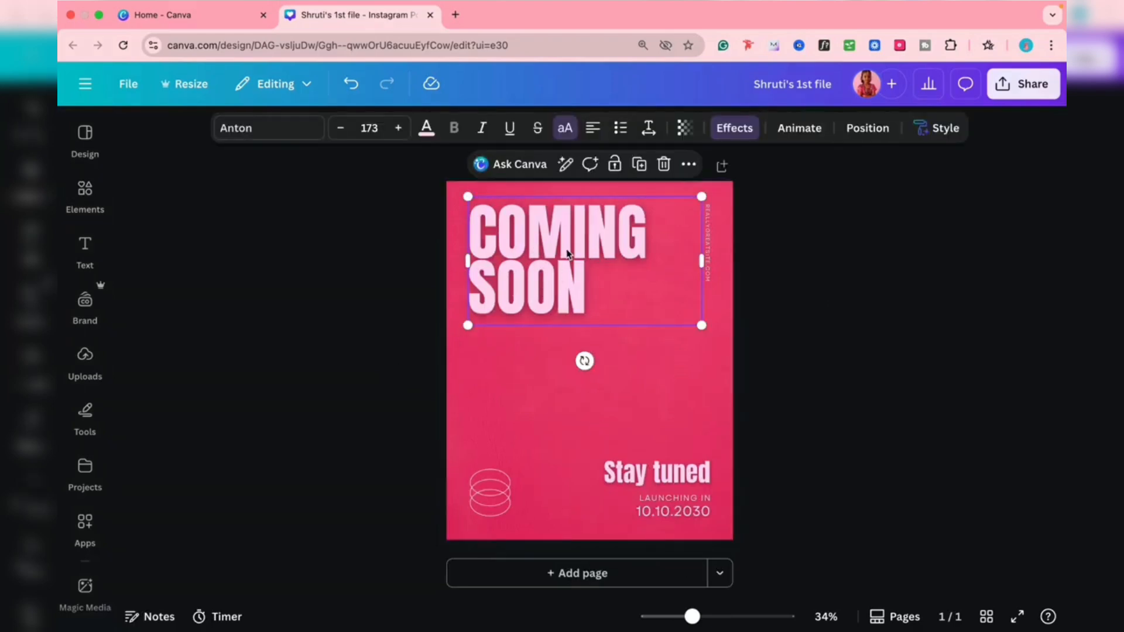
click(744, 135)
scroll(265, 235, up, 2)
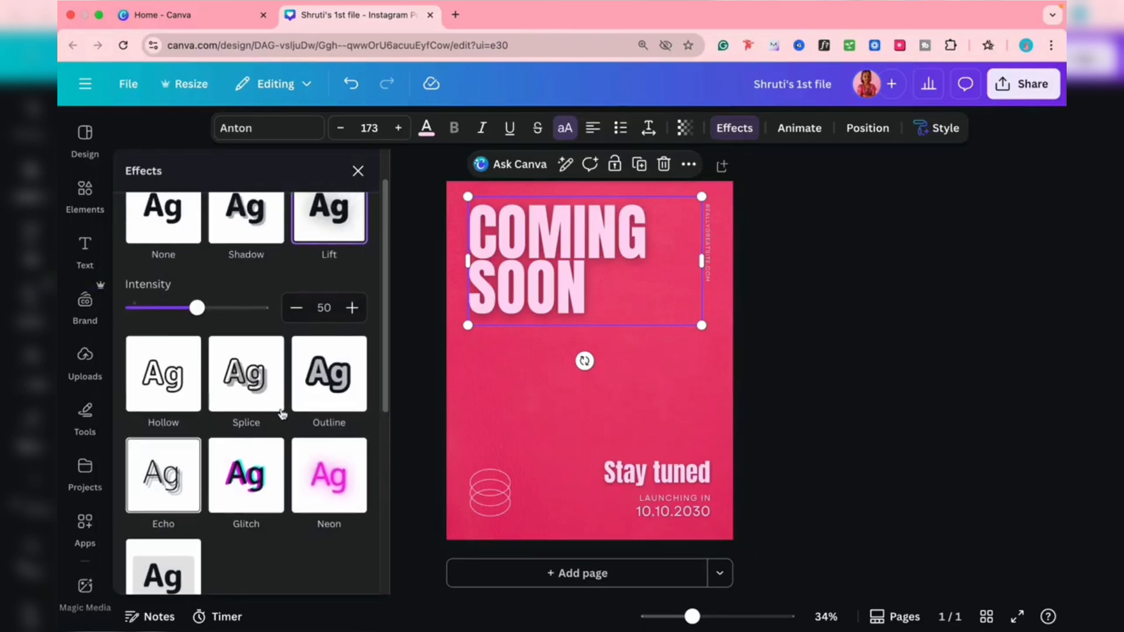
click(260, 253)
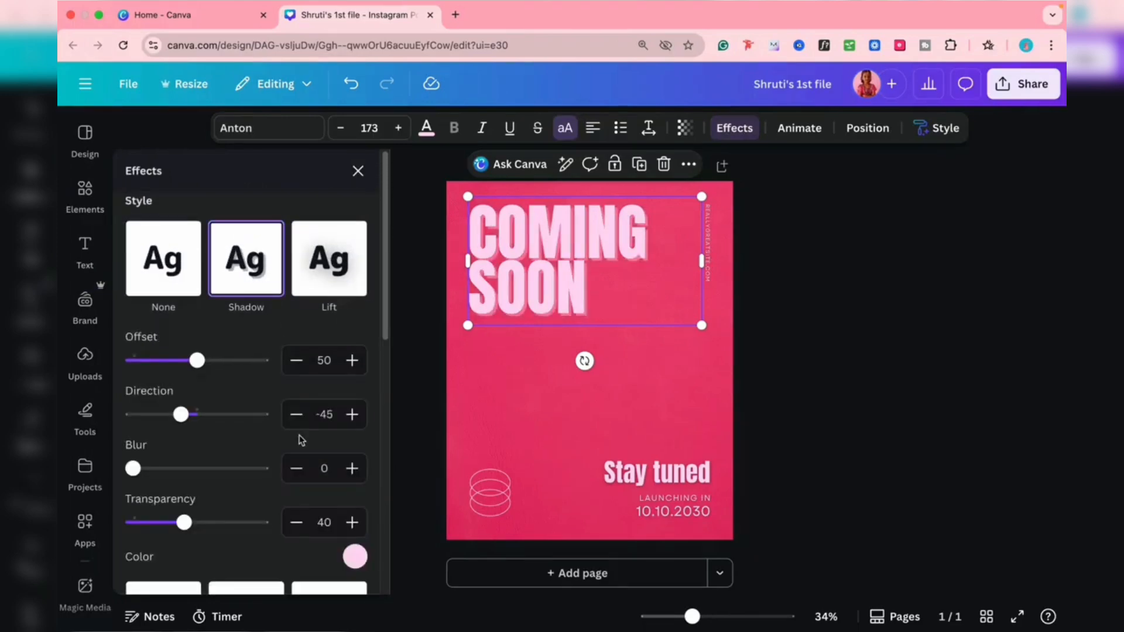
- Set the heading shadow's offset to 77, direction to -79, blur to 0 and transparency to 42
scroll(189, 347, down, 2)
drag(206, 253, 232, 249)
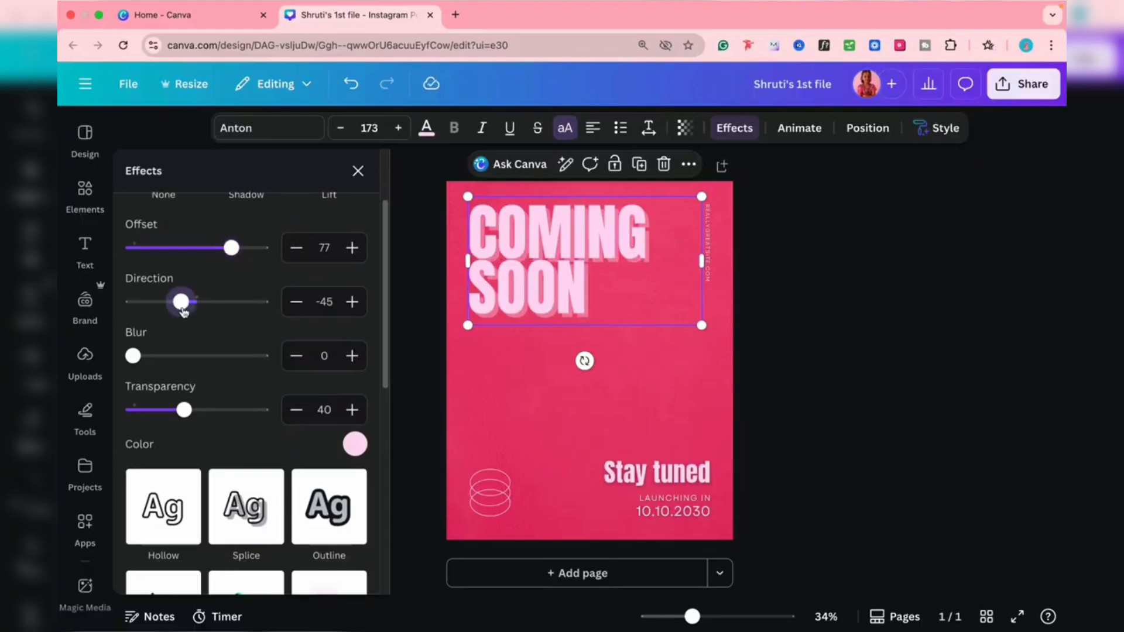
mouse_move(181, 301)
mouse_down()
mouse_move(201, 301)
mouse_move(169, 302)
mouse_up()
drag(198, 355, 120, 360)
mouse_move(186, 411)
mouse_down()
mouse_move(261, 410)
mouse_move(158, 410)
mouse_move(211, 410)
mouse_move(188, 415)
mouse_up()
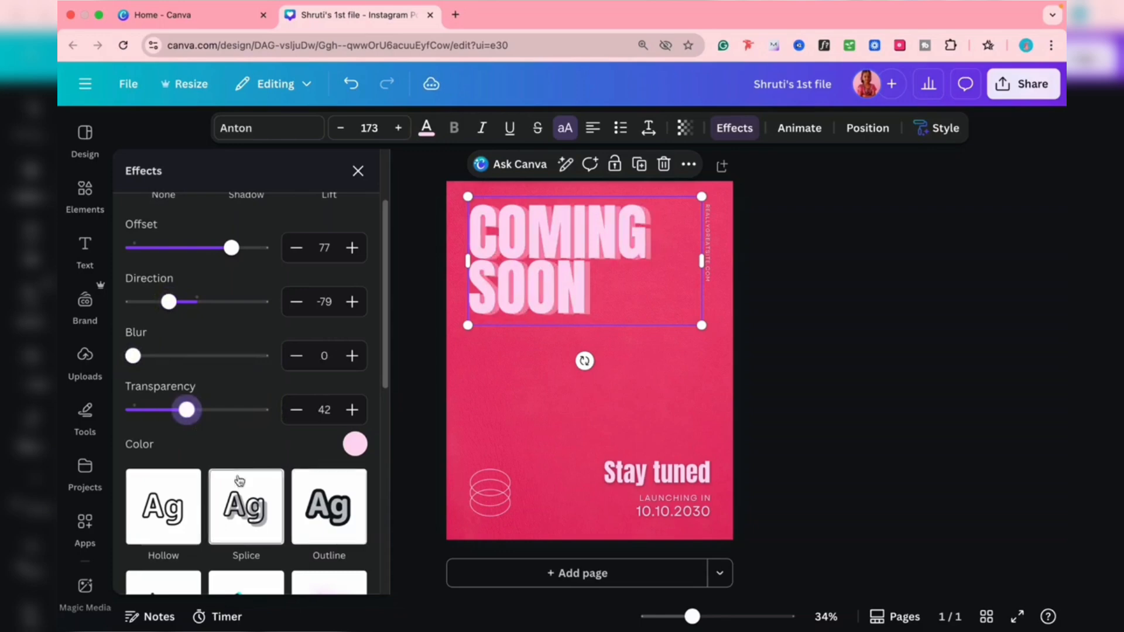
- Try the Splice and Outline text effects on the heading, ending with the Hollow effect
scroll(241, 477, down, 3)
click(252, 397)
click(347, 375)
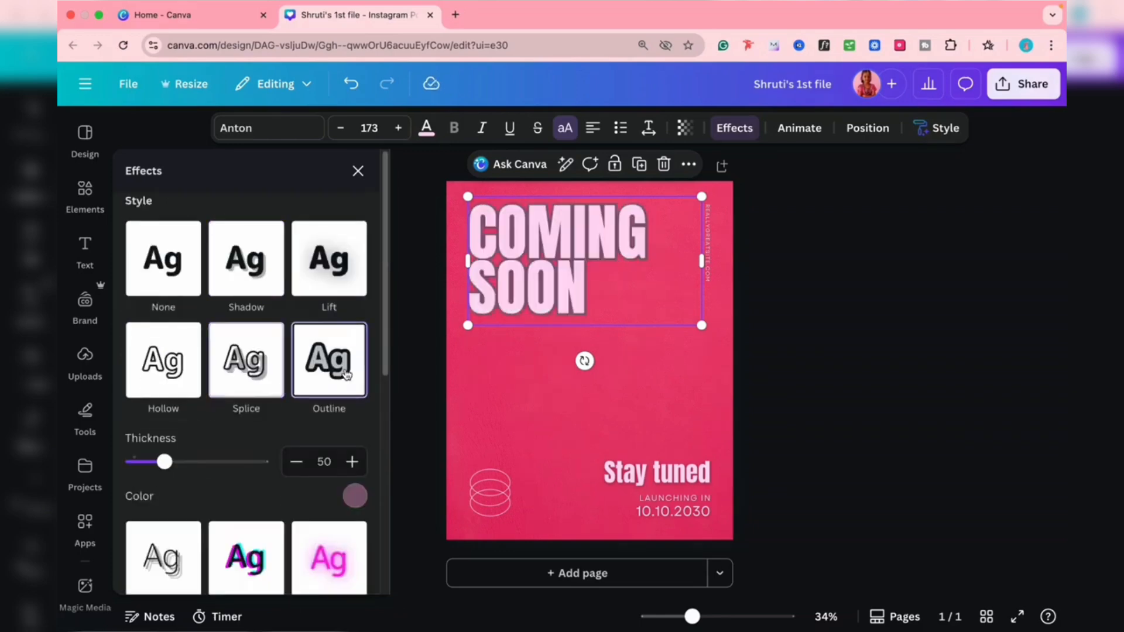
click(173, 376)
- Try the Curve shape on the heading, reset the shape to None, and apply the Background text effect
scroll(346, 389, down, 5)
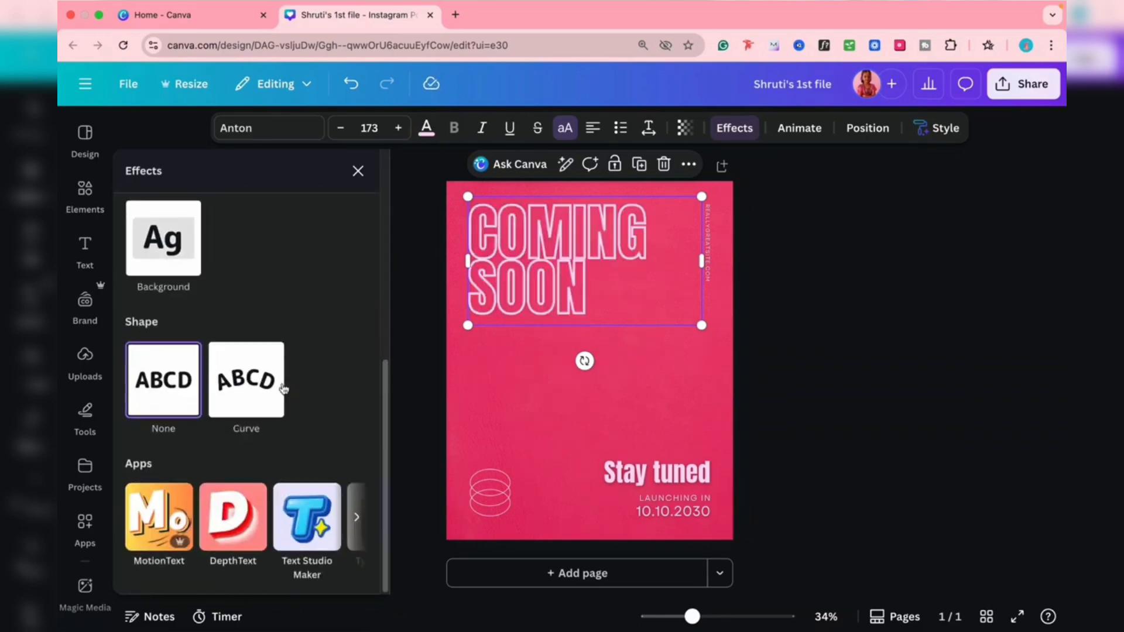
click(266, 371)
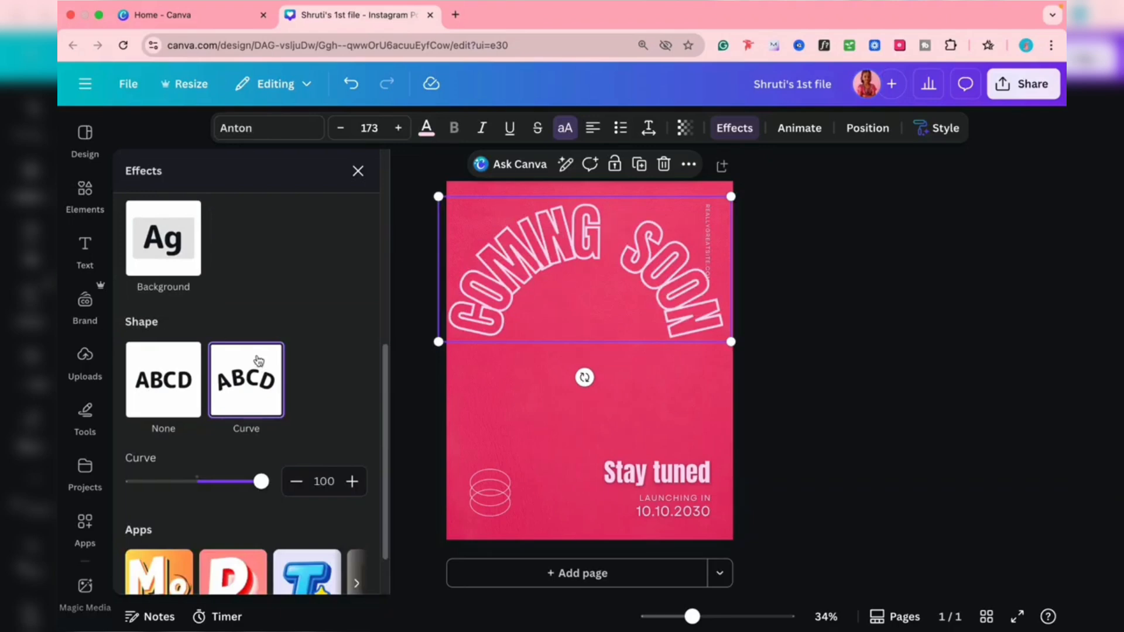
click(170, 379)
click(168, 256)
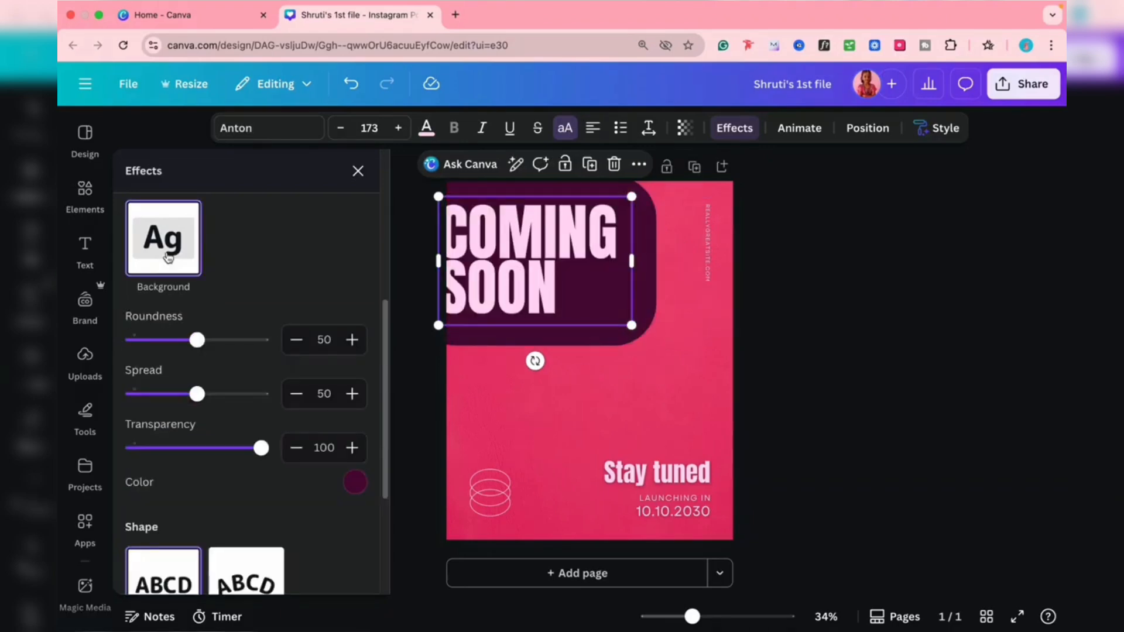
scroll(221, 328, up, 5)
- Undo the recent COMING SOON heading effects, shadow settings and pink background placement, back to the Lift effect
click(351, 84)
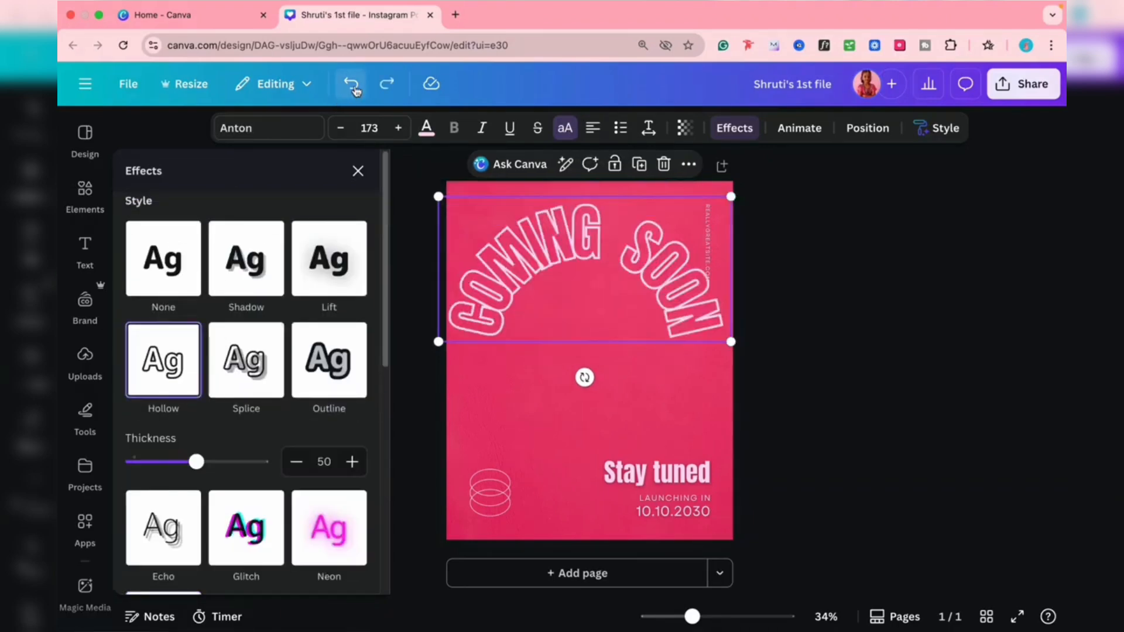
click(351, 84)
click(352, 84)
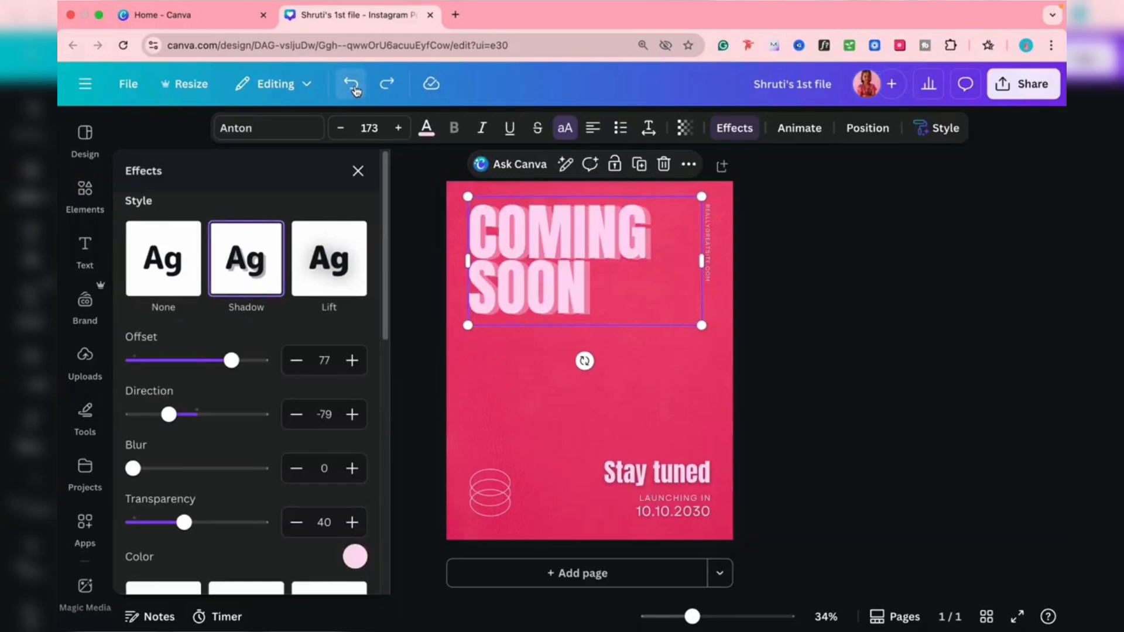
click(353, 85)
click(353, 85)
click(353, 86)
click(358, 89)
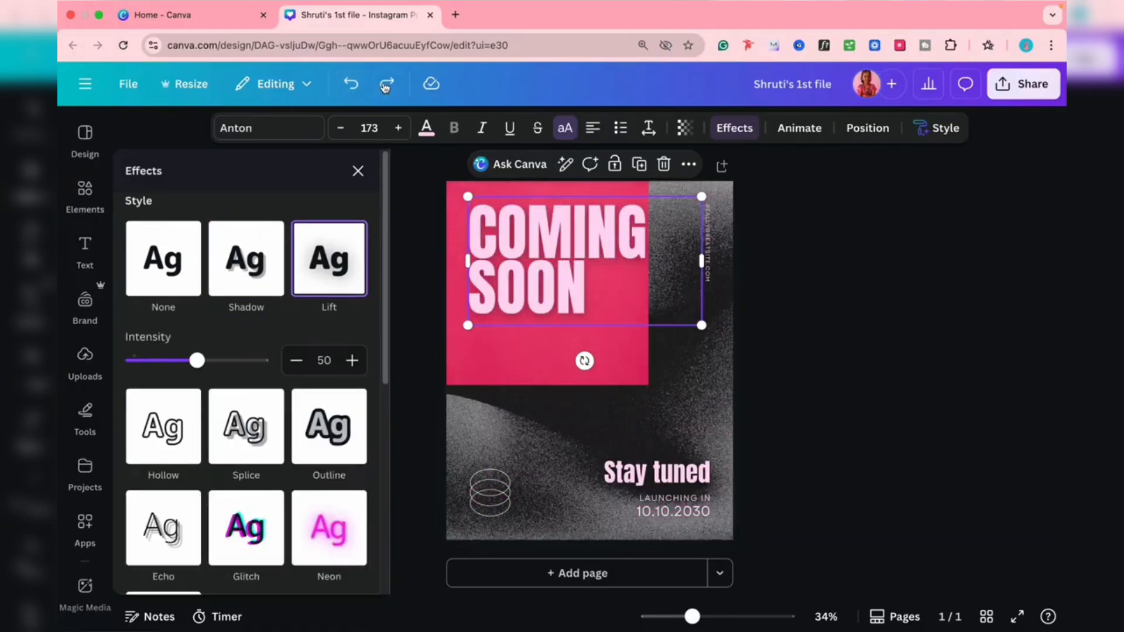
- Restore the full-page pink background and the heading's Shadow effect with offset 50 and direction -45
click(386, 85)
click(387, 85)
click(386, 86)
click(363, 92)
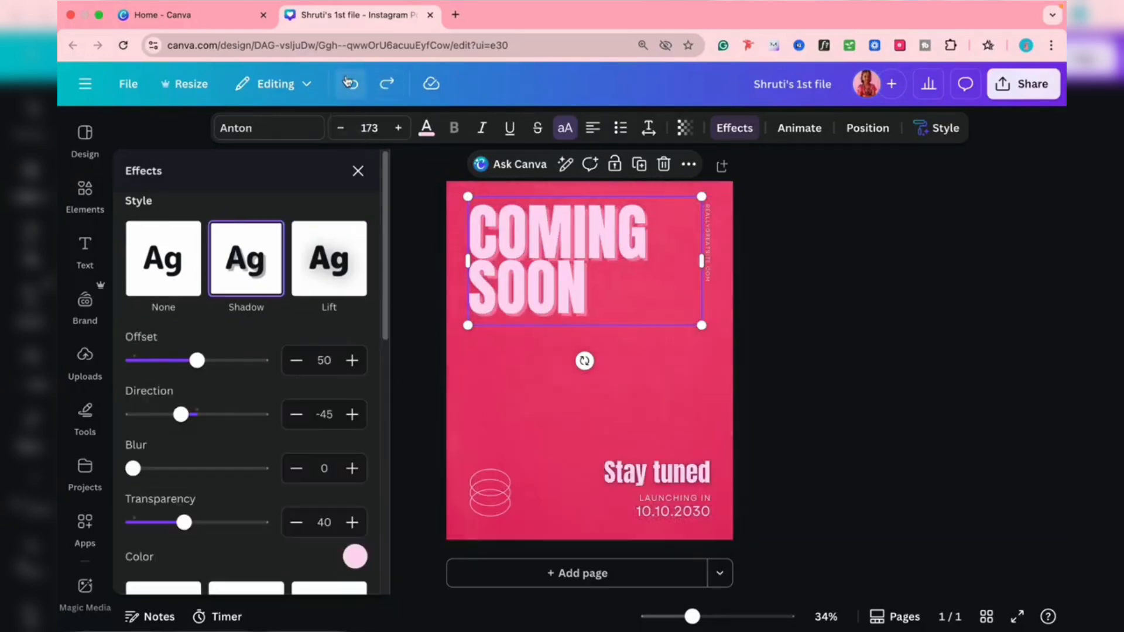
click(807, 266)
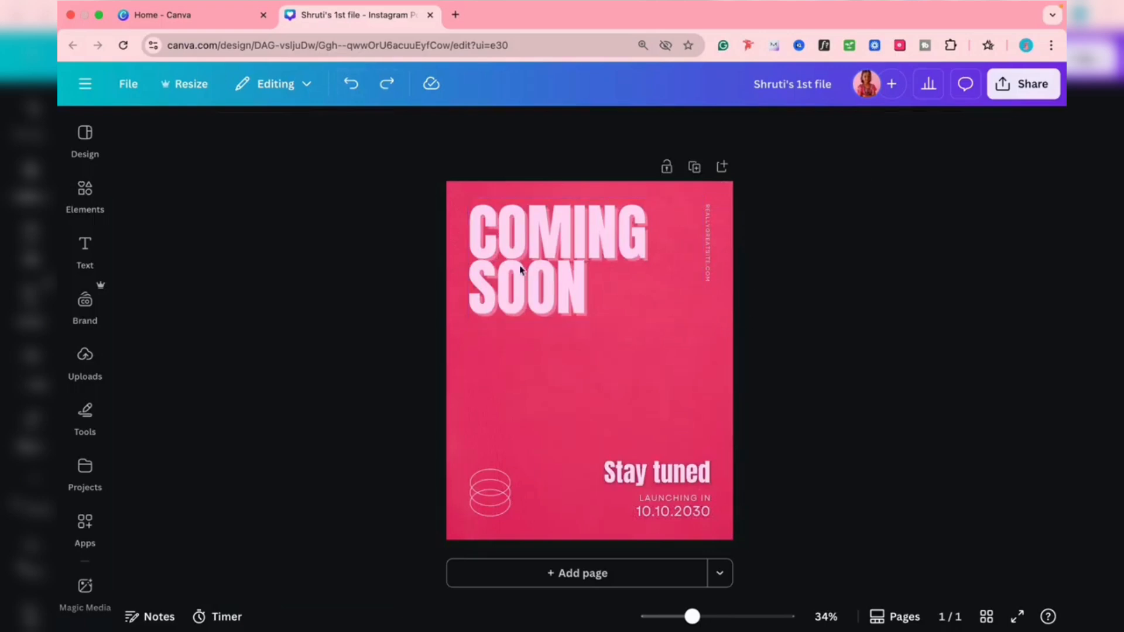
- Show the info of the overlapping circles graphic and open more elements by its creator, Onehourhappiness Creative
click(84, 194)
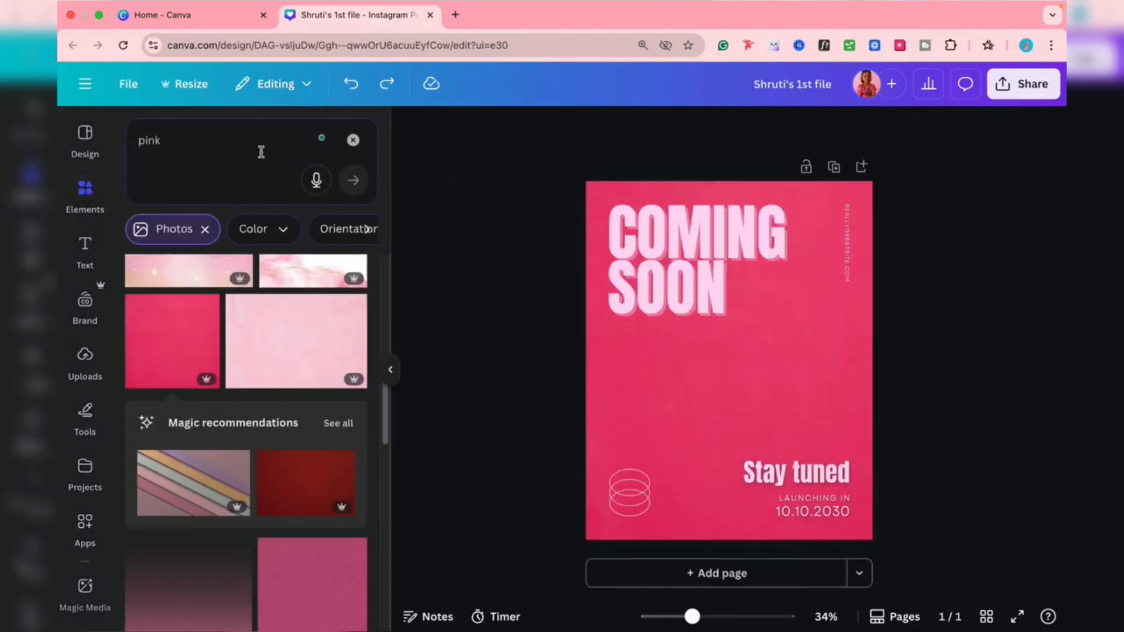
click(643, 489)
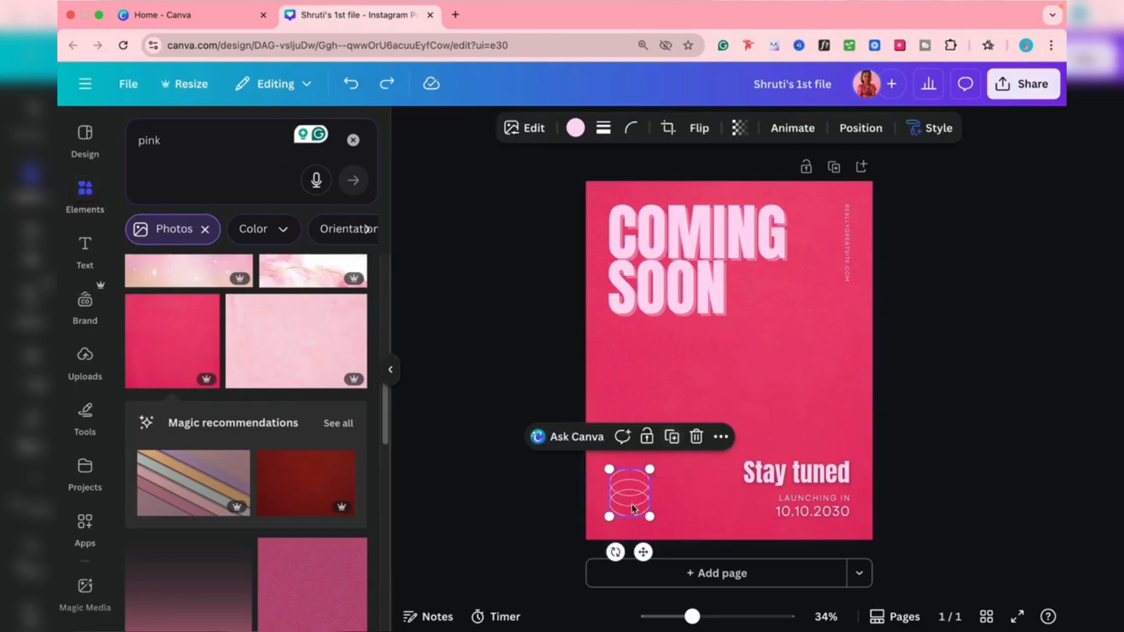
click(719, 438)
mouse_move(757, 308)
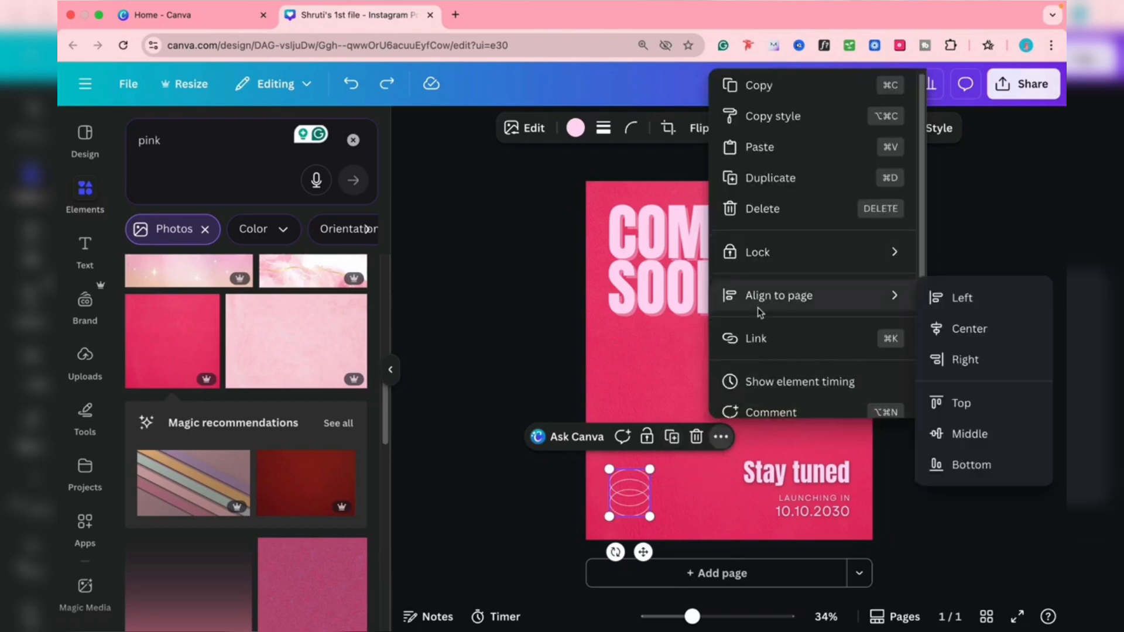
scroll(760, 312, down, 2)
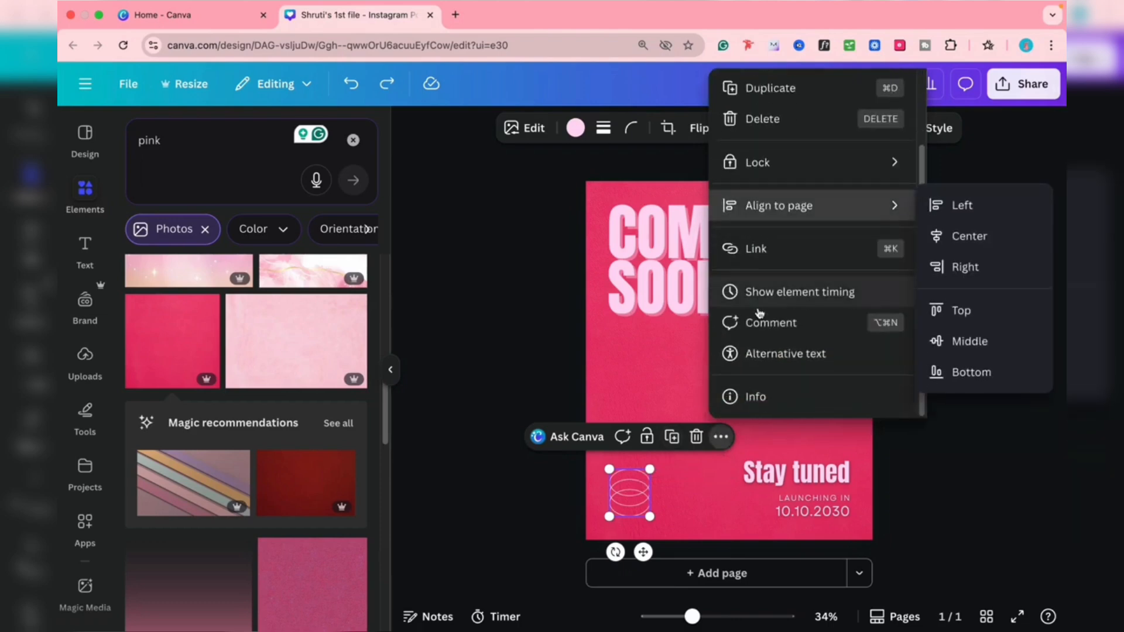
click(756, 398)
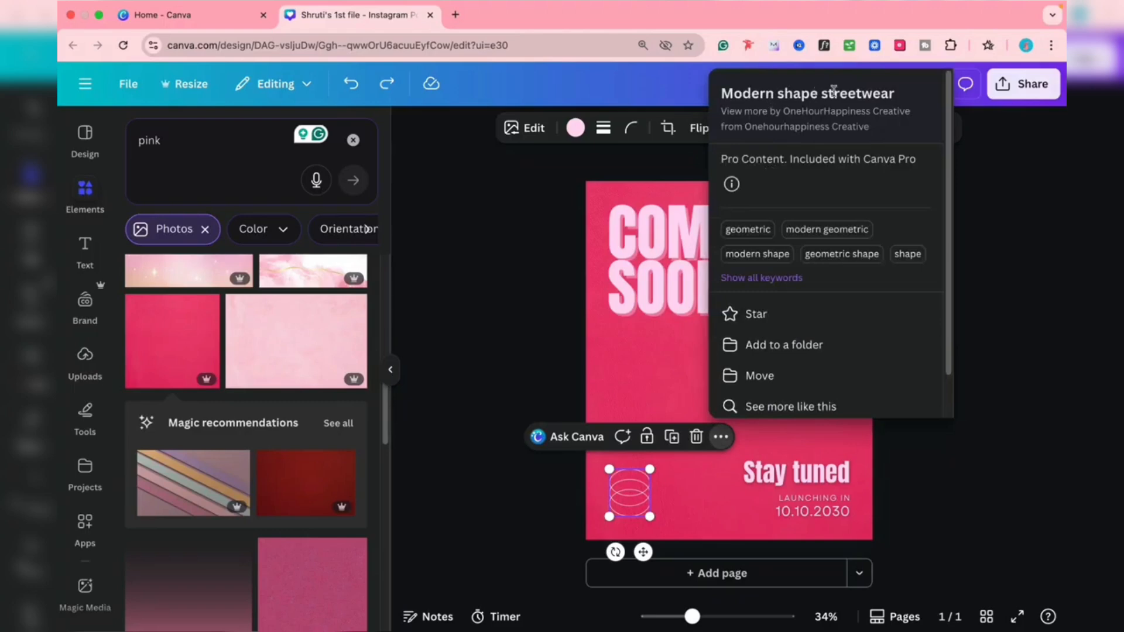
drag(758, 96, 803, 96)
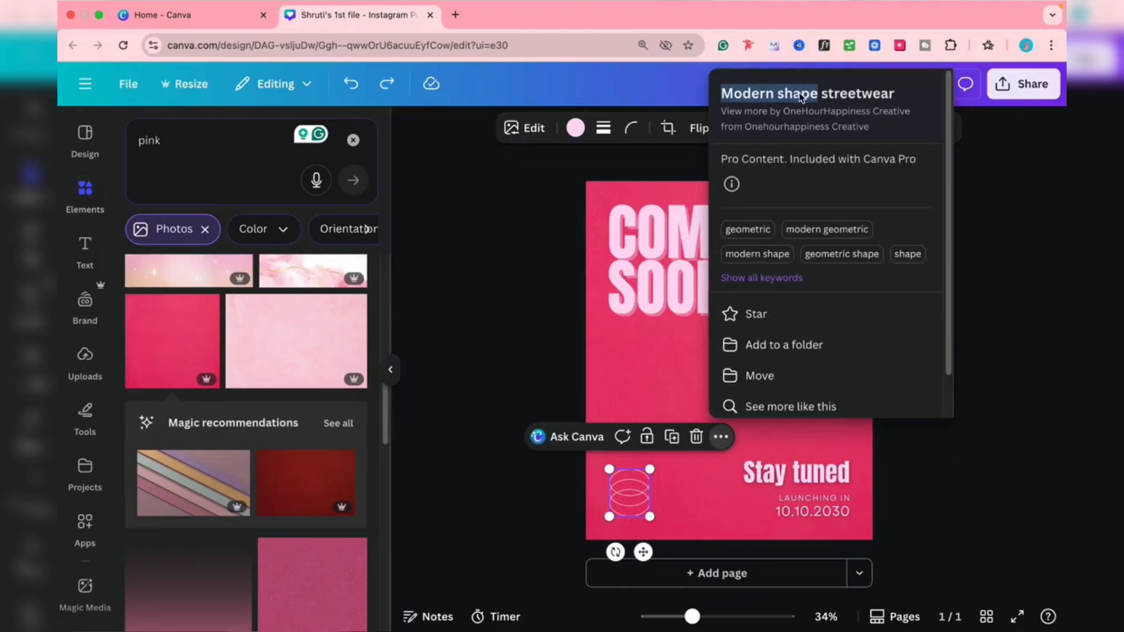
click(797, 111)
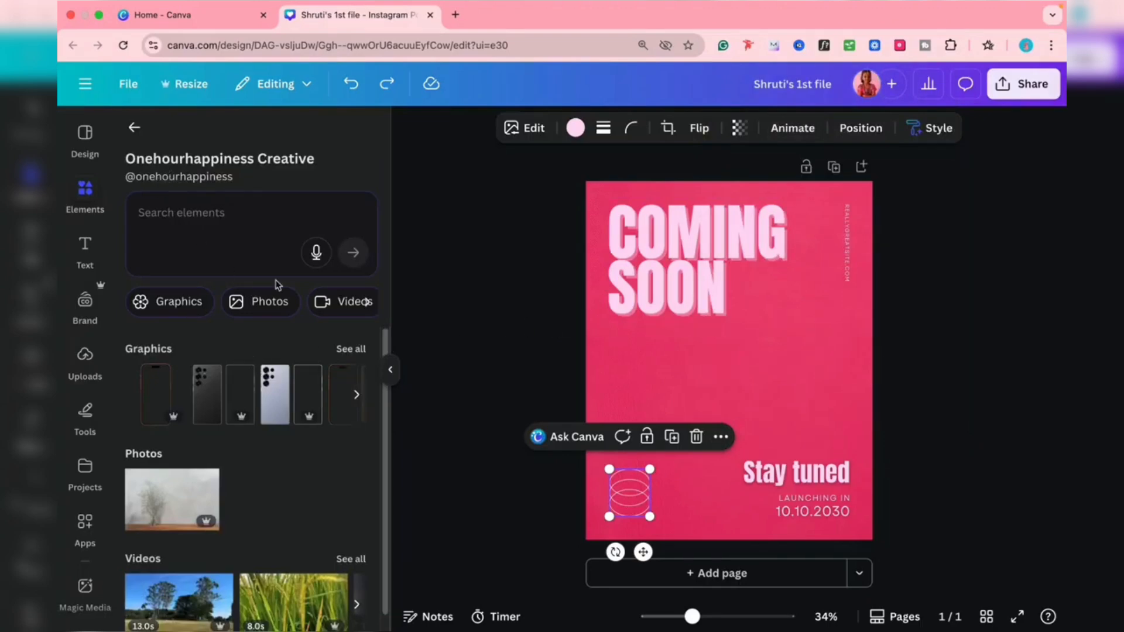
- Add the pink cassette from the creator's full graphics collection, shrink it and place it under the heading
scroll(247, 400, down, 1)
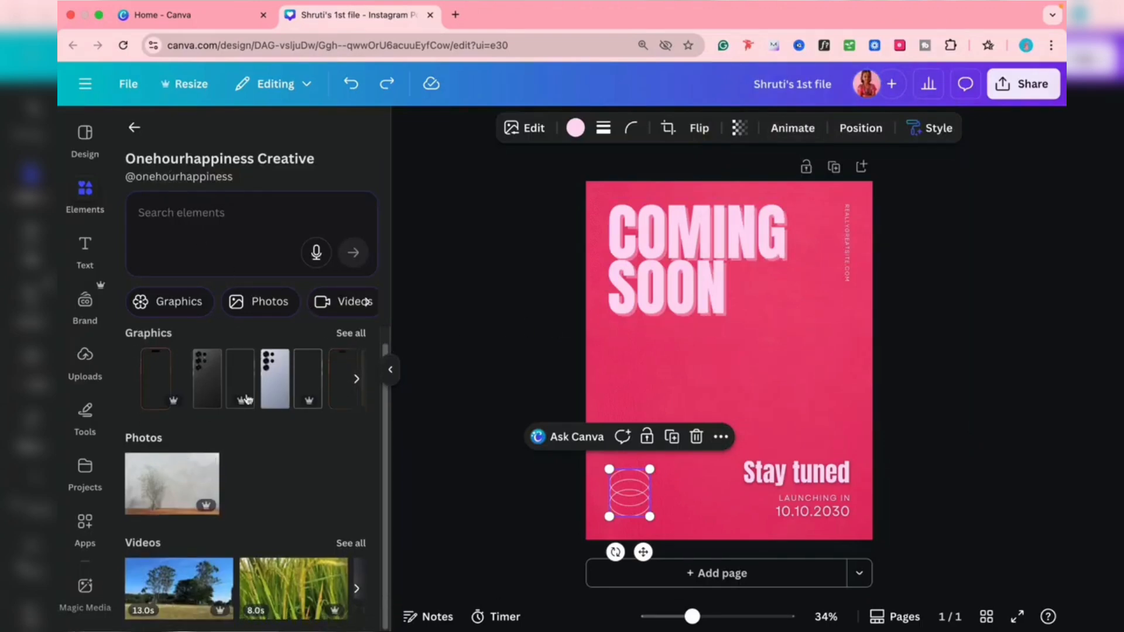
scroll(280, 390, up, 1)
click(351, 350)
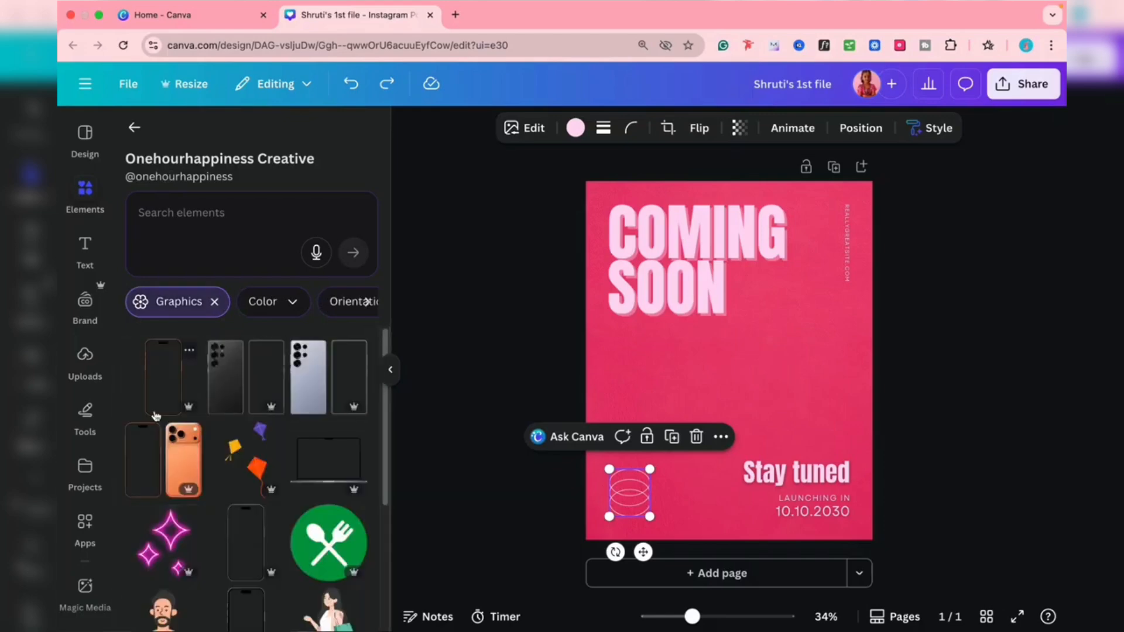
scroll(267, 438, down, 2)
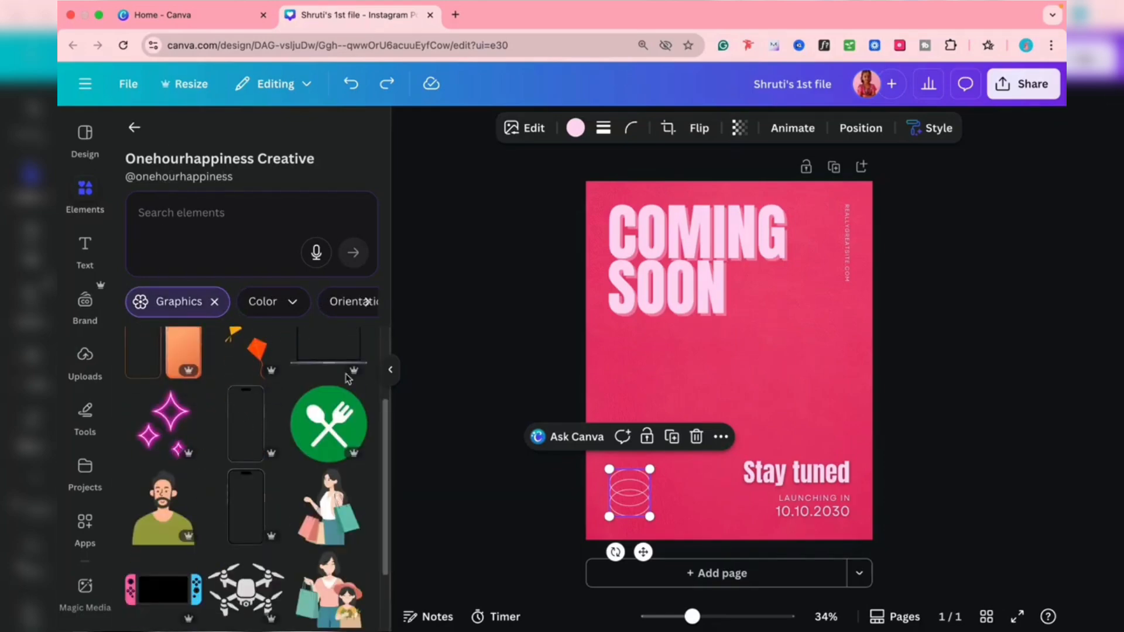
scroll(210, 395, down, 5)
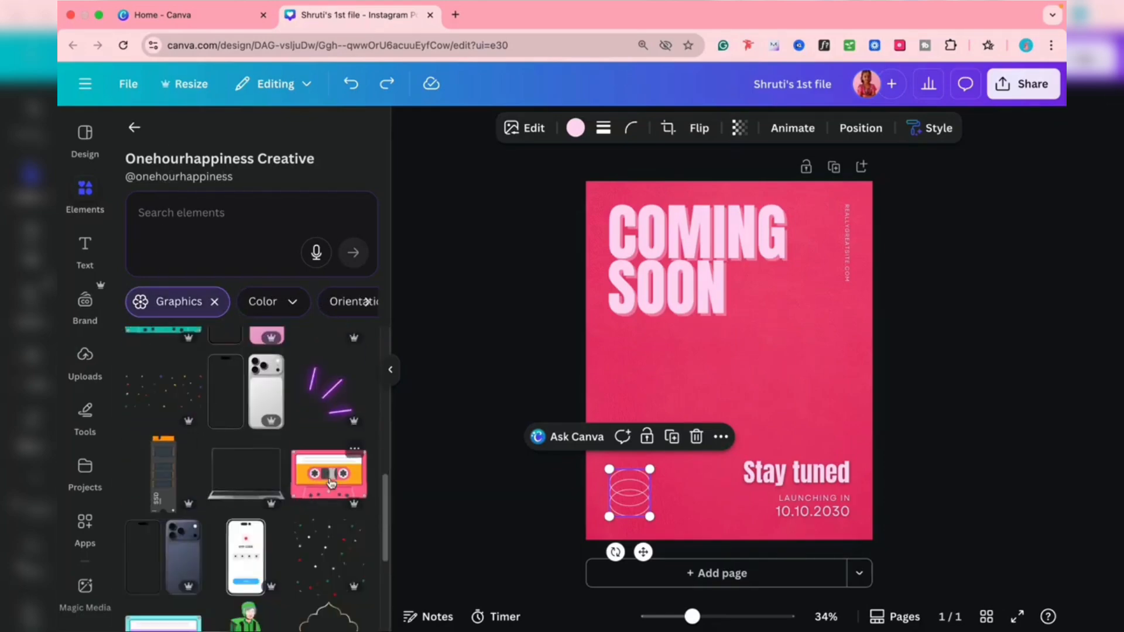
scroll(332, 484, down, 1)
click(318, 456)
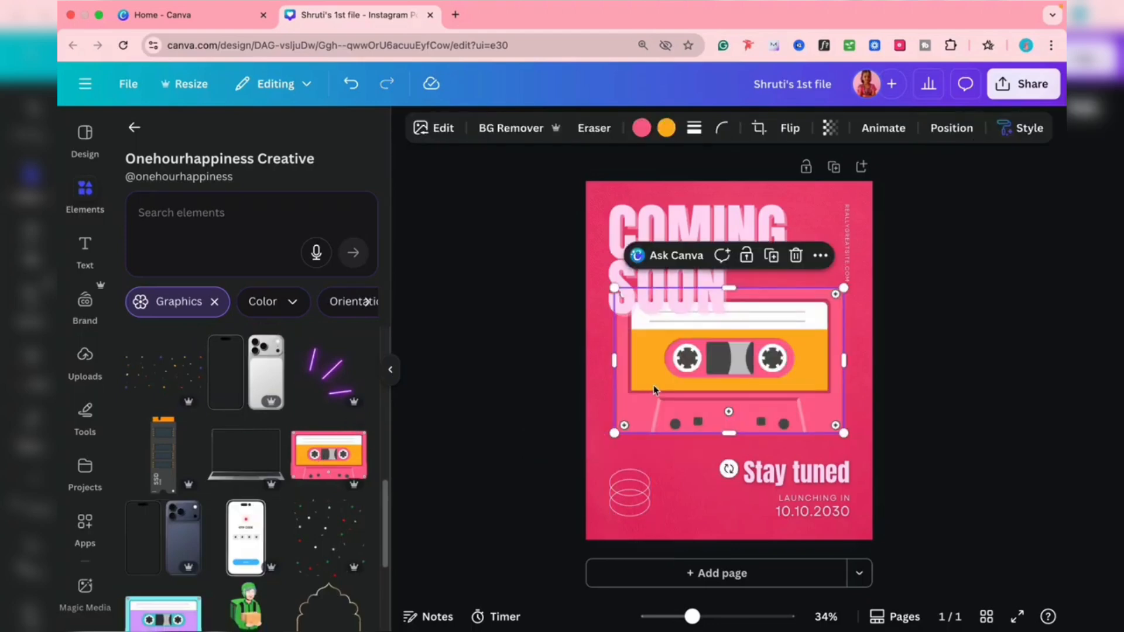
drag(610, 295, 661, 344)
drag(748, 380, 696, 369)
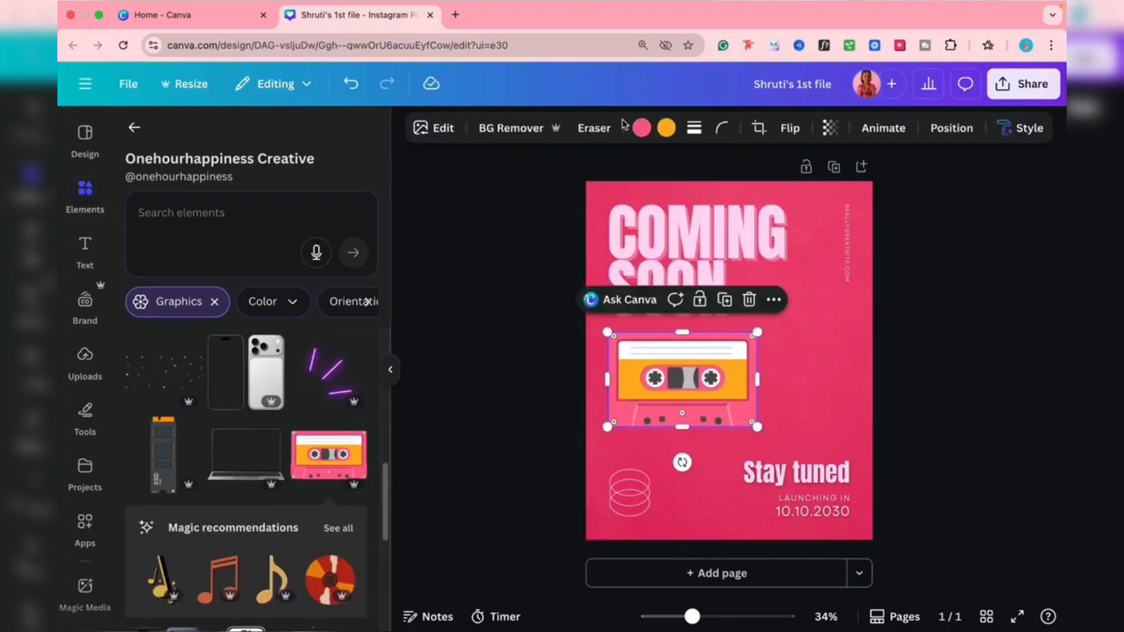
- Recolour the cassette's pink body with the yellow from the brand kit
click(640, 128)
click(140, 342)
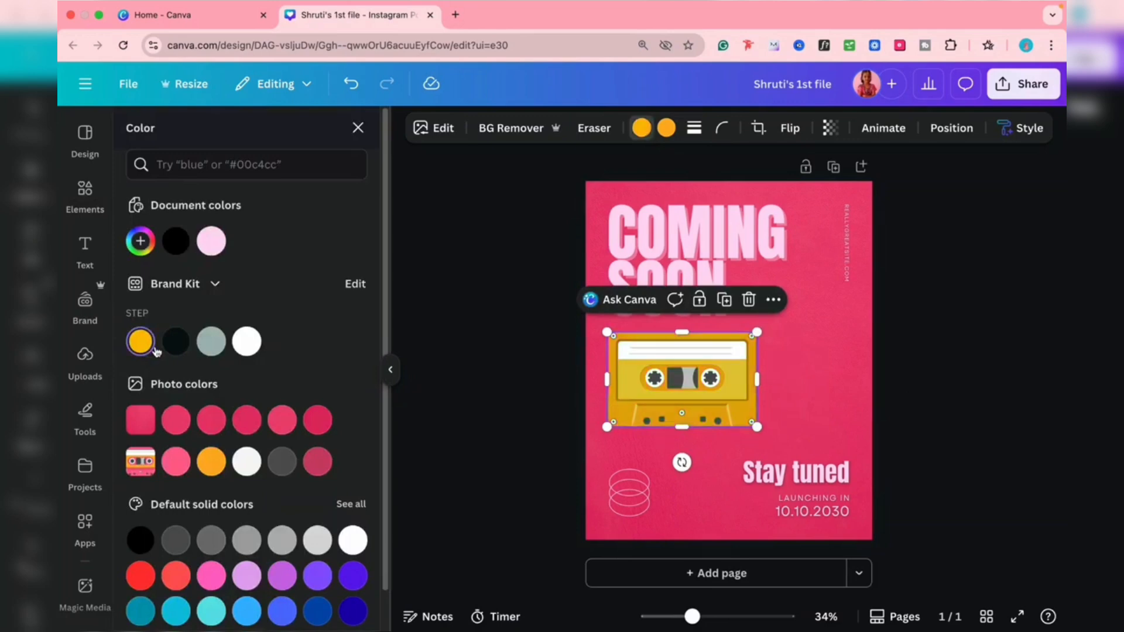
click(936, 299)
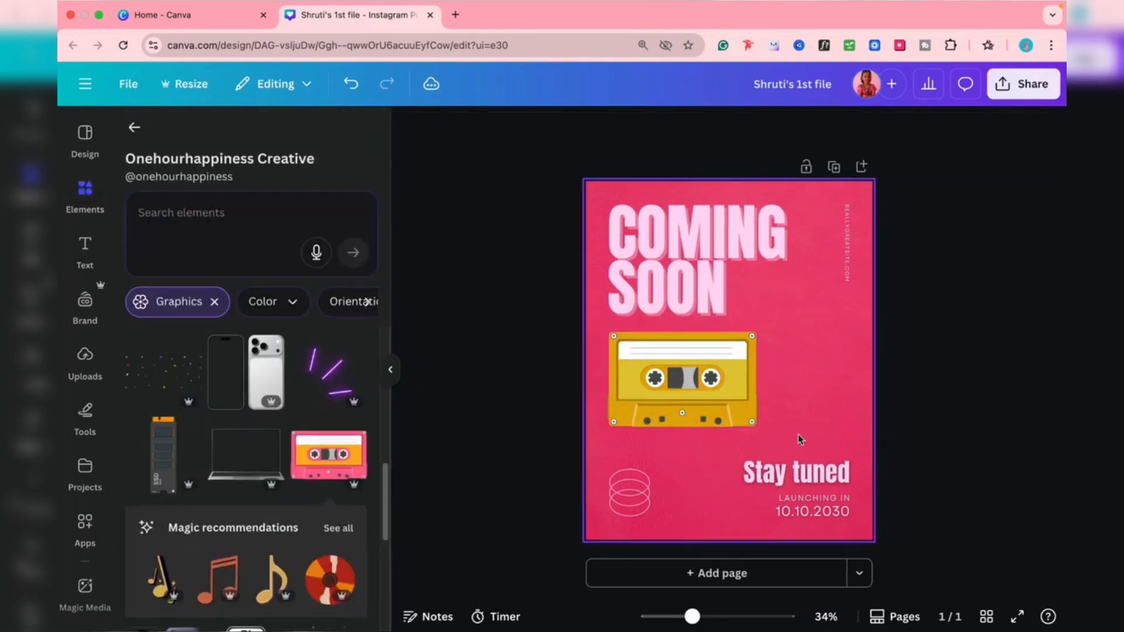
- Delete the cassette graphic from the page and leave nothing selected
click(714, 404)
key(Delete)
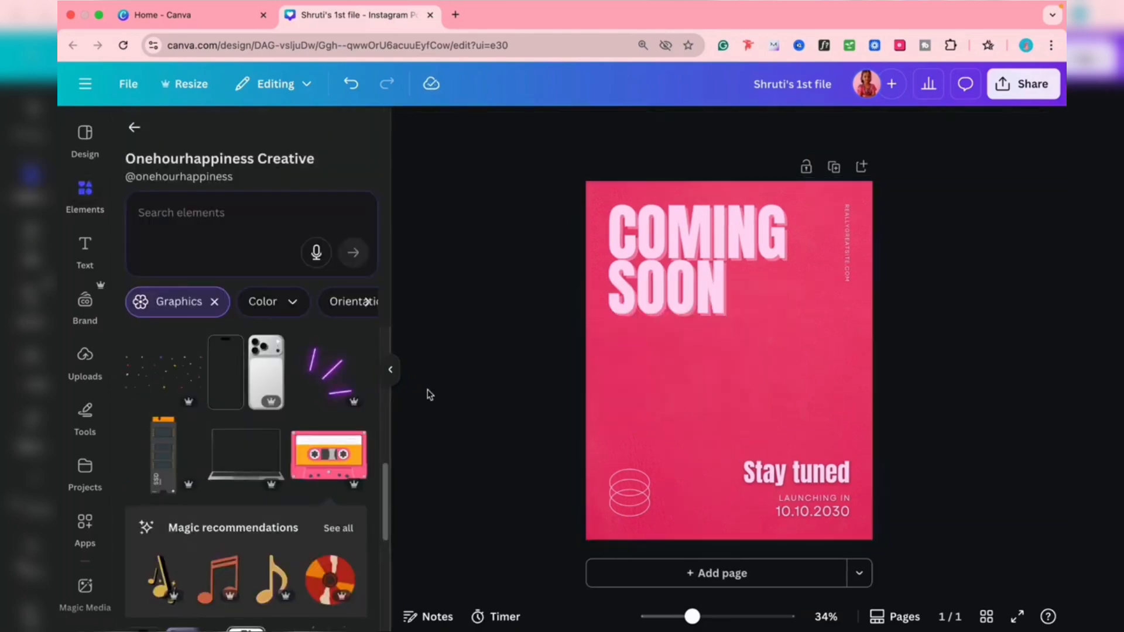
click(771, 231)
drag(480, 187, 916, 508)
click(942, 442)
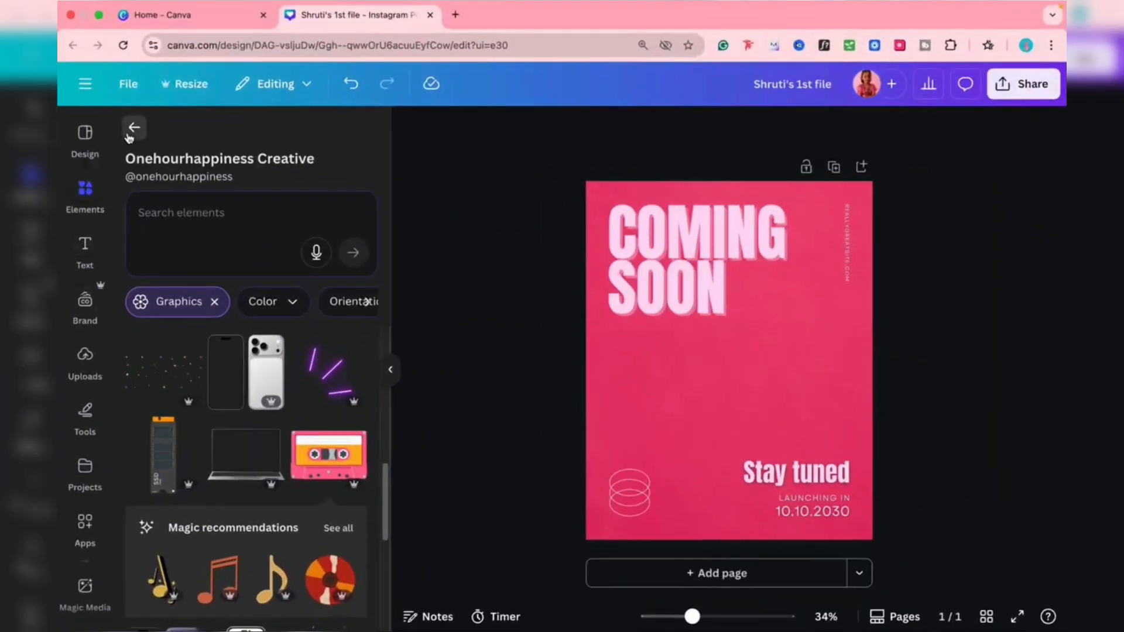
- Return to the general elements library, clear the Photos filter and the pink search, and list shape elements
click(131, 132)
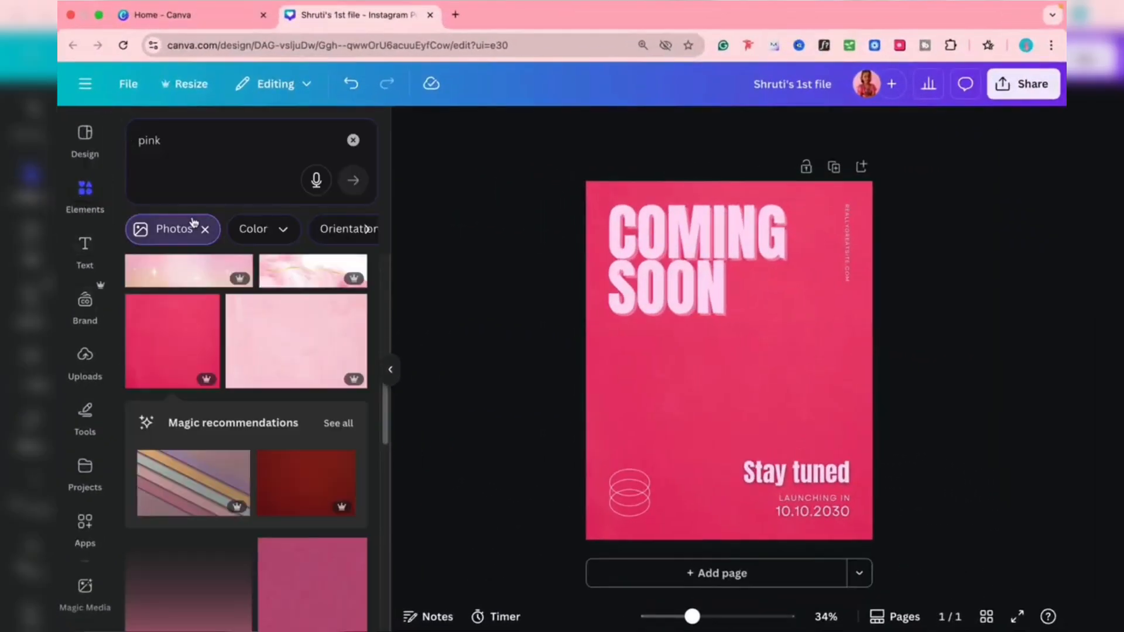
click(202, 227)
click(355, 142)
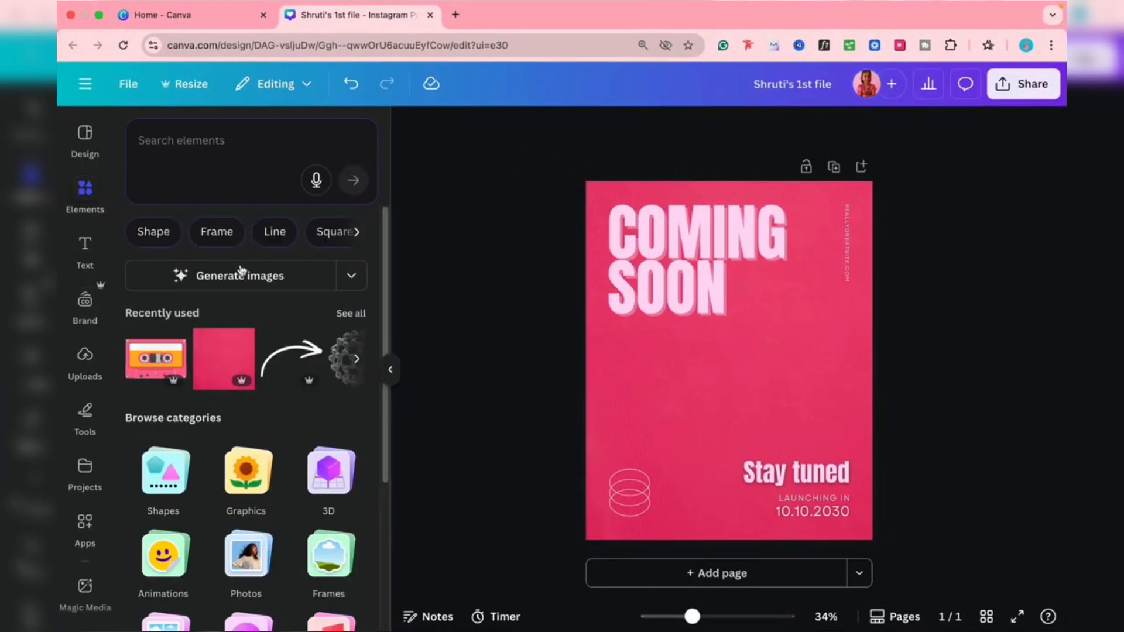
click(151, 230)
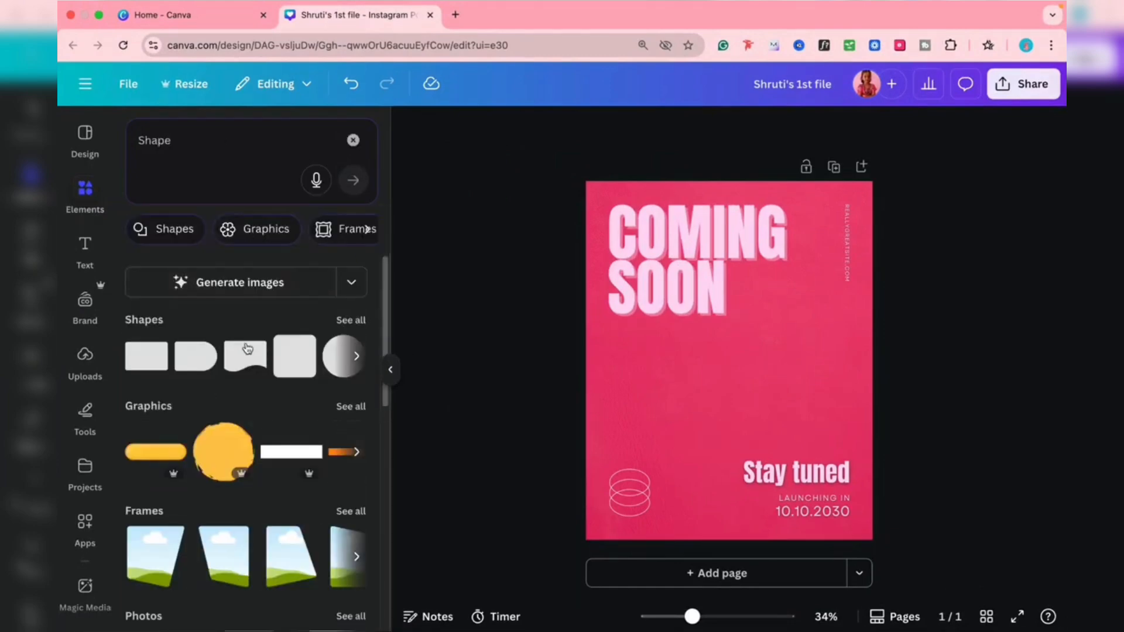
- Try a wavy-edged shape, enlarged and turned upside down along the page's bottom edge, and delete it
click(247, 349)
drag(686, 360, 474, 360)
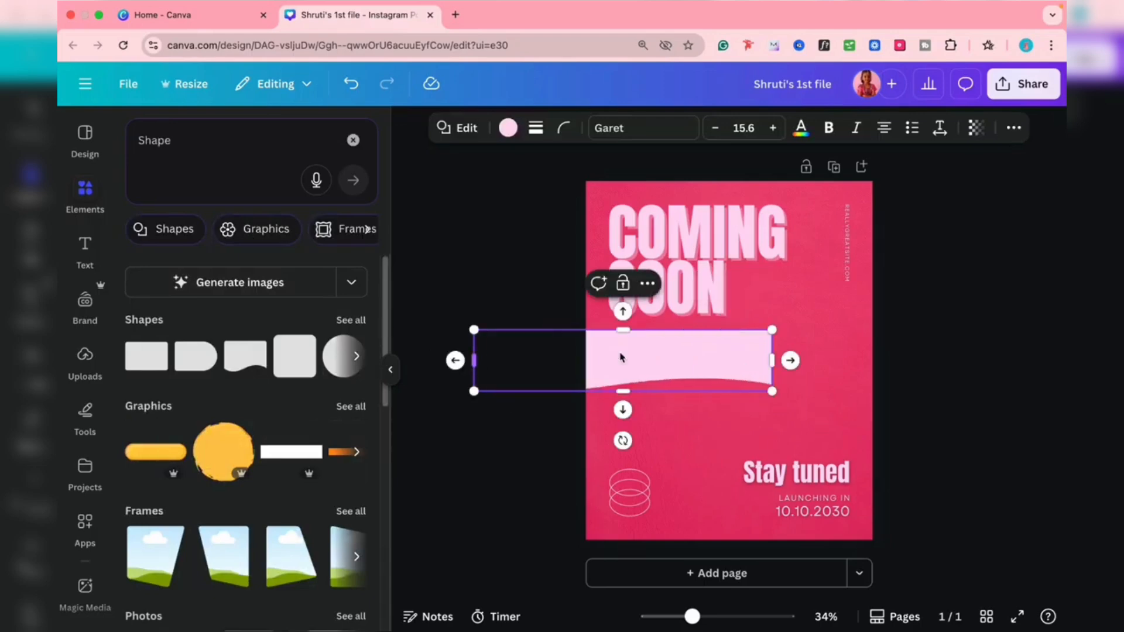
mouse_move(734, 354)
mouse_down()
mouse_move(844, 466)
mouse_move(845, 502)
mouse_move(821, 413)
mouse_move(847, 472)
mouse_up()
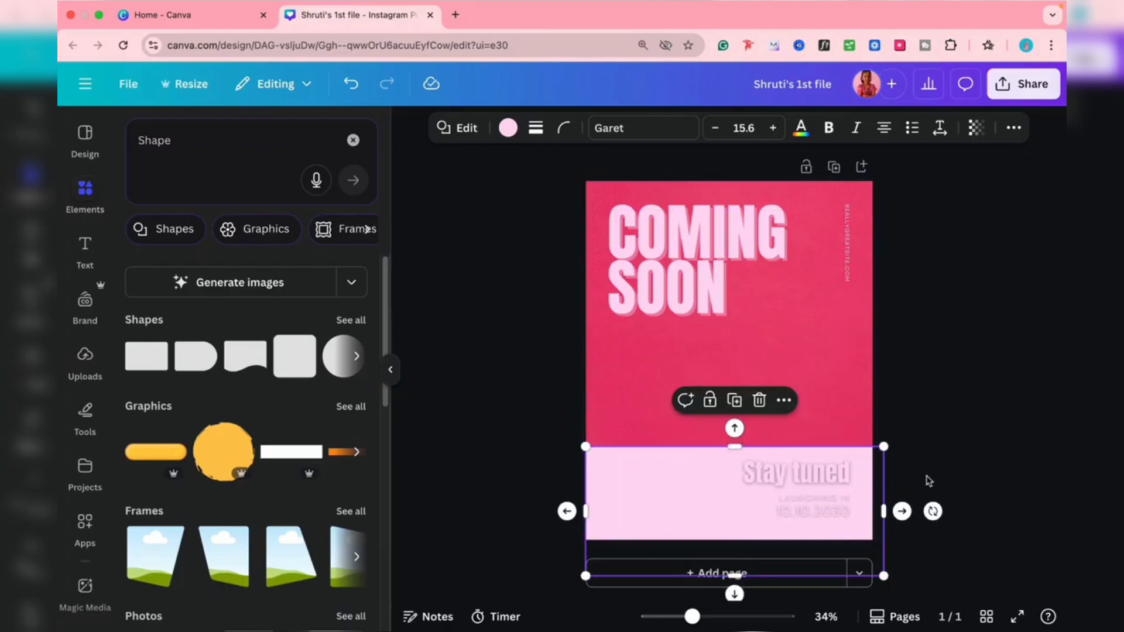
mouse_move(932, 510)
mouse_down()
mouse_move(605, 466)
mouse_move(602, 513)
mouse_up()
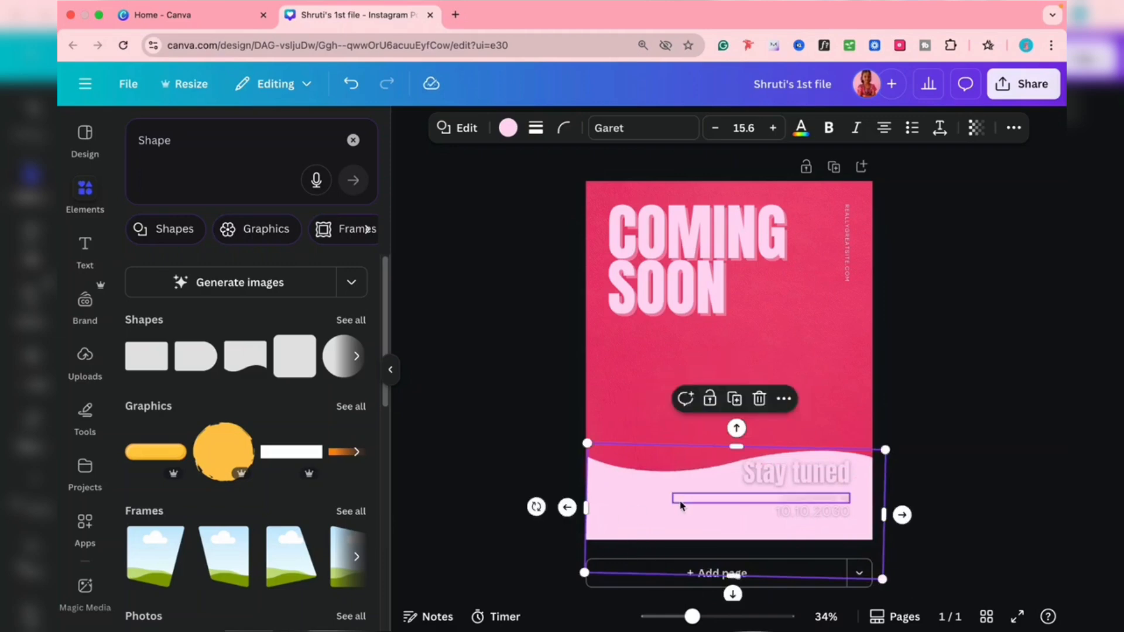
drag(674, 503, 650, 600)
click(891, 359)
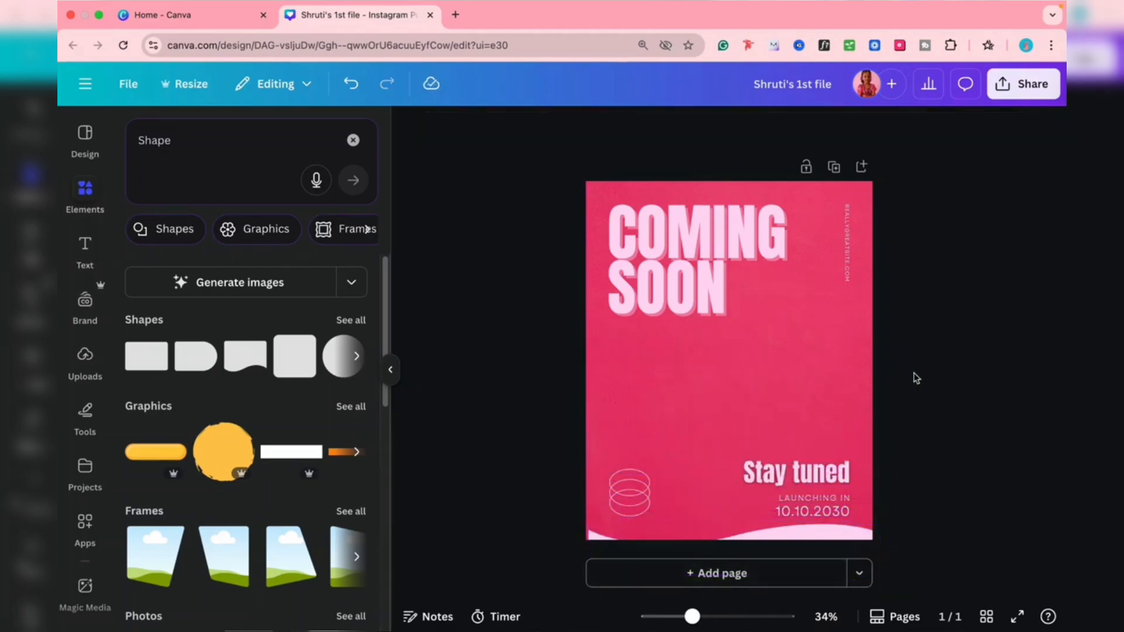
click(843, 540)
click(577, 417)
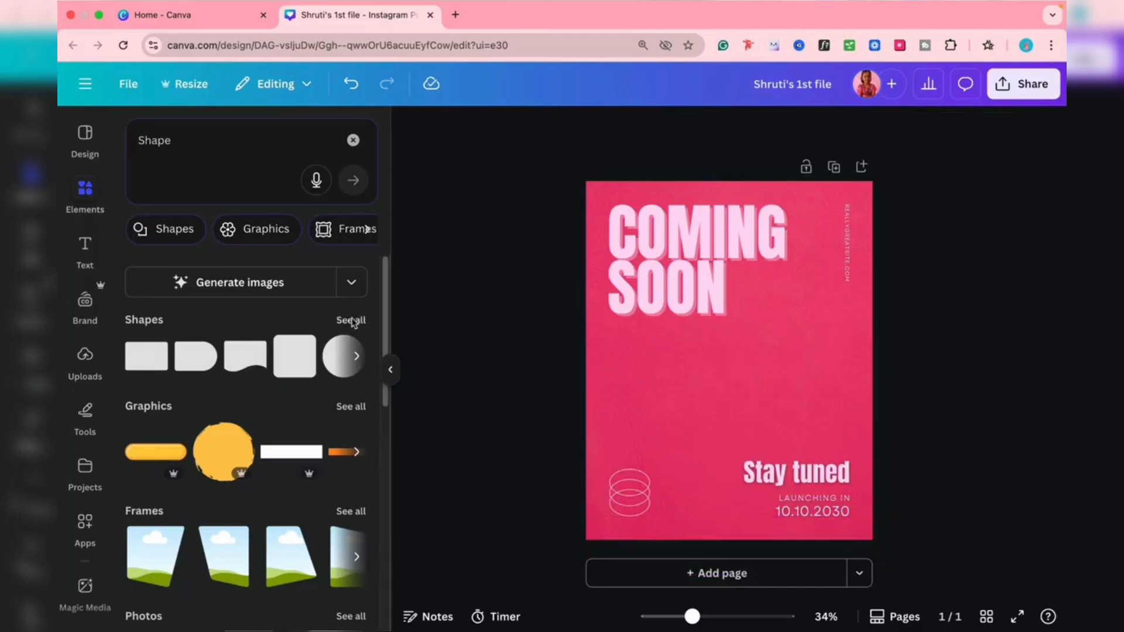
- Add the scalloped starburst from the full shapes collection and position it below the heading, centred across the page
click(352, 320)
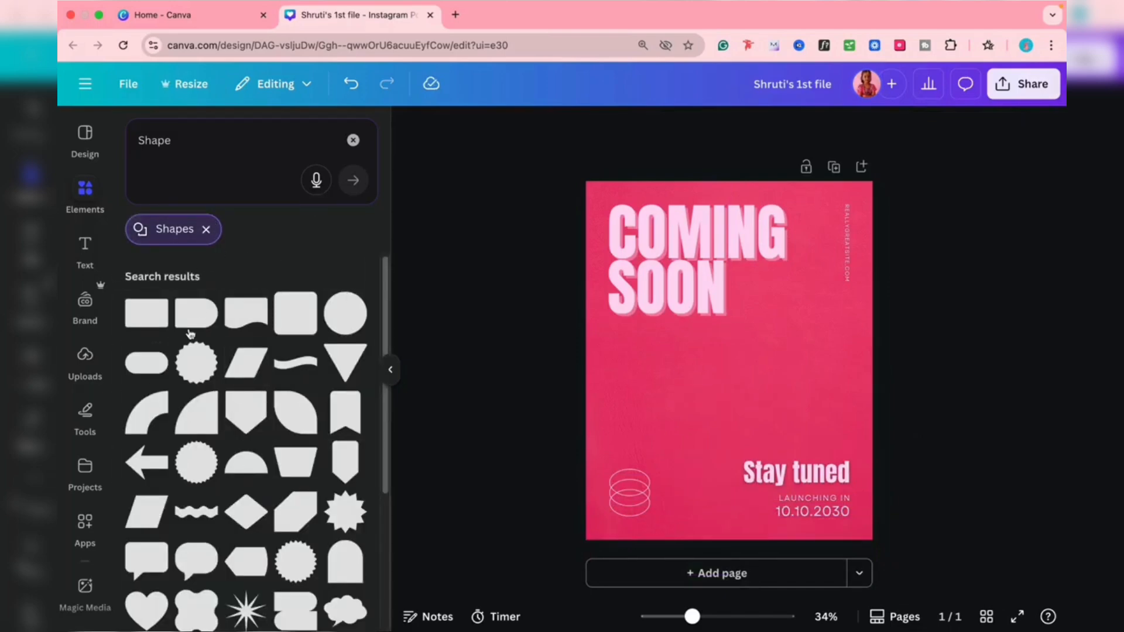
click(194, 362)
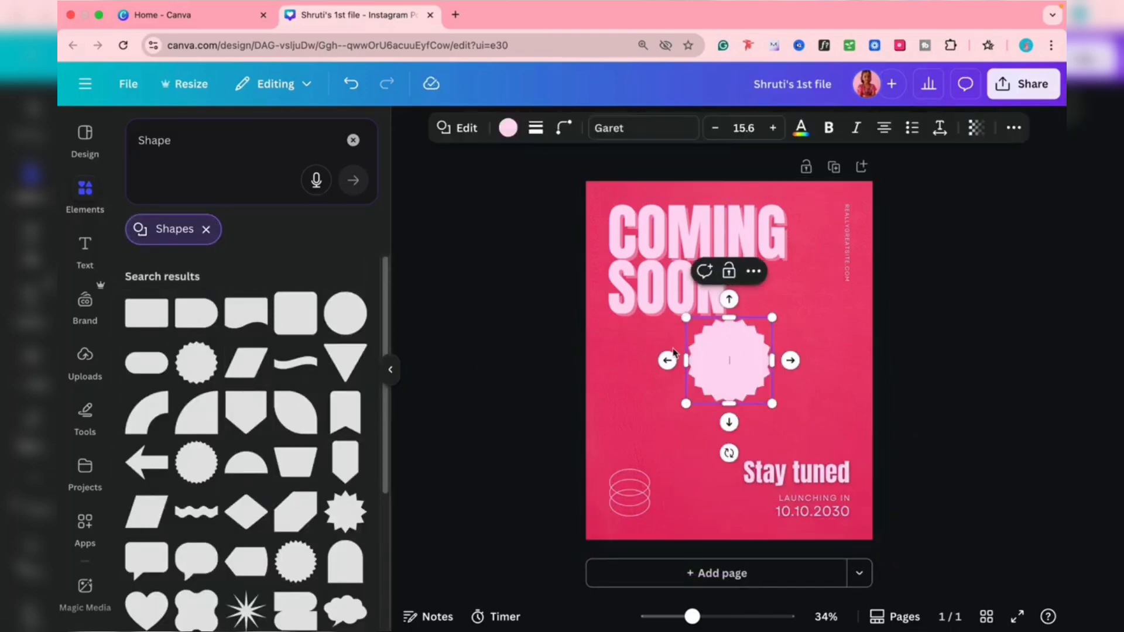
drag(731, 363, 716, 379)
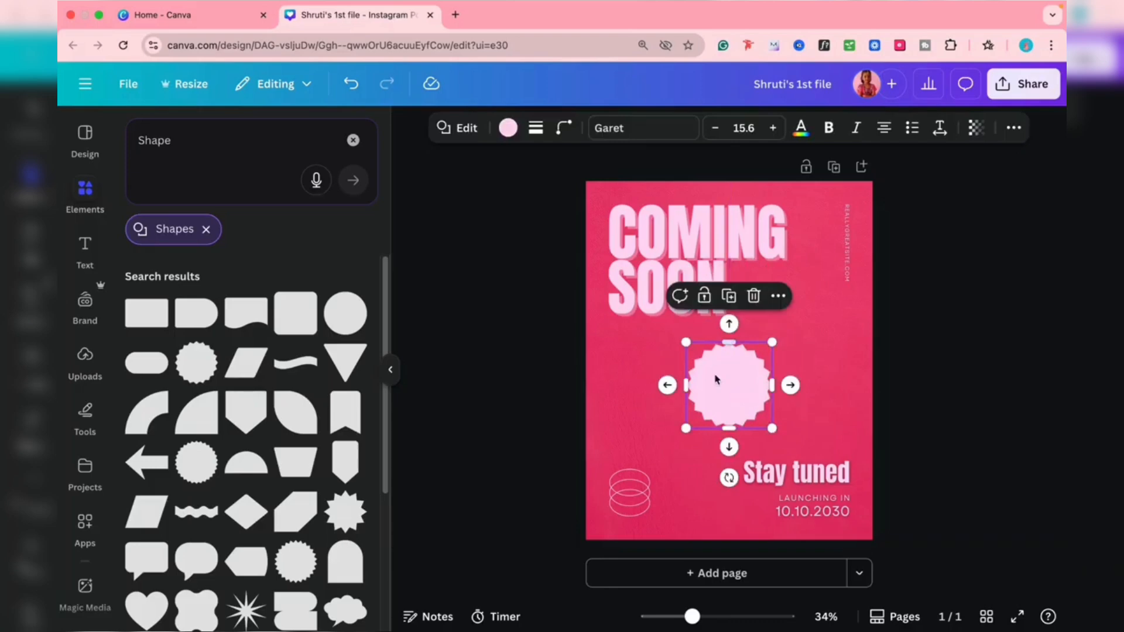
- Change the starburst into an eight-pointed star, trying the hexagon first
click(465, 139)
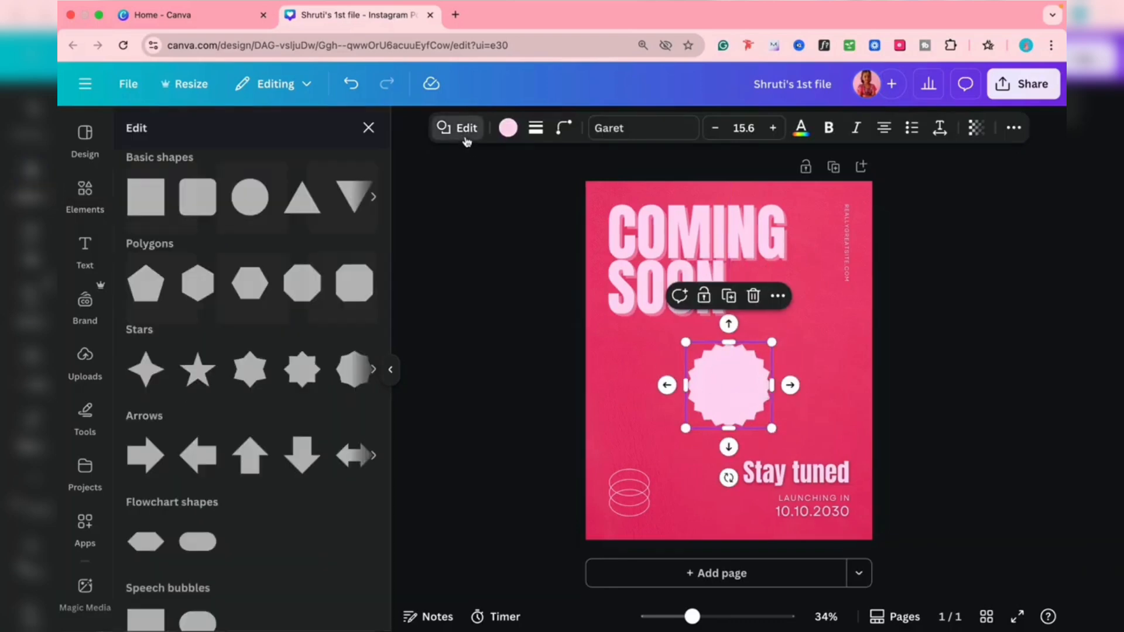
click(263, 291)
click(297, 380)
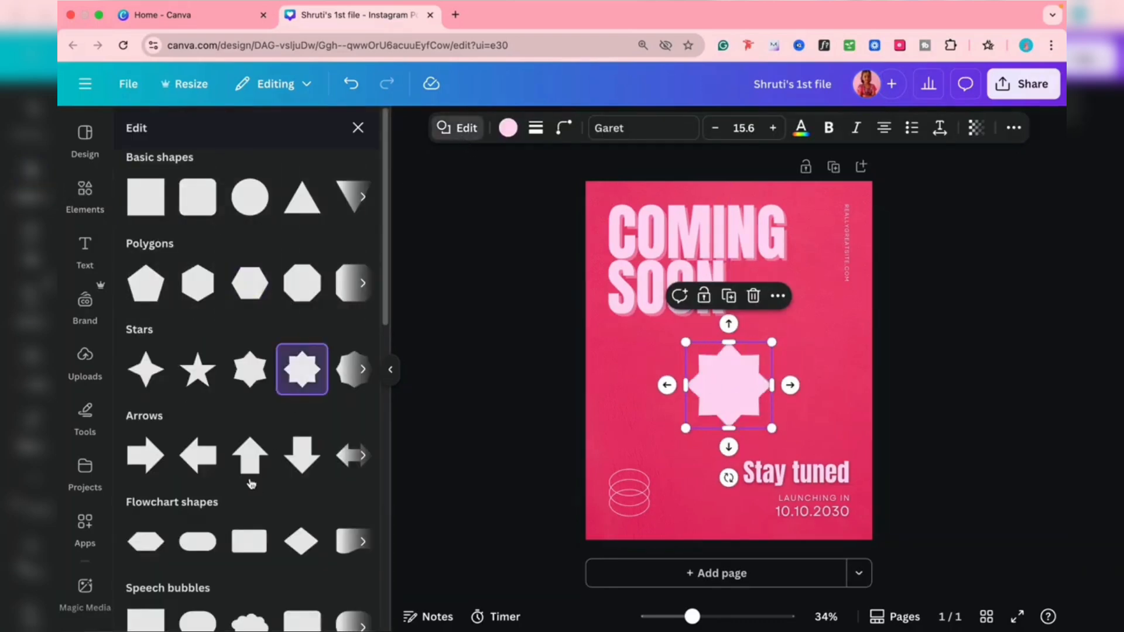
- Change the eight-pointed star into a circle, trying an up arrow, a flowchart rectangle and a square first
click(250, 455)
click(239, 538)
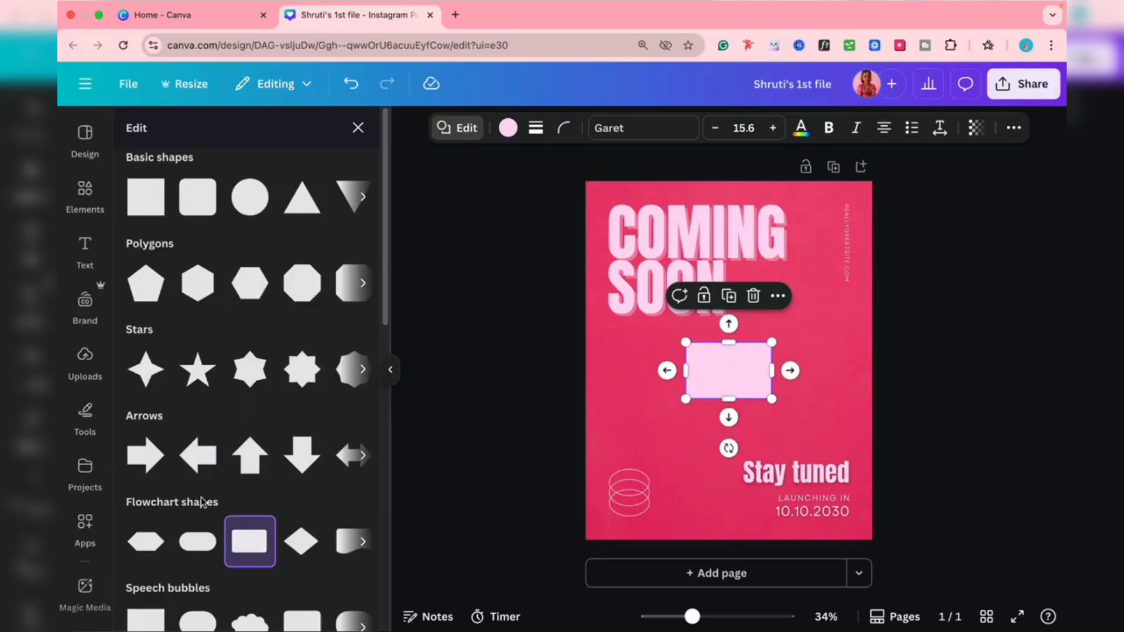
click(152, 203)
click(250, 197)
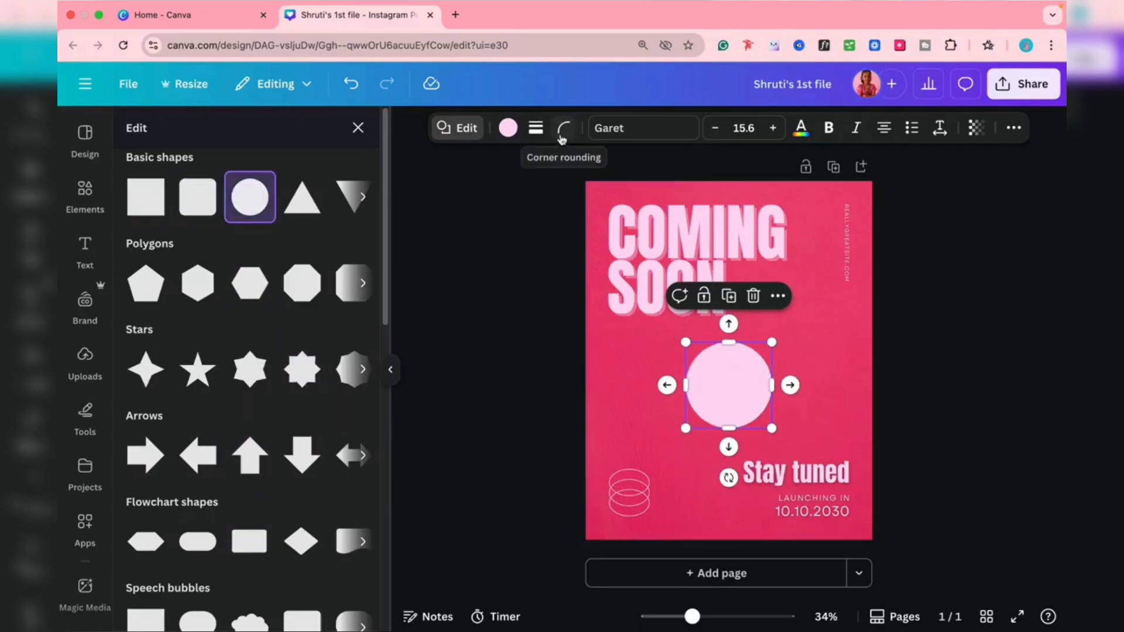
- Give the circle a thick solid outline and colour the outline light gray
click(532, 131)
click(492, 173)
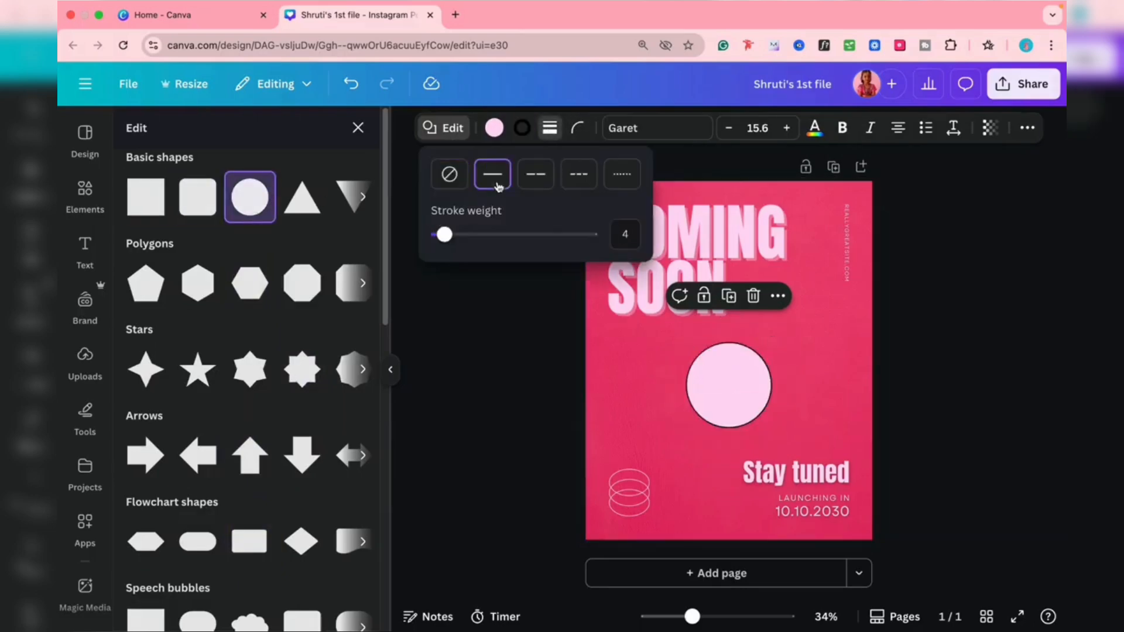
mouse_move(443, 235)
mouse_down()
mouse_move(548, 235)
mouse_move(458, 241)
mouse_up()
click(510, 126)
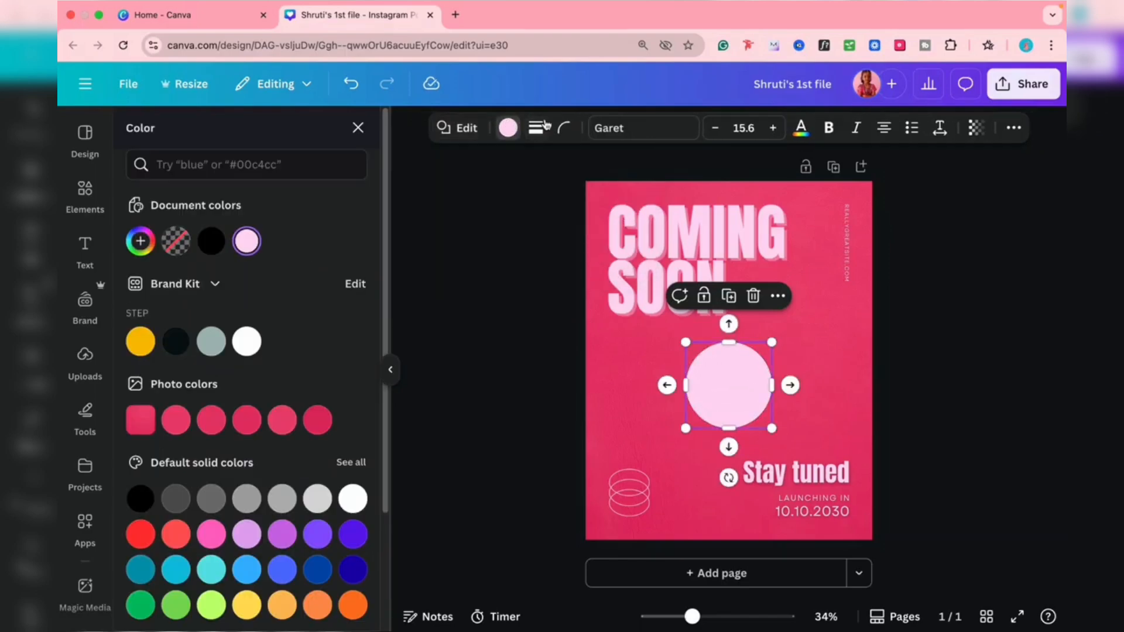
click(537, 128)
click(505, 234)
click(519, 129)
click(518, 129)
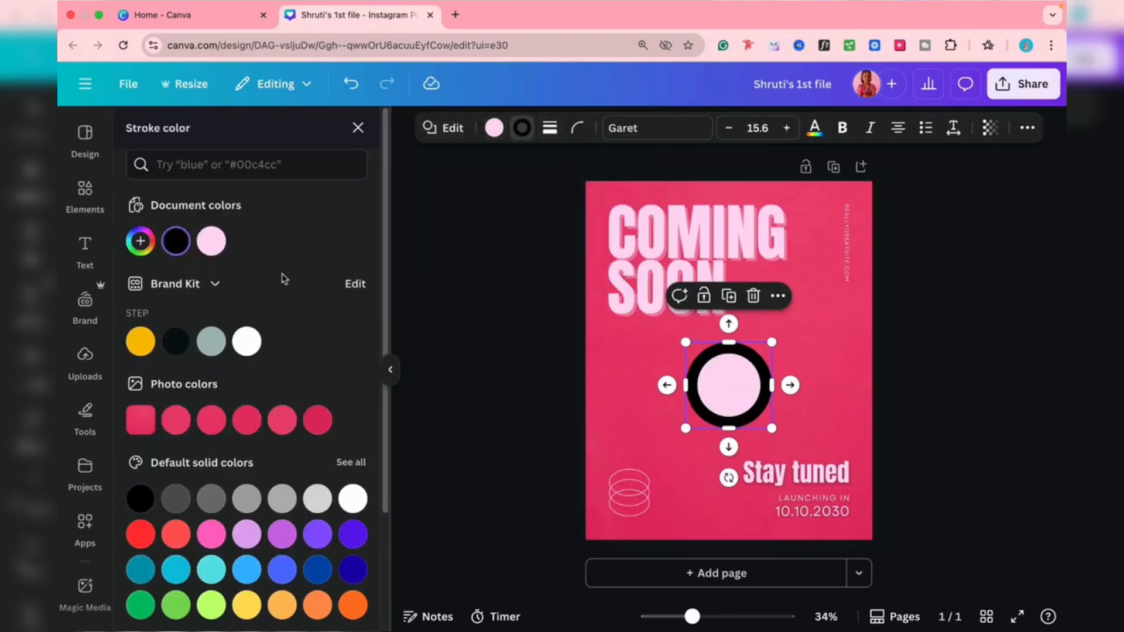
click(292, 505)
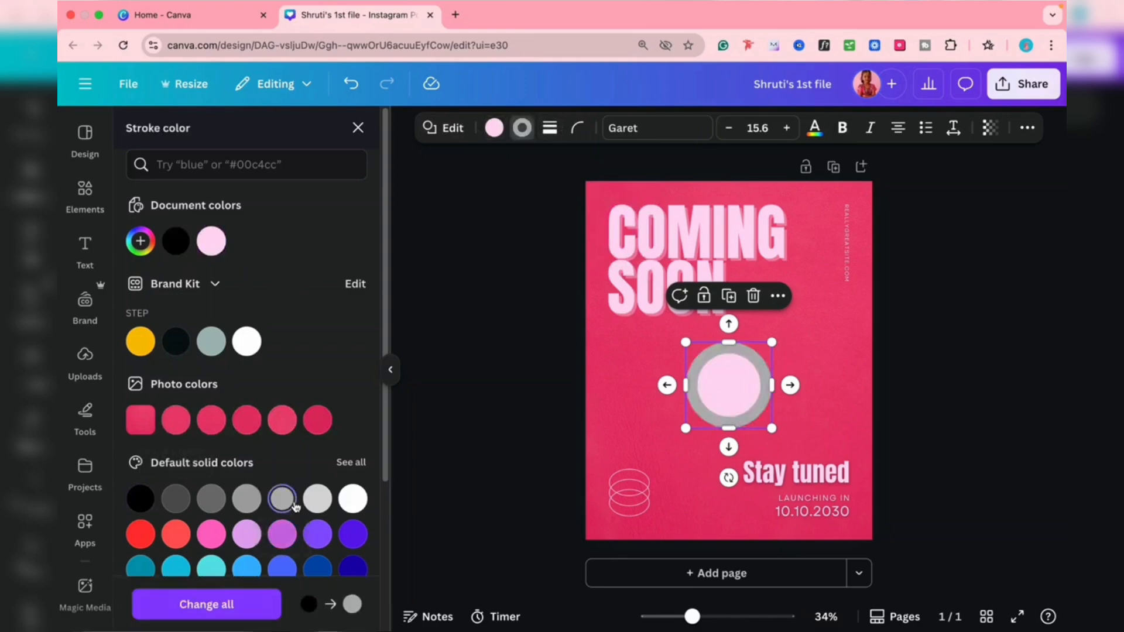
- Change the circle into a square and set its number of sides to 8
click(577, 127)
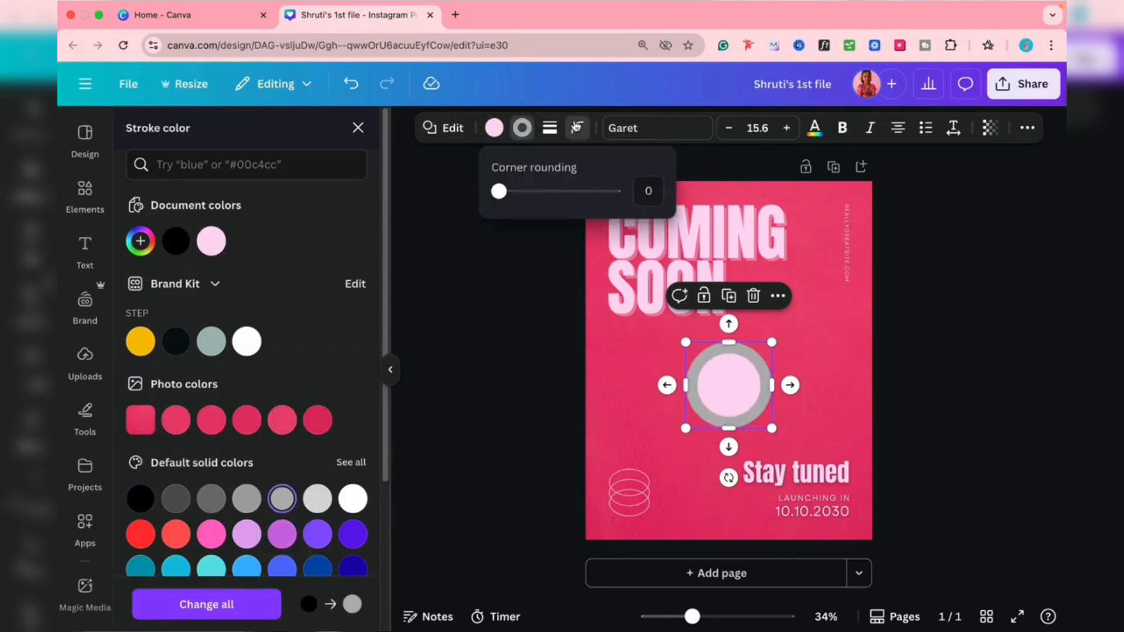
click(443, 128)
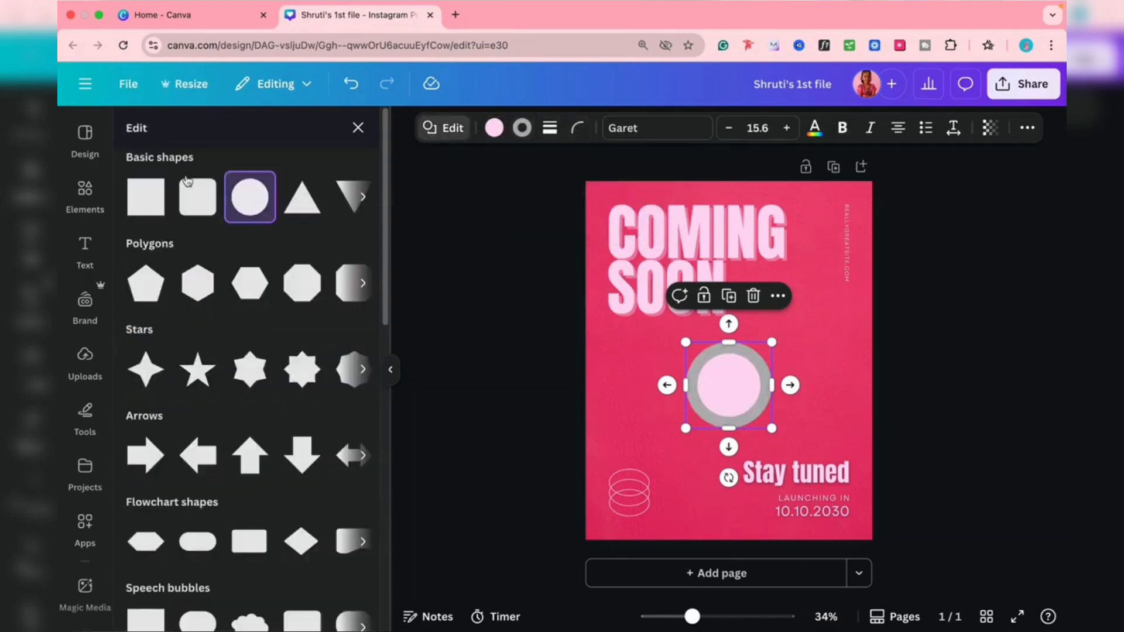
click(161, 209)
click(579, 127)
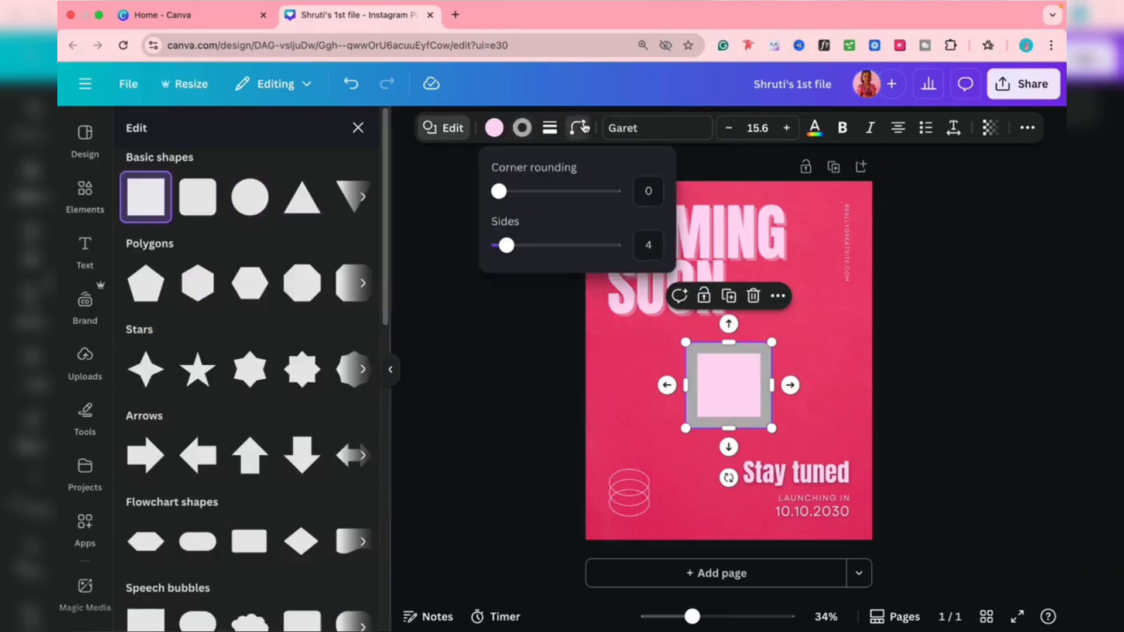
drag(534, 195, 539, 264)
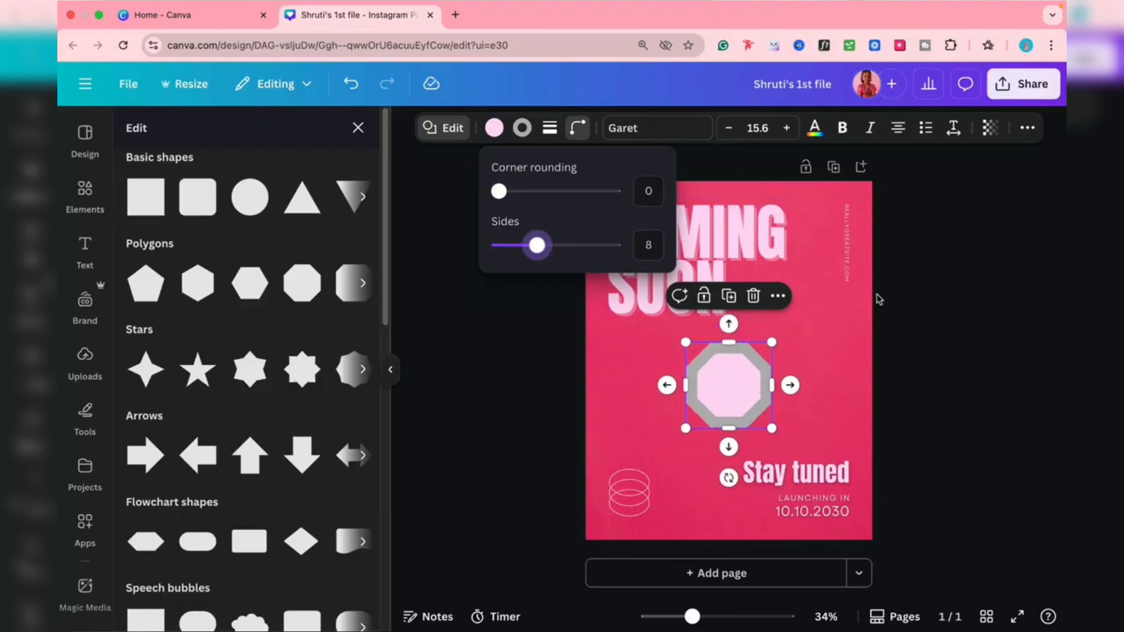
- Delete the outlined octagon from below the heading
key(Escape)
key(Escape)
key(Escape)
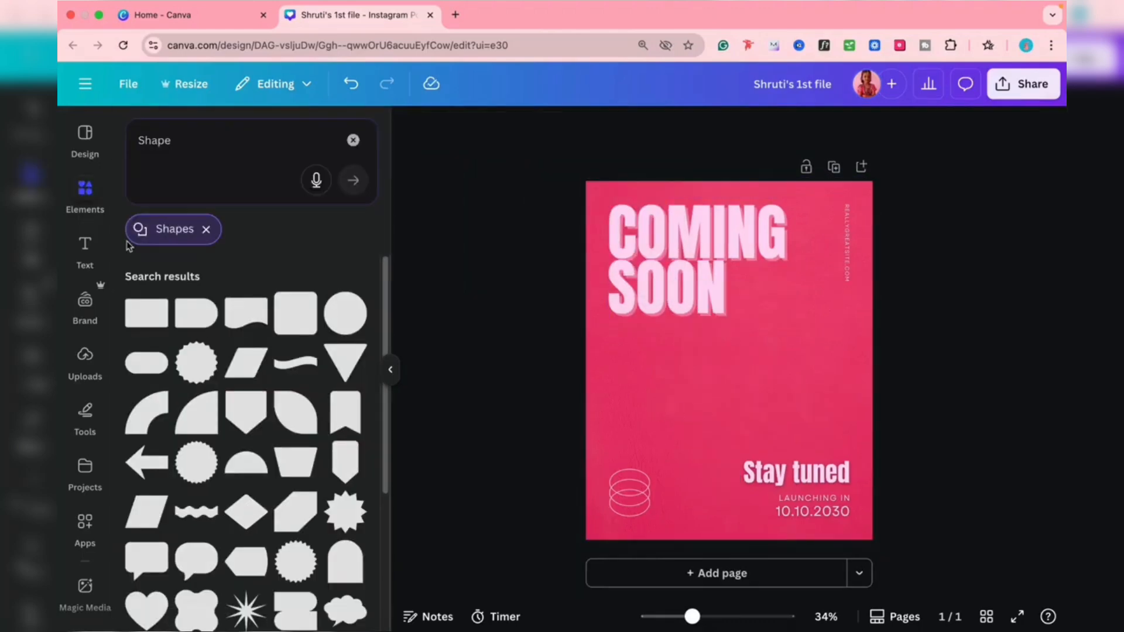
- Replace the Shape search with a search for pink elements and filter it to graphics
click(206, 229)
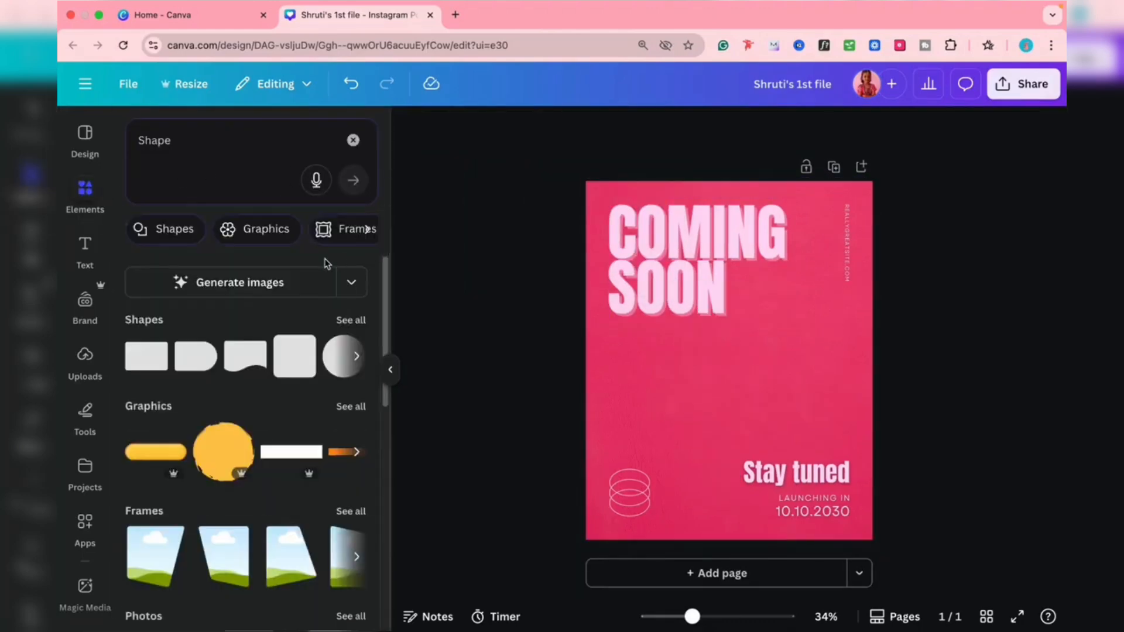
click(255, 231)
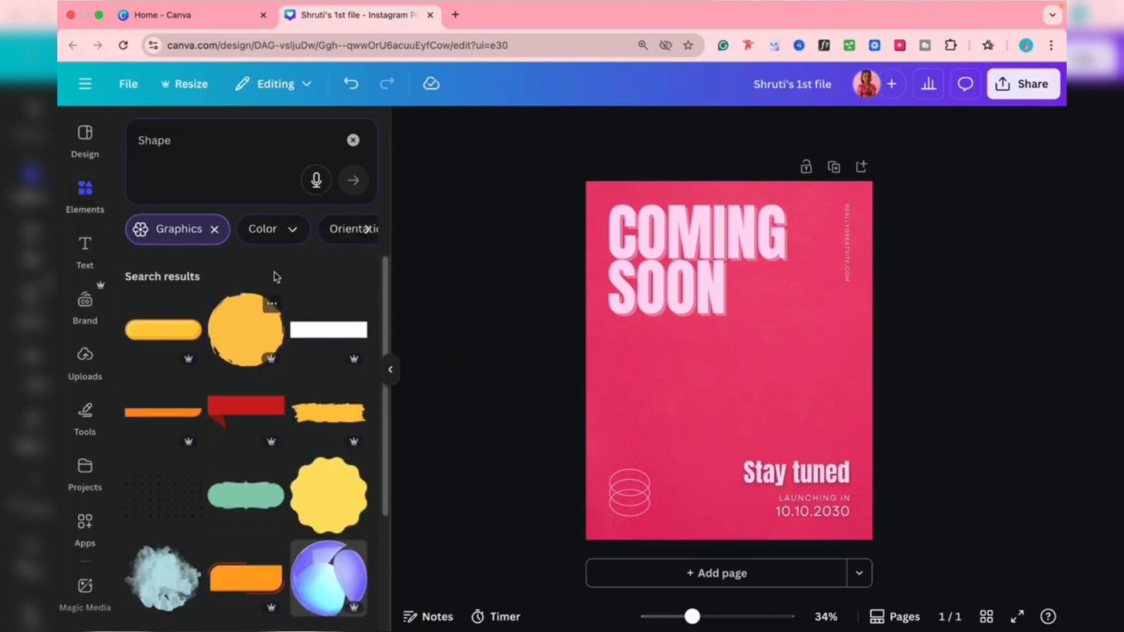
click(353, 139)
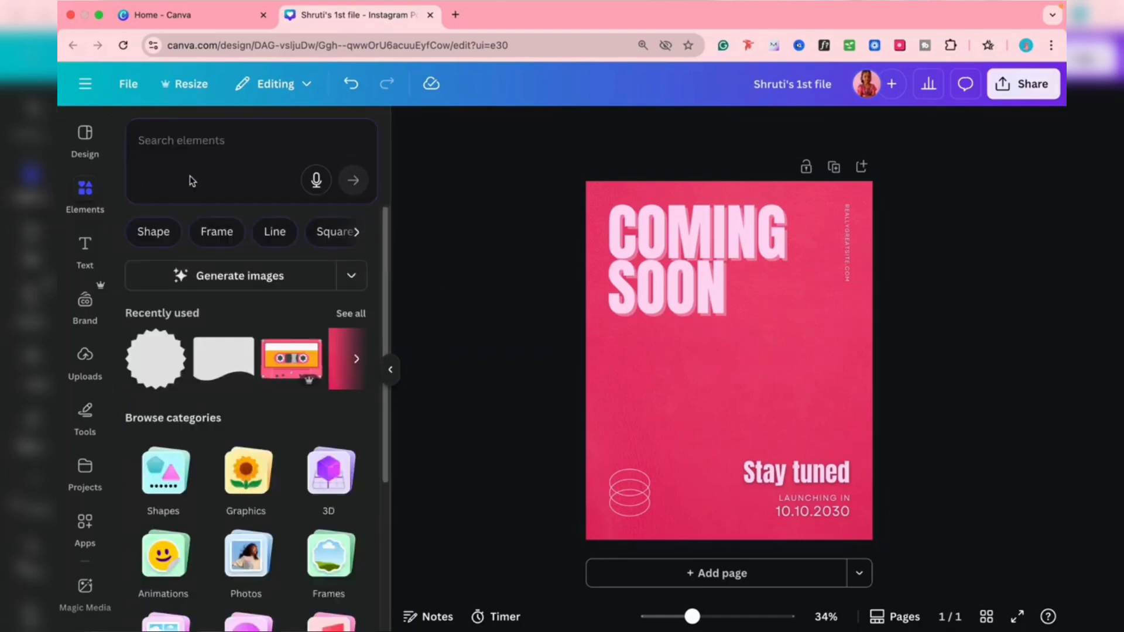
click(201, 142)
text(pink)
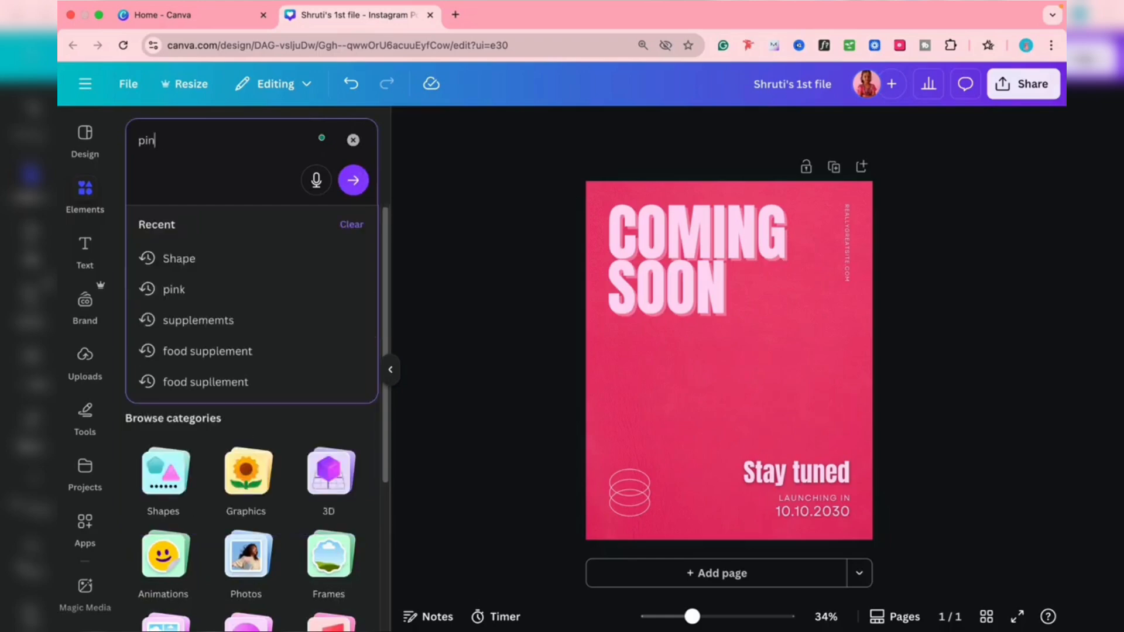
key(Return)
click(166, 238)
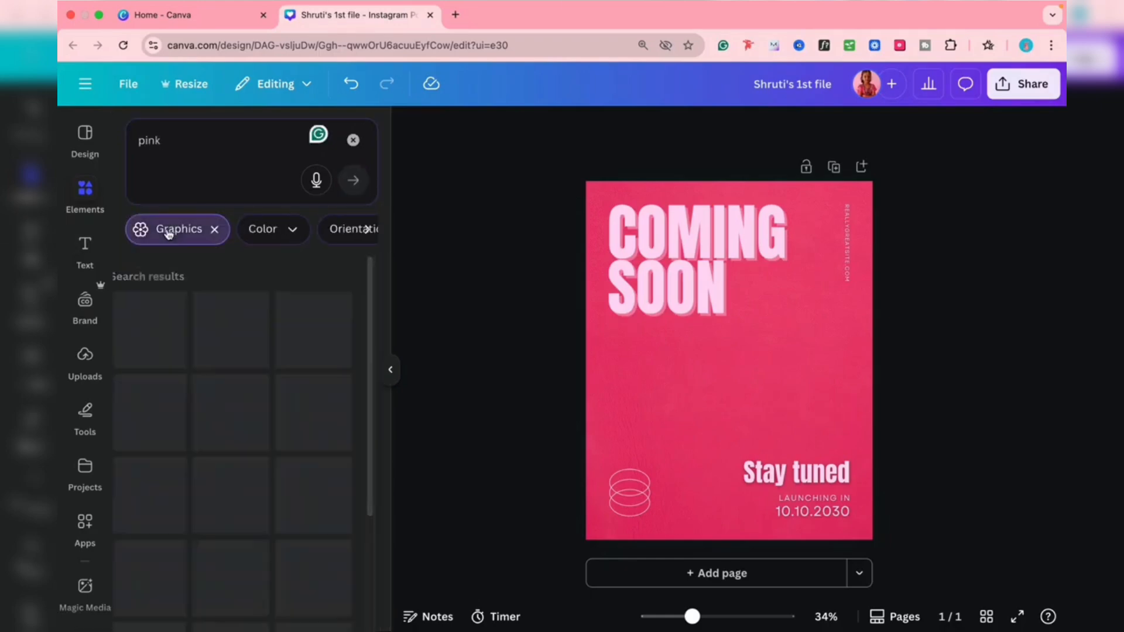
- Add the pale pink satin bow graphic, shrink it to about half size and place it below the heading
click(246, 327)
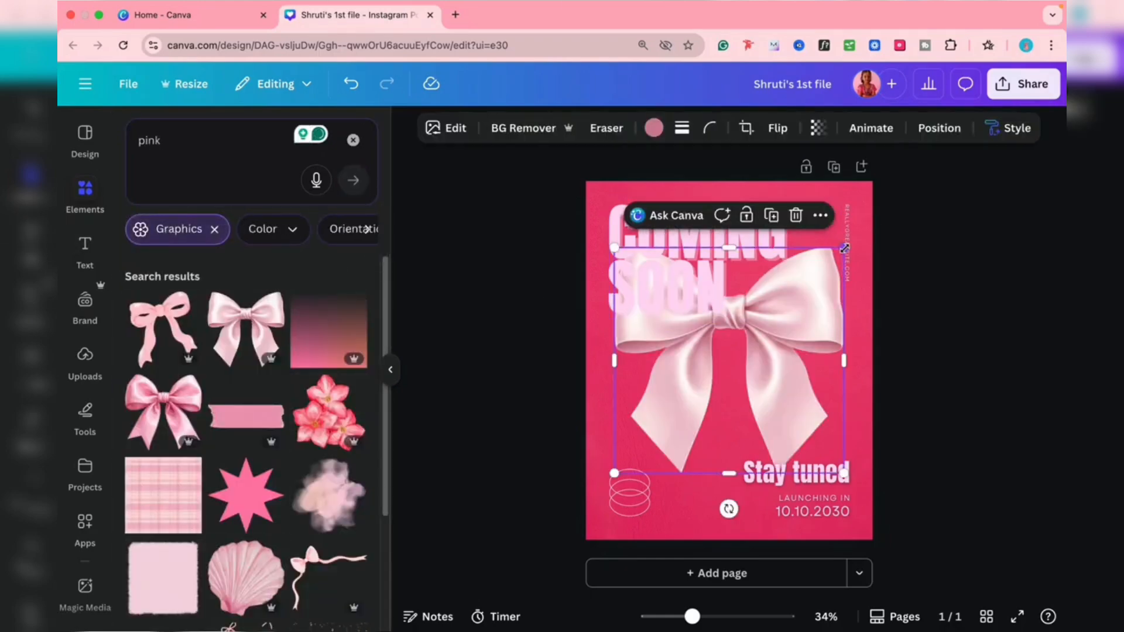
drag(843, 247, 729, 360)
drag(726, 468, 795, 441)
- Delete the circles graphic, the Stay tuned text and the launch date lines along the page's bottom
drag(913, 468, 398, 543)
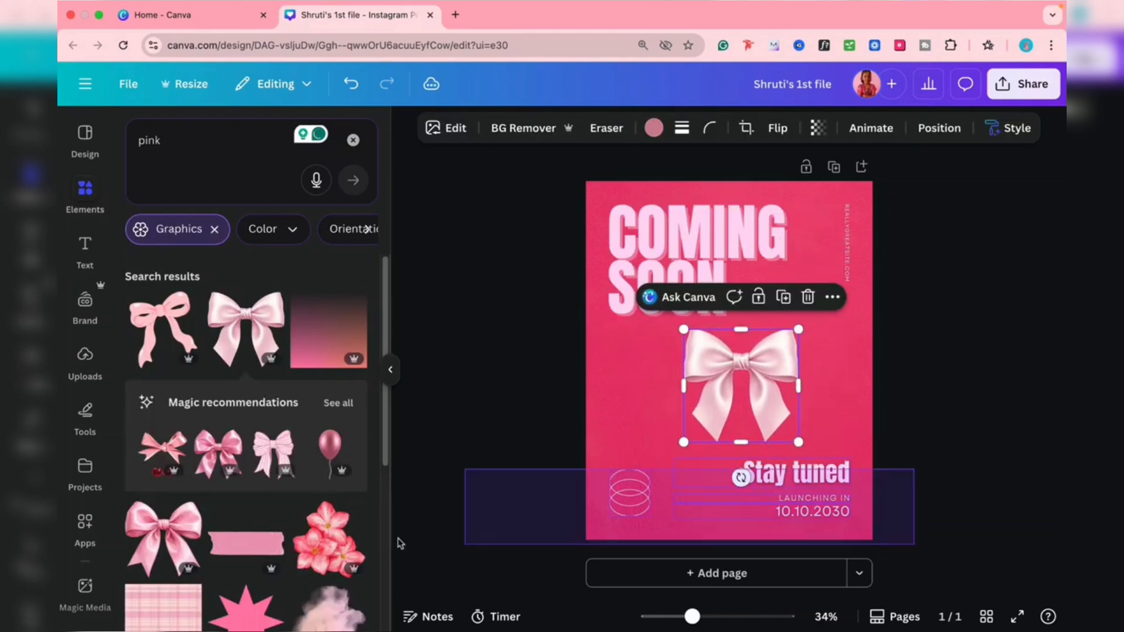
key(Delete)
- Enlarge the bow, position it running off the page's bottom-right corner and tilt it slightly counterclockwise
drag(760, 370, 748, 448)
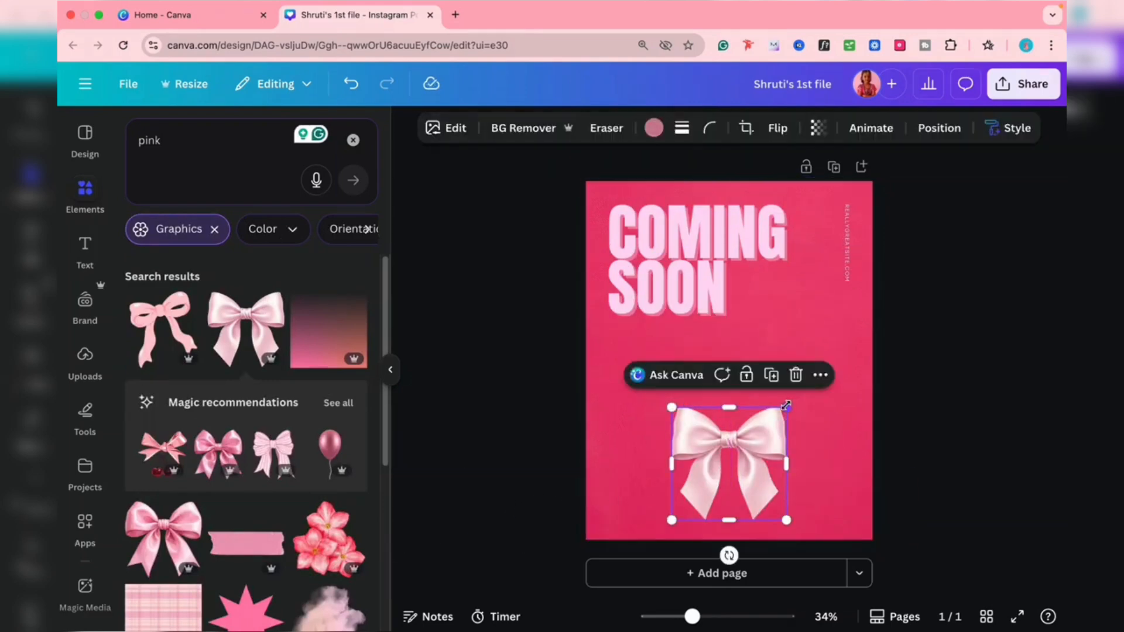
drag(786, 405, 919, 276)
drag(892, 455, 885, 529)
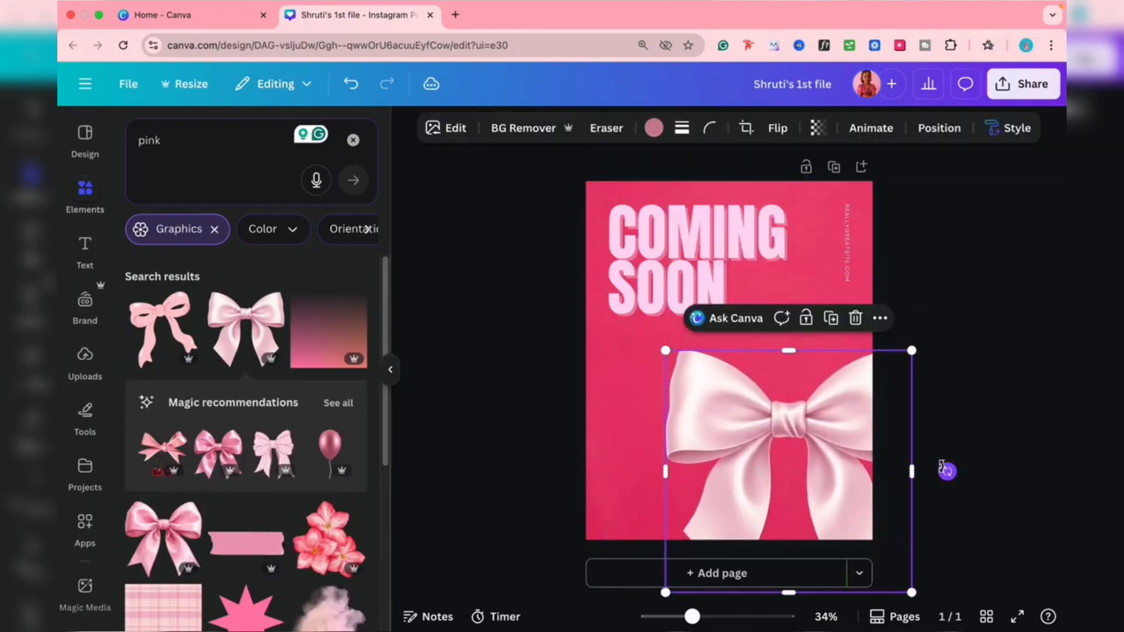
drag(946, 470, 964, 444)
click(1011, 434)
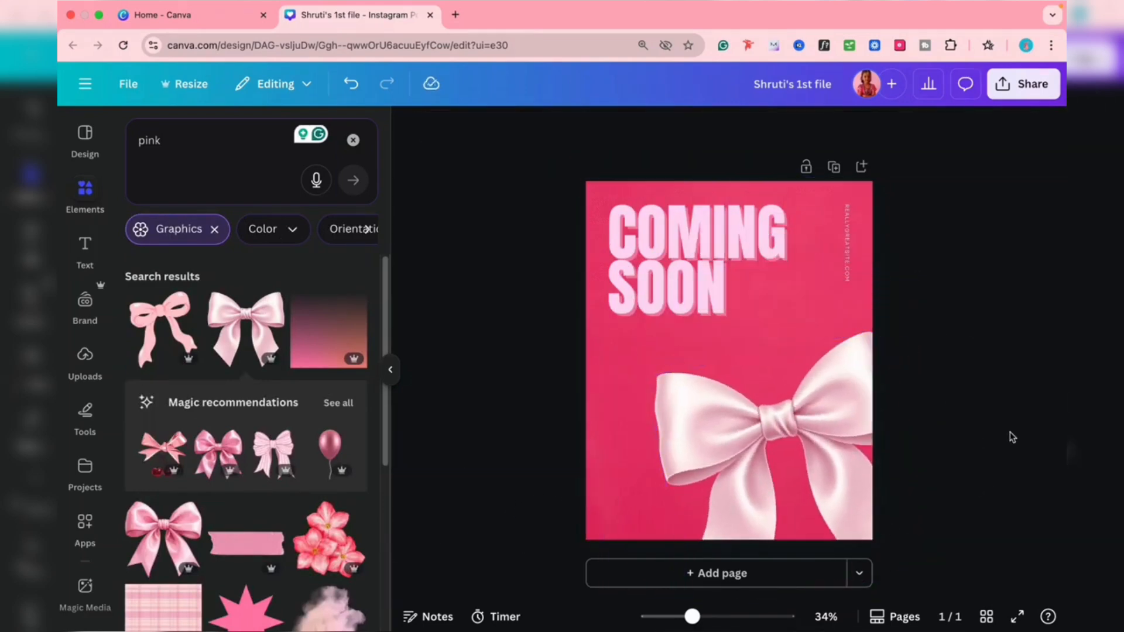
- Remove the shadow effect from the COMING SOON heading
click(736, 294)
click(849, 128)
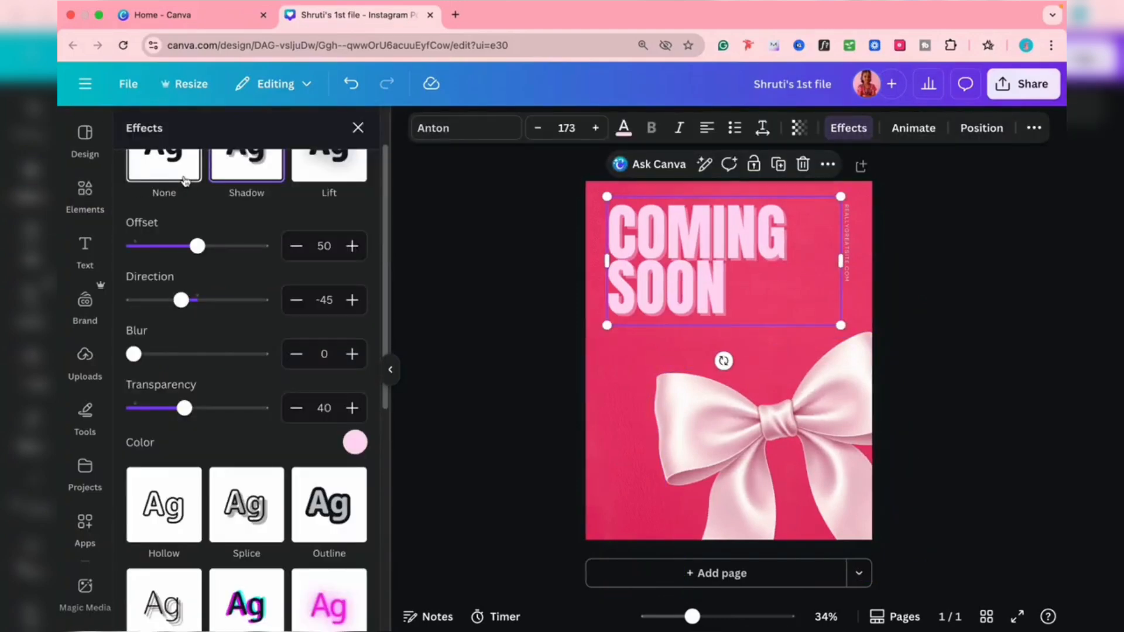
key(Escape)
click(893, 328)
click(509, 344)
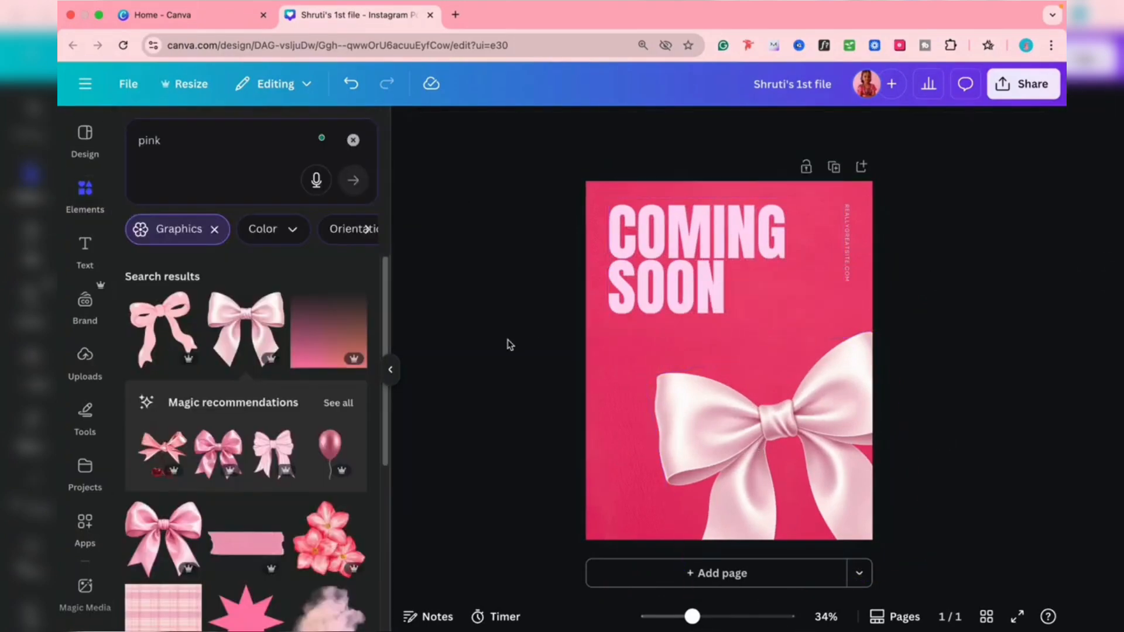
- Delete the small vertical website text beside the heading
click(848, 238)
click(849, 237)
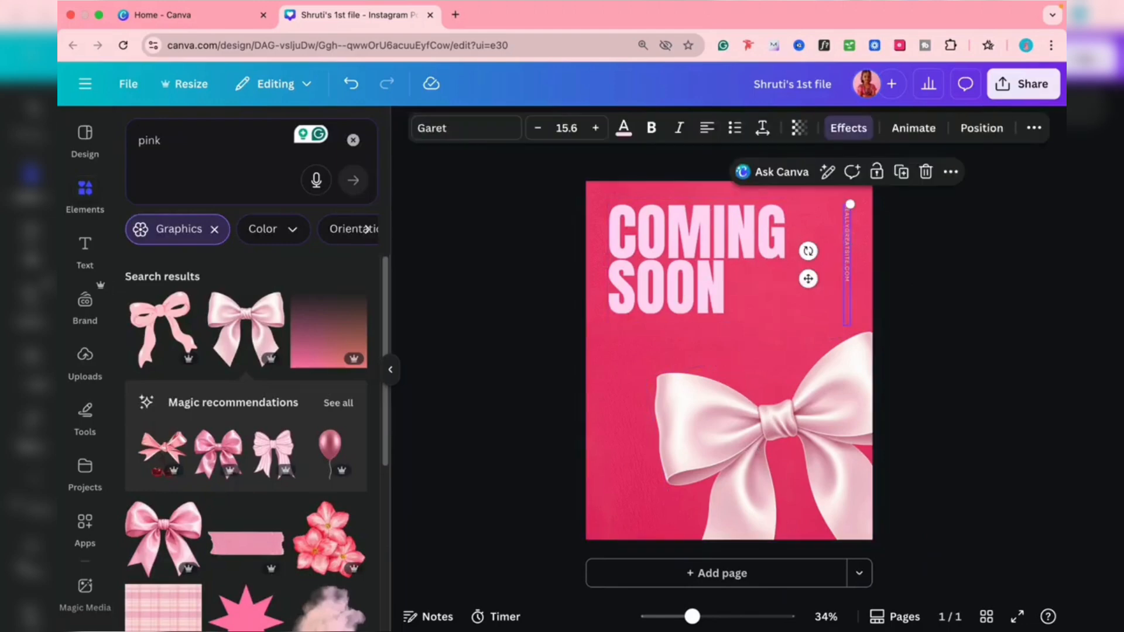
click(890, 361)
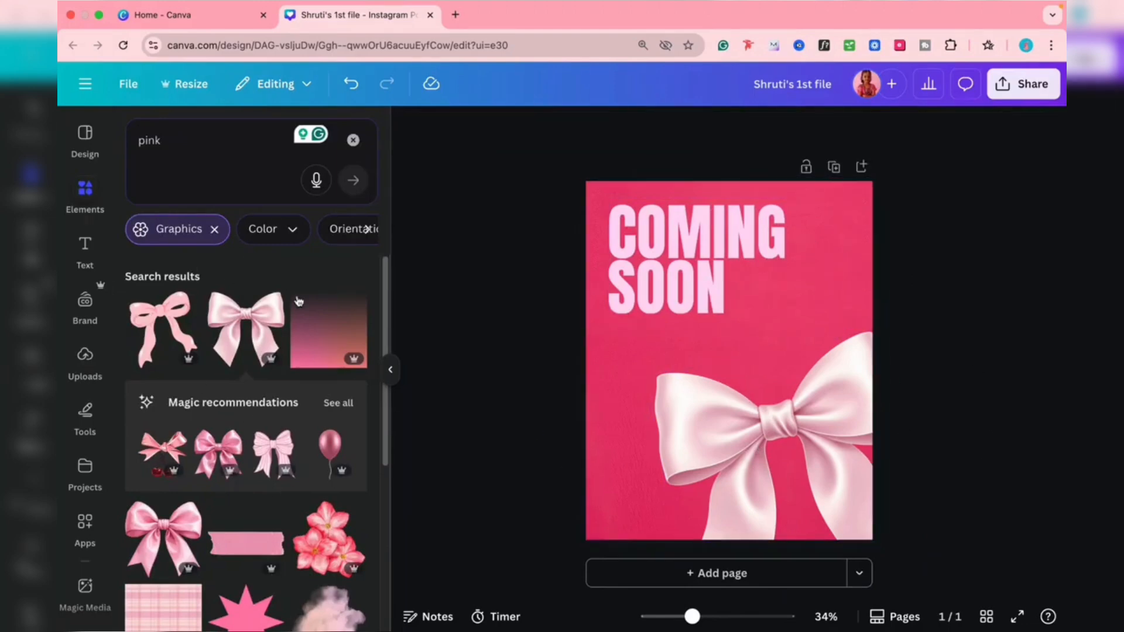
- Browse the pink search's photos and their colour filter options, and list the matching frames
click(216, 230)
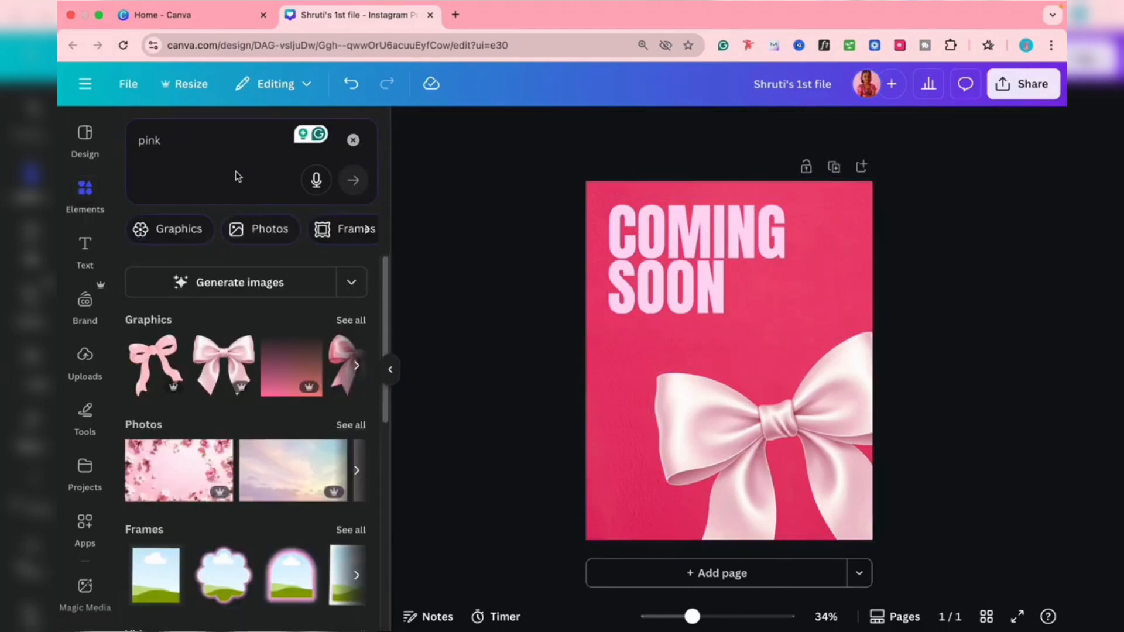
click(258, 229)
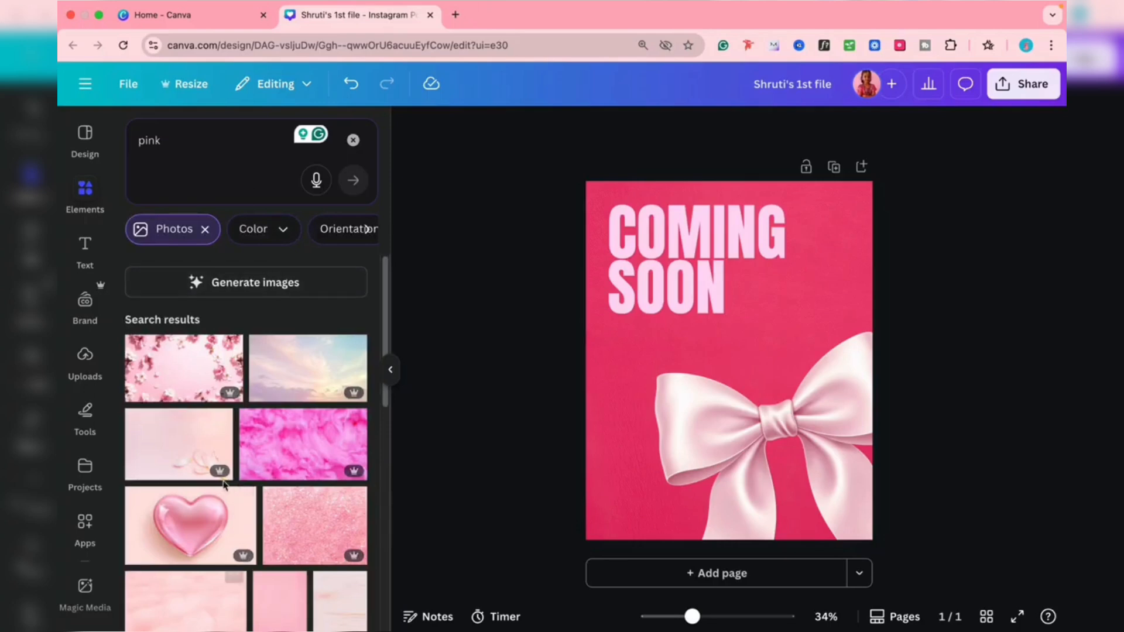
click(258, 229)
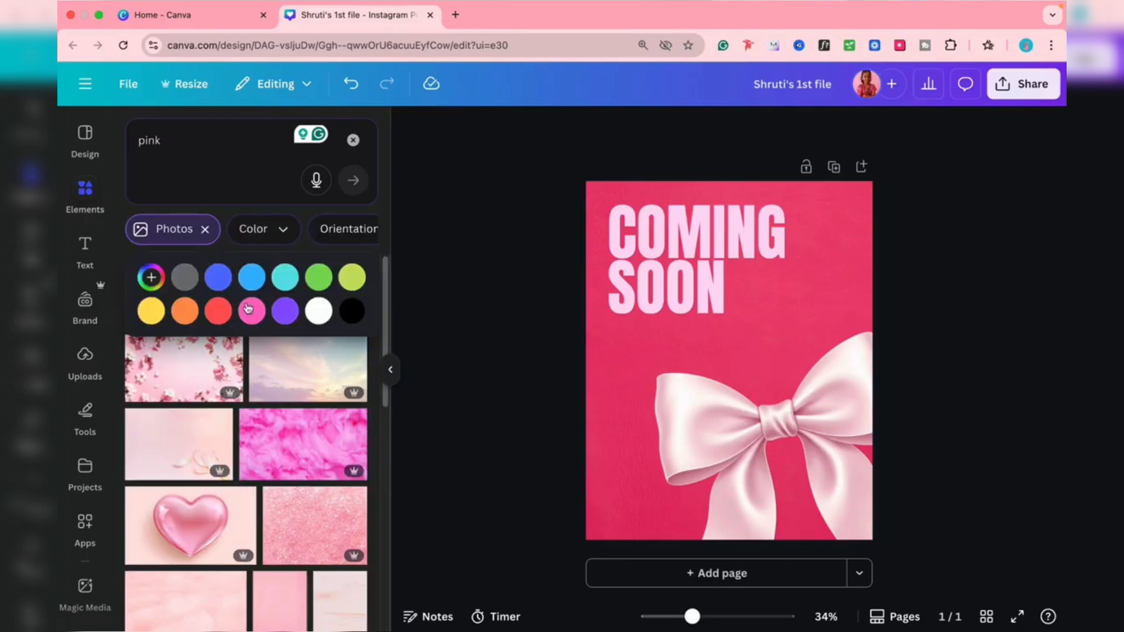
click(205, 229)
click(355, 230)
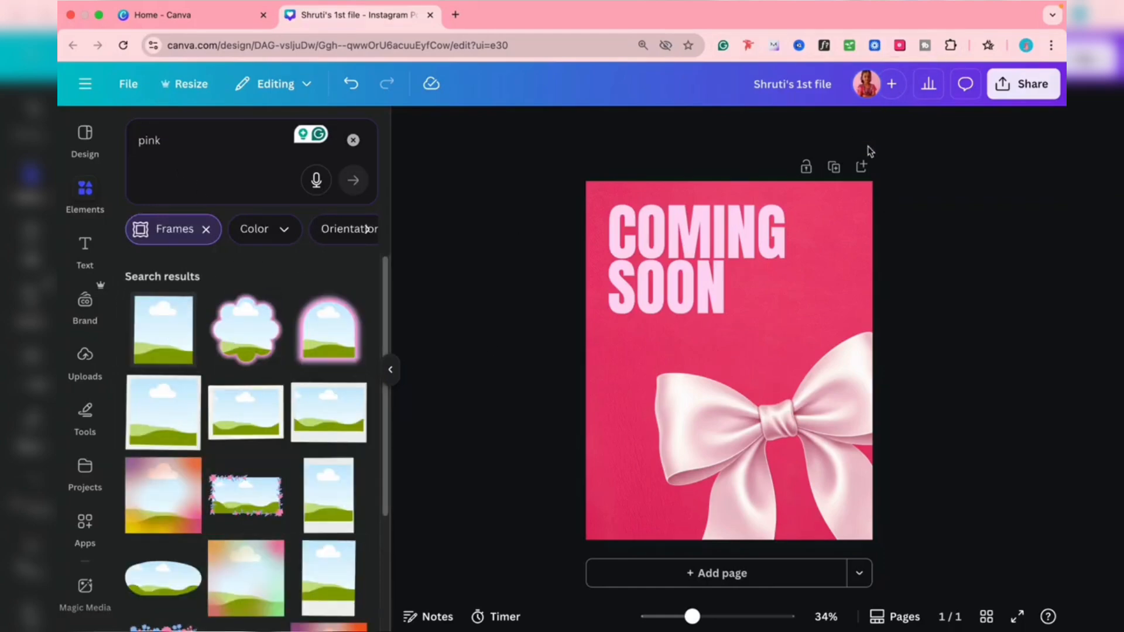
- Add a blank page after the bow design, and try moving the design page below it and back up
click(862, 167)
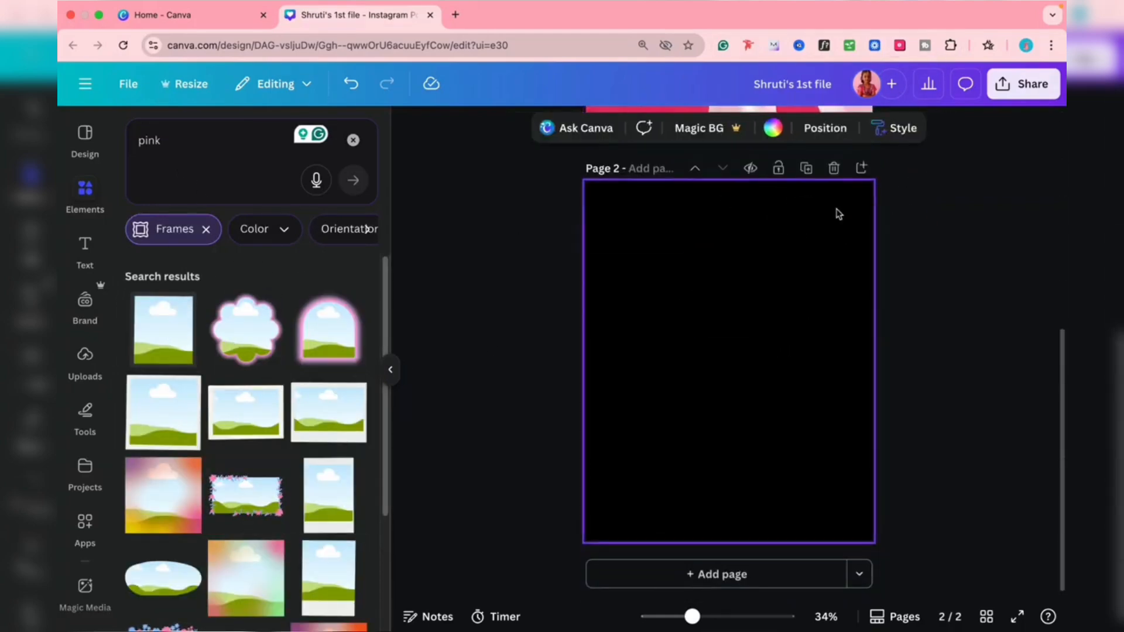
scroll(836, 194, up, 5)
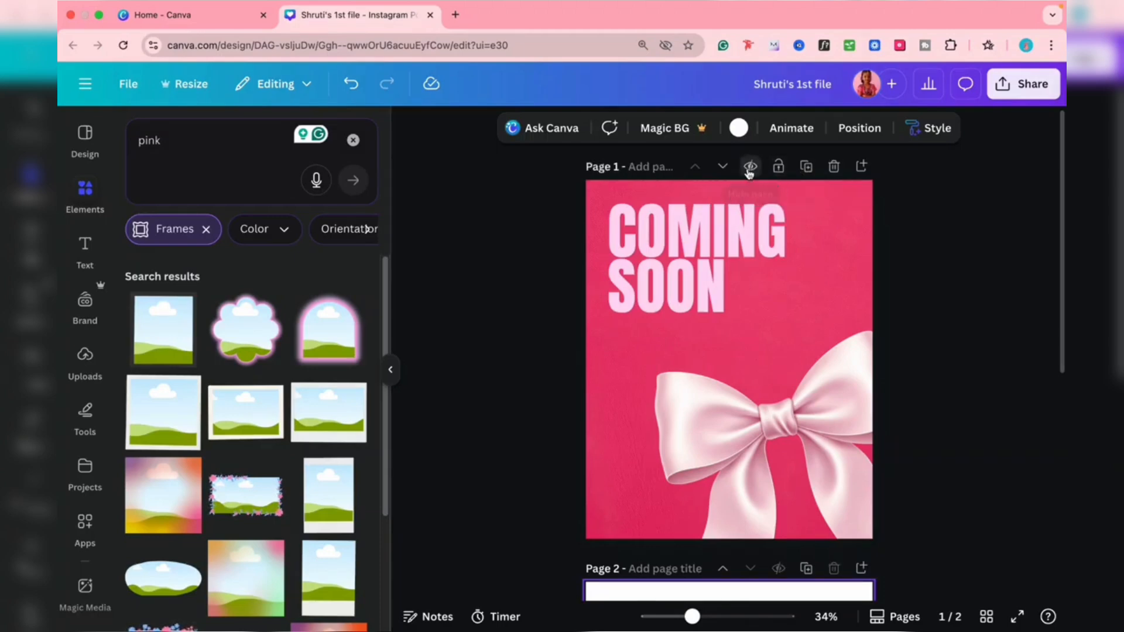
click(729, 169)
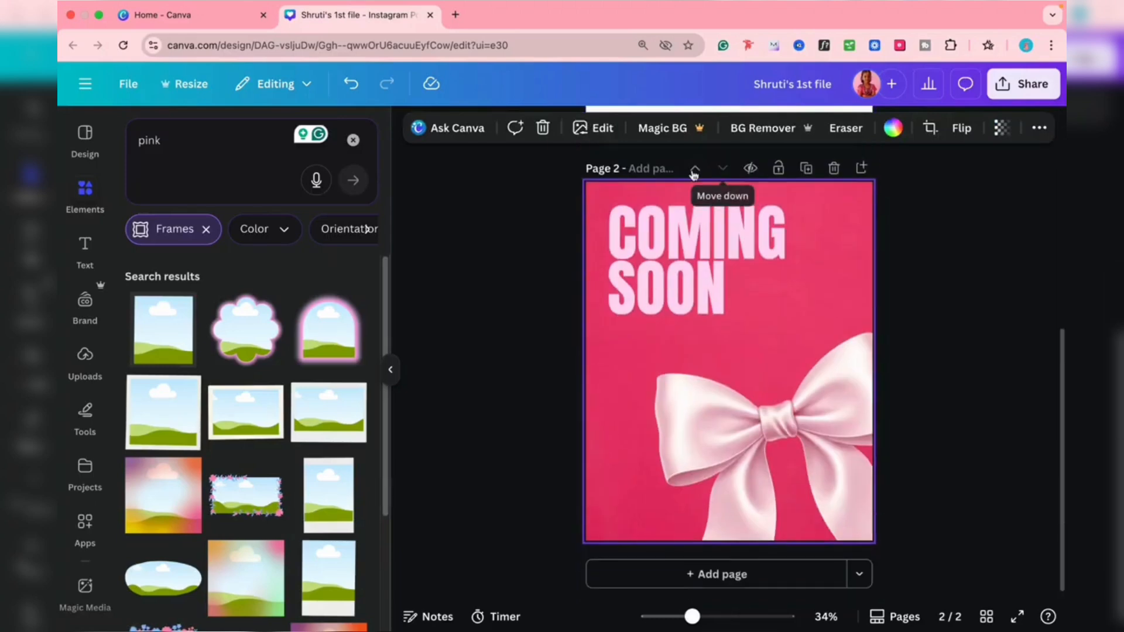
click(695, 166)
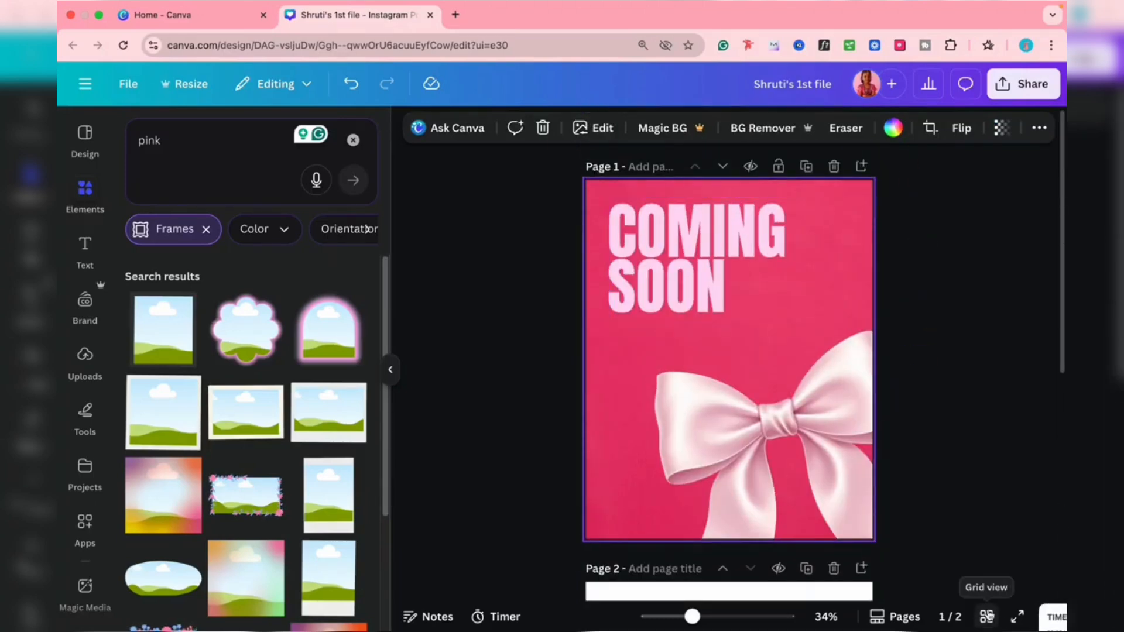
- Show the pages in grid view and try moving the blank page ahead of the bow design
click(987, 617)
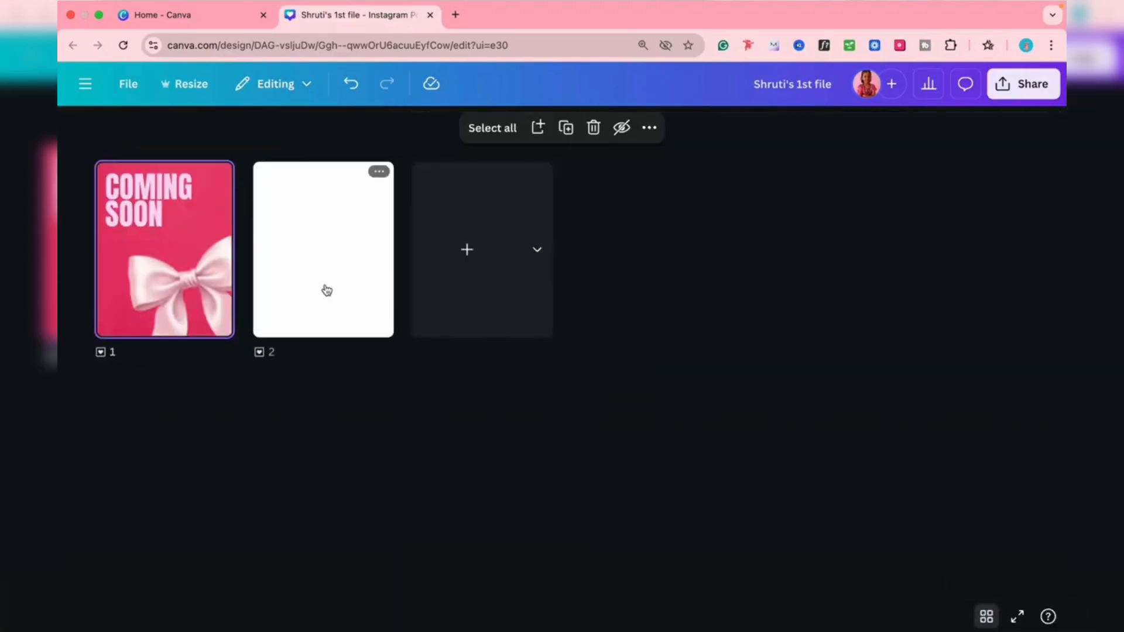
drag(324, 288, 143, 281)
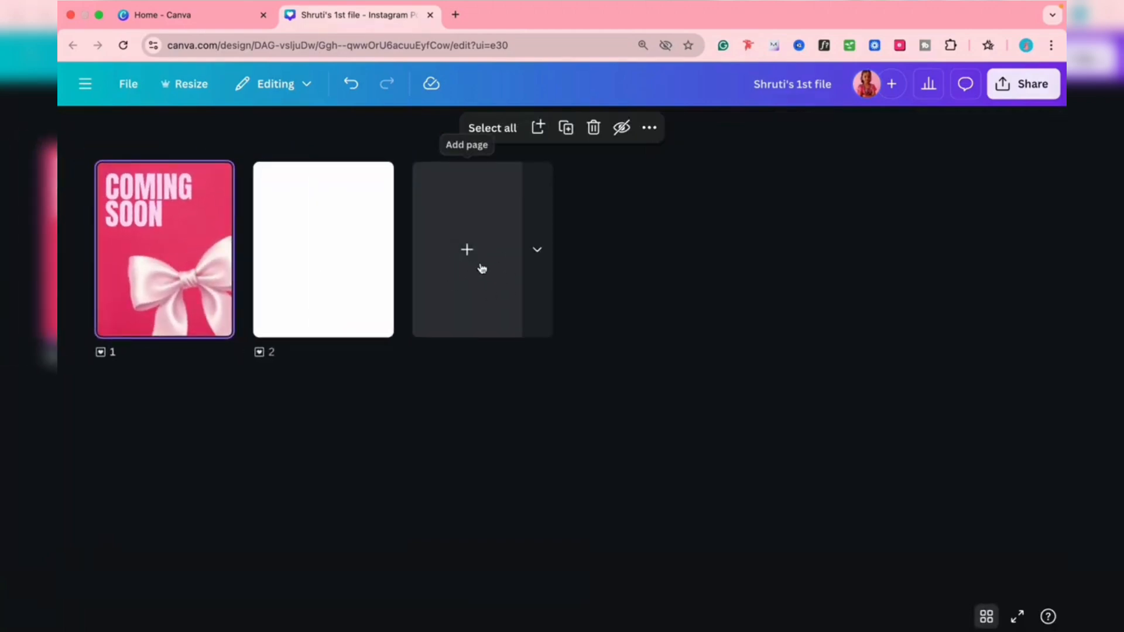
- Examine the page types that can be added in the grid view, and reopen the bow design page for editing
click(532, 262)
click(529, 246)
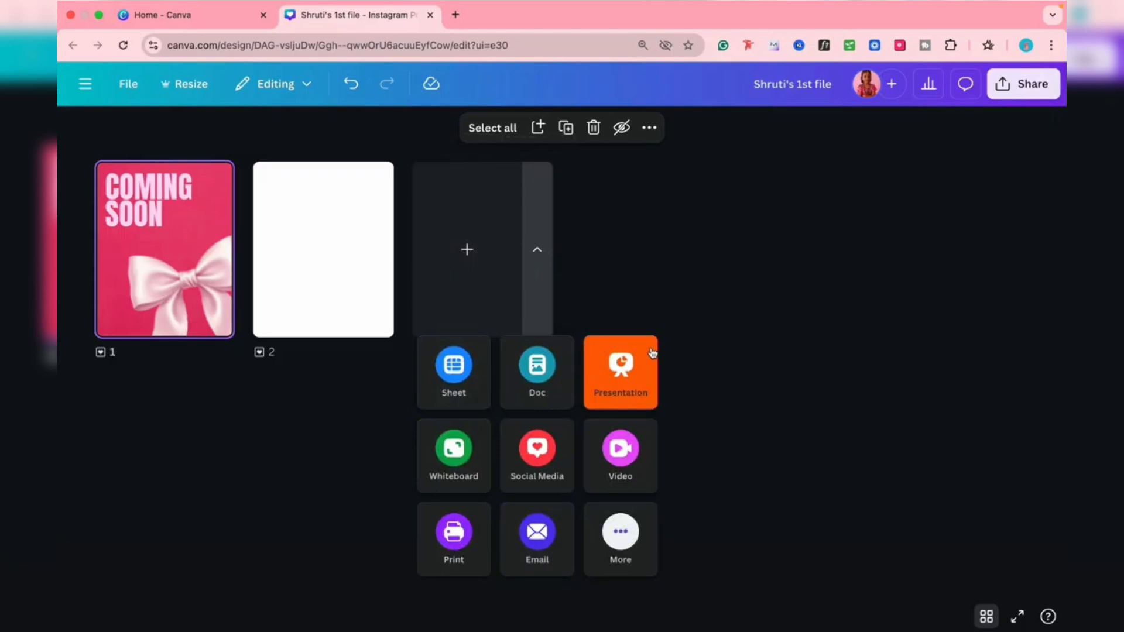
click(556, 483)
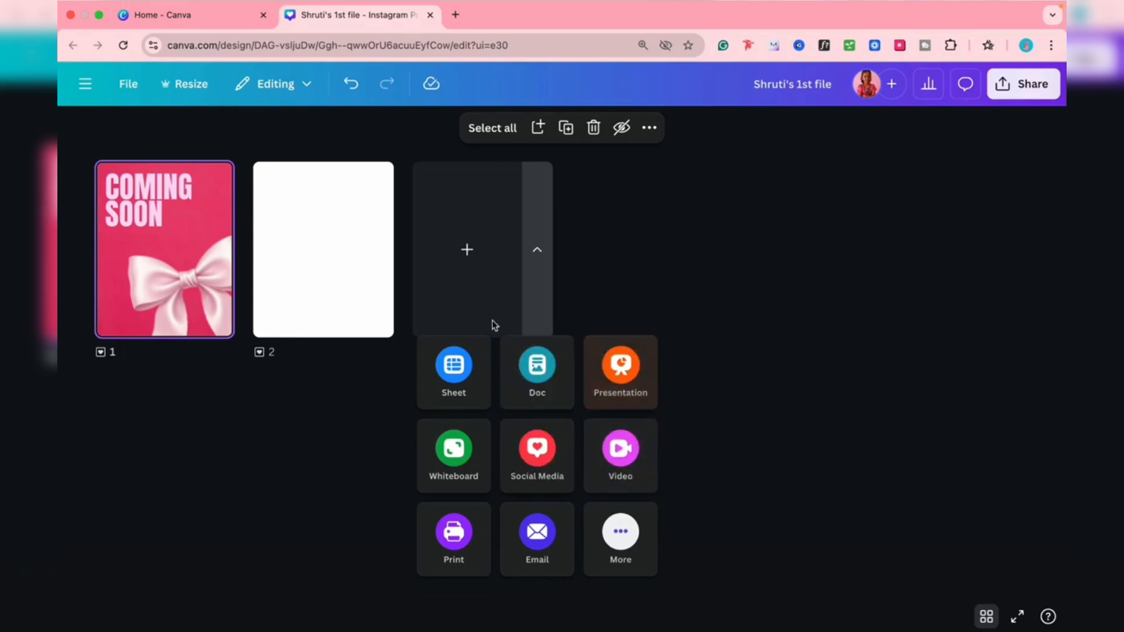
click(817, 228)
double_click(196, 261)
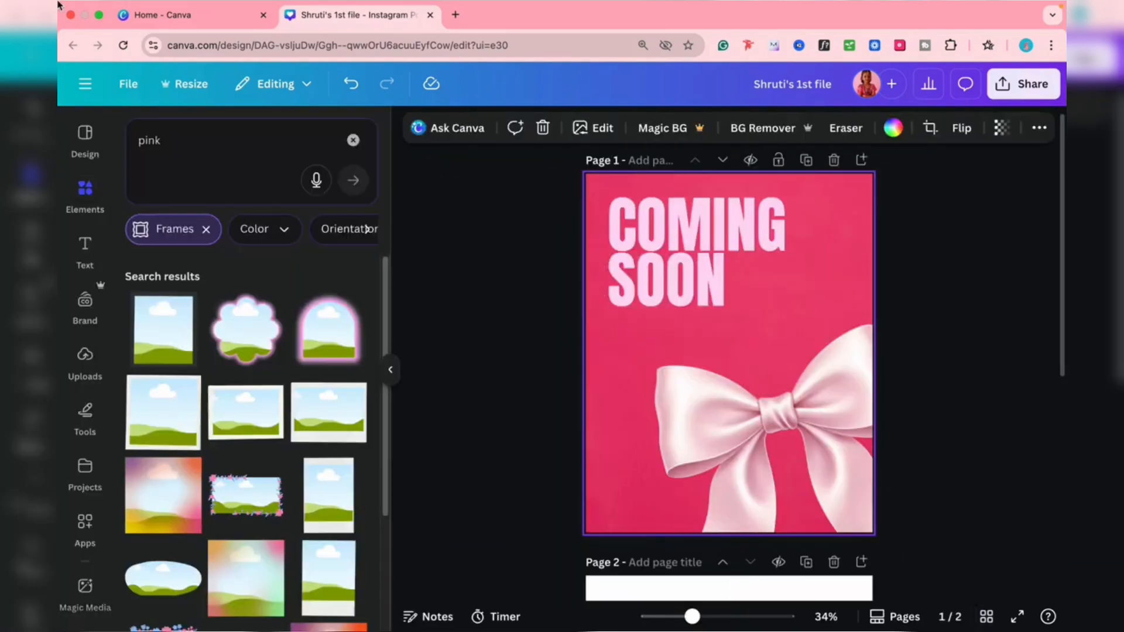
- Add the flower-shaped frame with the pink glow to the blank page and enlarge it around the page's centre
scroll(863, 402, down, 5)
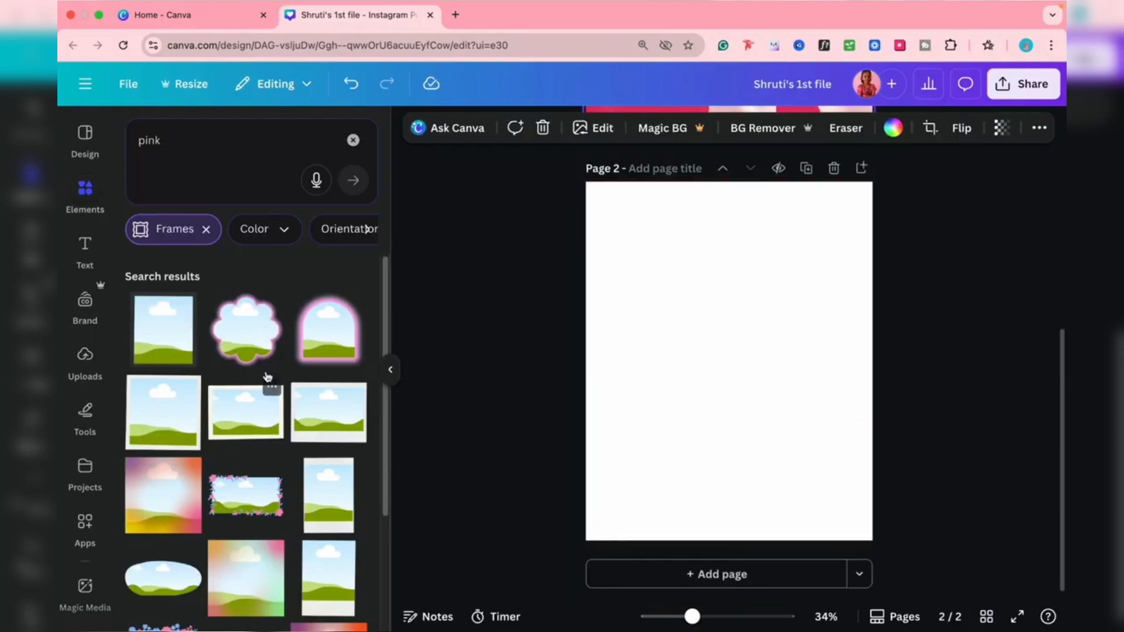
click(247, 333)
drag(658, 293, 603, 237)
drag(763, 357, 788, 388)
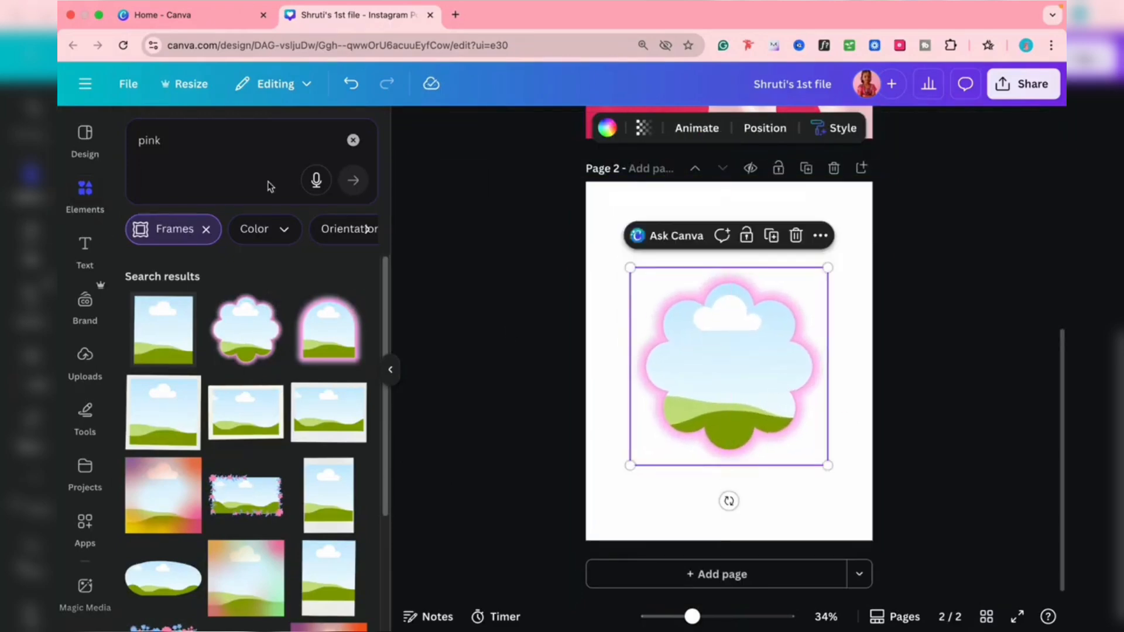
- Clear the pink search and fill the flower frame with the black-and-white trending photo of a woman
click(354, 139)
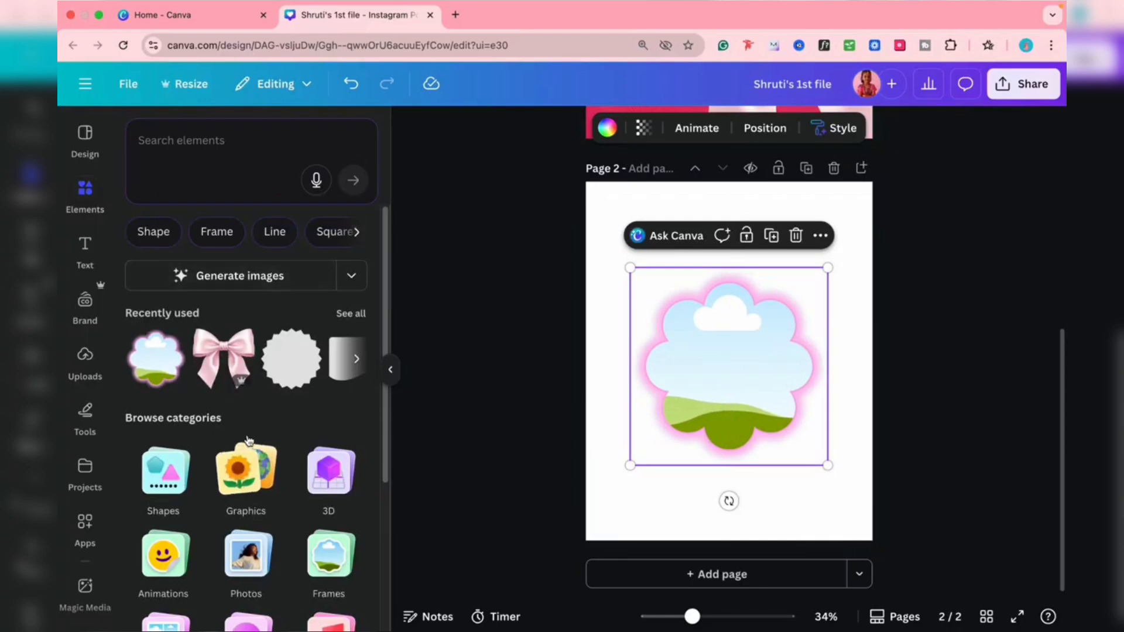
scroll(246, 421, down, 5)
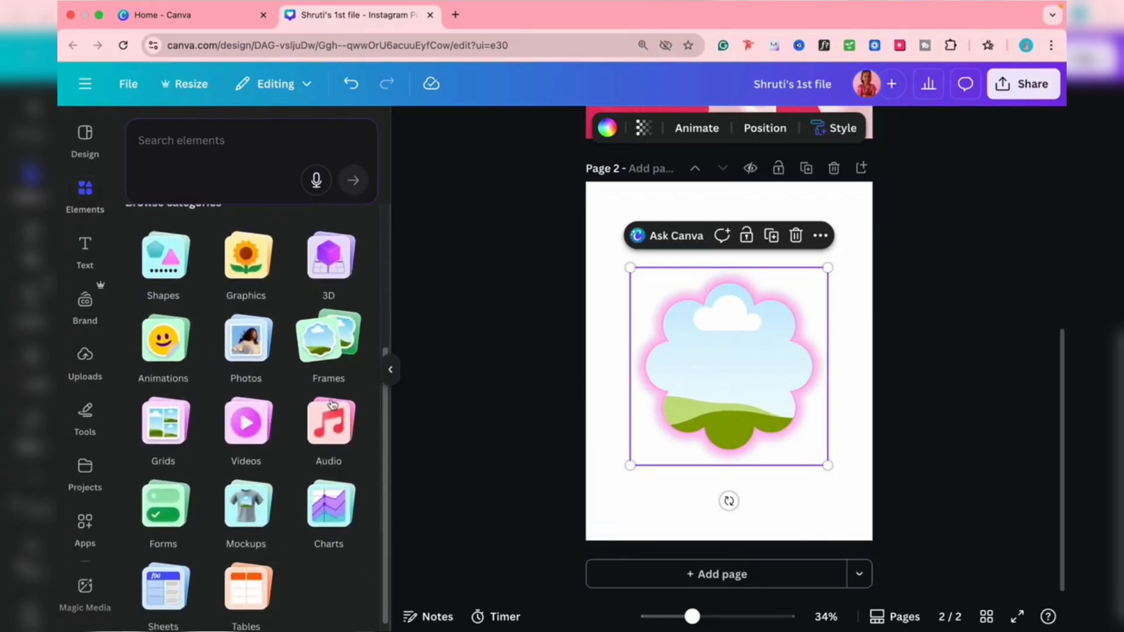
click(240, 348)
scroll(281, 421, down, 5)
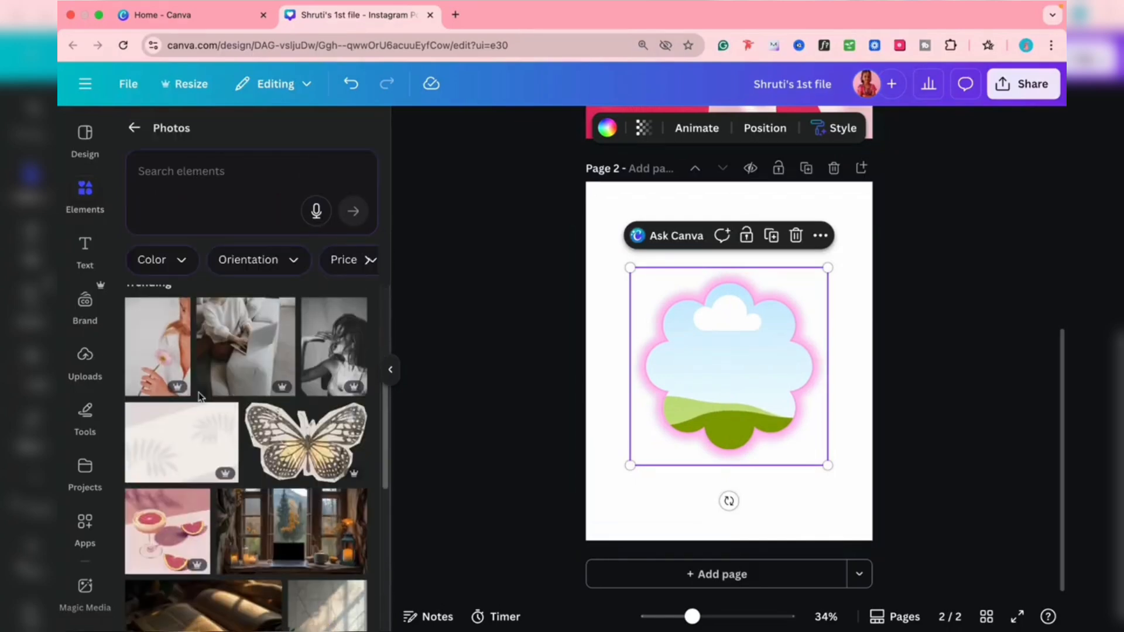
click(327, 335)
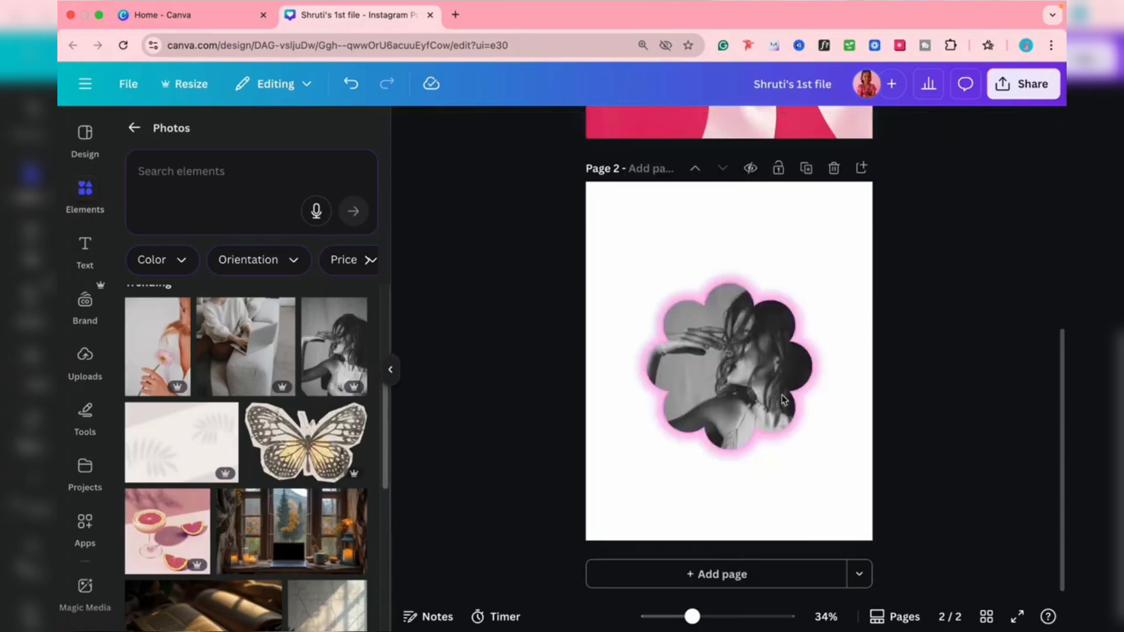
- Enlarge the photo inside the flower frame so the woman's face fills it
double_click(754, 361)
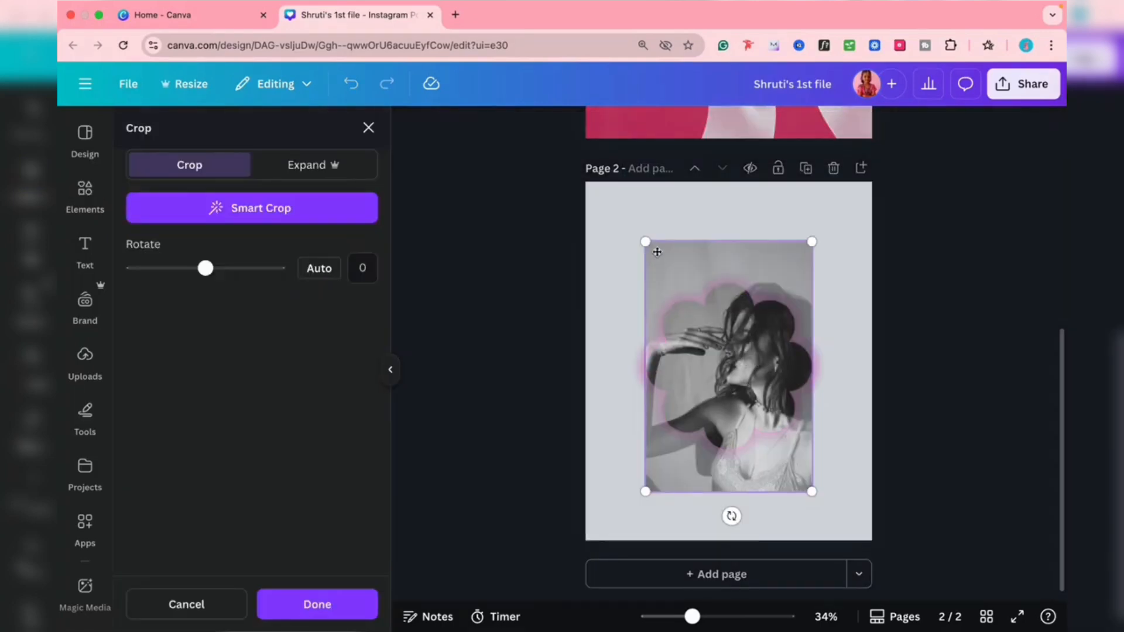
drag(647, 244, 548, 183)
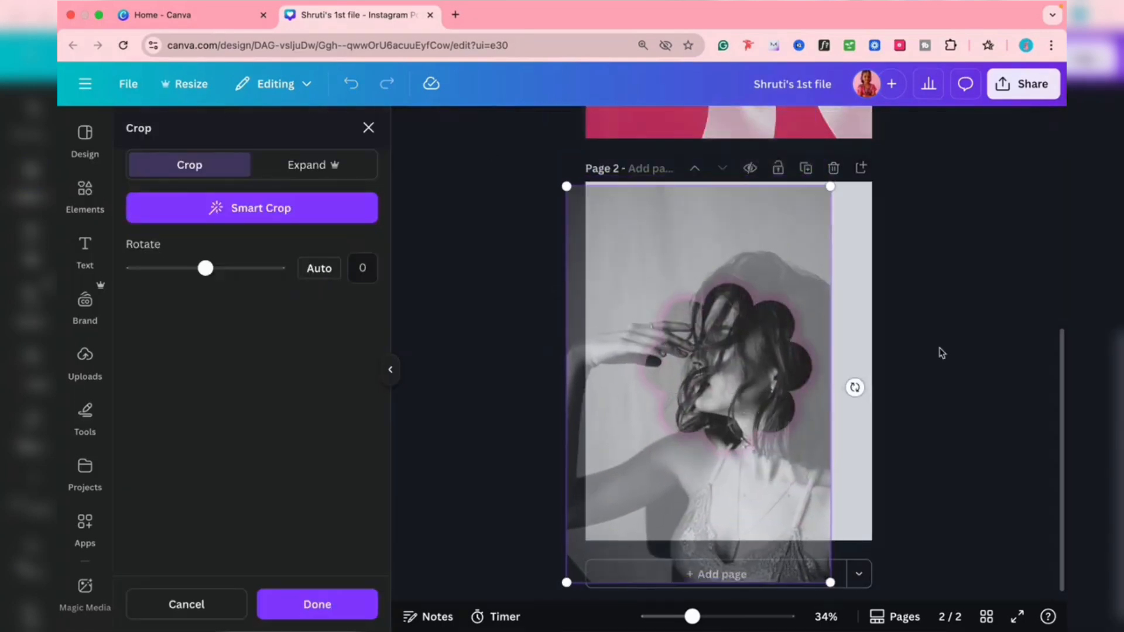
click(942, 352)
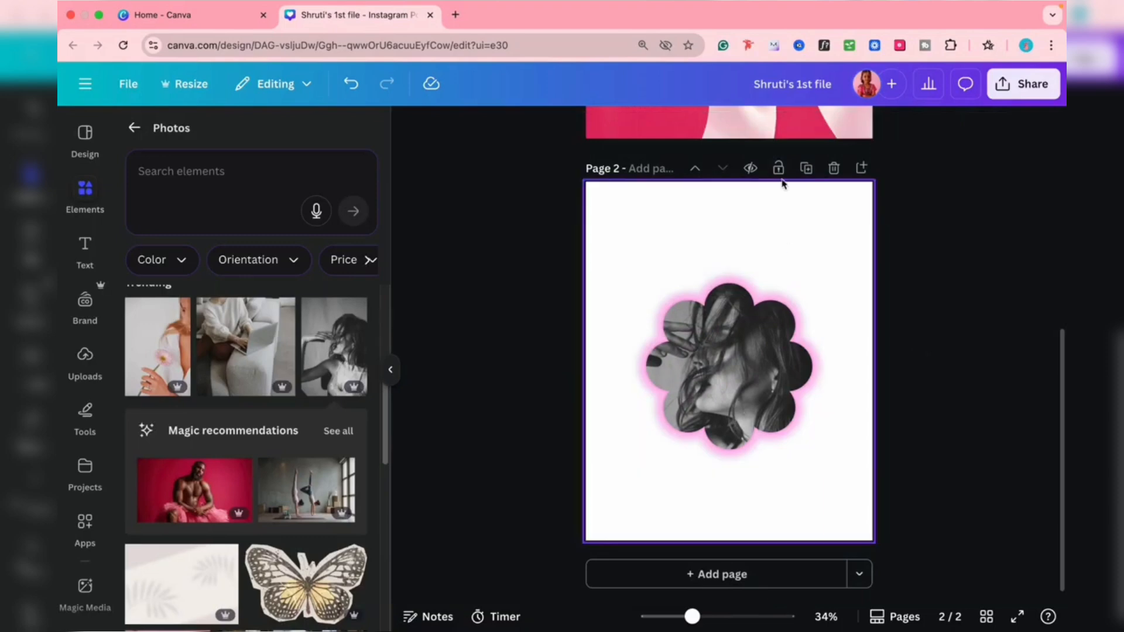
- Delete the flower frame and then page 2 itself
click(668, 261)
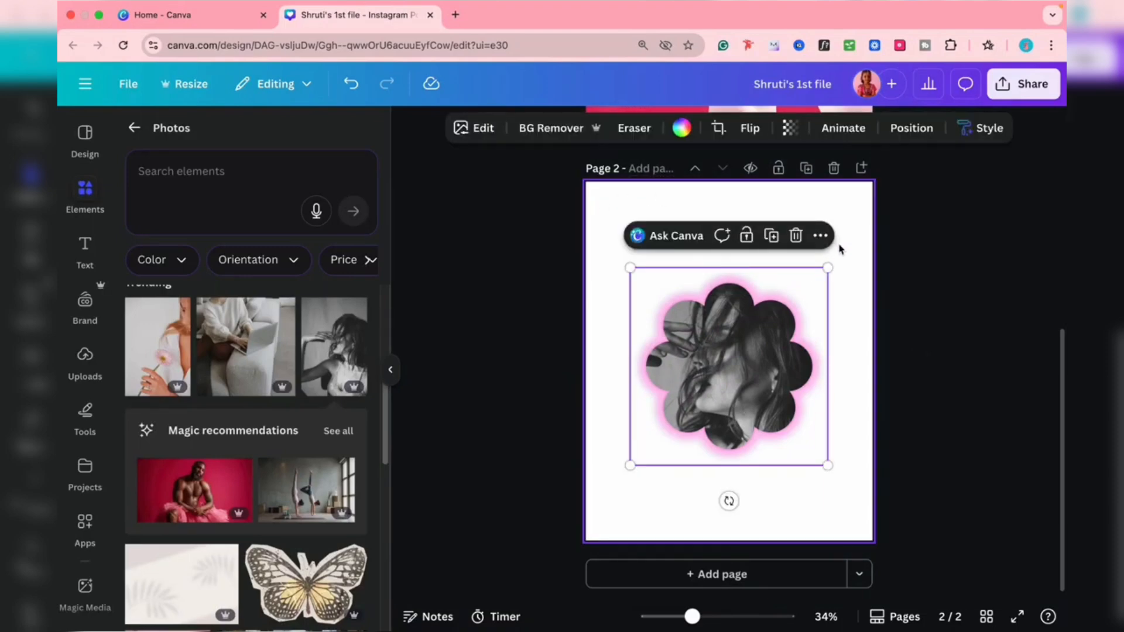
key(Delete)
click(834, 168)
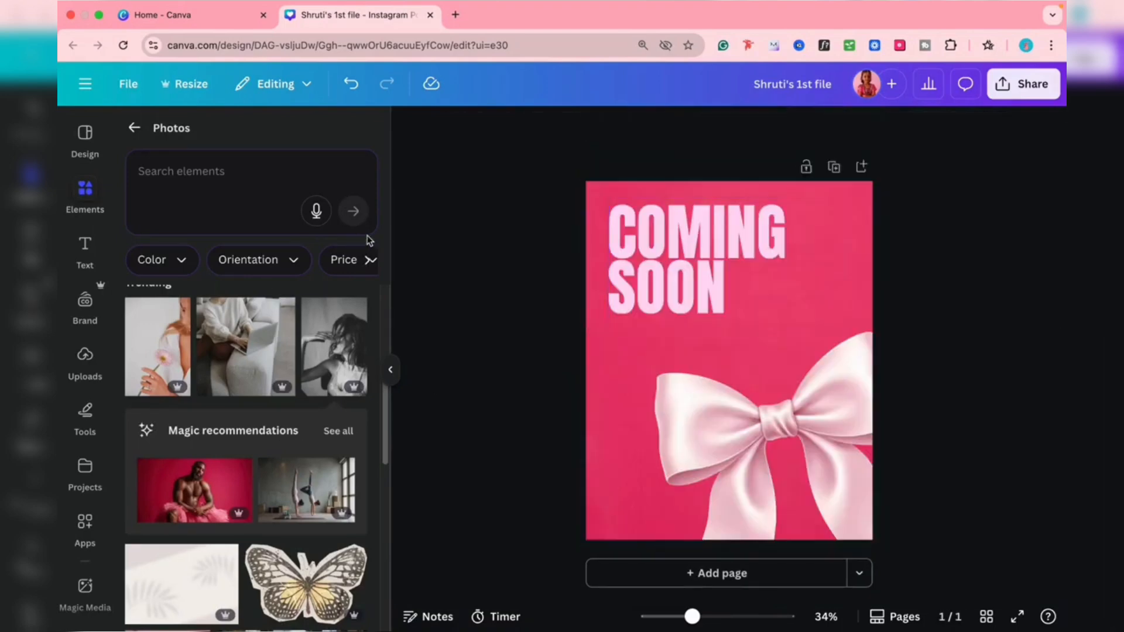
- Search the elements with the Square suggestion and filter the results to Mockups
click(134, 127)
click(337, 232)
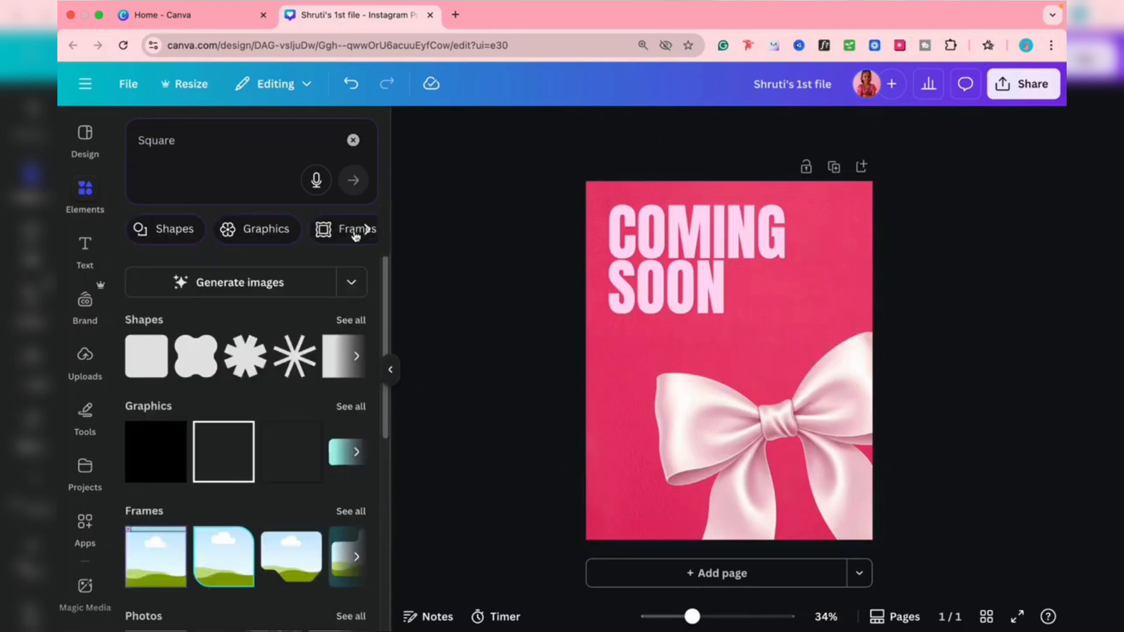
scroll(345, 231, right, 3)
scroll(340, 236, right, 3)
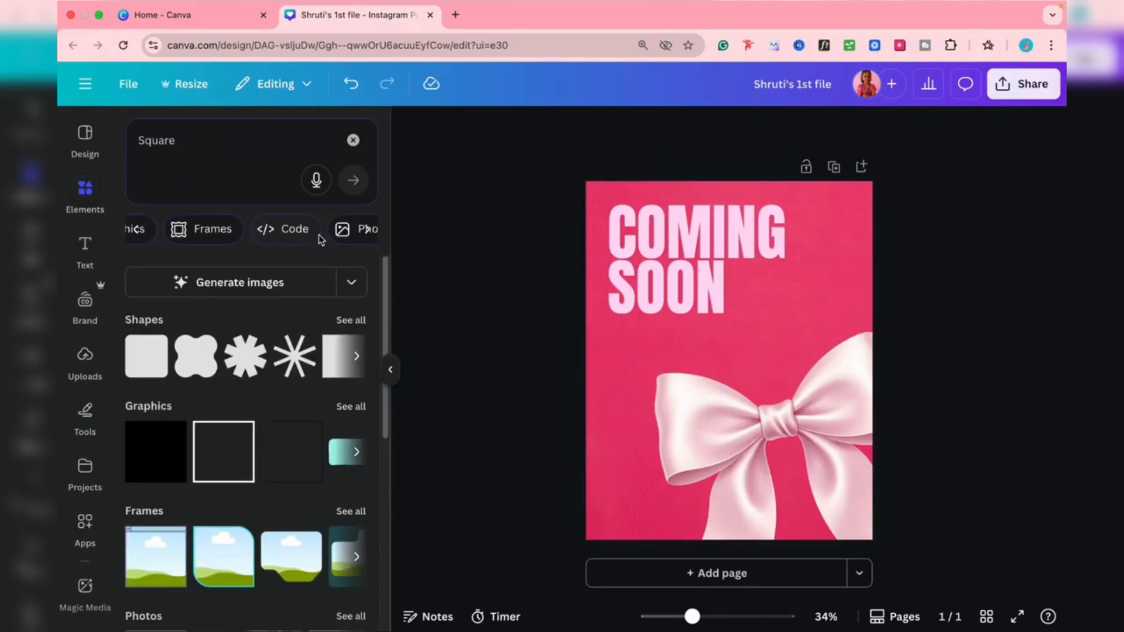
scroll(266, 237, right, 3)
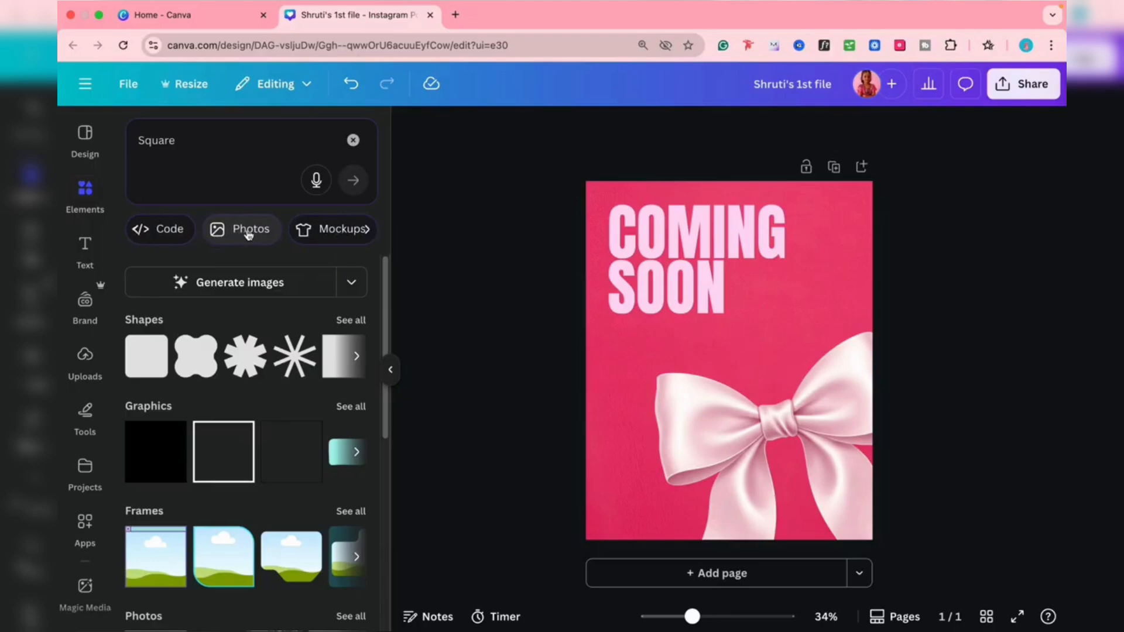
scroll(316, 237, right, 2)
click(238, 232)
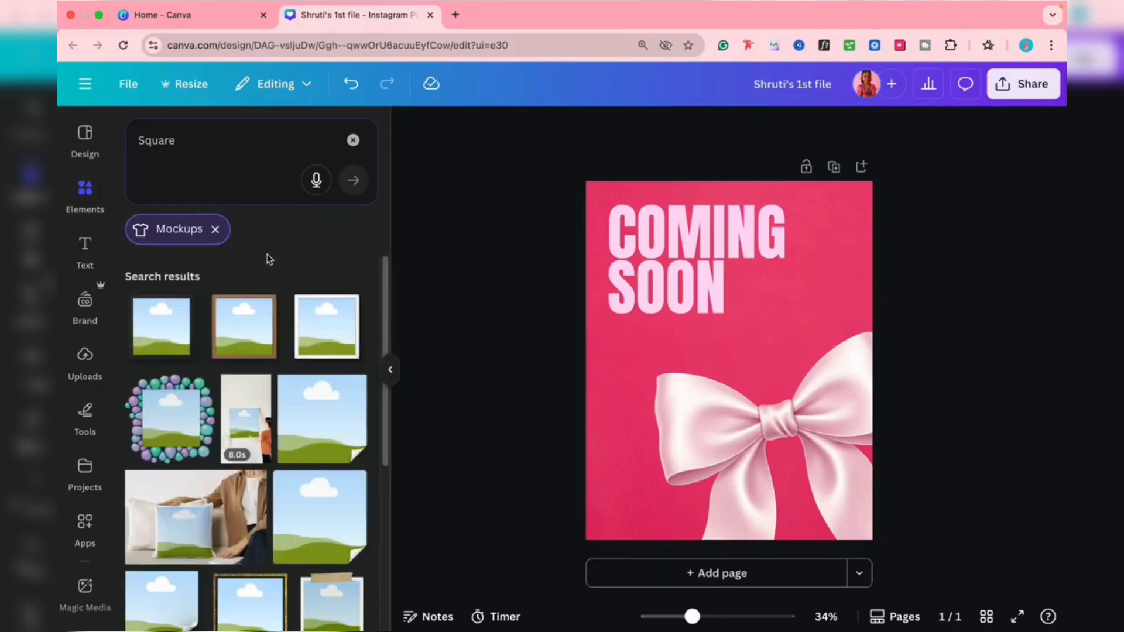
- Add a second page and insert the cushion mockup, enlarged and positioned so it covers the whole page
click(649, 581)
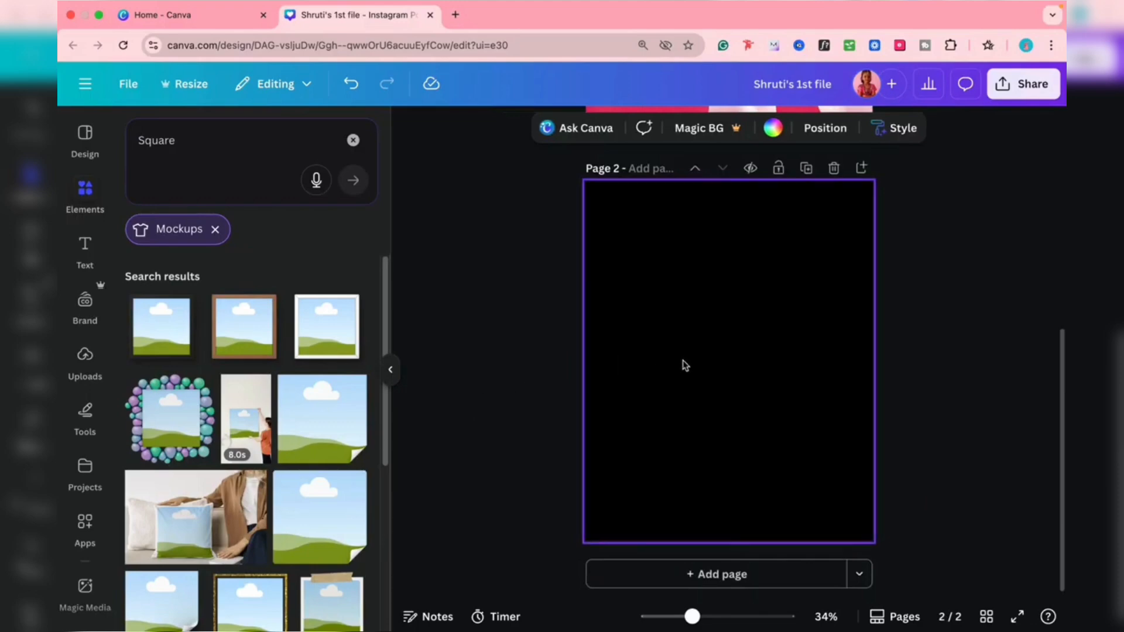
click(196, 517)
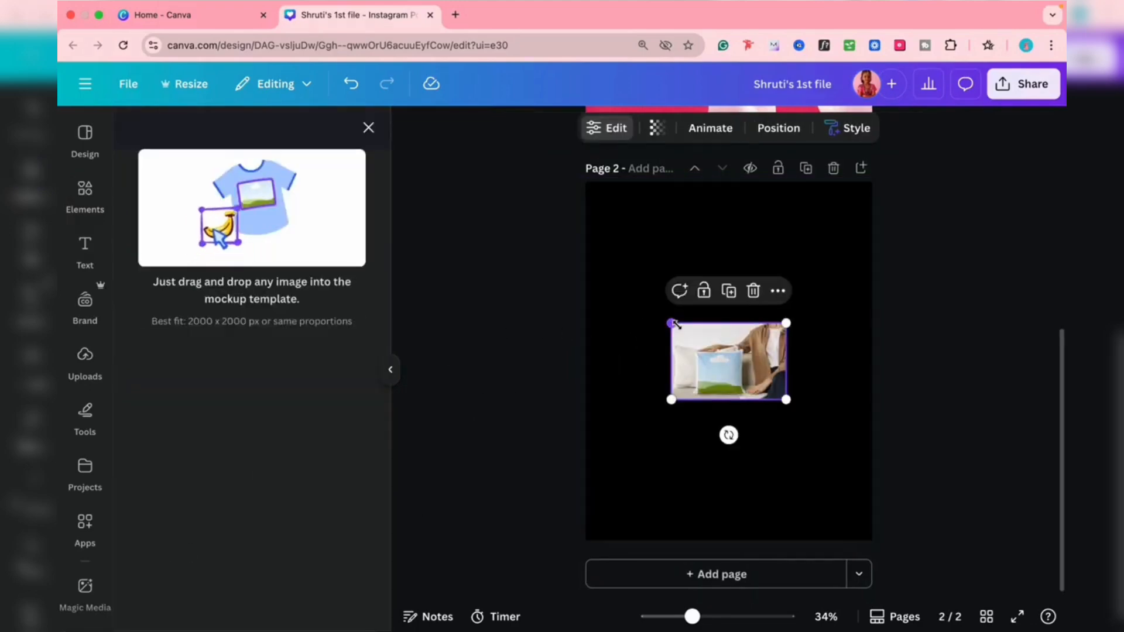
drag(677, 324, 279, 256)
drag(560, 270, 789, 332)
drag(595, 462, 458, 513)
drag(653, 434, 682, 434)
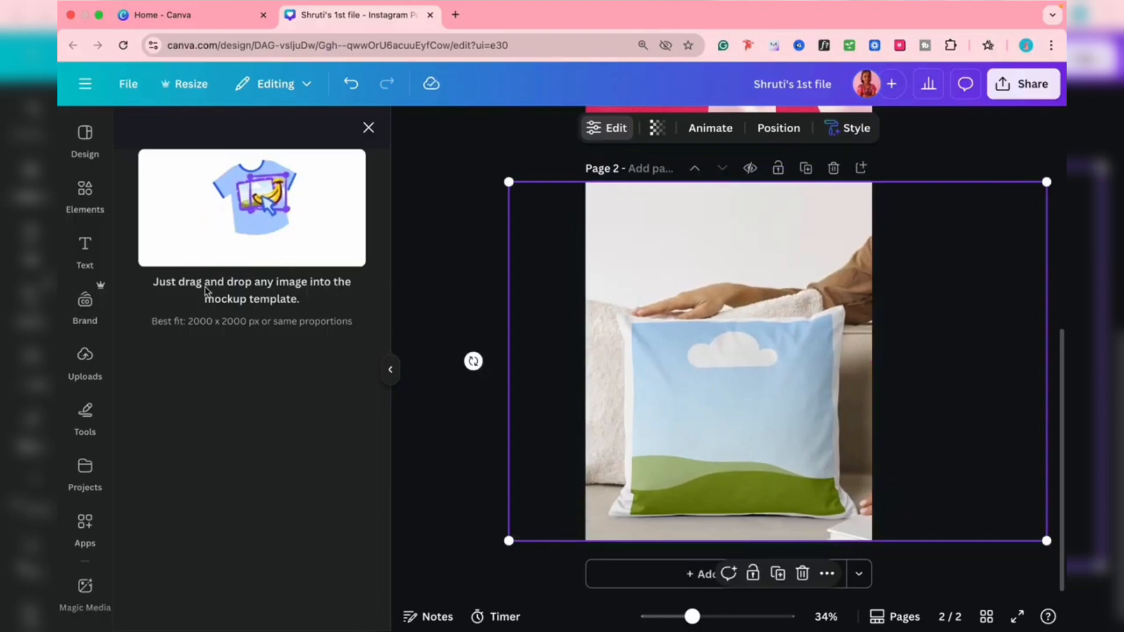
- Remove the Mockups filter and place the old stone village street photo onto the cushion mockup
click(87, 193)
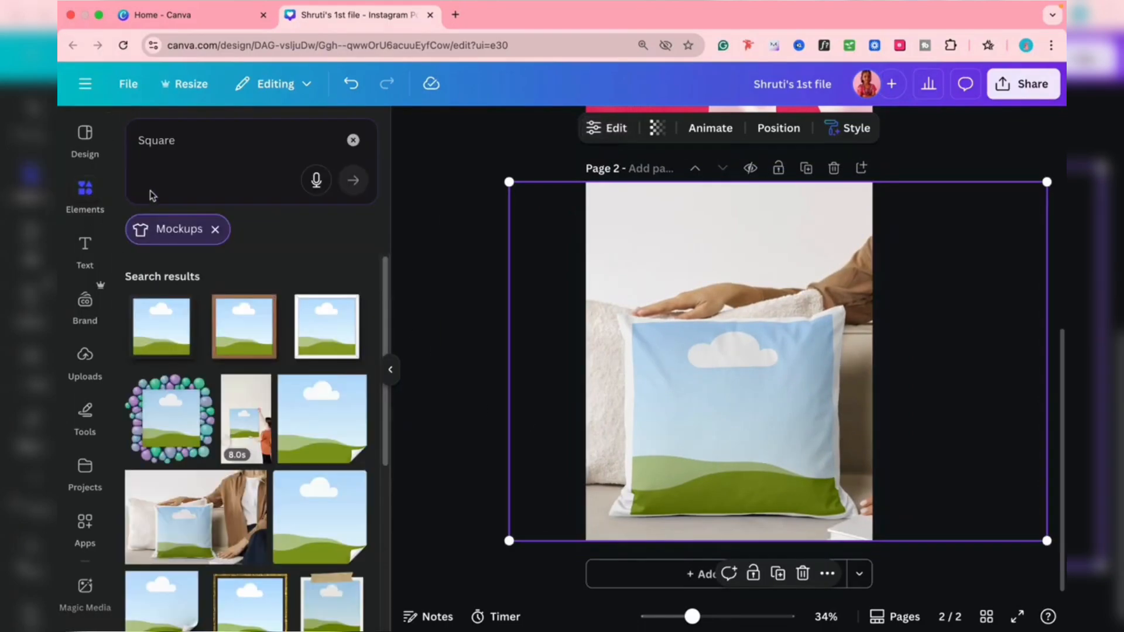
click(215, 229)
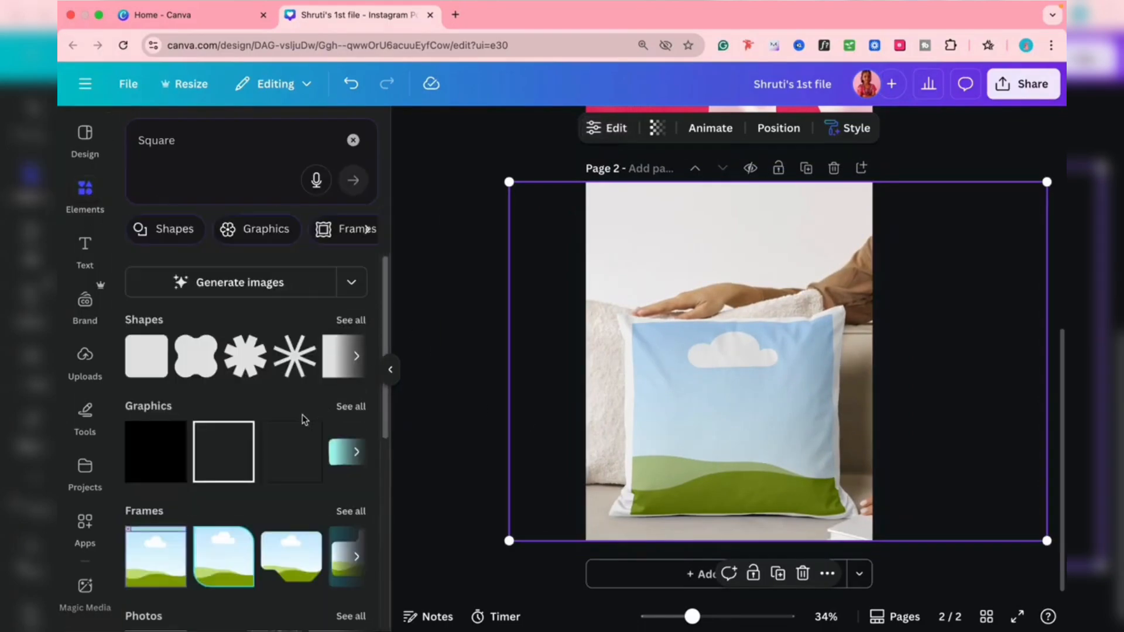
scroll(316, 410, down, 5)
scroll(325, 405, down, 1)
click(259, 356)
drag(691, 366, 691, 378)
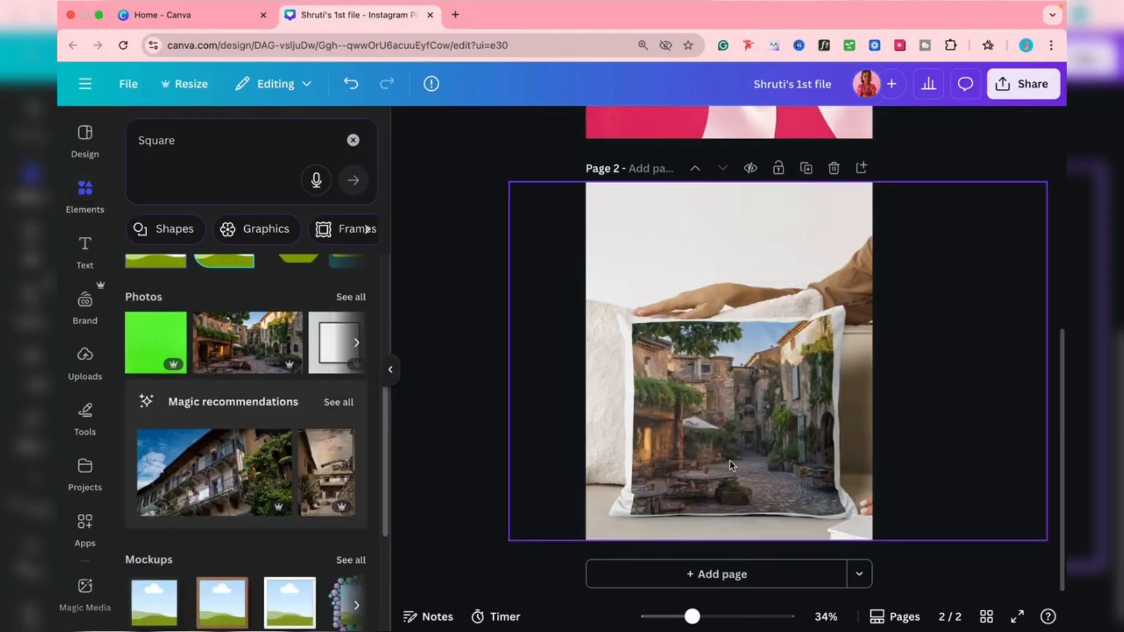
- Browse the remaining element filters and the Square search's videos, and clear the search
scroll(272, 434, up, 5)
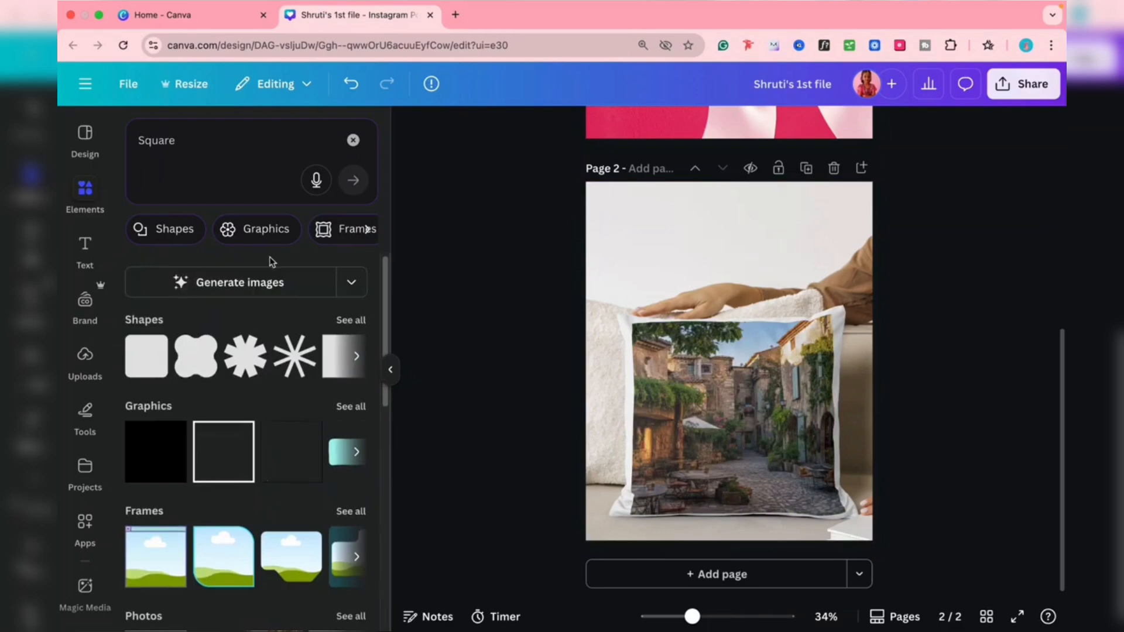
click(367, 229)
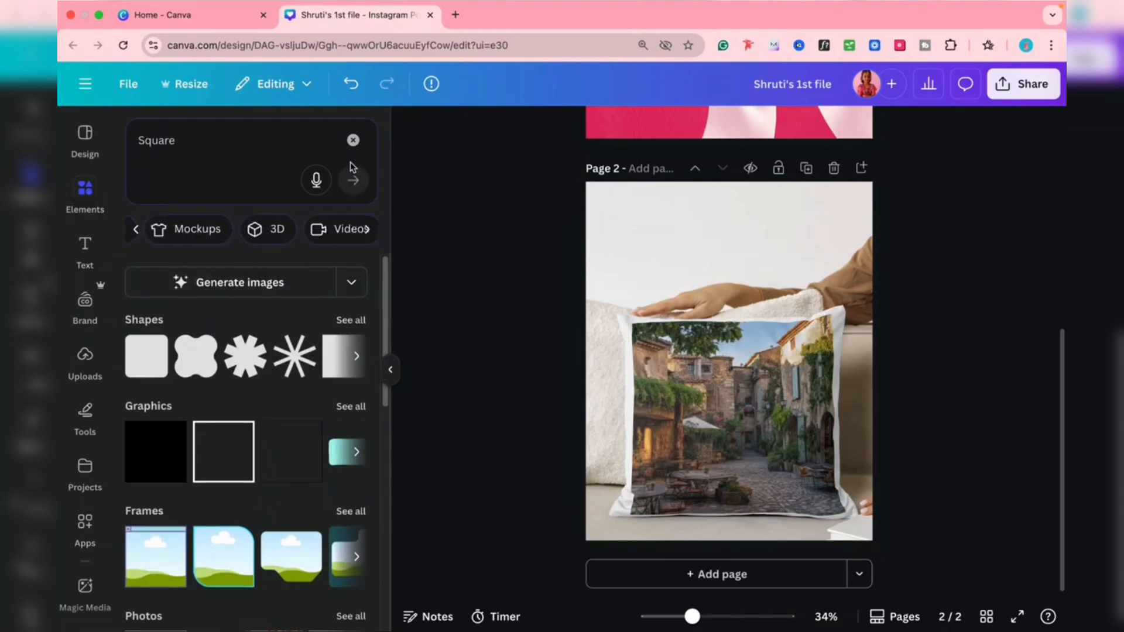
click(317, 231)
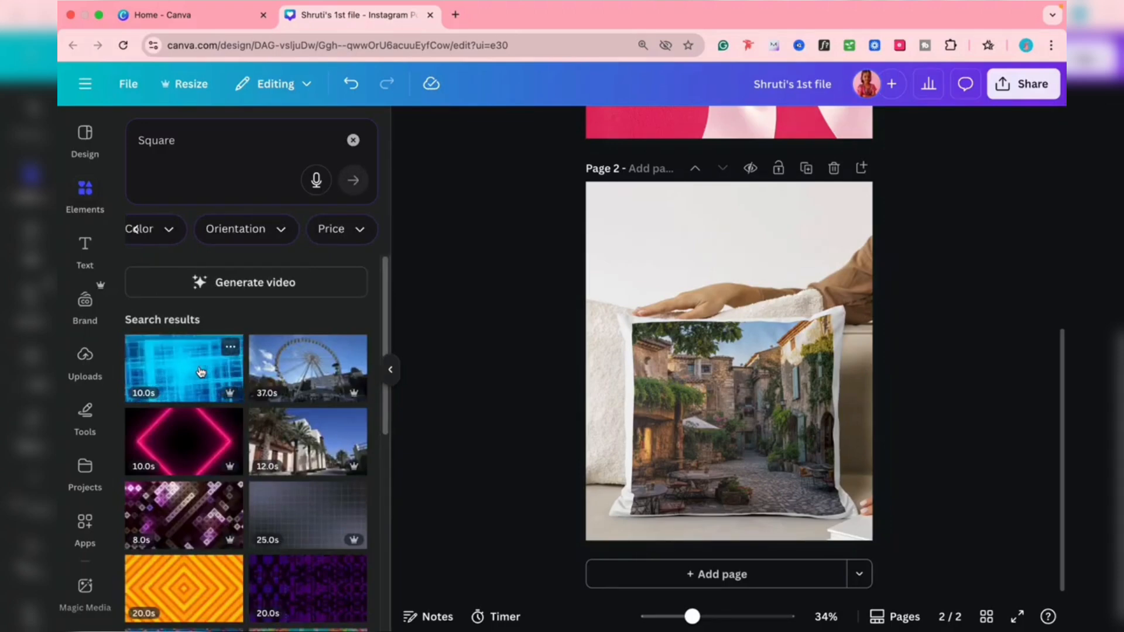
click(353, 141)
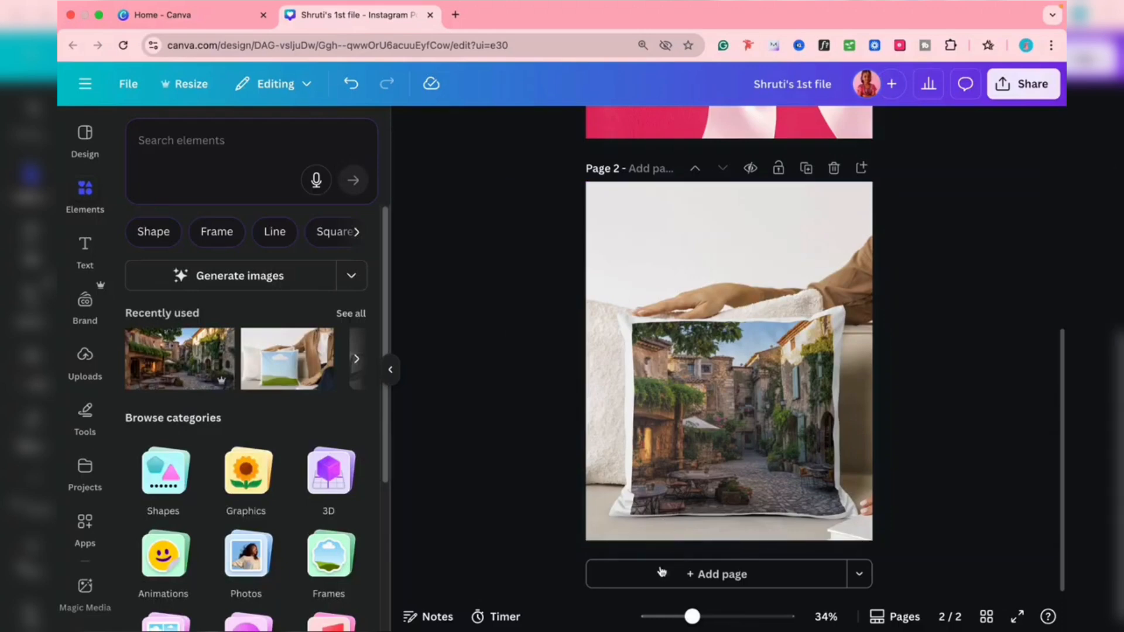
- Add a third page and open the TypeStudio app from the text options
click(721, 575)
click(82, 261)
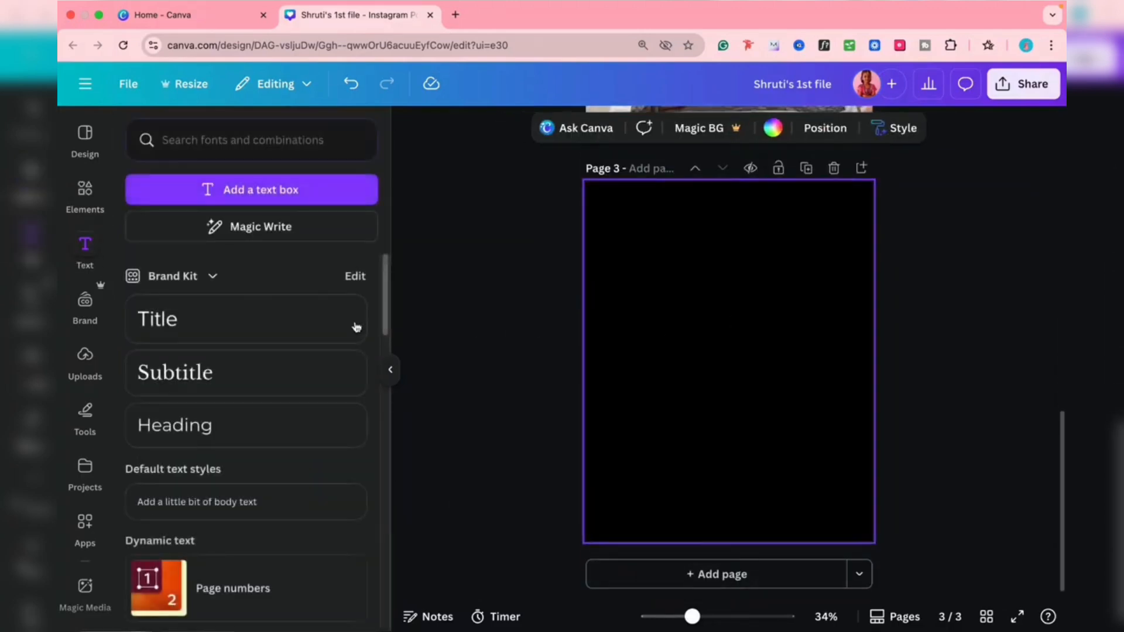
scroll(236, 364, down, 5)
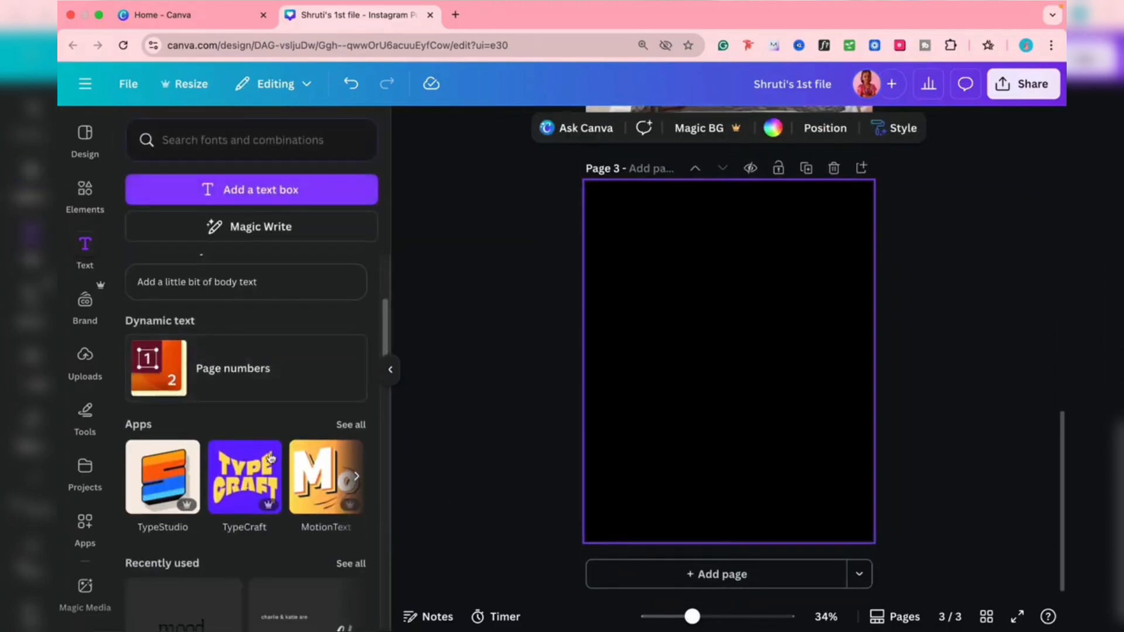
click(167, 496)
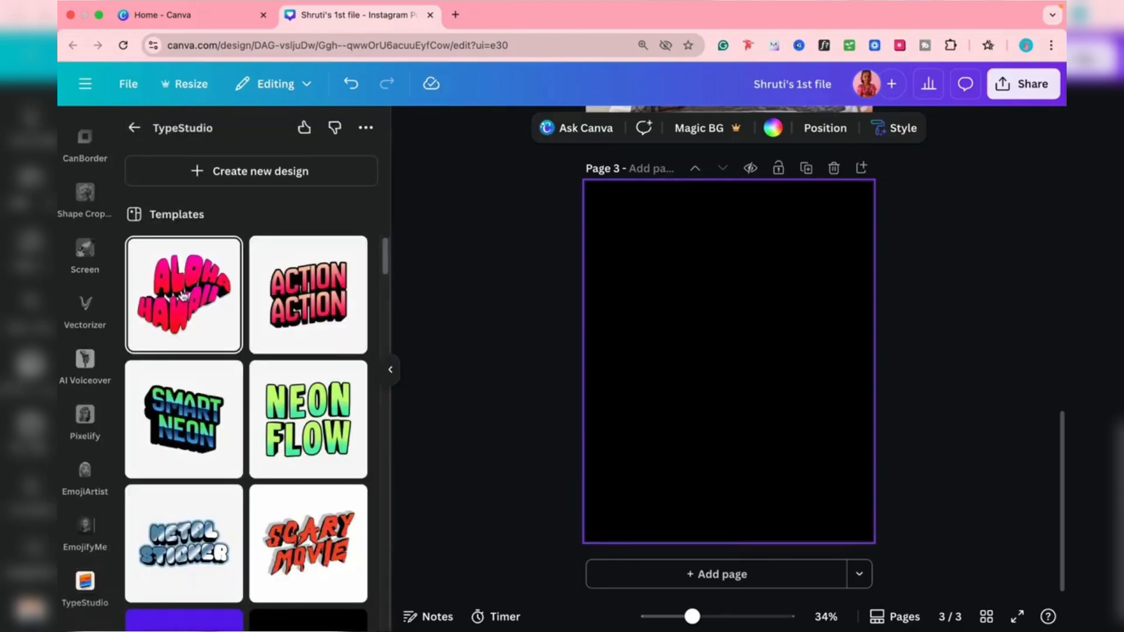
- Open the Smart Neon template for editing and set its font colour to Light magenta (#ffd9f4)
click(204, 417)
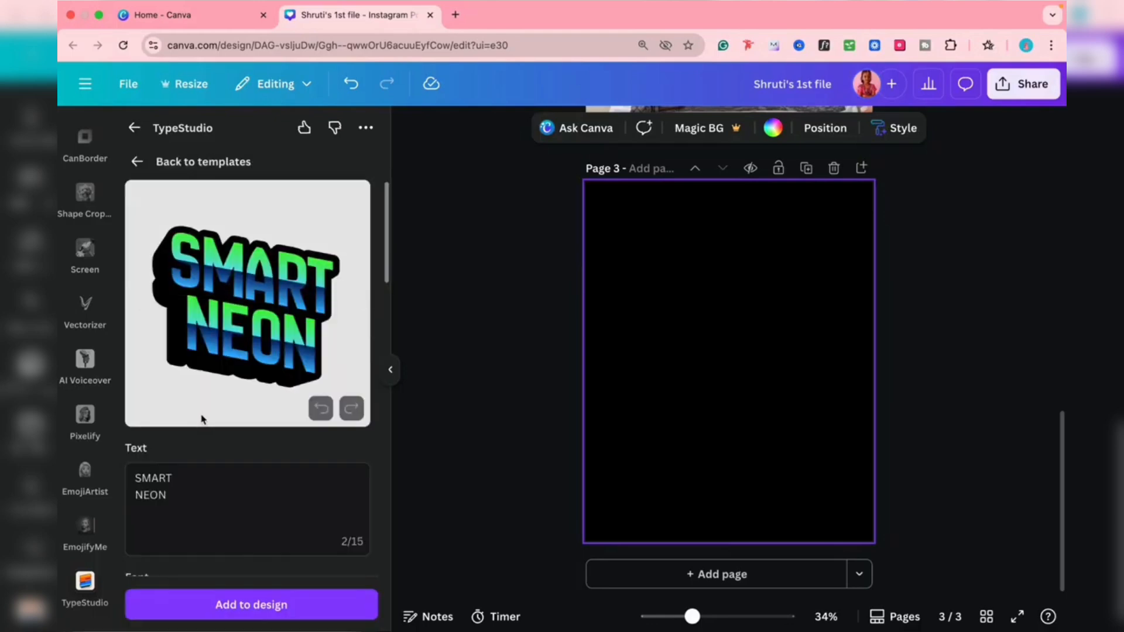
scroll(178, 368, down, 5)
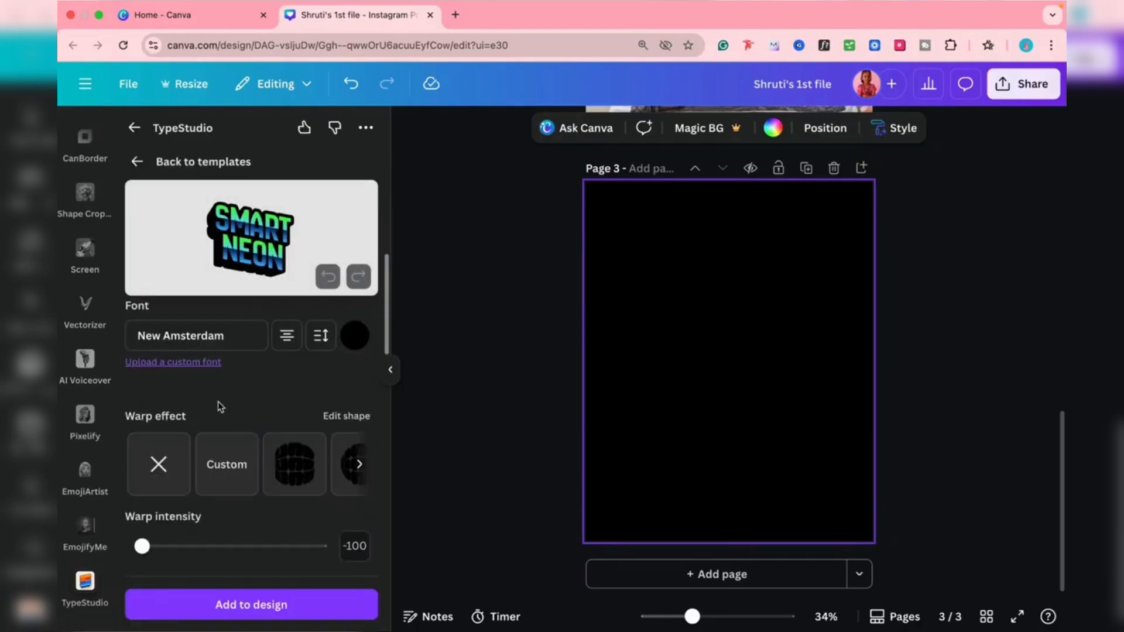
click(324, 343)
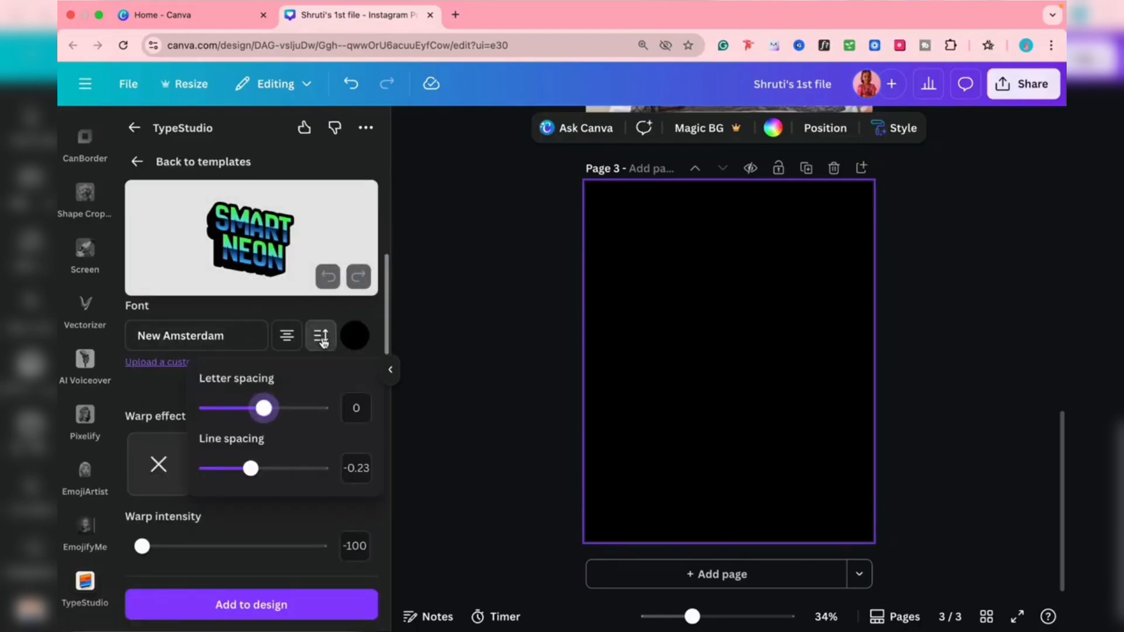
click(321, 339)
click(351, 338)
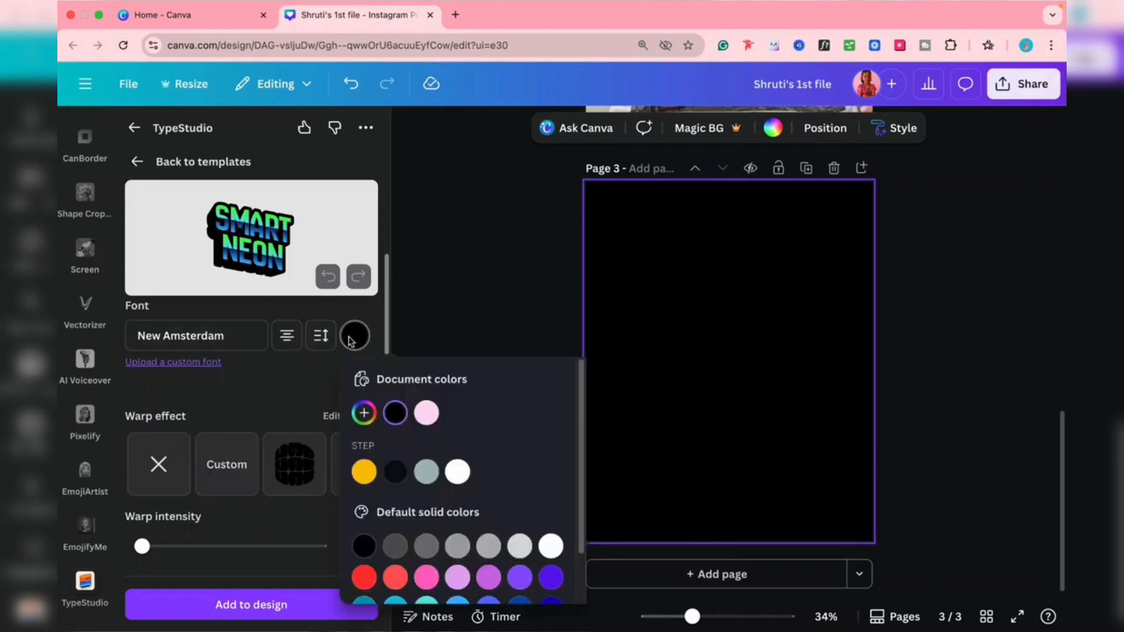
click(426, 414)
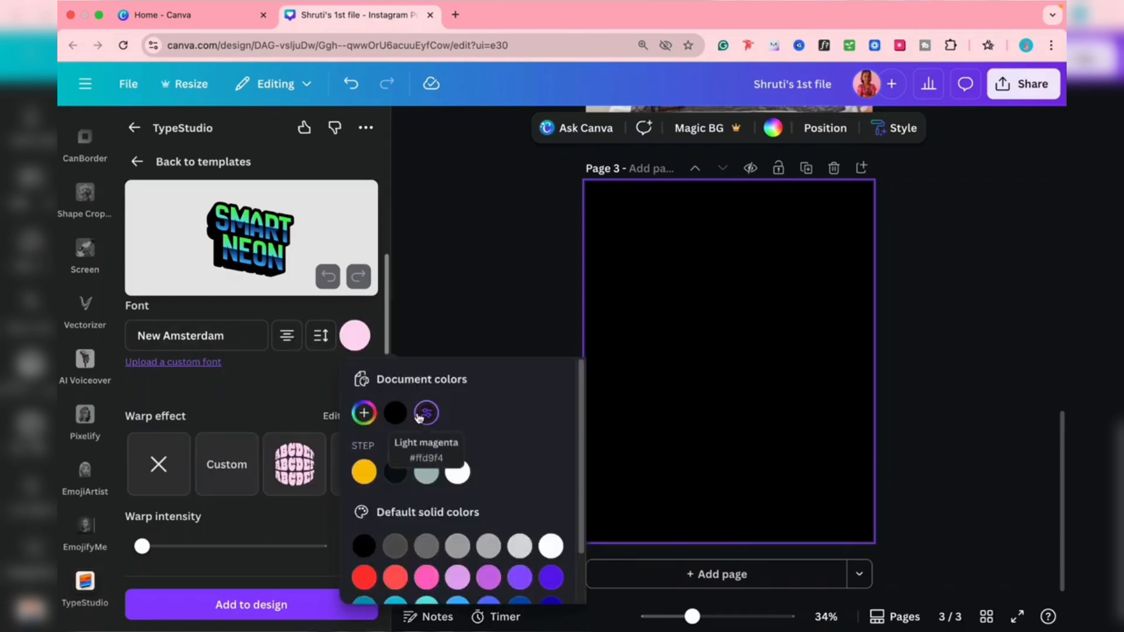
click(268, 377)
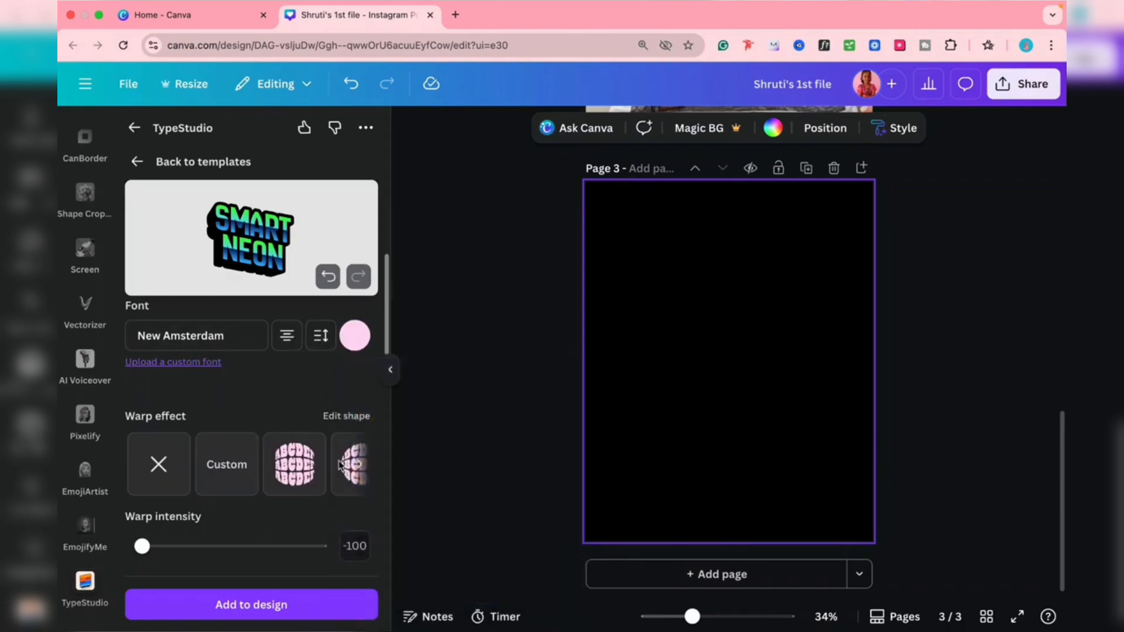
- Apply the first preset warp effect and the first preset shade effect to the SMART NEON text, and add it to page 3
click(300, 472)
scroll(269, 500, down, 5)
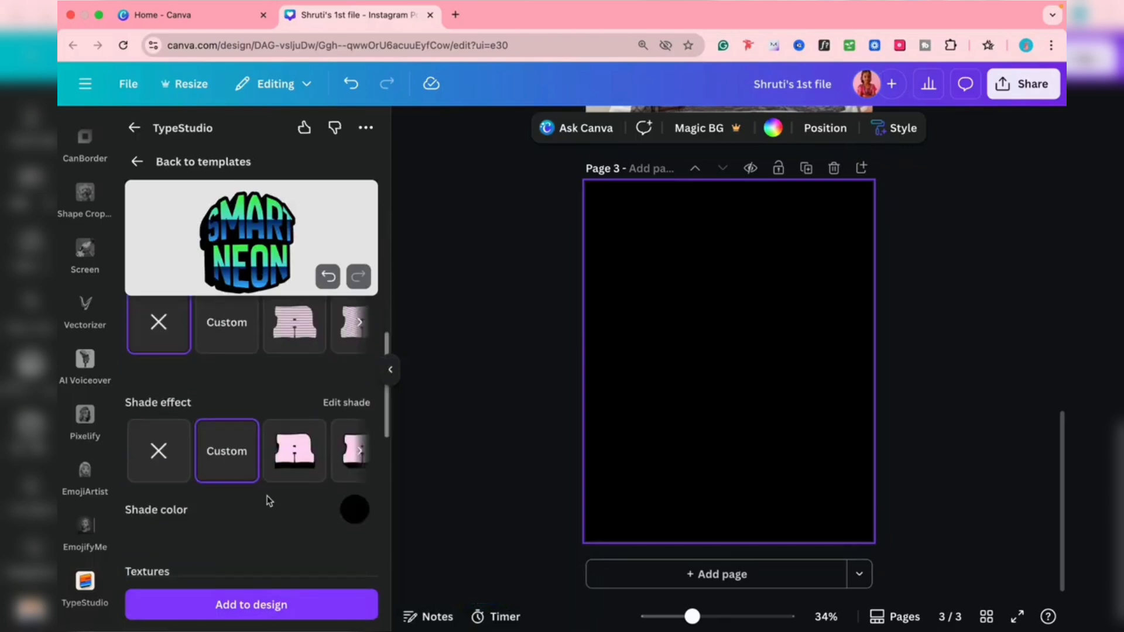
click(312, 467)
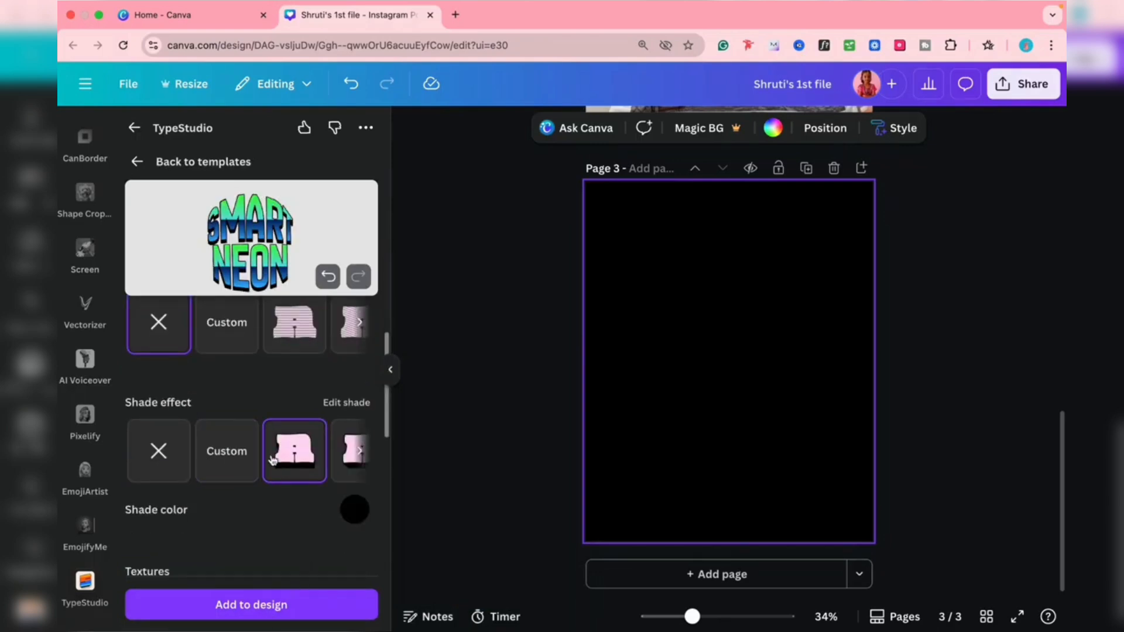
click(270, 605)
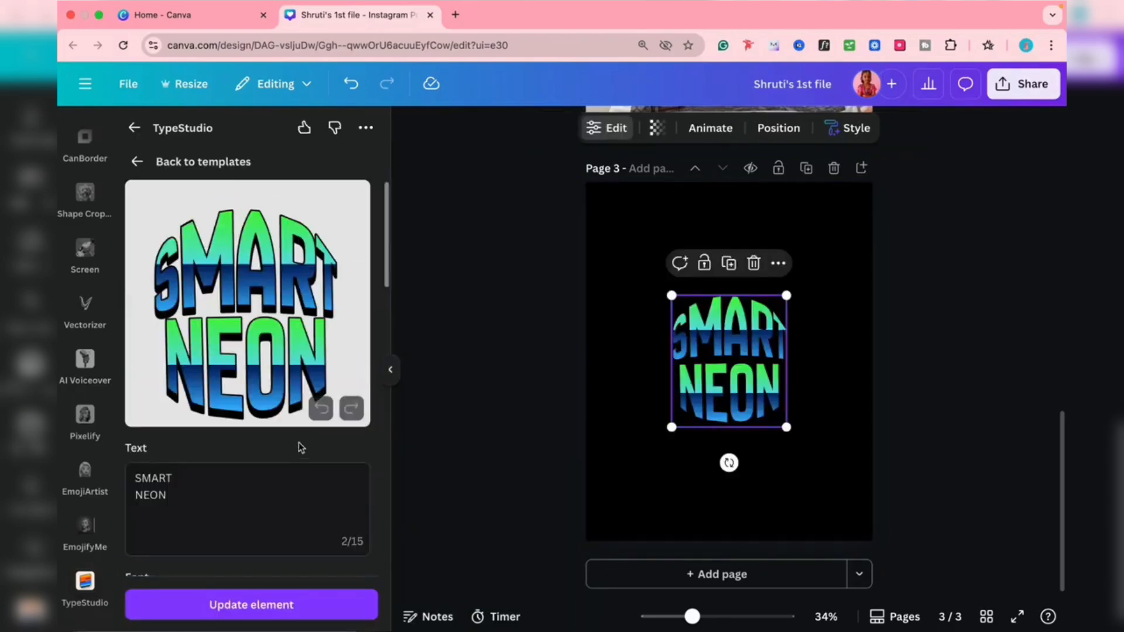
- Enlarge the SMART NEON artwork and change page 3's background colour to white
drag(799, 284, 811, 257)
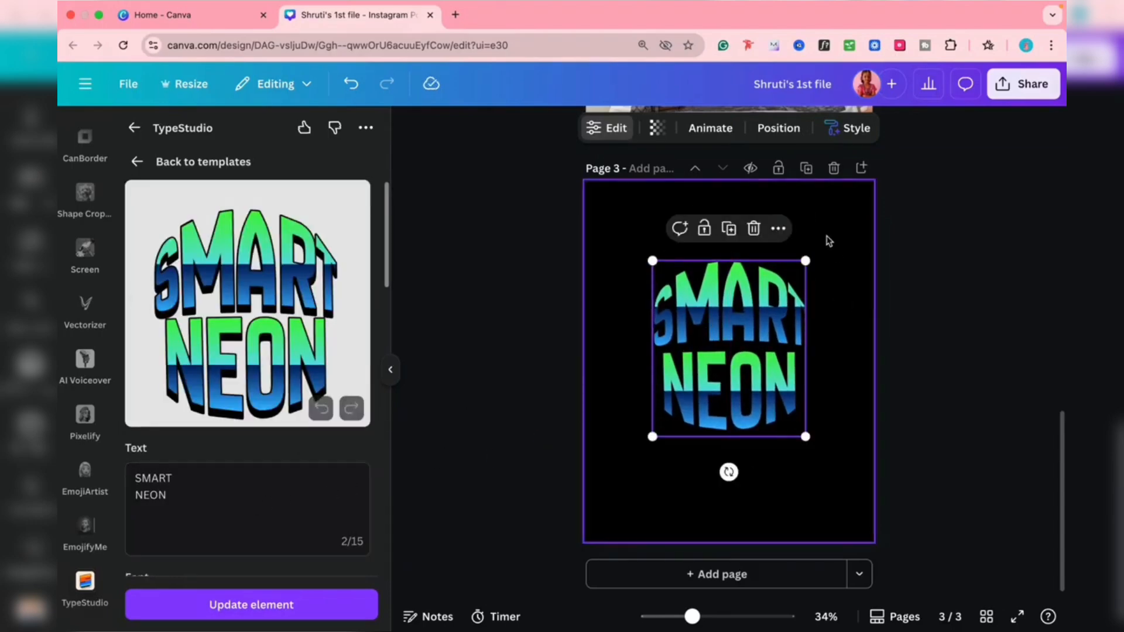
click(861, 237)
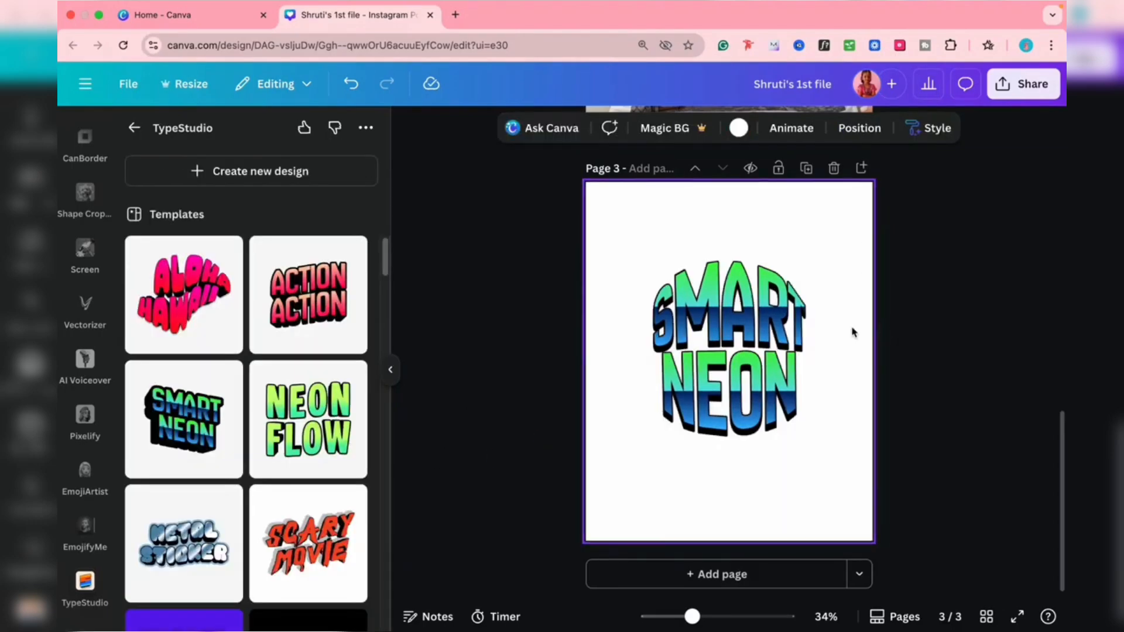
- Return from TypeStudio to the text options and move the SMART NEON artwork slightly lower on the page
click(134, 127)
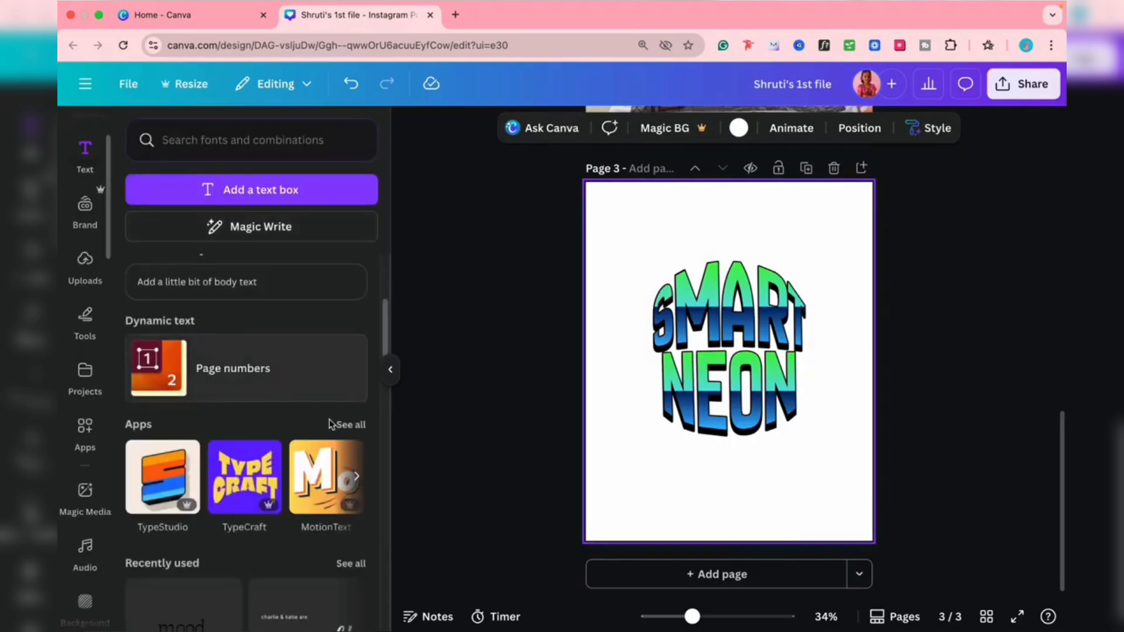
scroll(297, 425, down, 2)
scroll(298, 422, up, 5)
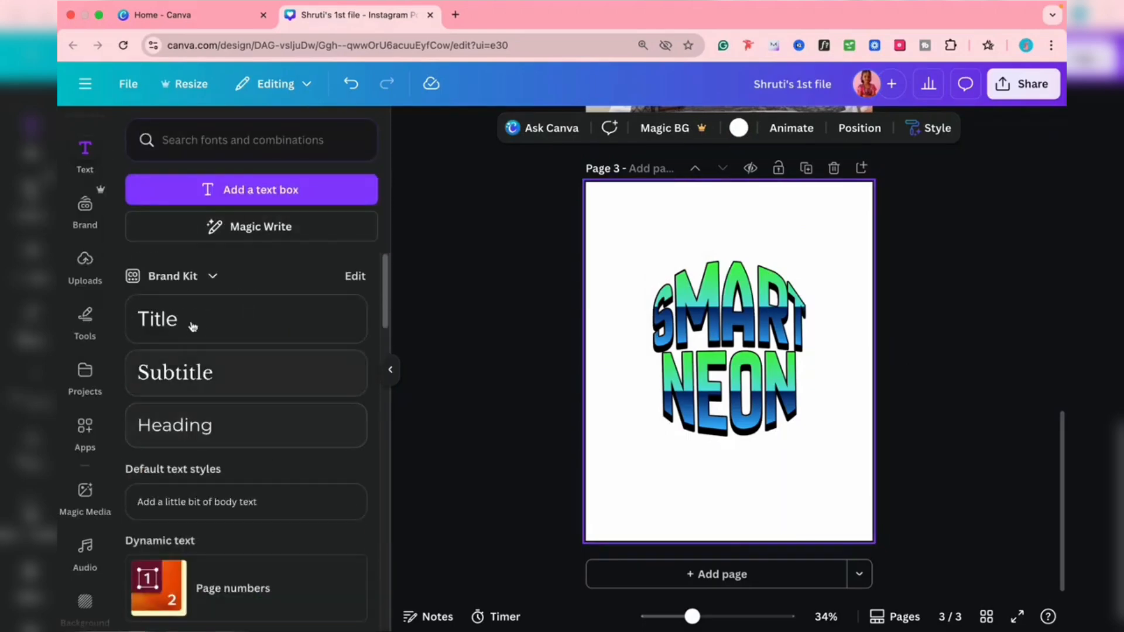
click(737, 337)
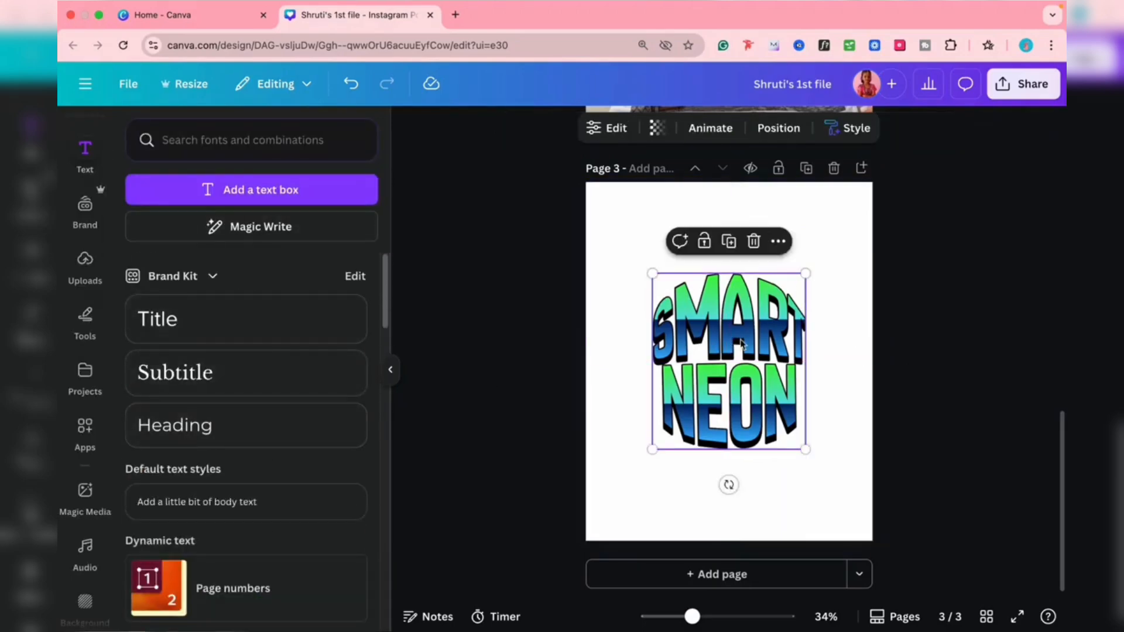
- Add a fourth page with a brand kit Title text, enlarged to size 272 and centred near the top of the page
click(862, 168)
click(266, 334)
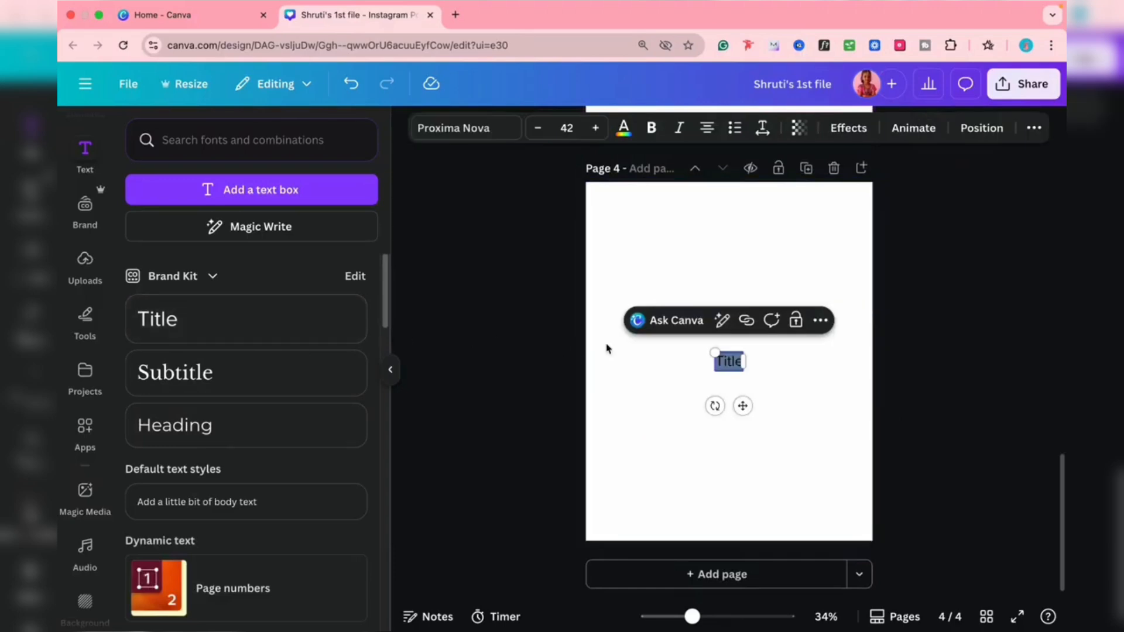
drag(714, 352, 561, 255)
click(507, 351)
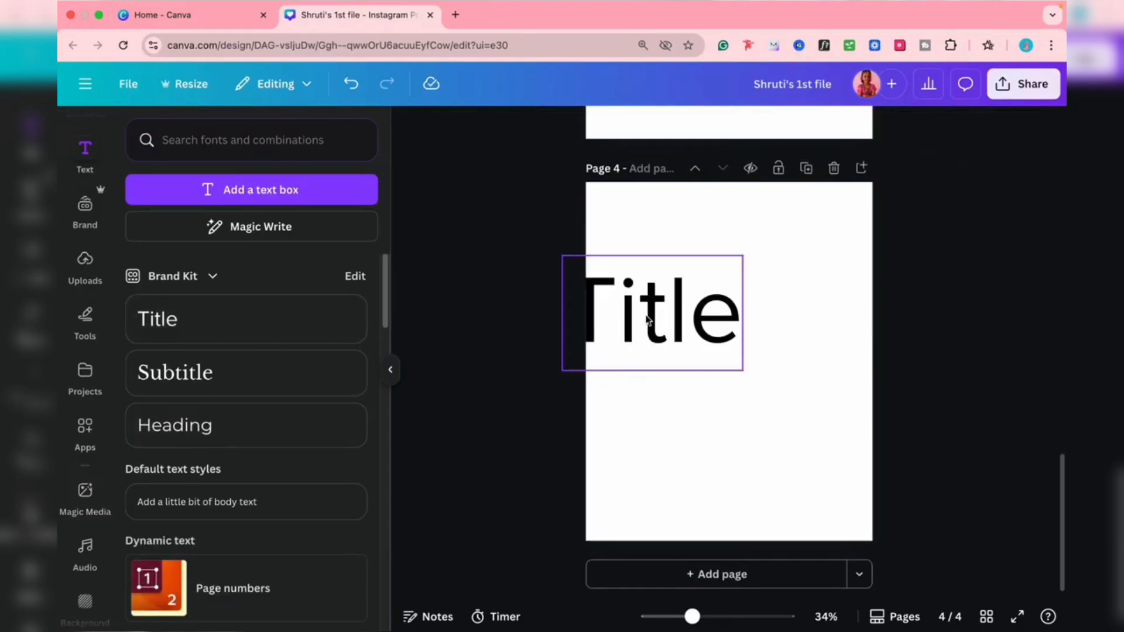
drag(647, 319, 724, 274)
- Look through the recently used text styles and the font combinations
scroll(194, 391, down, 5)
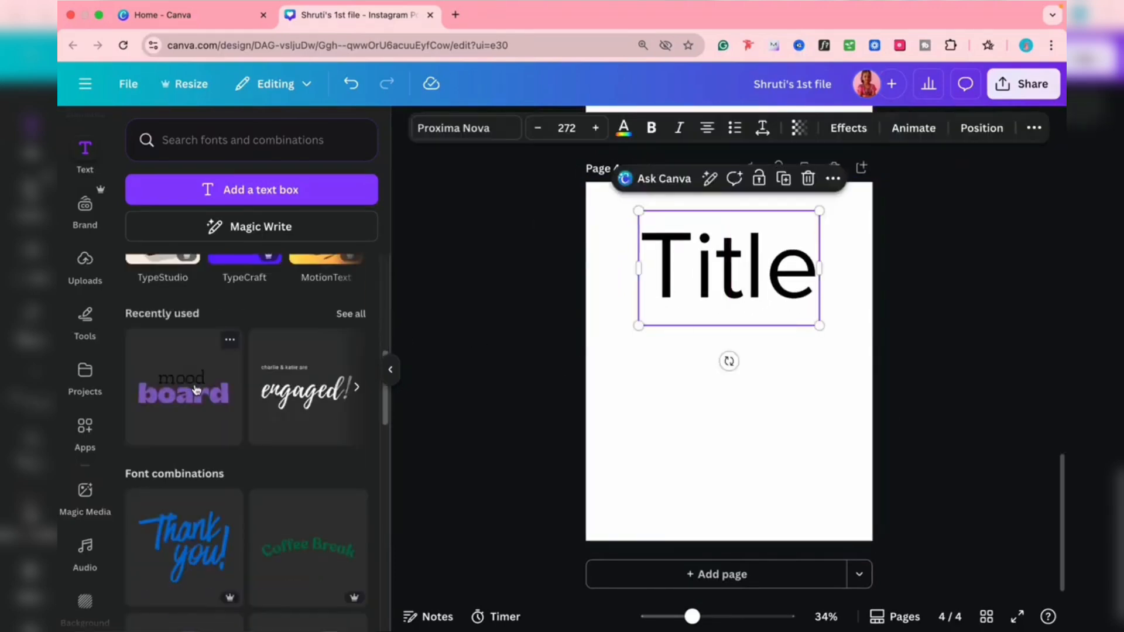
scroll(196, 389, down, 12)
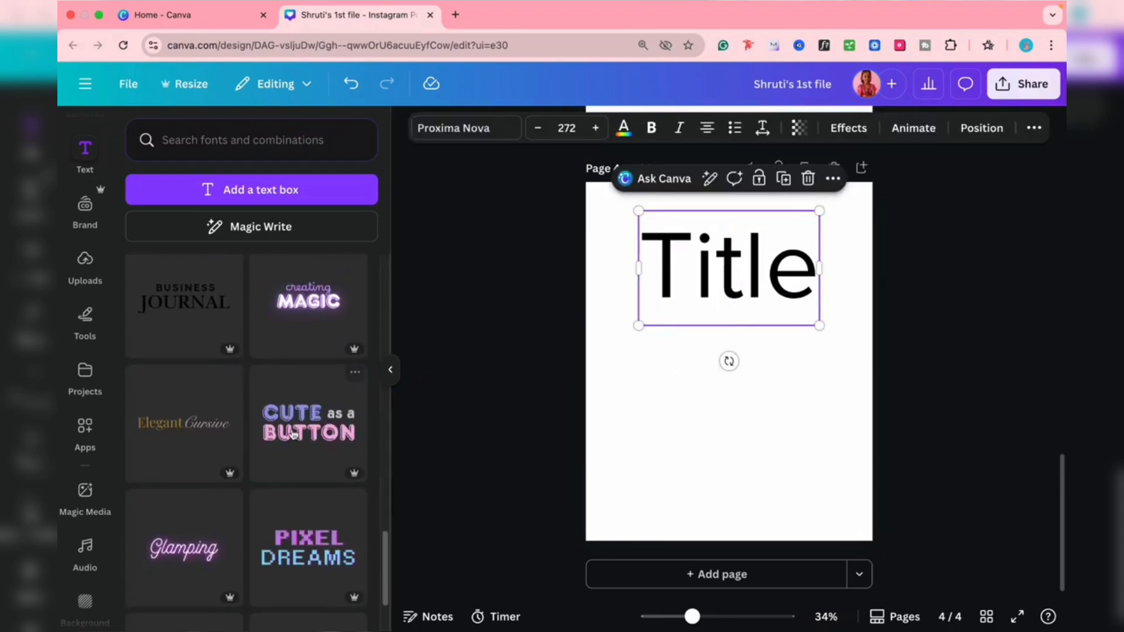
scroll(293, 433, down, 2)
scroll(288, 422, up, 10)
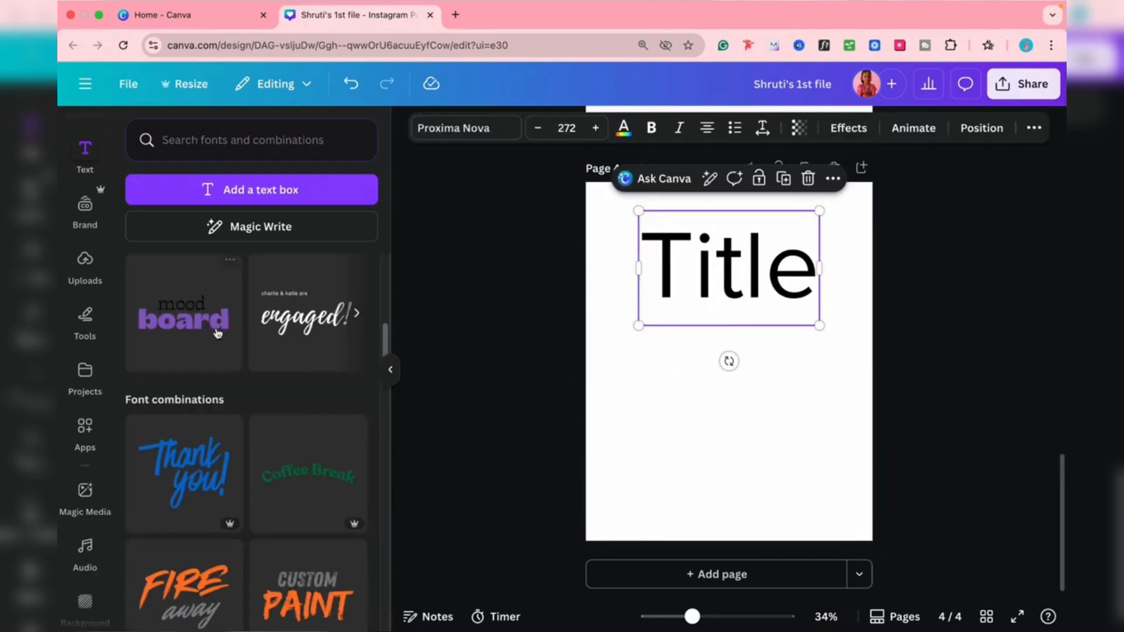
scroll(218, 332, up, 8)
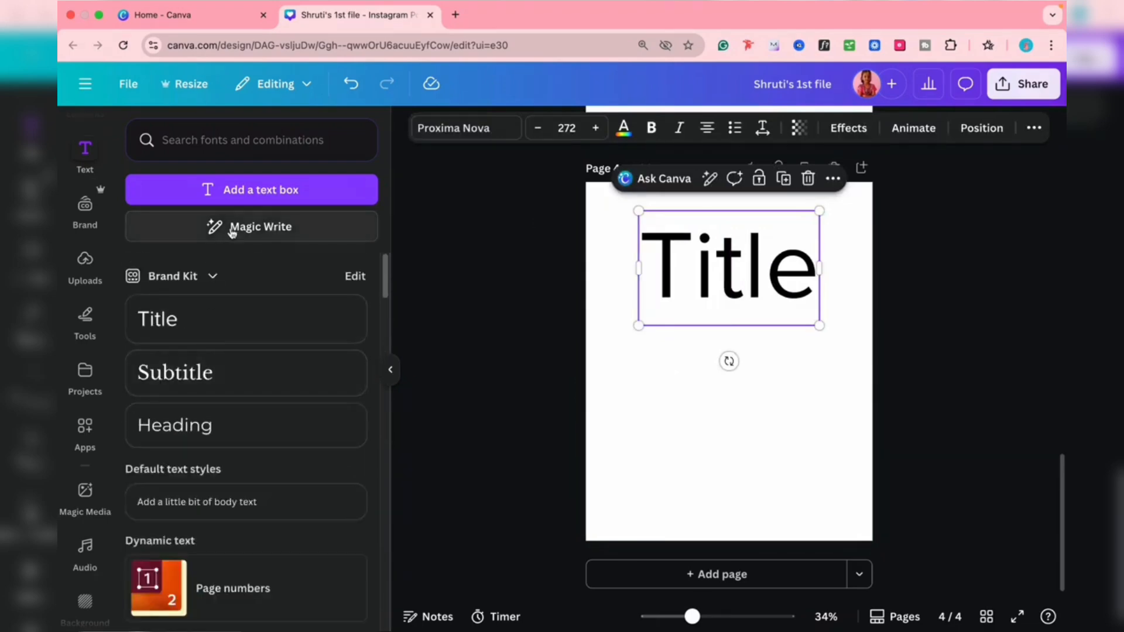
- Generate text with Magic Write from the prompt "write about canva" and insert it into the Title text box
click(266, 234)
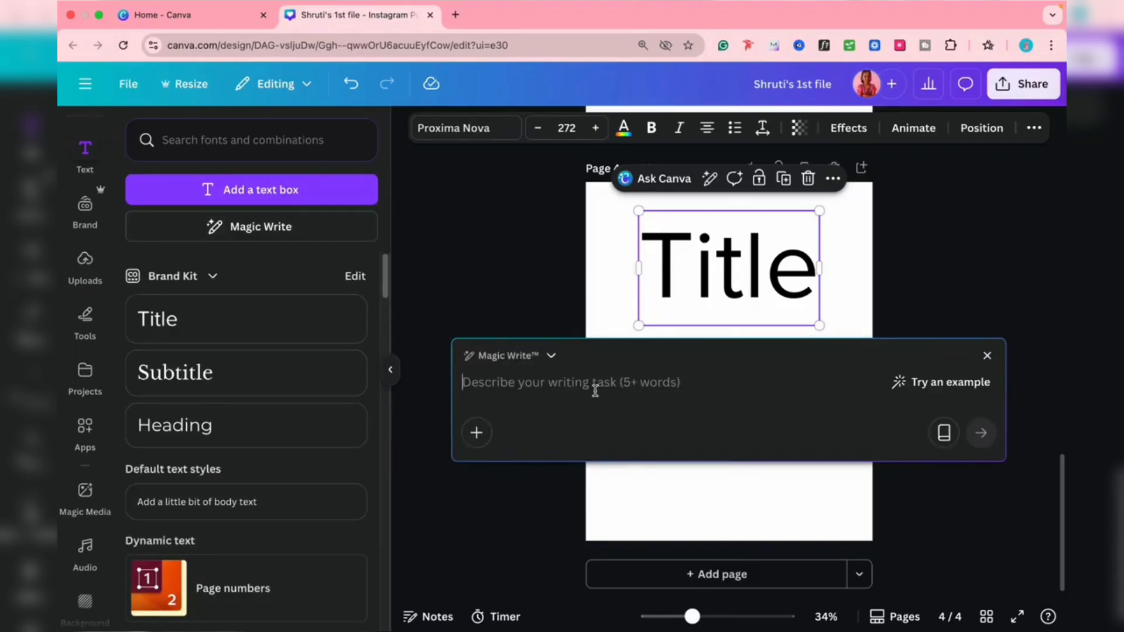
click(549, 357)
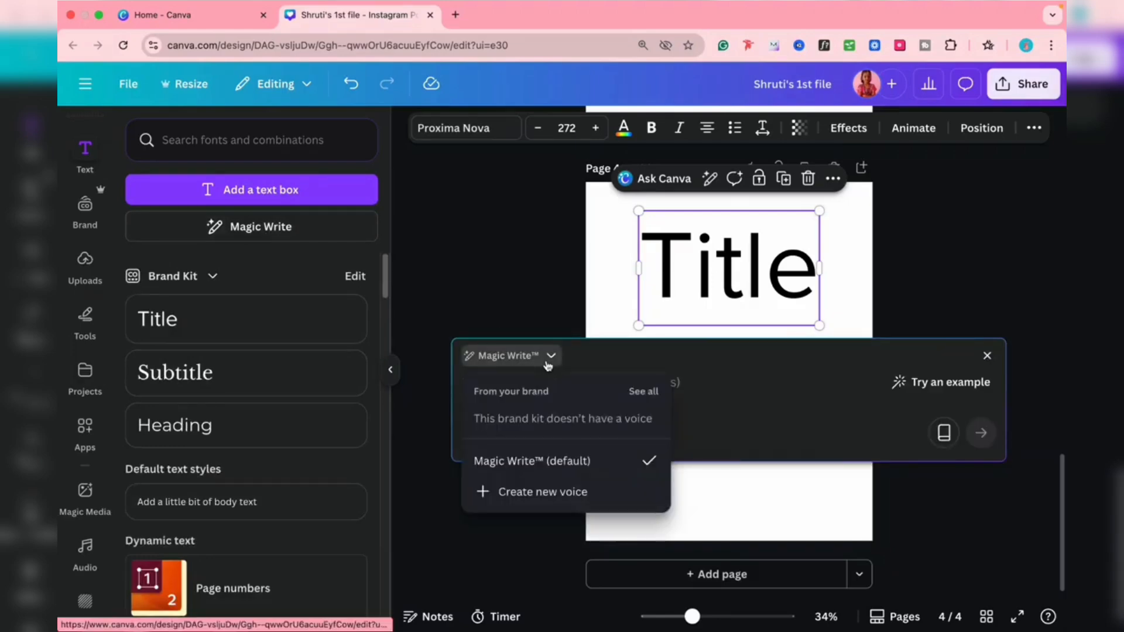
click(684, 400)
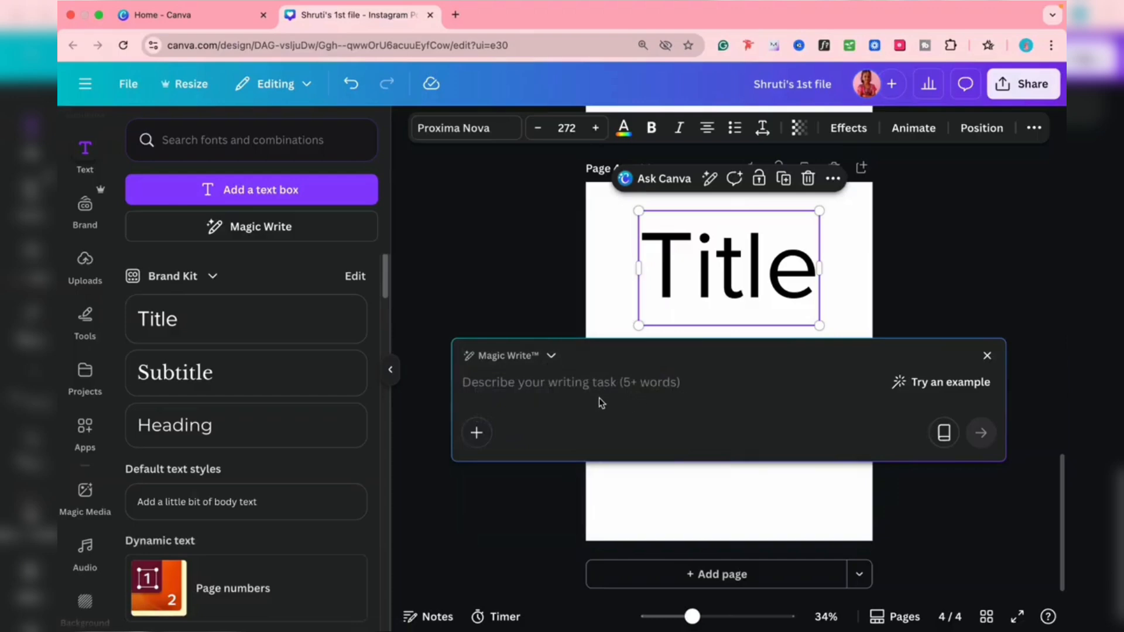
text(write ab)
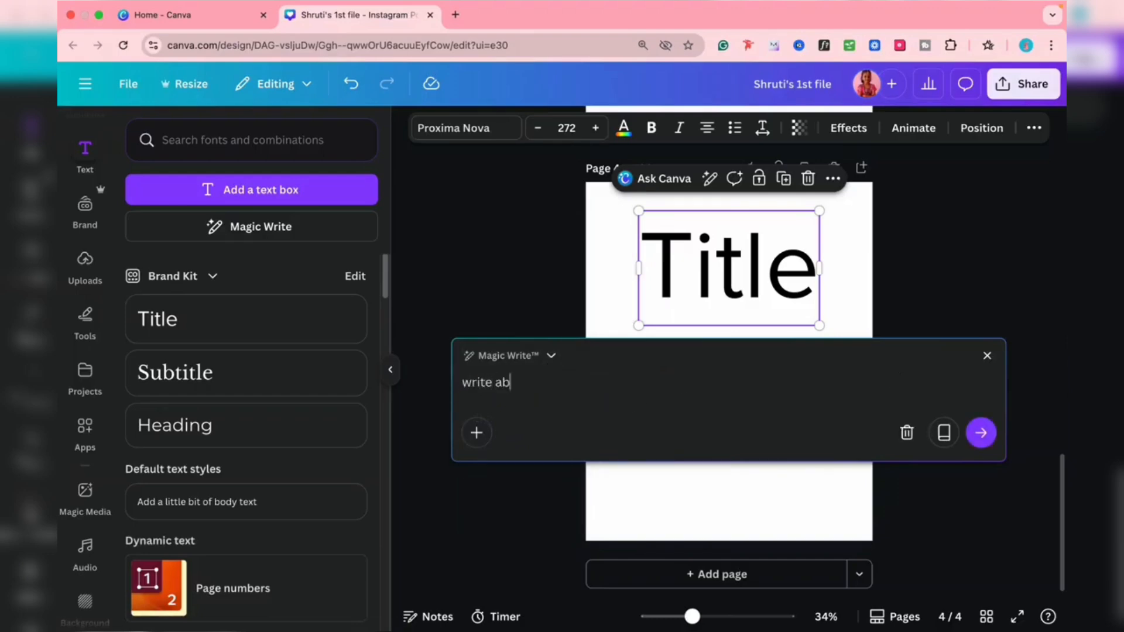
text(out canva)
key(Return)
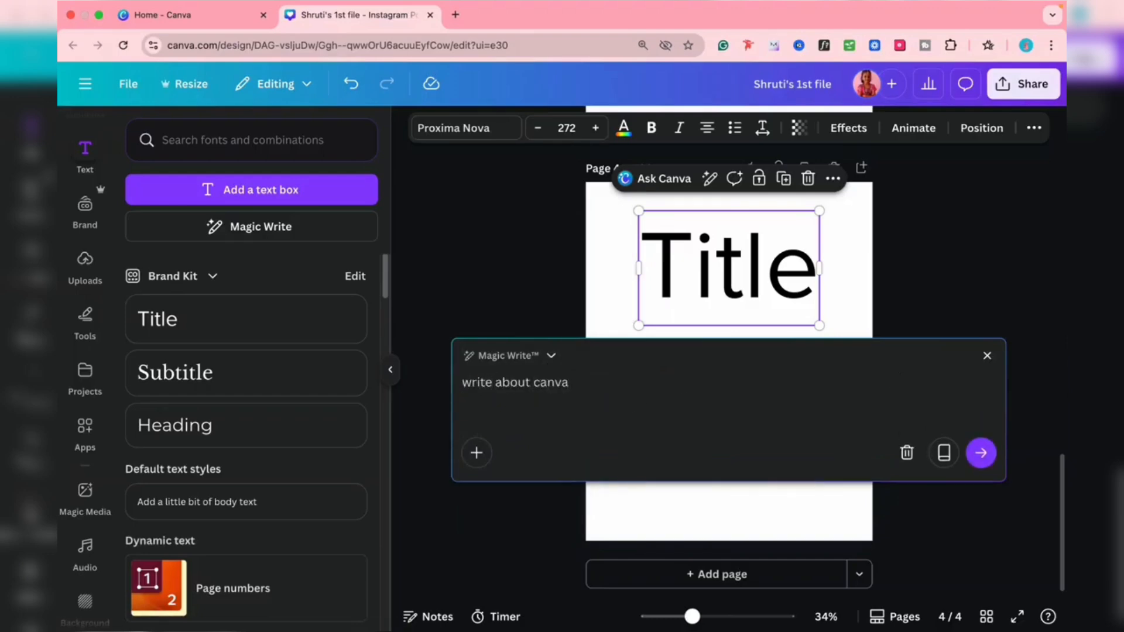
click(981, 451)
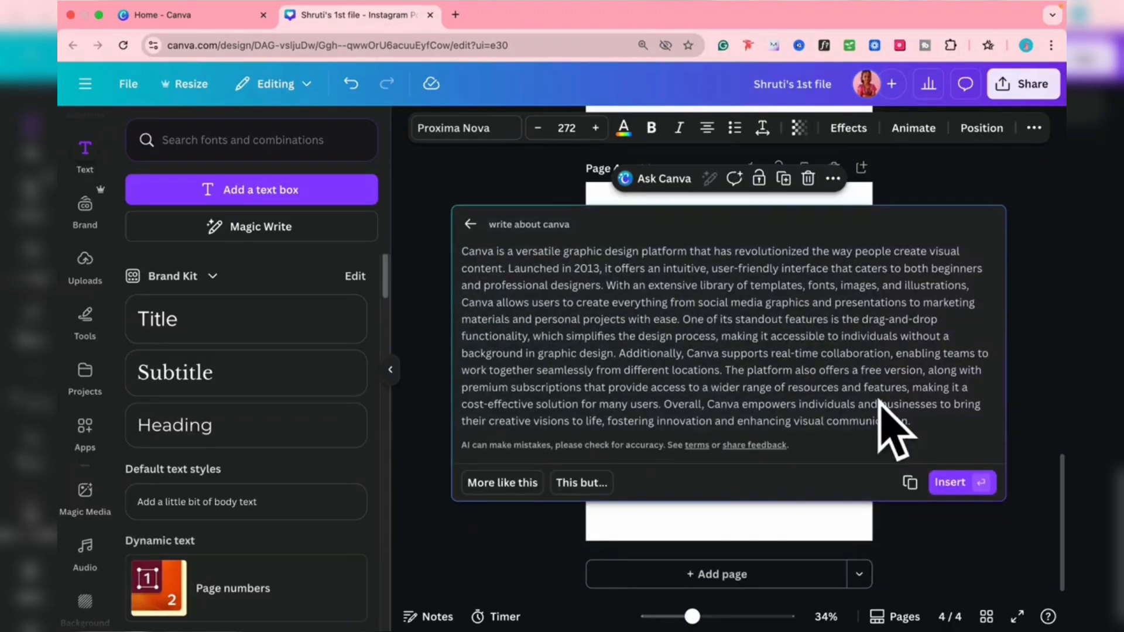
click(953, 483)
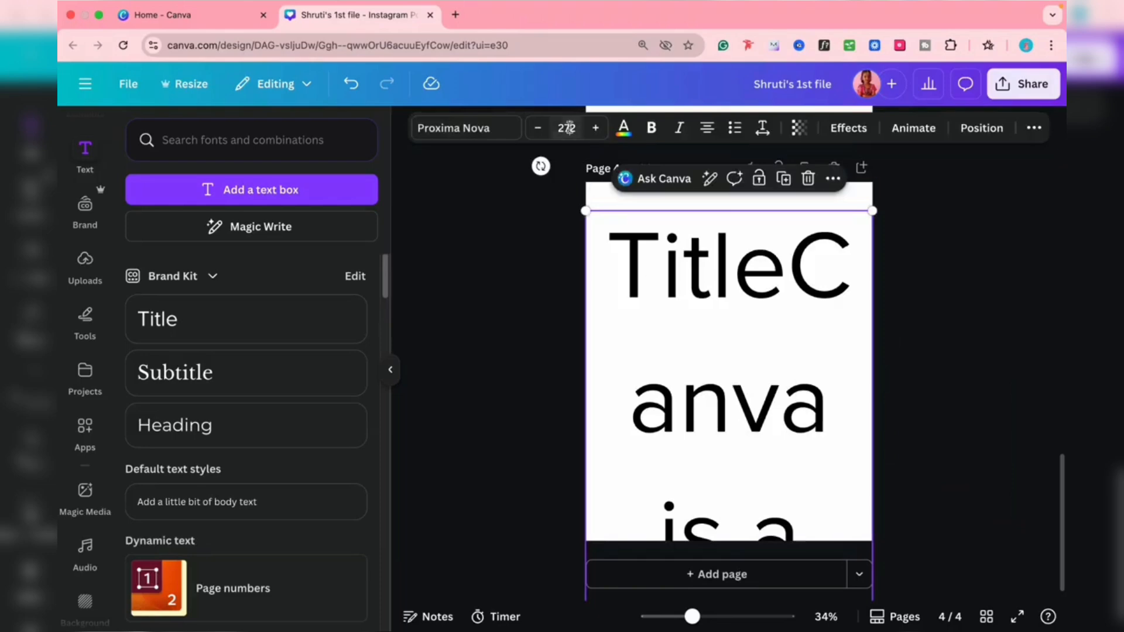
- Set the text's font size to 28 and narrow its text box from both sides to leave page margins
click(567, 127)
text(28)
key(Return)
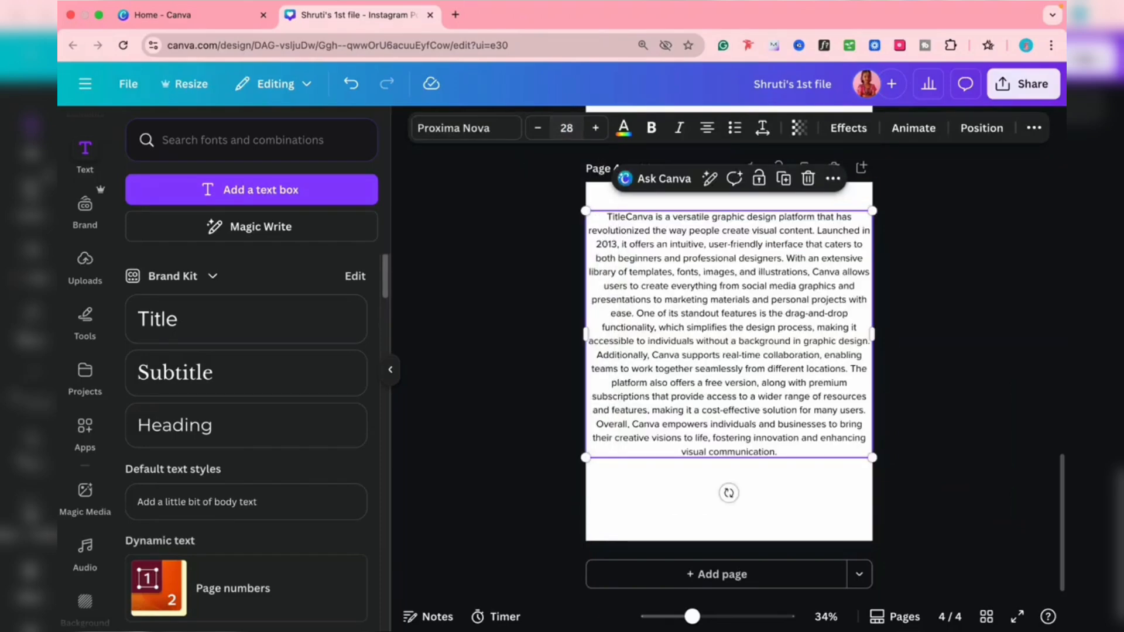
click(876, 319)
drag(818, 323, 850, 326)
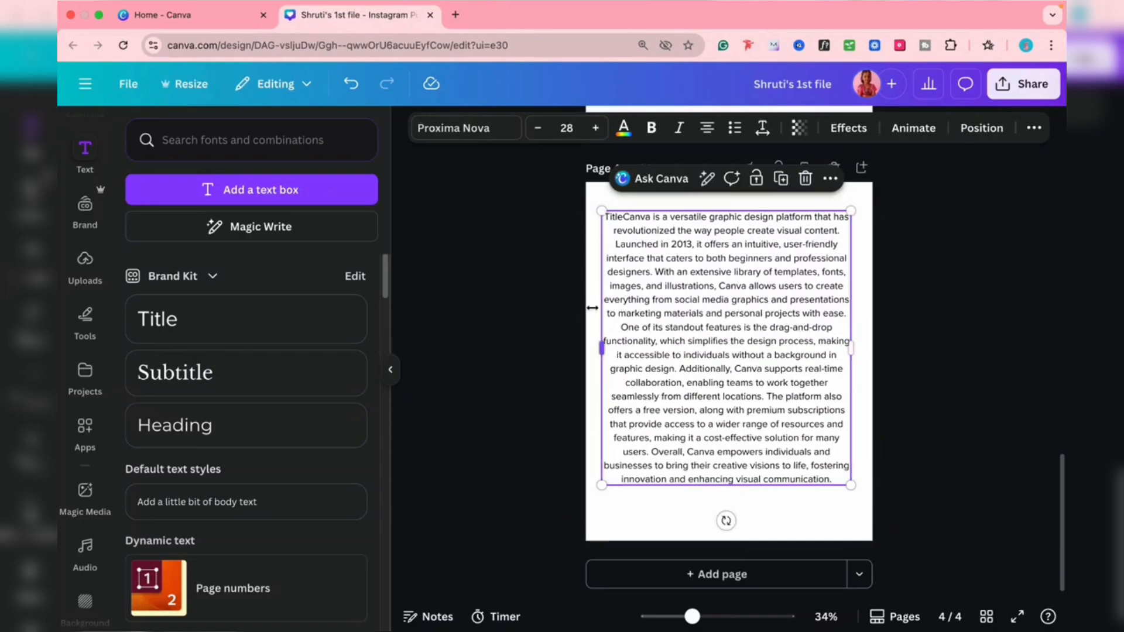
drag(593, 308, 614, 307)
- Ask Canva to turn the selected paragraph into an image using the suggested prompt
click(650, 179)
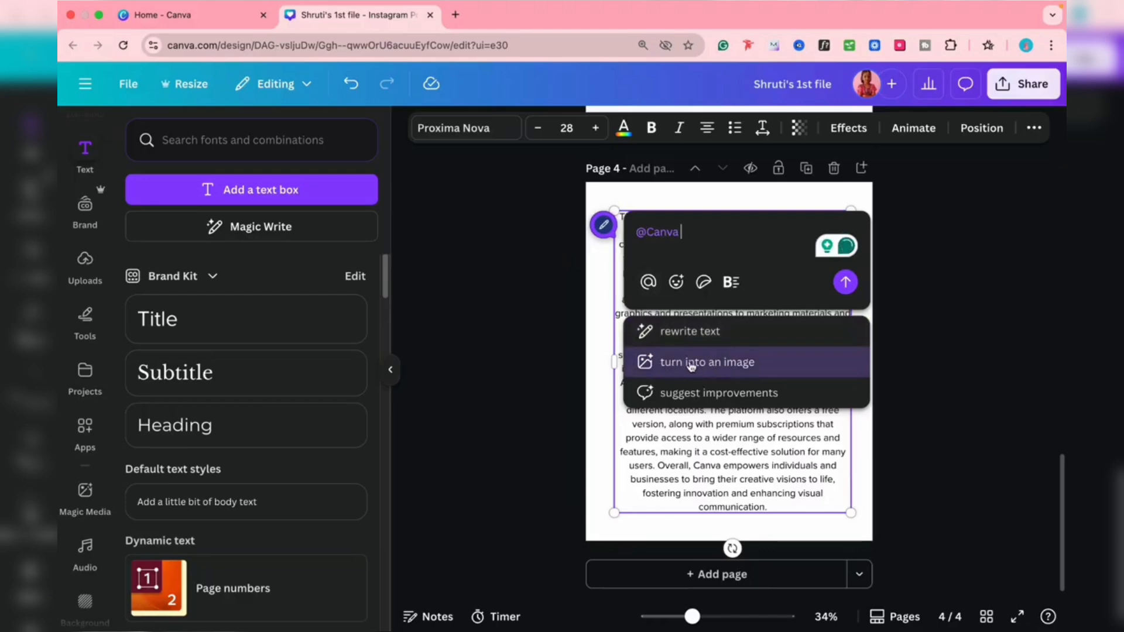
click(736, 367)
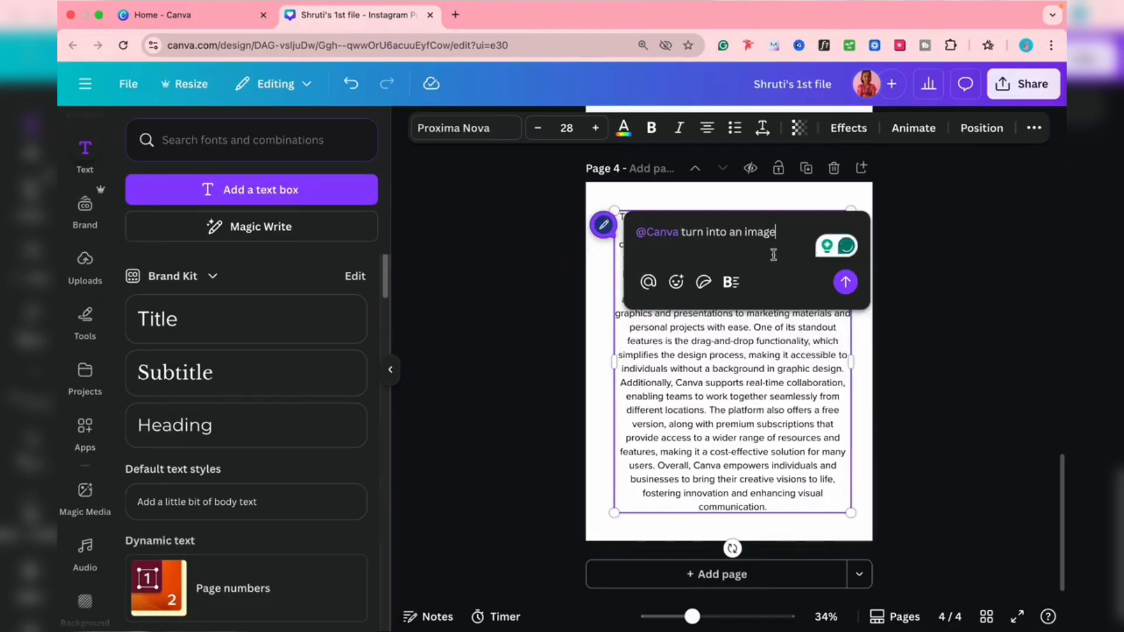
click(847, 284)
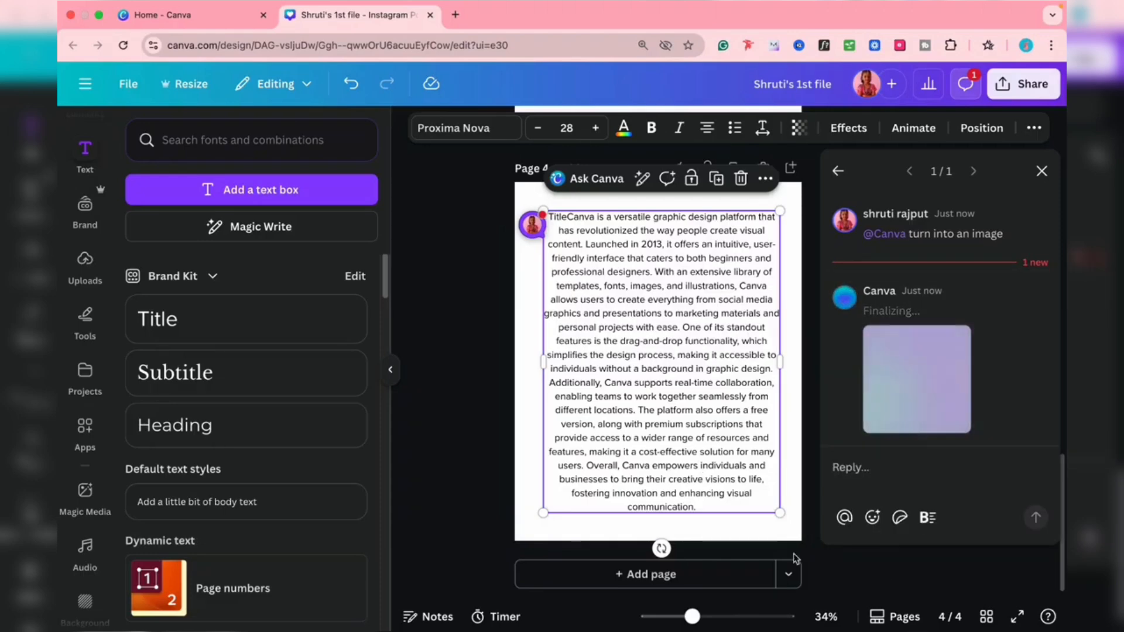
- Ask Canva to suggest improvements for the paragraph on page 4
click(577, 179)
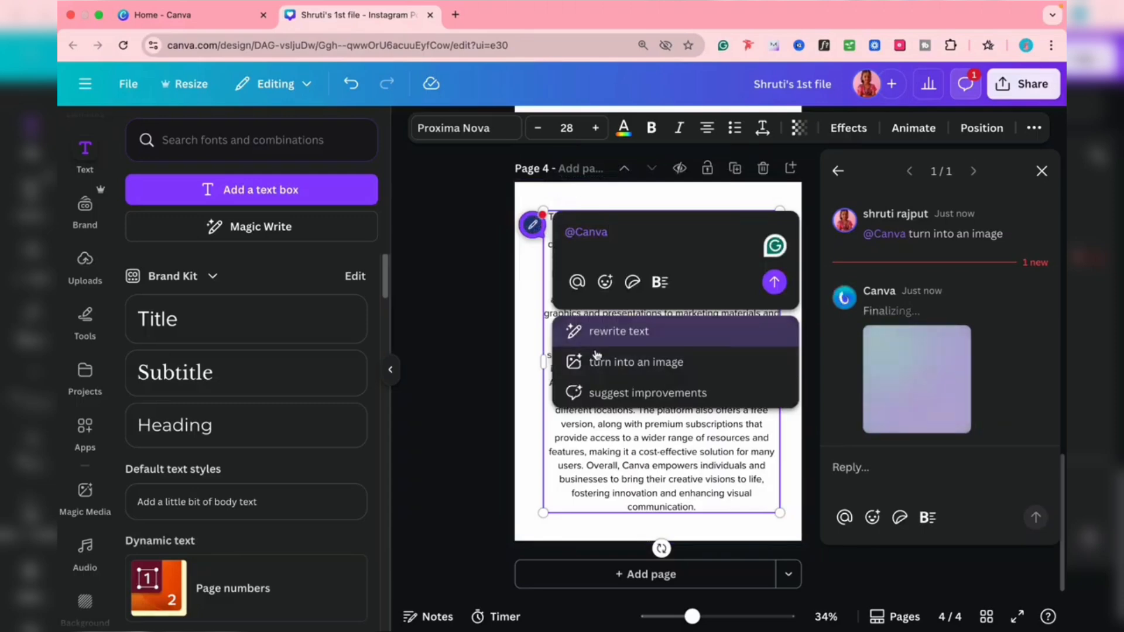
click(622, 403)
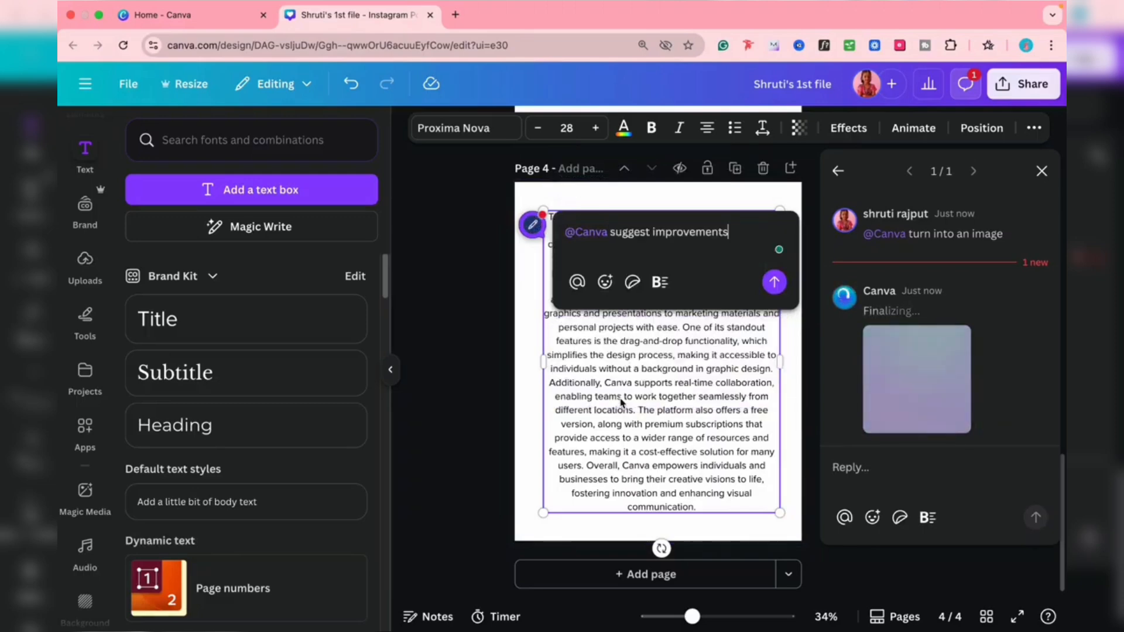
click(774, 282)
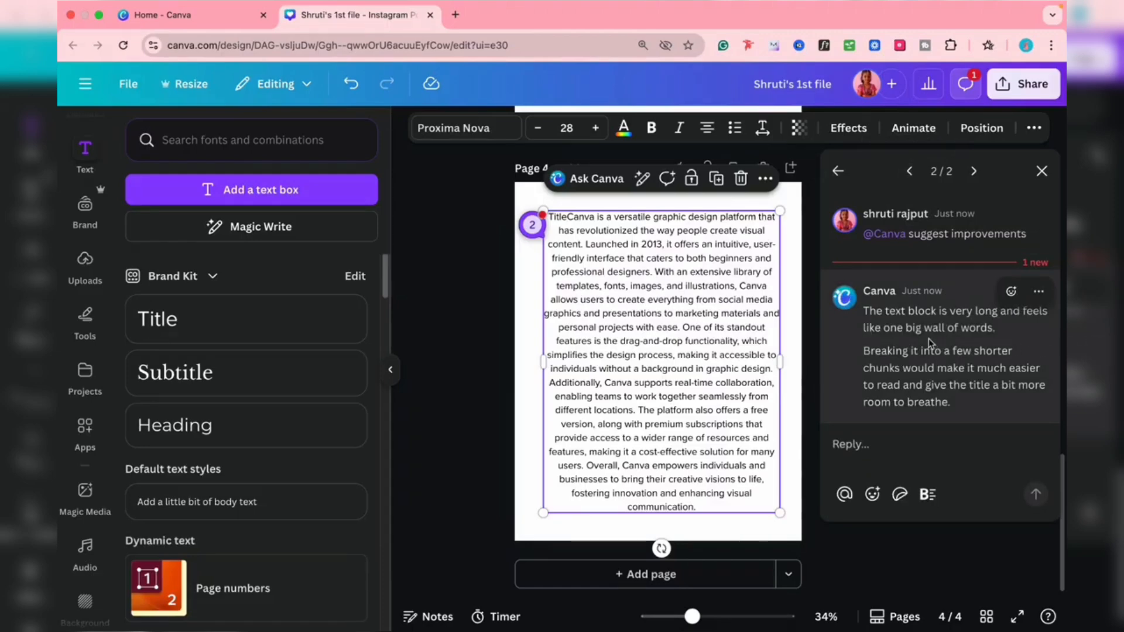
- Review Ask Canva's reply to the earlier image request, close the comments and delete the paragraph from page 4
click(909, 171)
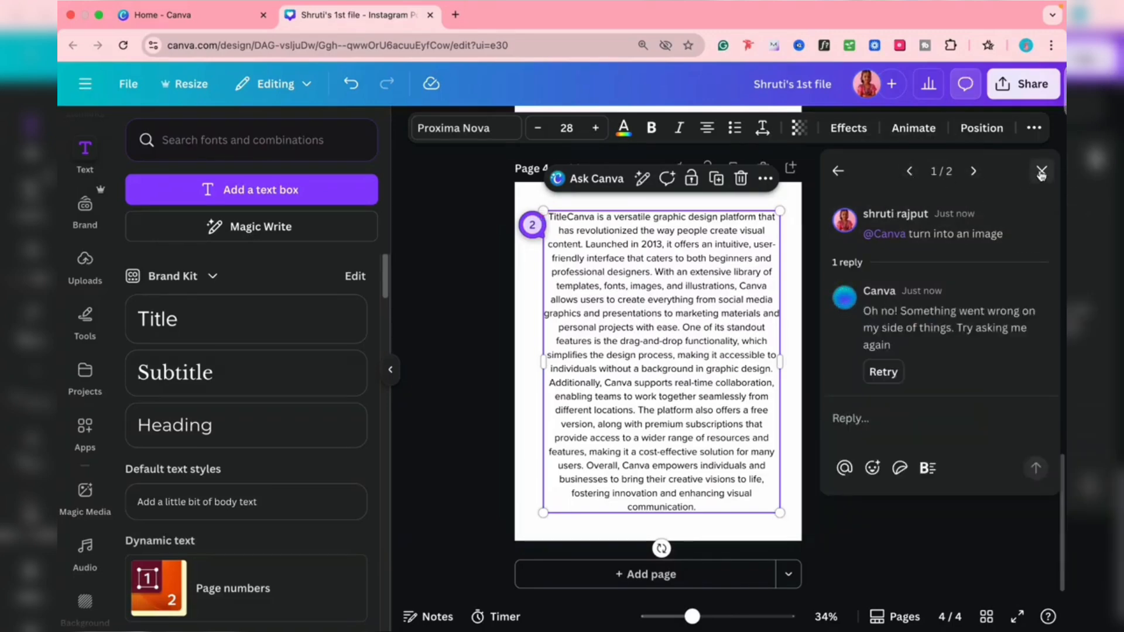
click(1041, 172)
click(782, 374)
click(941, 318)
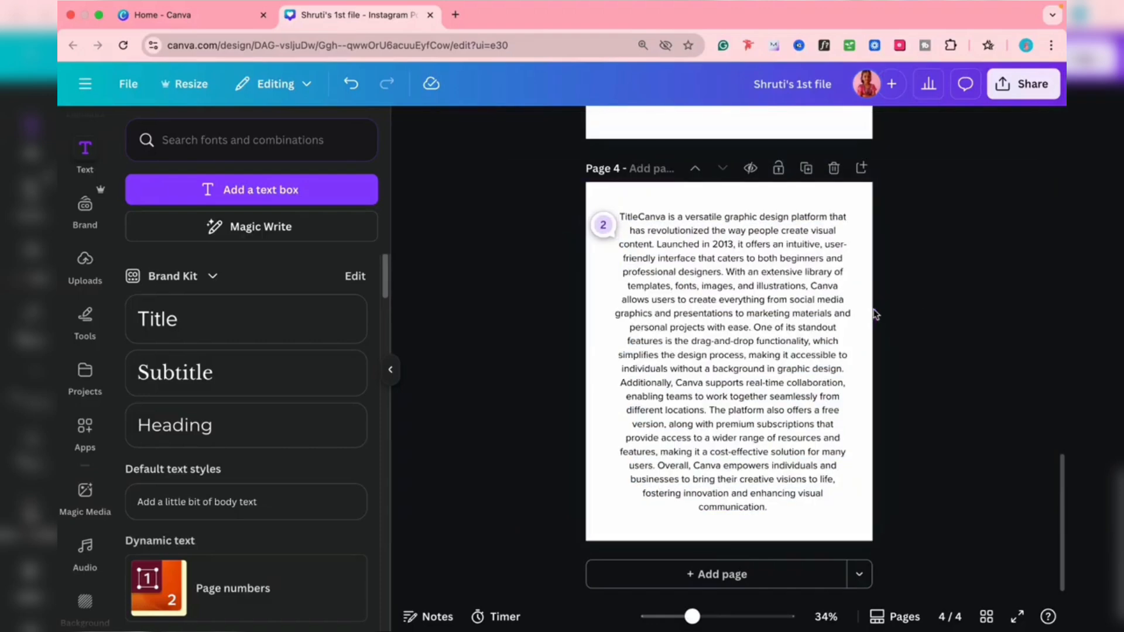
click(671, 385)
key(Delete)
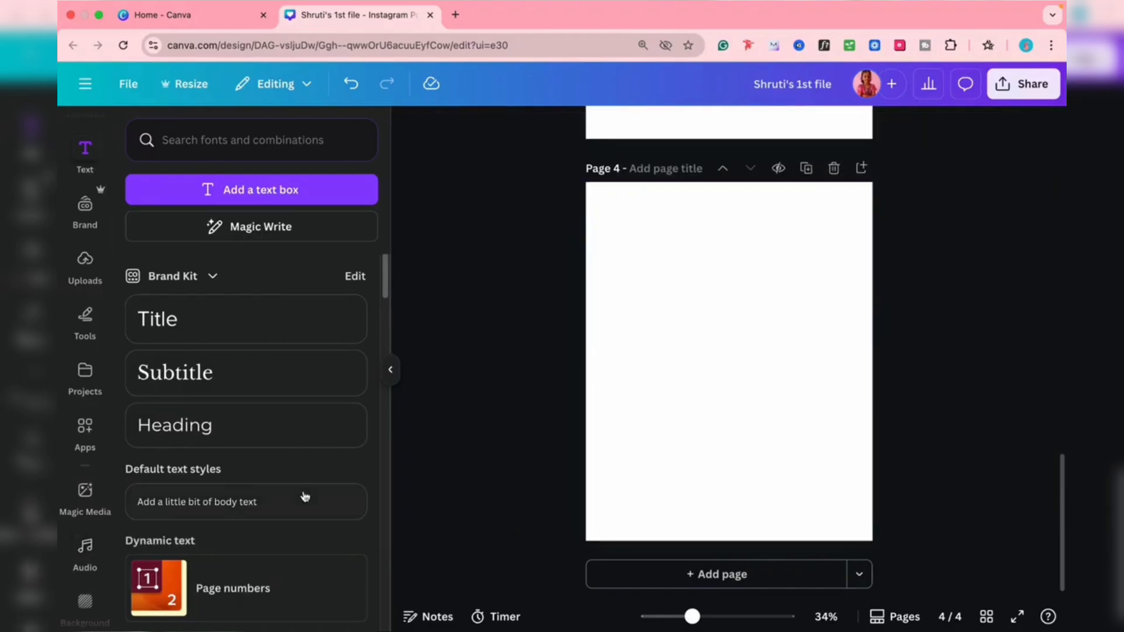
- Look through the text-related apps and the full list of text generators offered for the design
scroll(303, 494, down, 8)
scroll(246, 404, up, 3)
scroll(322, 391, up, 1)
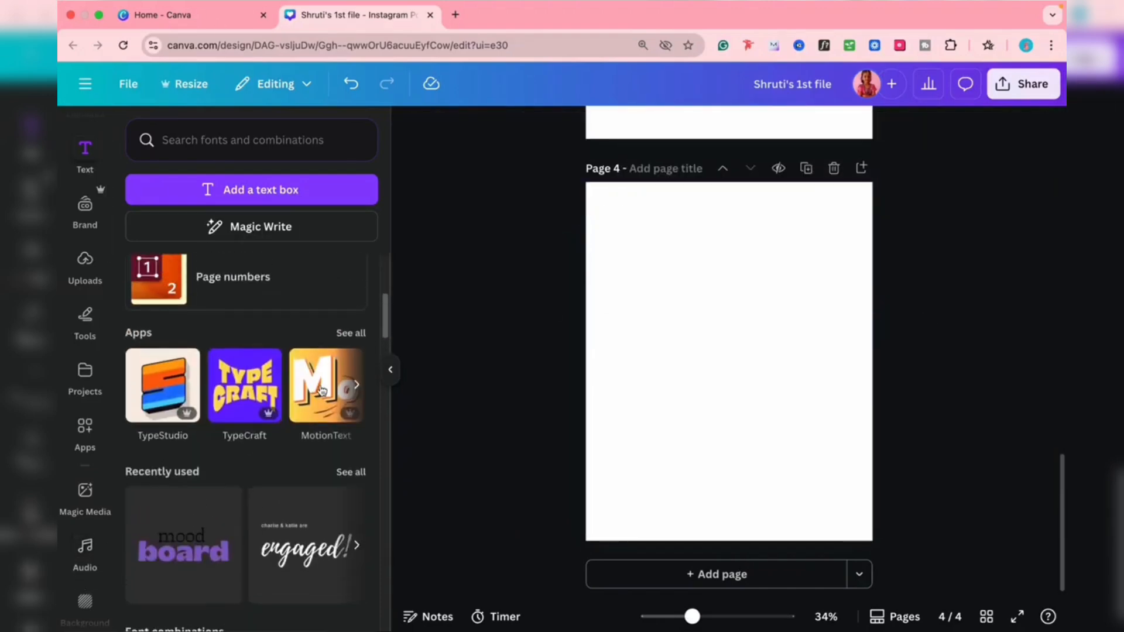
click(349, 335)
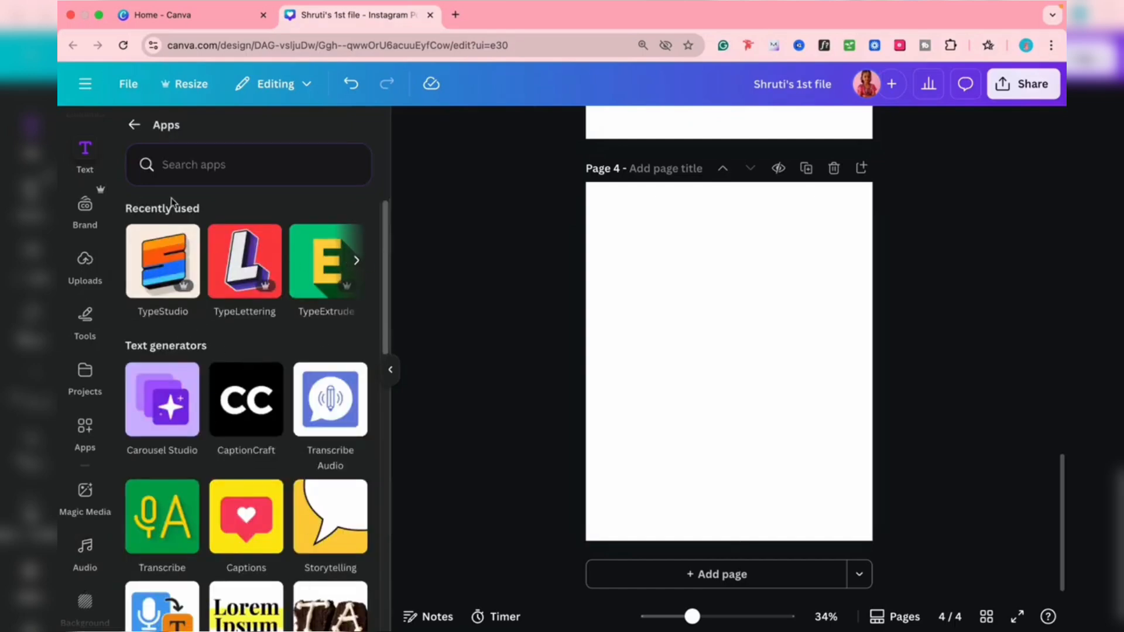
click(130, 125)
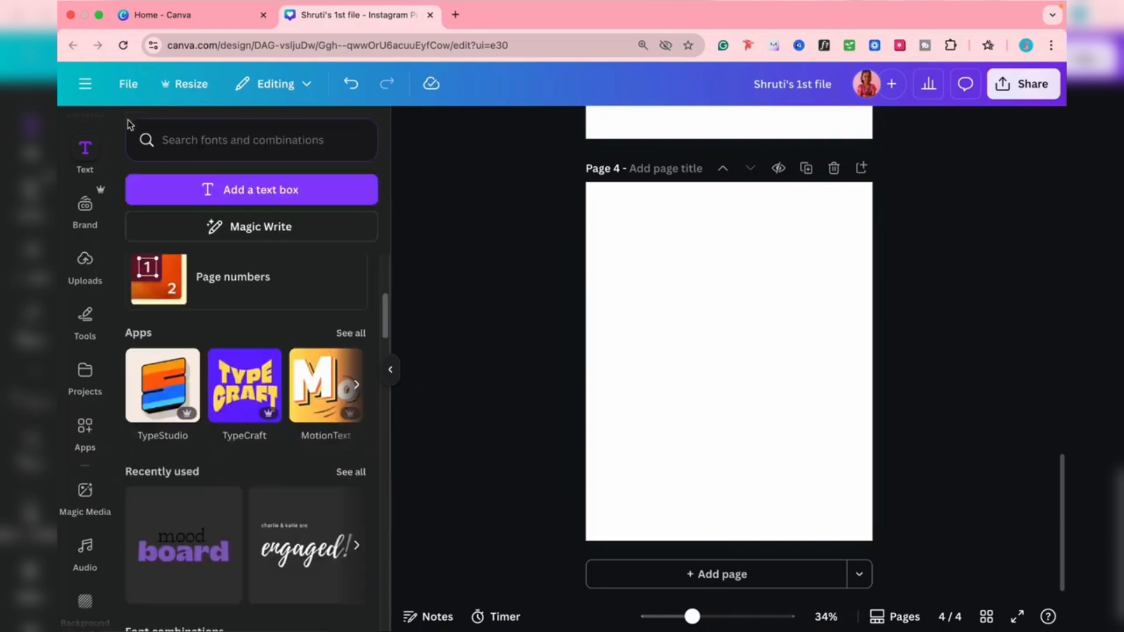
scroll(218, 289, up, 5)
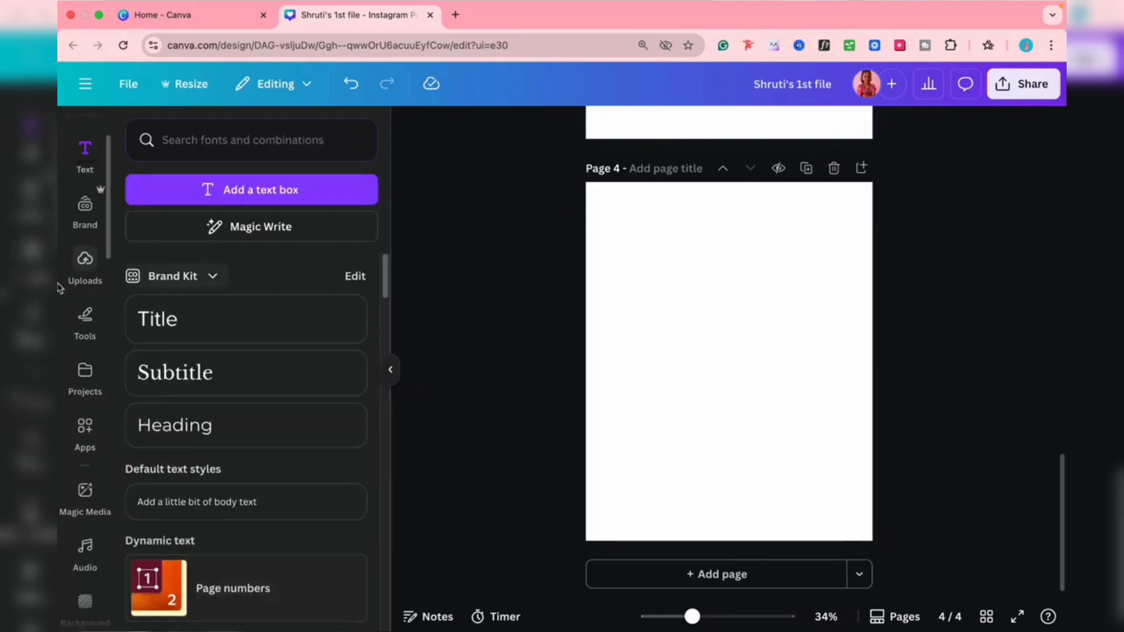
- Upload the image "Untitled design (2).png" from the Downloads folder to the uploaded images
click(88, 262)
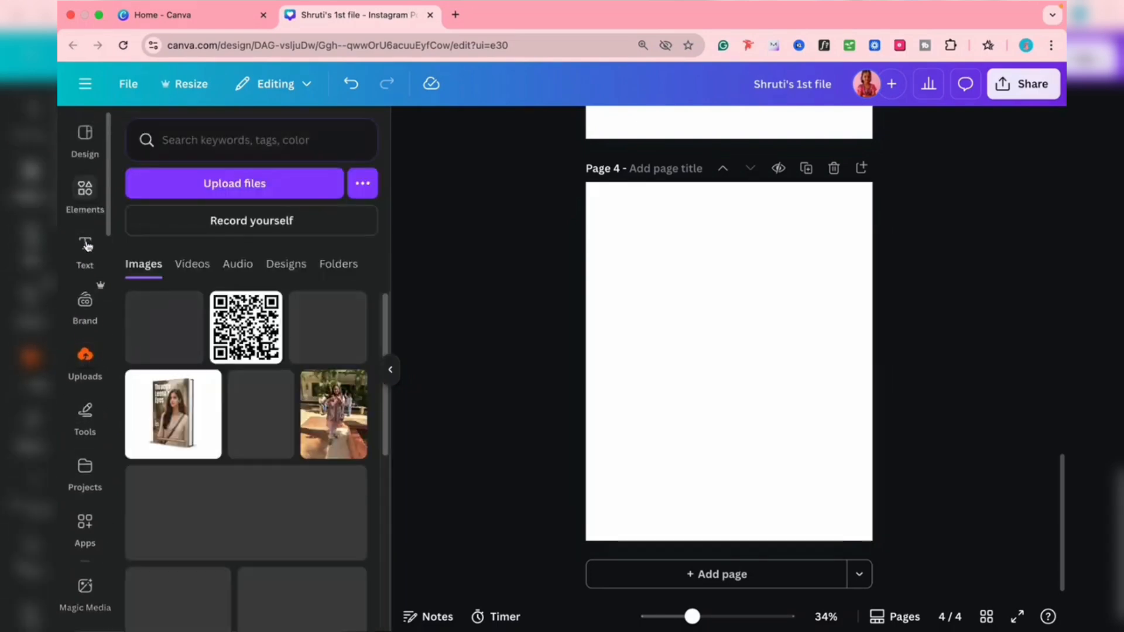
click(230, 183)
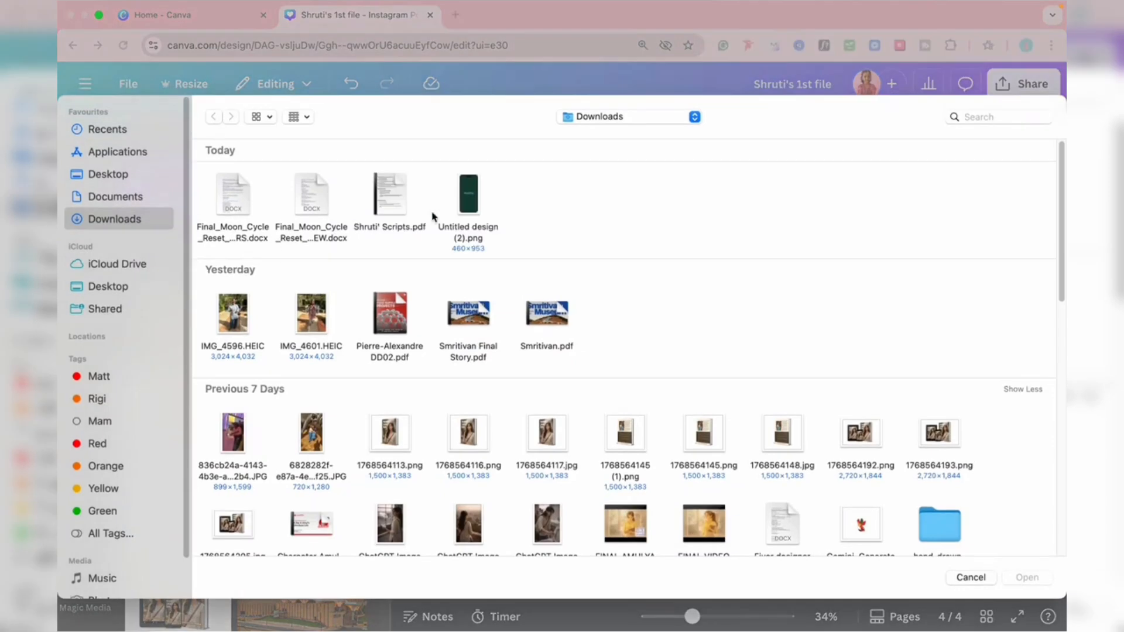
double_click(458, 229)
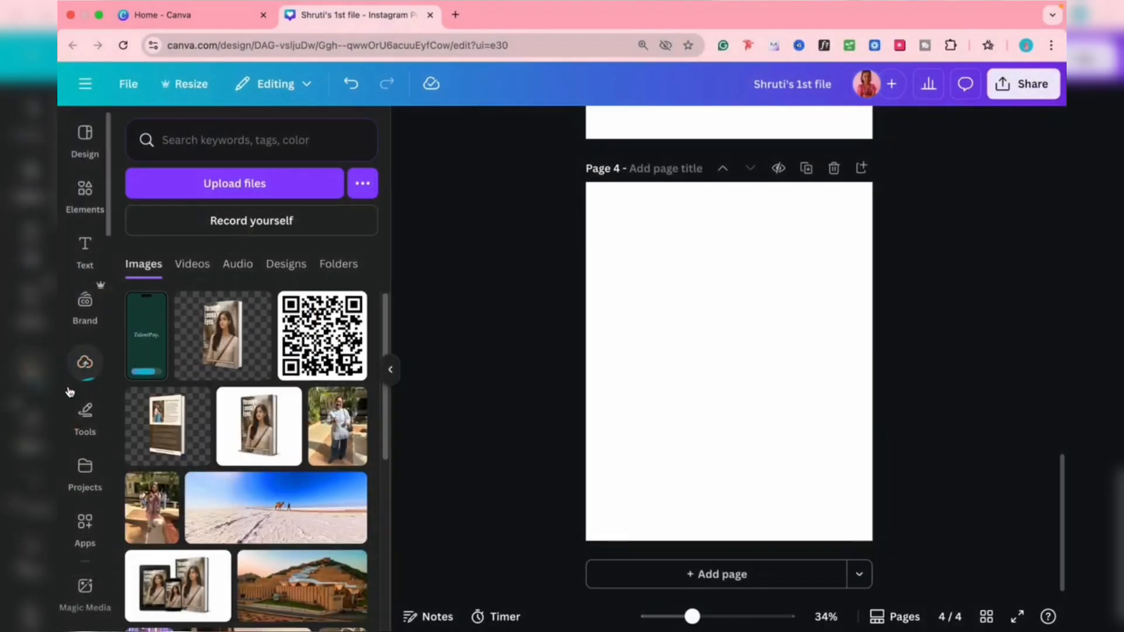
- Examine the Brand Kit's logos, colors, fonts, brand voice, photos, graphics, icons and chart styles
click(86, 300)
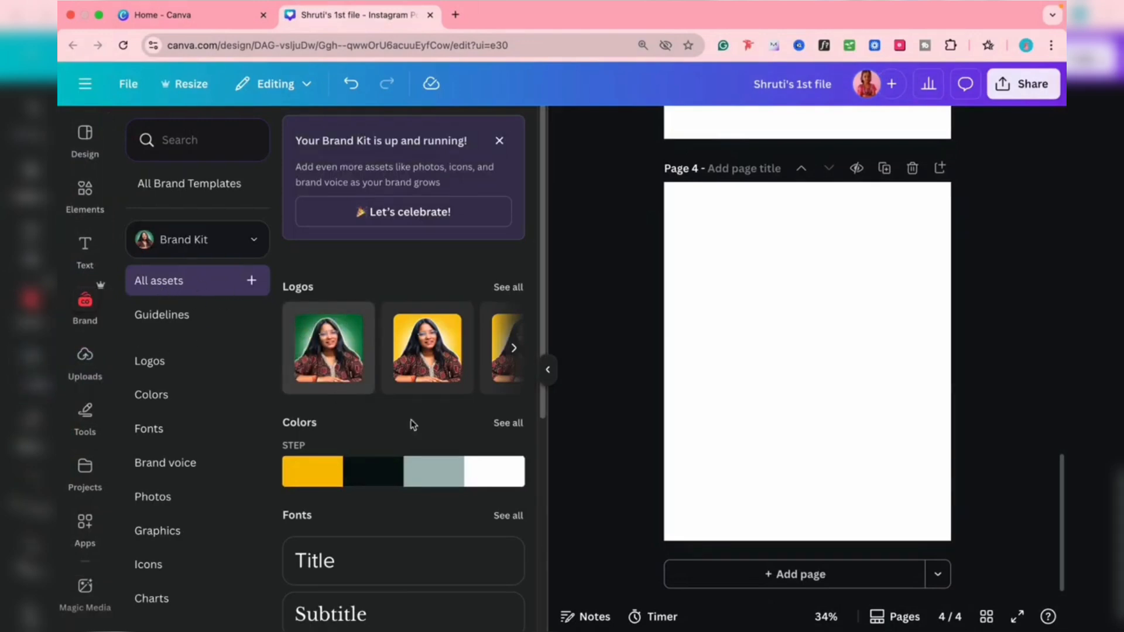
scroll(394, 375, down, 4)
scroll(404, 304, up, 3)
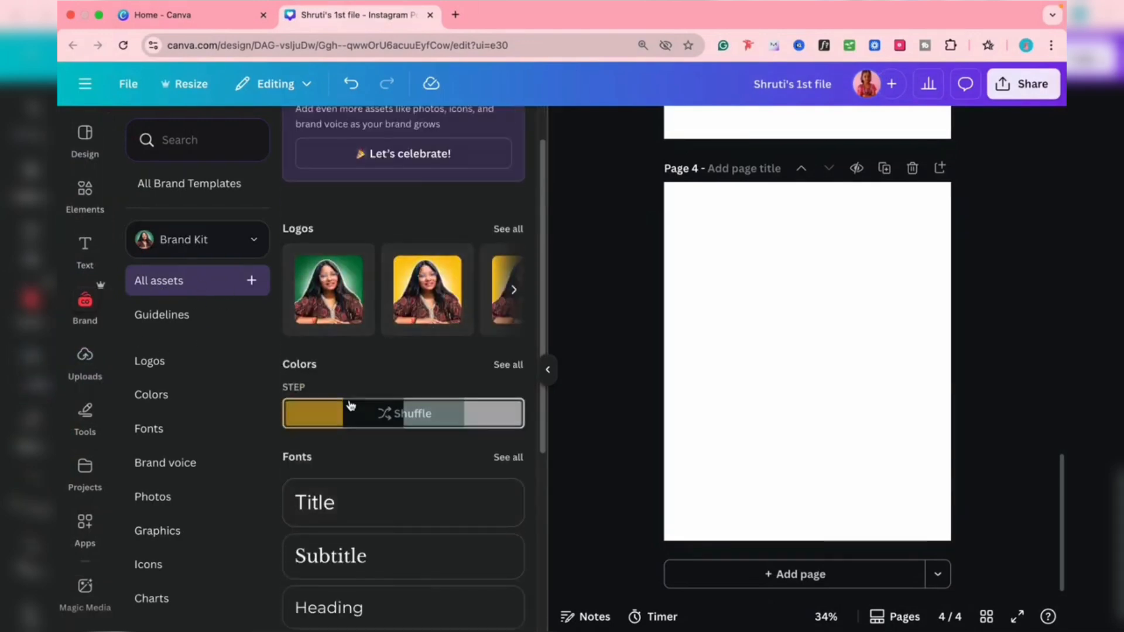
scroll(383, 405, down, 4)
scroll(387, 402, down, 4)
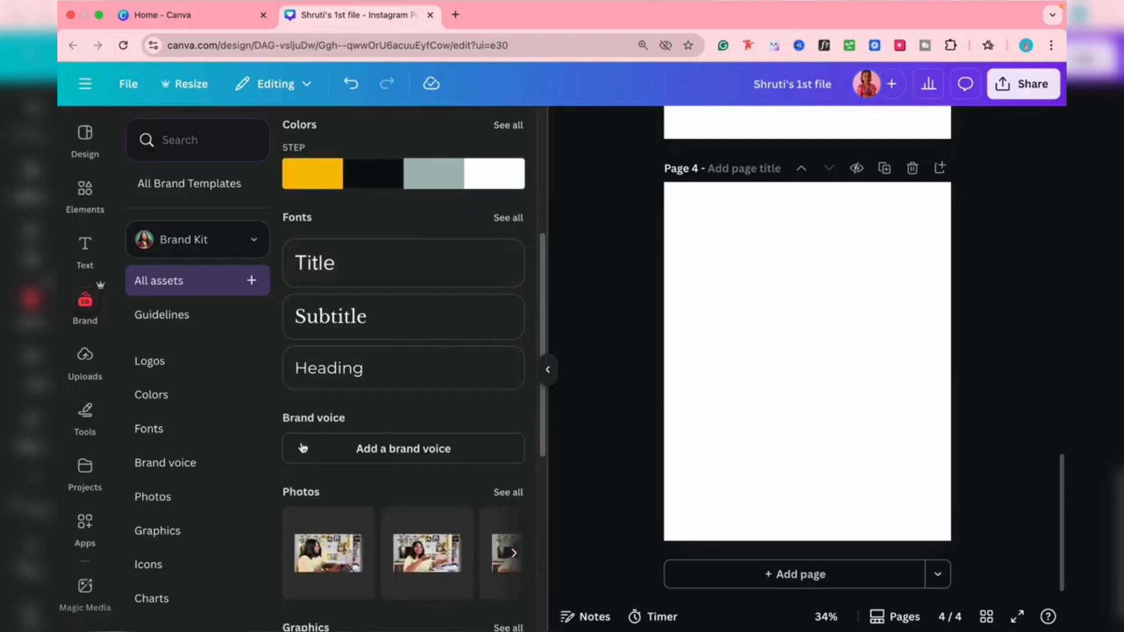
scroll(386, 457, down, 5)
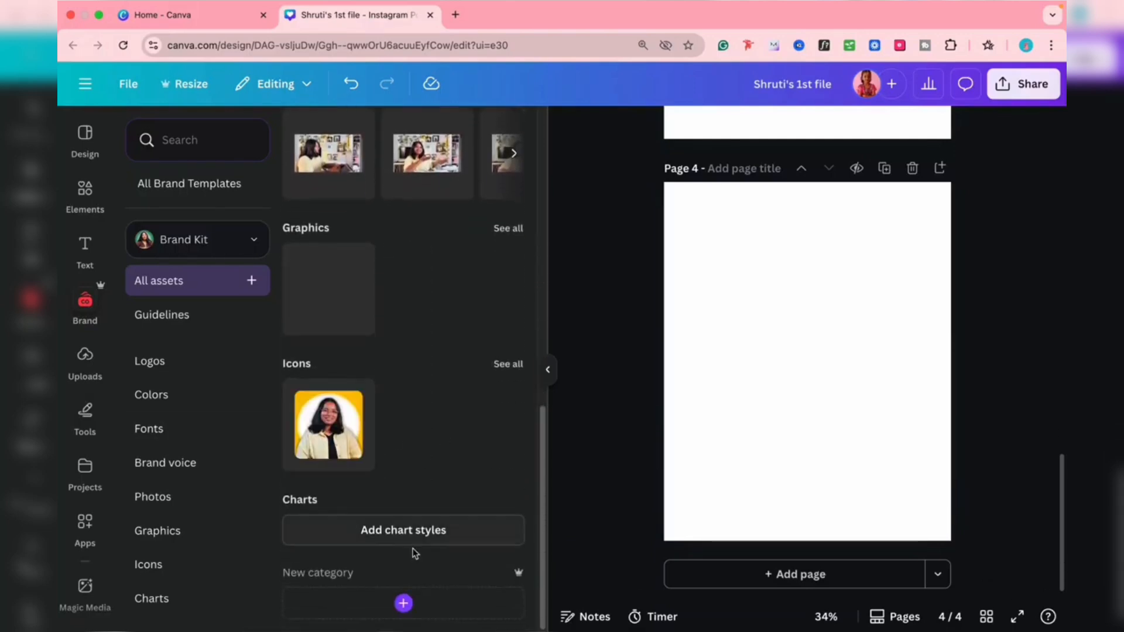
scroll(403, 350, up, 10)
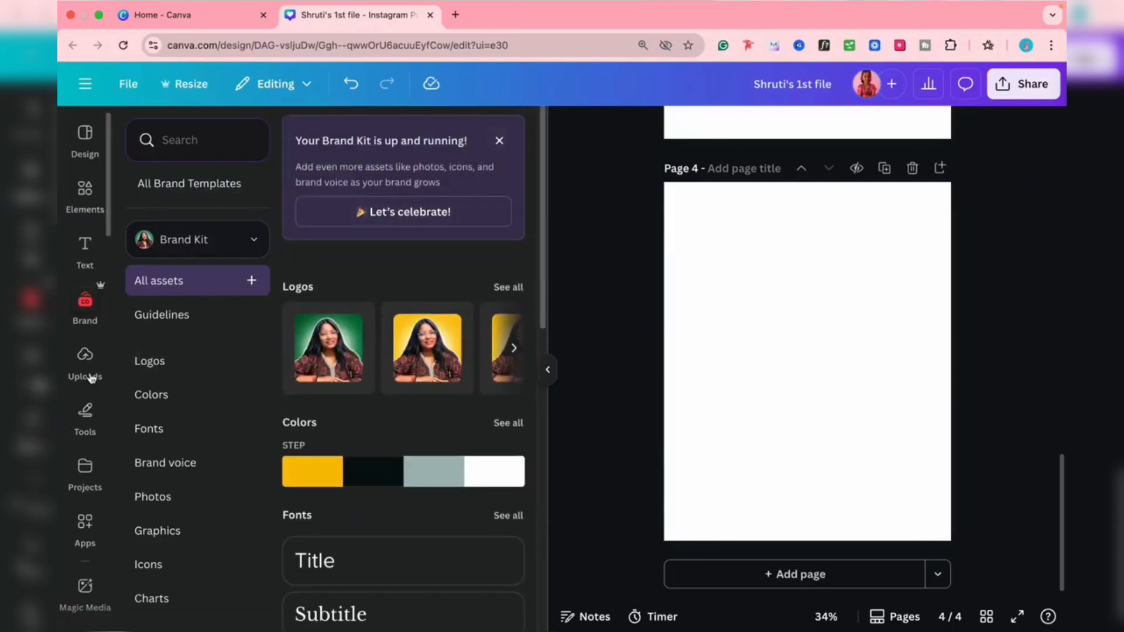
- Draw freehand loops across page 4 with the red marker, the yellow highlighter and the highlighter recolored orange
click(79, 429)
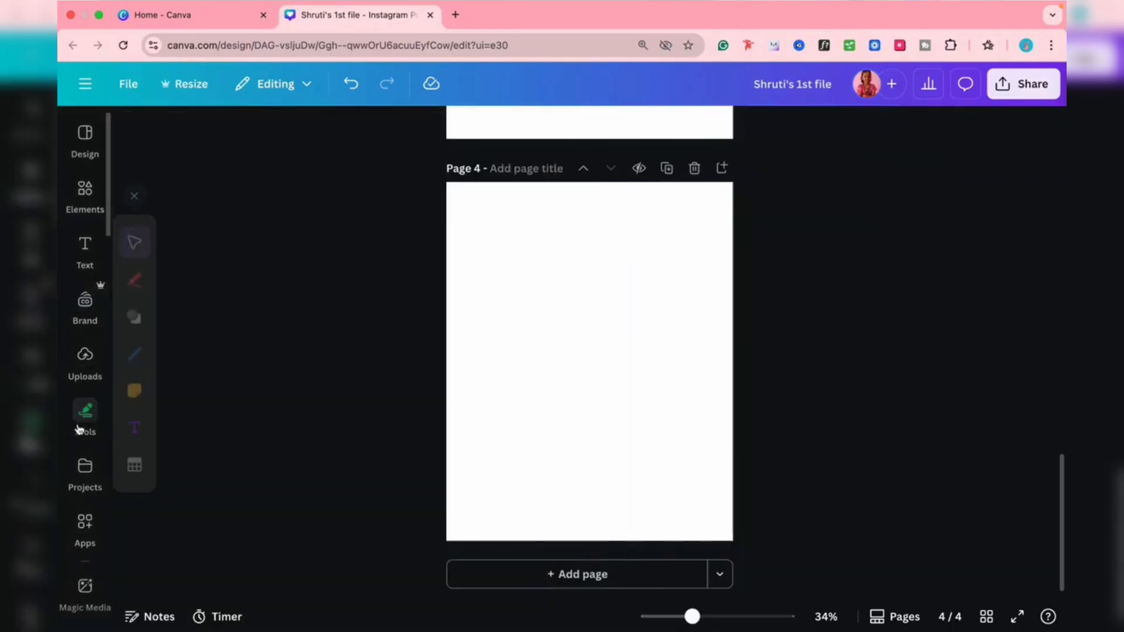
click(135, 282)
mouse_move(502, 336)
mouse_down()
mouse_move(605, 349)
mouse_move(684, 455)
mouse_move(632, 503)
mouse_up()
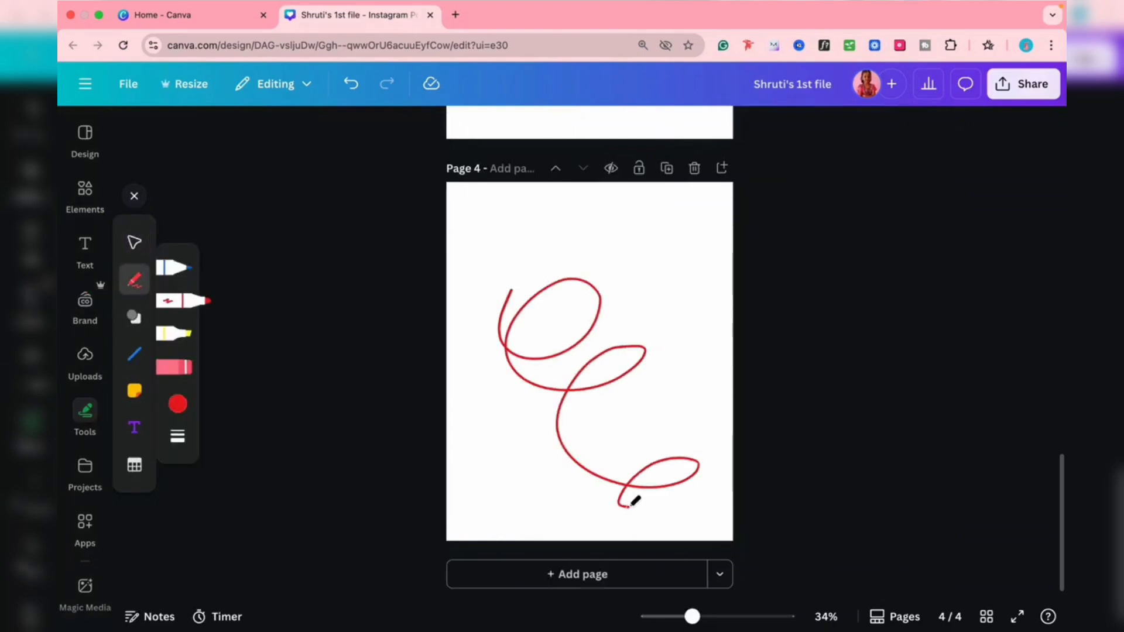
click(186, 334)
mouse_move(588, 252)
mouse_down()
mouse_move(514, 316)
mouse_move(698, 438)
mouse_up()
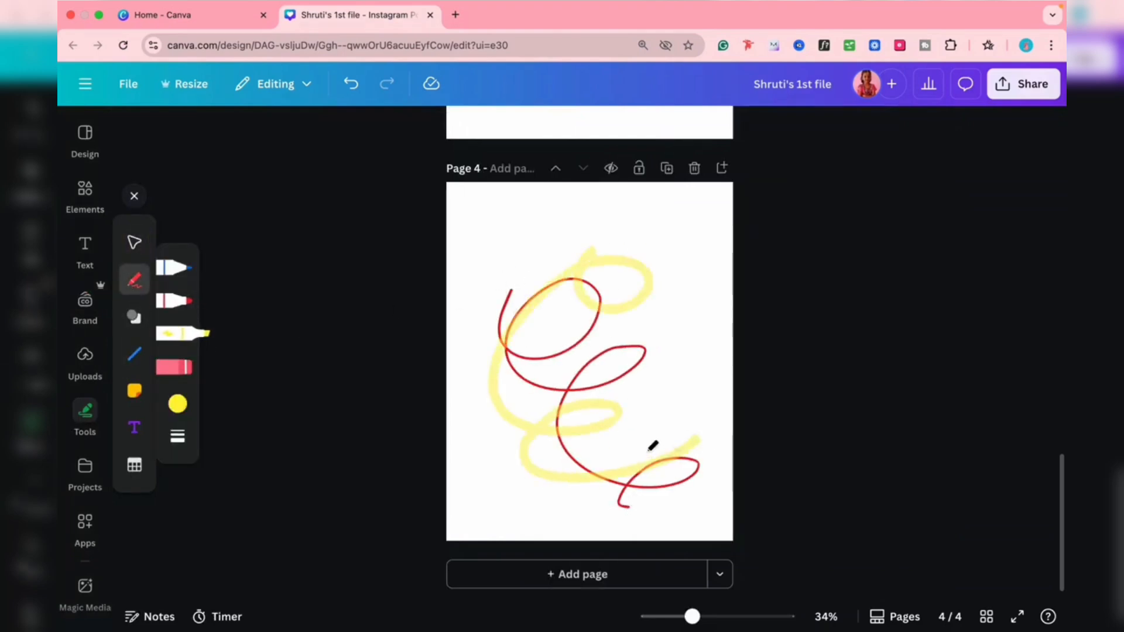
click(177, 404)
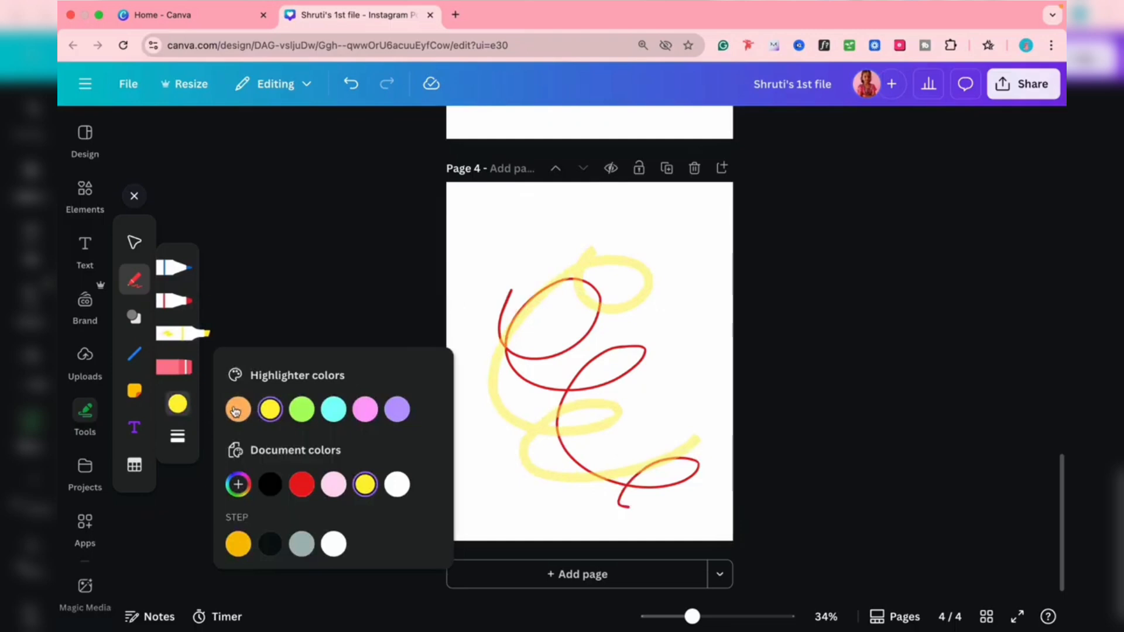
click(237, 410)
mouse_move(582, 272)
mouse_down()
mouse_move(552, 304)
mouse_move(644, 460)
mouse_up()
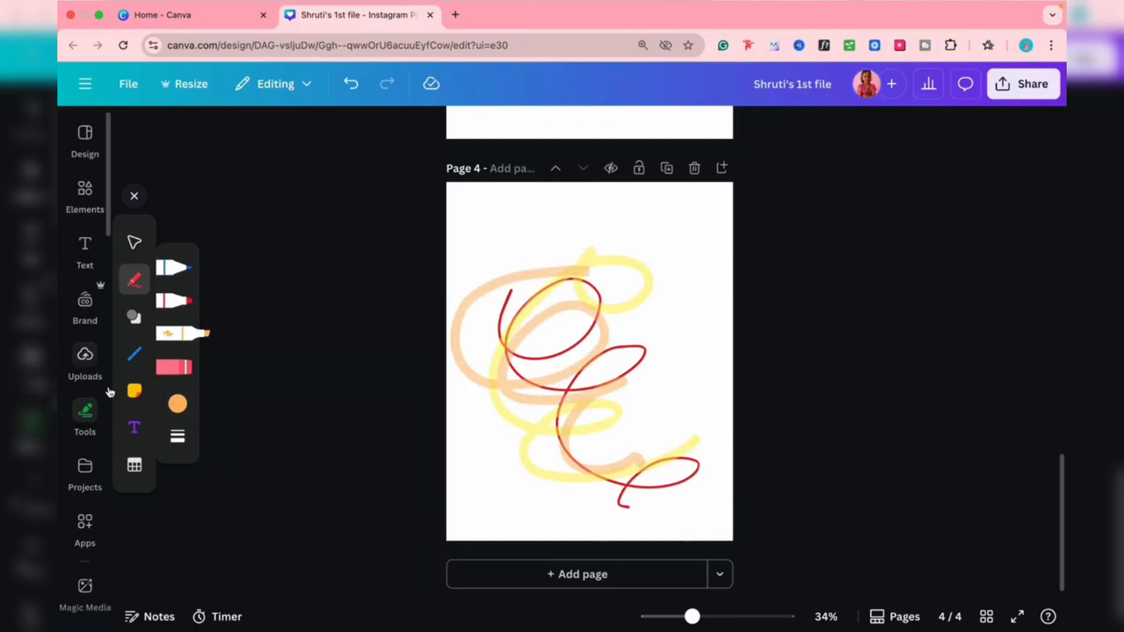
- Add an orange square shape to page 4 and move it above the scribbles, near the page's upper left
click(134, 316)
click(556, 218)
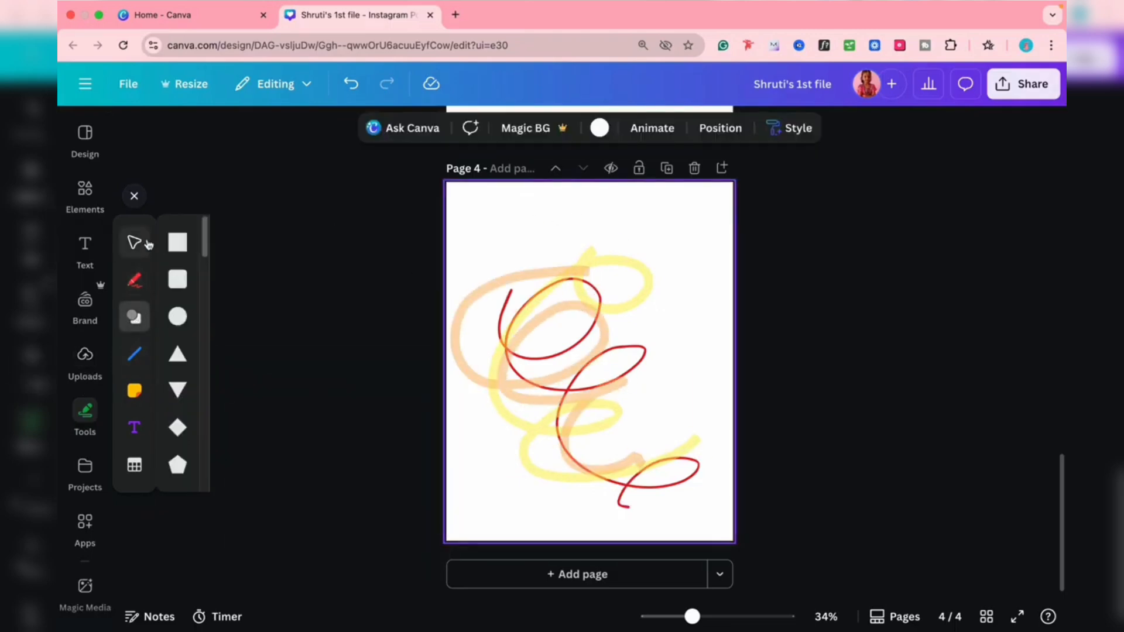
click(178, 242)
drag(590, 360, 530, 253)
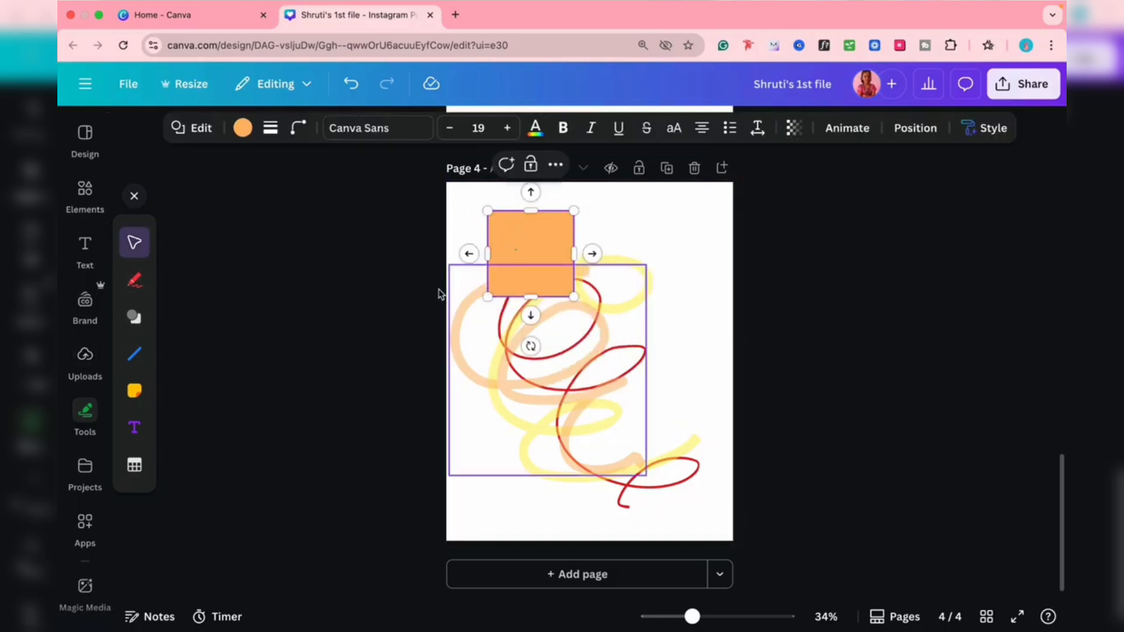
- Add a pink sticky note to page 4 and extend it with adjoining notes into a two-by-two grid
click(134, 390)
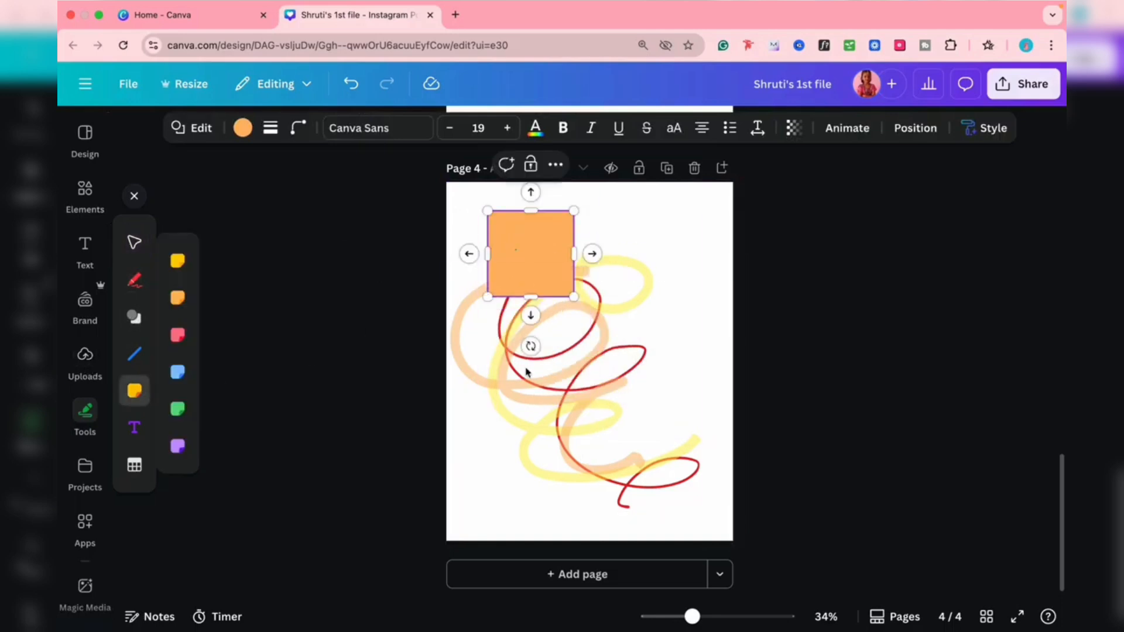
click(181, 341)
click(623, 361)
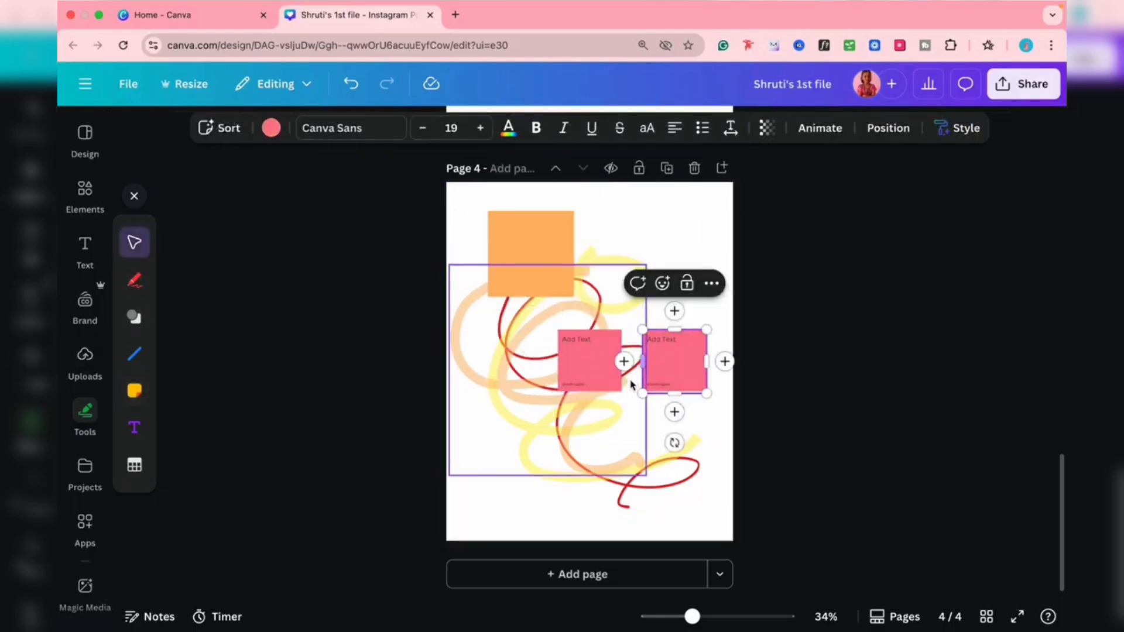
click(675, 411)
click(589, 375)
click(589, 412)
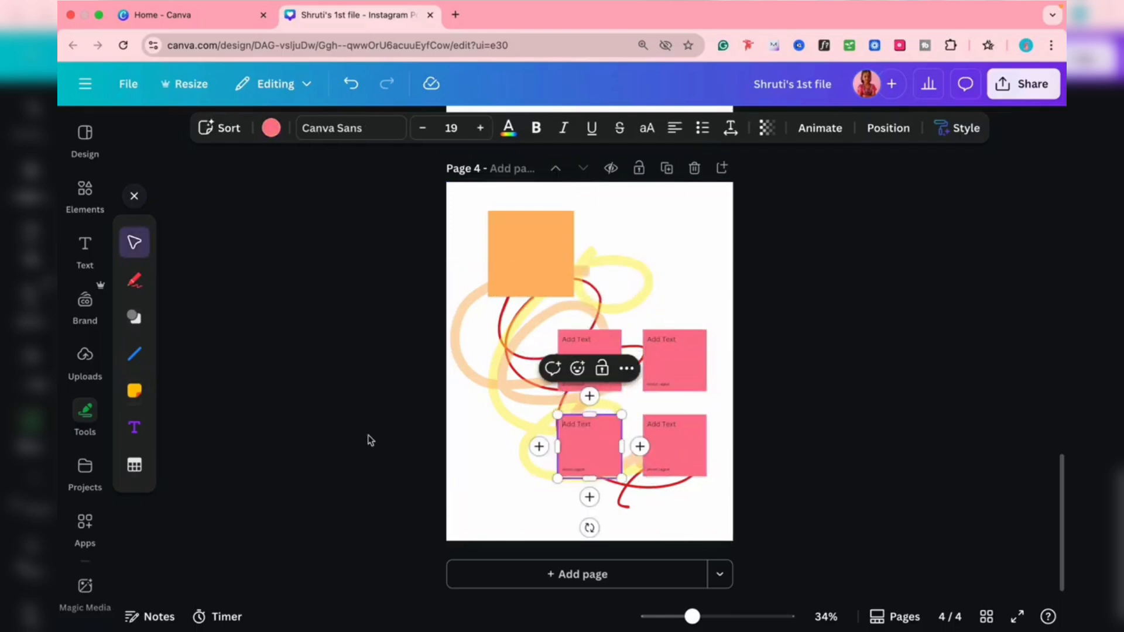
- Insert a default paragraph text box and a table with three columns and four rows on page 4
click(134, 427)
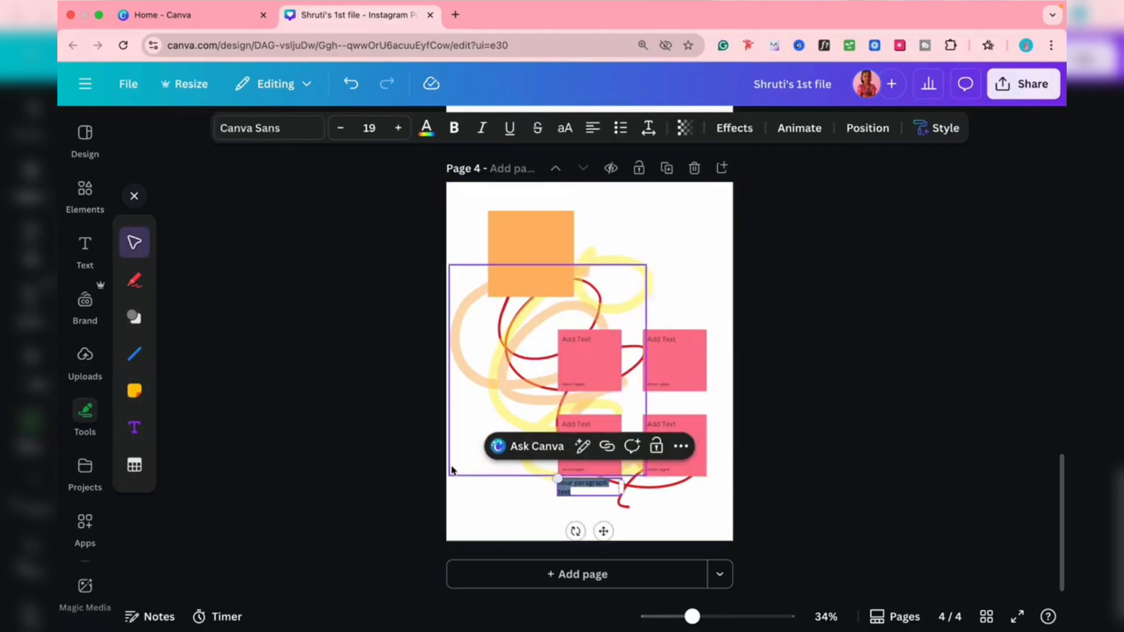
click(134, 465)
click(773, 333)
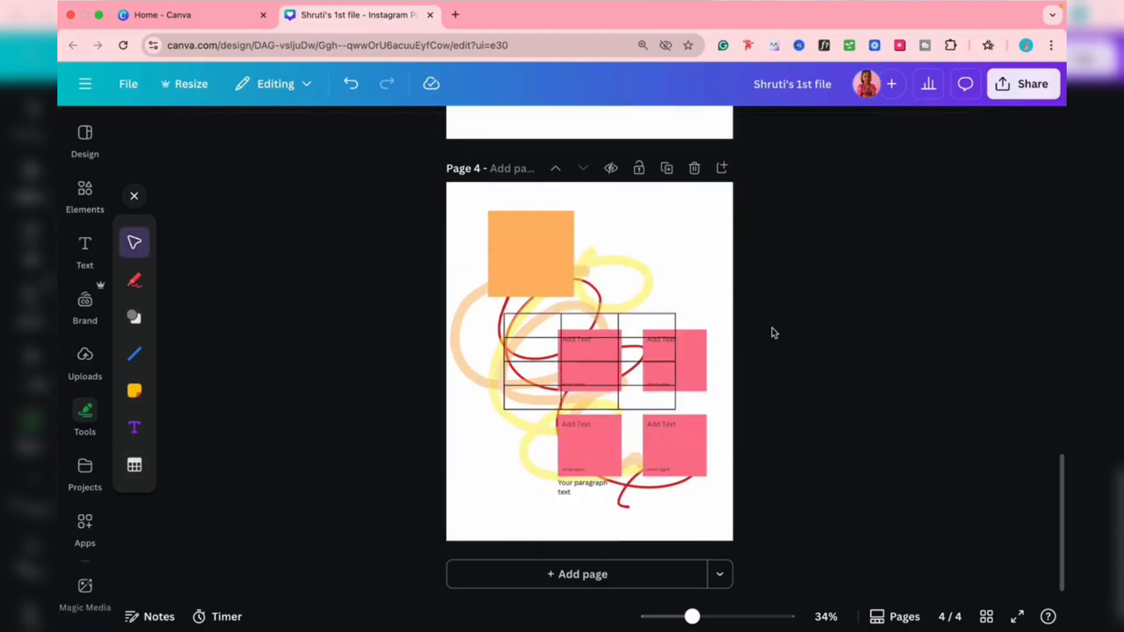
- Delete all the drawings, shapes, sticky notes, table and text from page 4
drag(810, 232, 321, 479)
key(Delete)
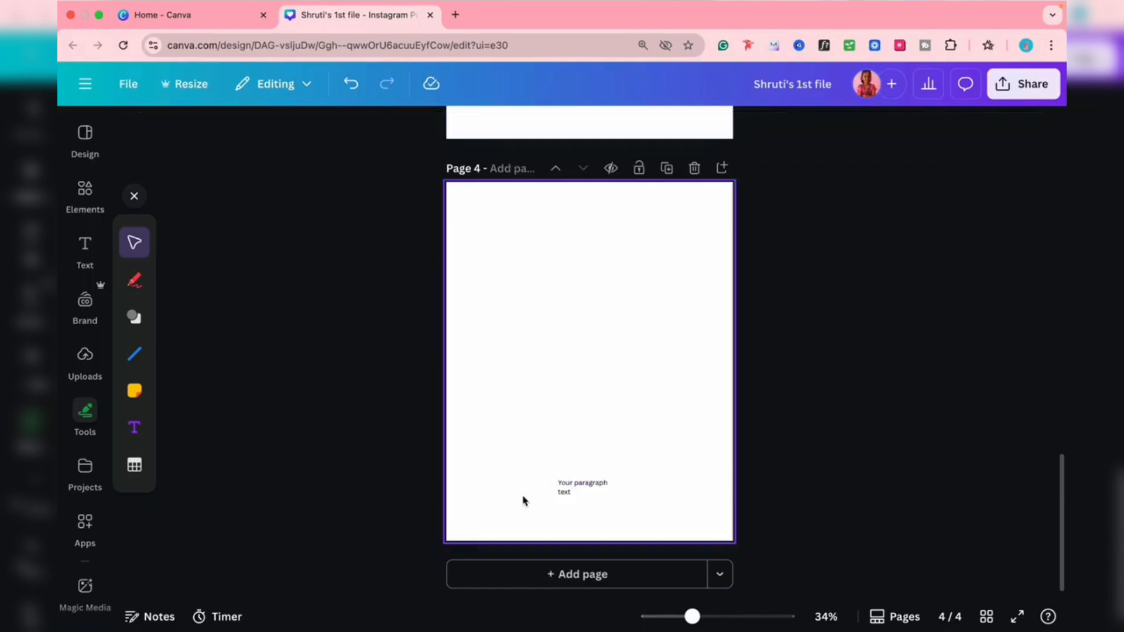
drag(477, 414, 591, 503)
key(Delete)
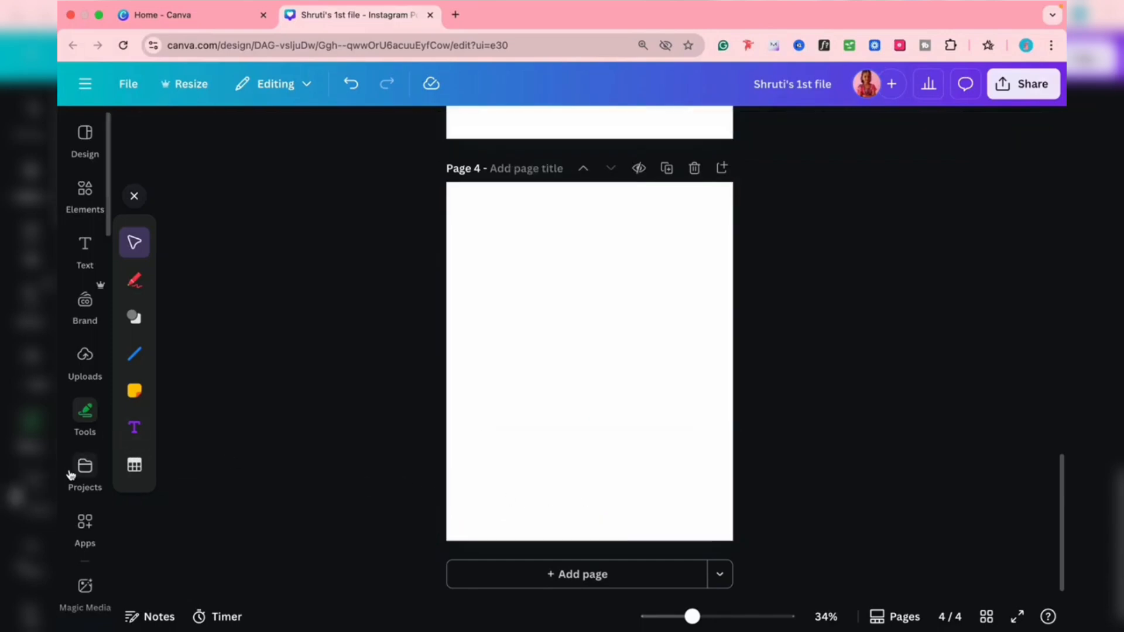
- Browse the designs and folders in Your projects and the recommended apps available to discover
click(71, 474)
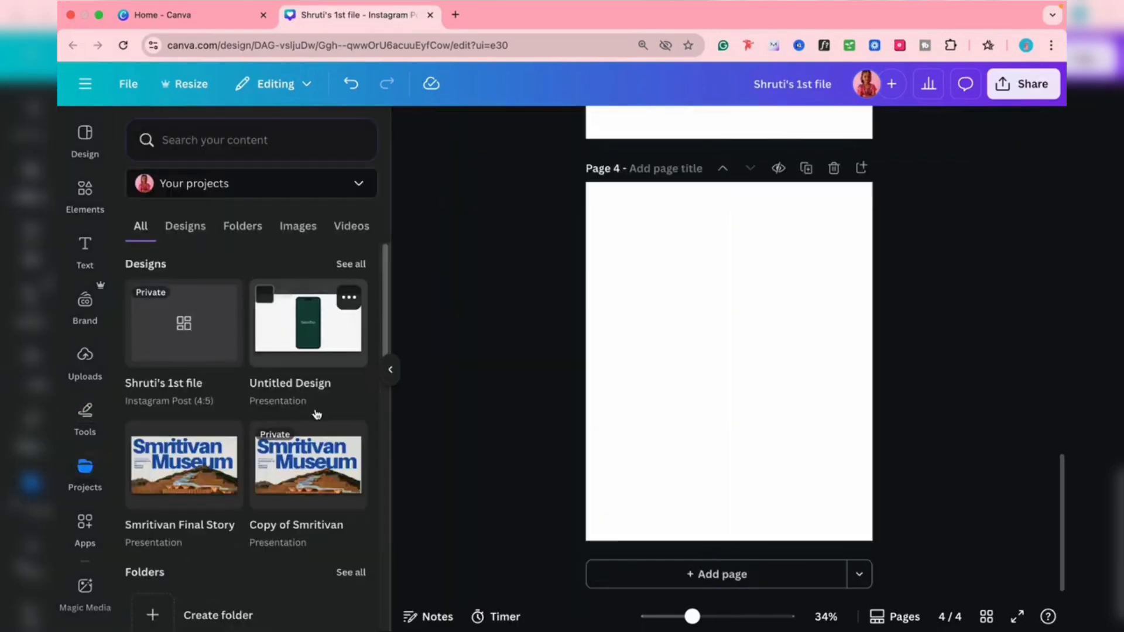
scroll(317, 414, down, 4)
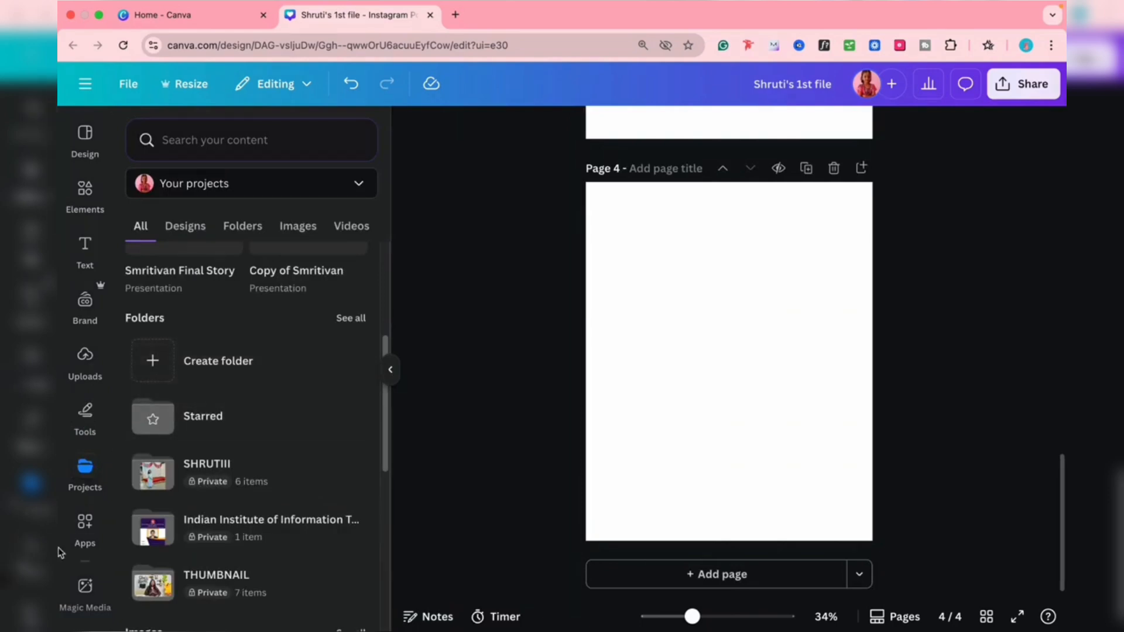
click(84, 527)
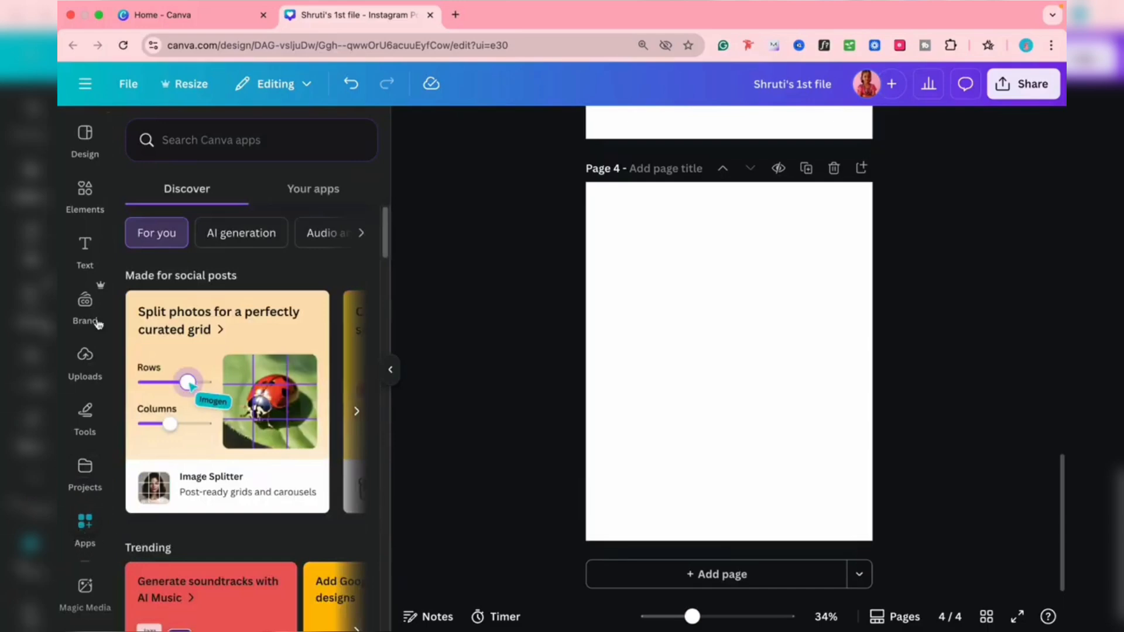
scroll(267, 447, down, 4)
scroll(263, 450, up, 4)
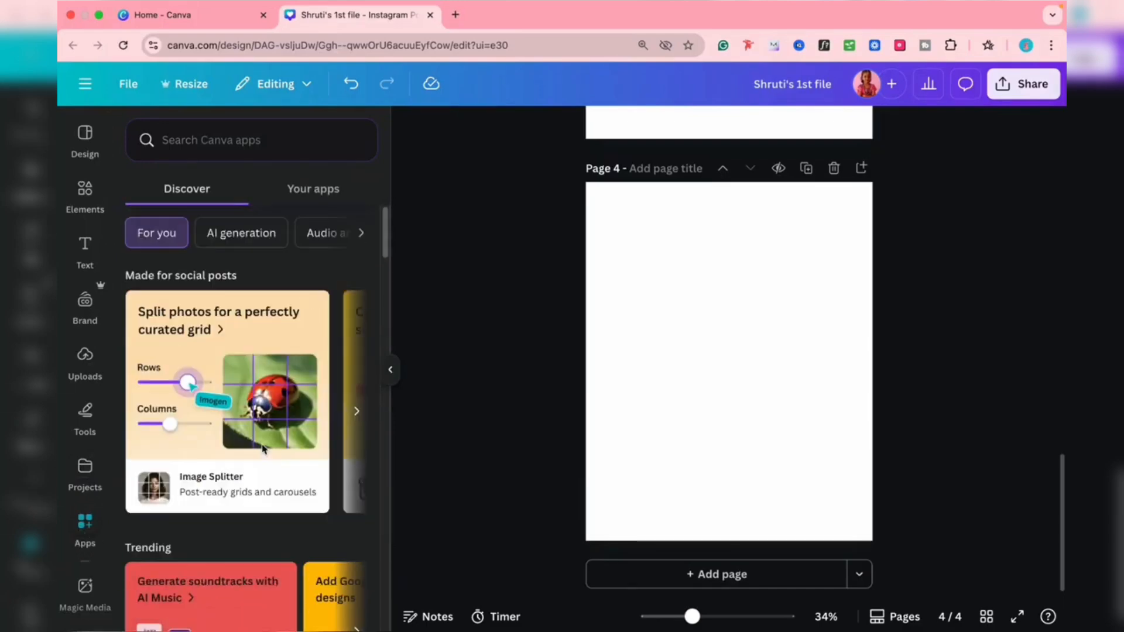
- Search the Canva apps for font, open Text Warp from the results and accept its updated permissions
click(313, 189)
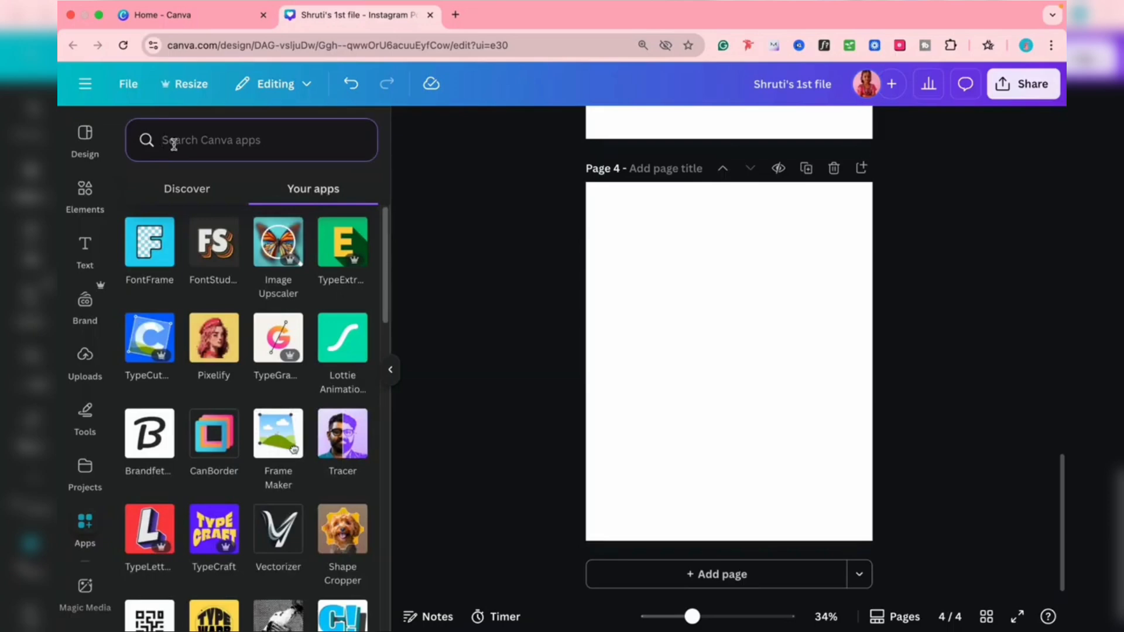
click(196, 141)
text(font)
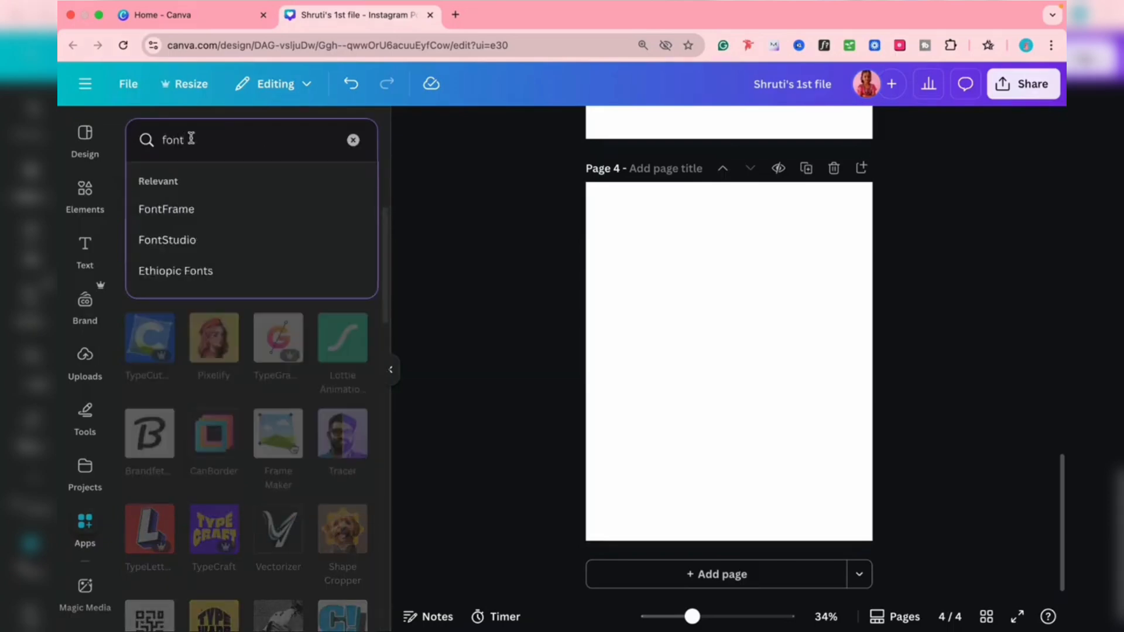
key(Return)
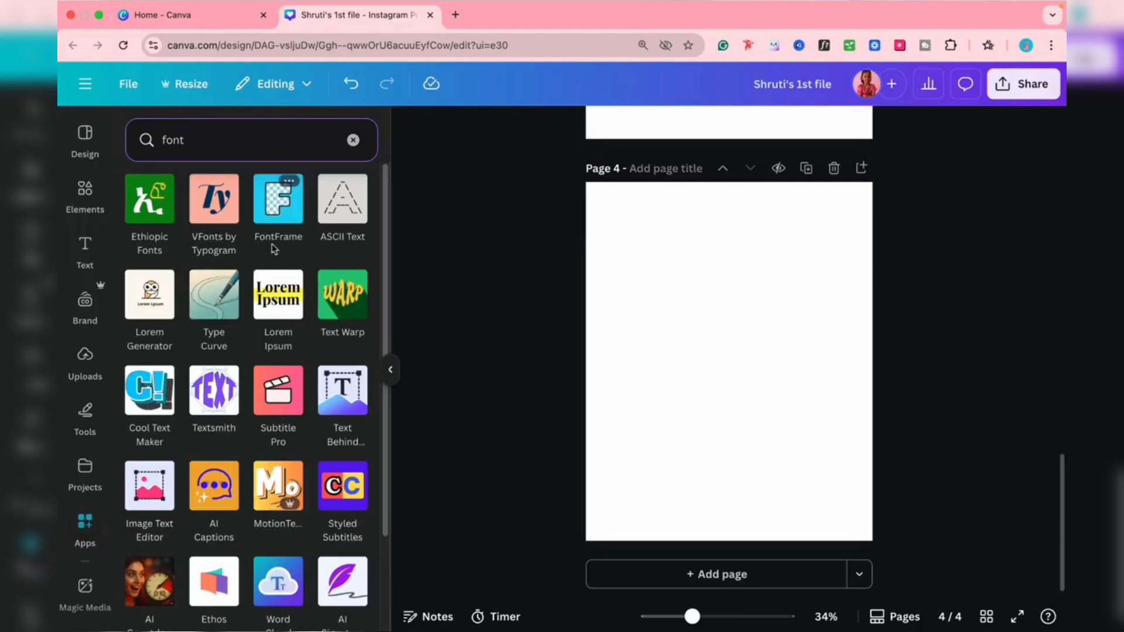
click(346, 307)
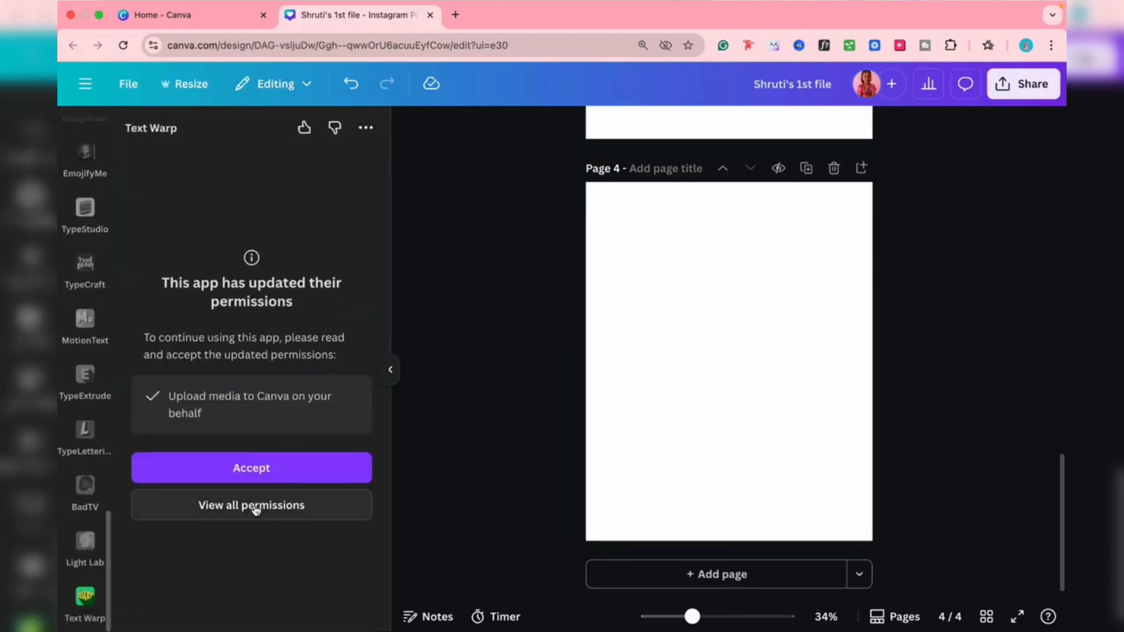
click(258, 468)
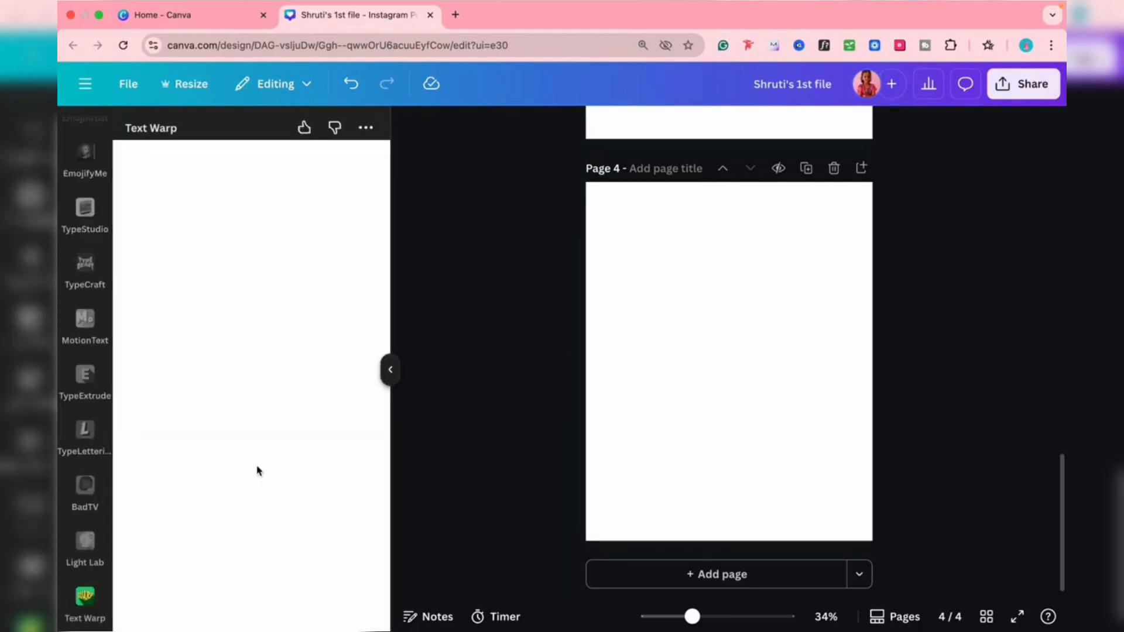
- Warp the word Type in the Text Warp preview by pulling its outline points outward on all sides
drag(254, 300, 261, 341)
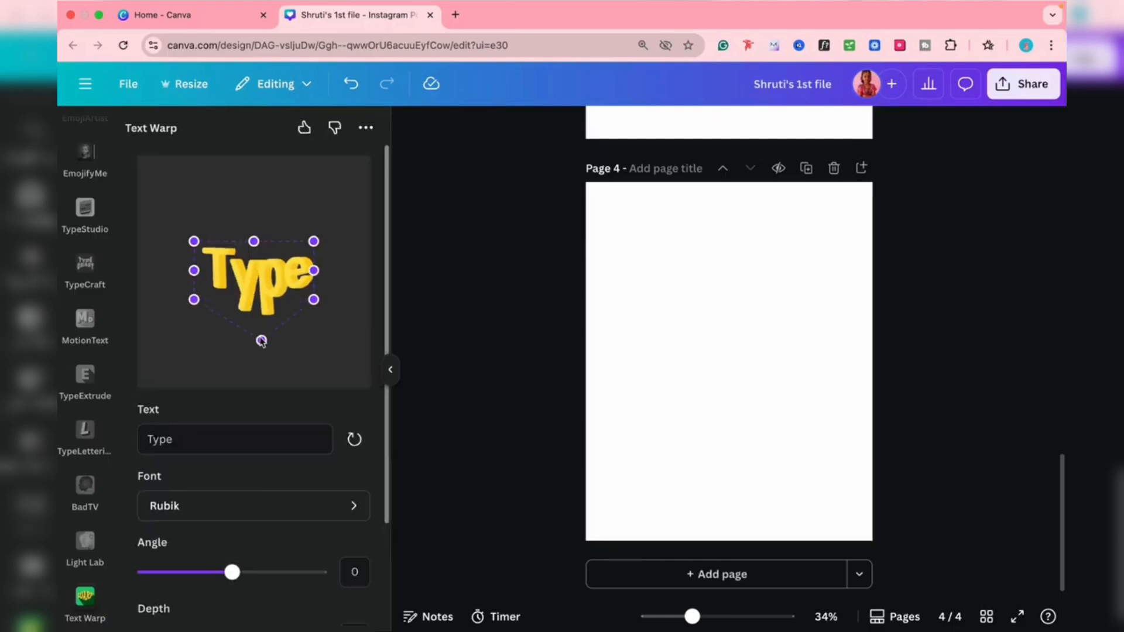
drag(255, 242, 259, 206)
drag(315, 241, 329, 218)
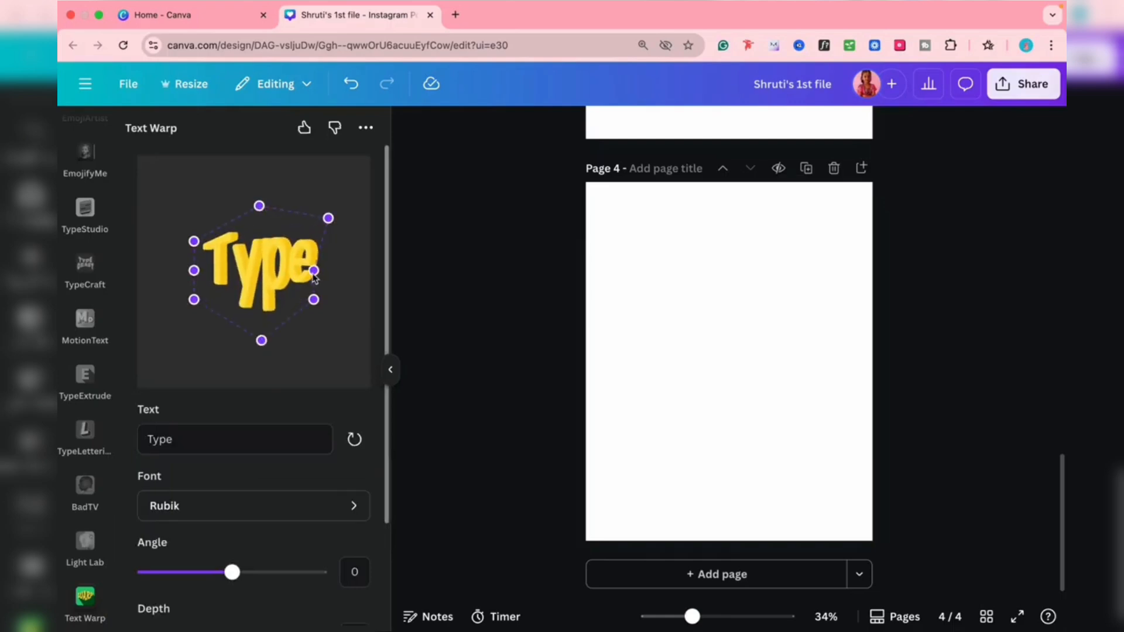
drag(315, 271, 331, 305)
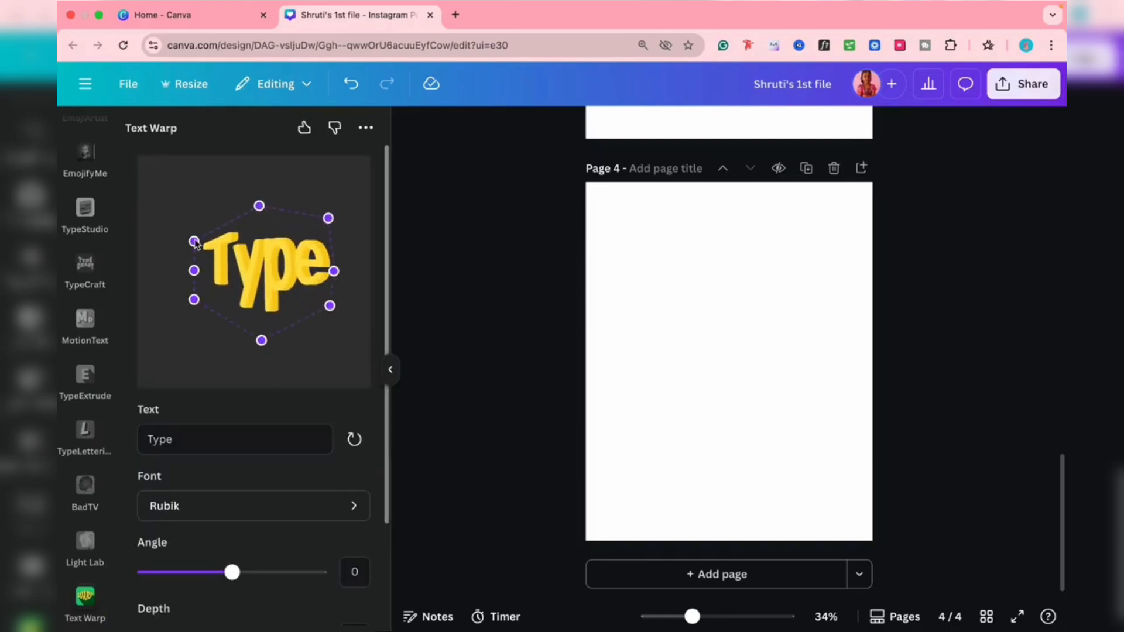
drag(193, 241, 181, 219)
drag(193, 270, 177, 334)
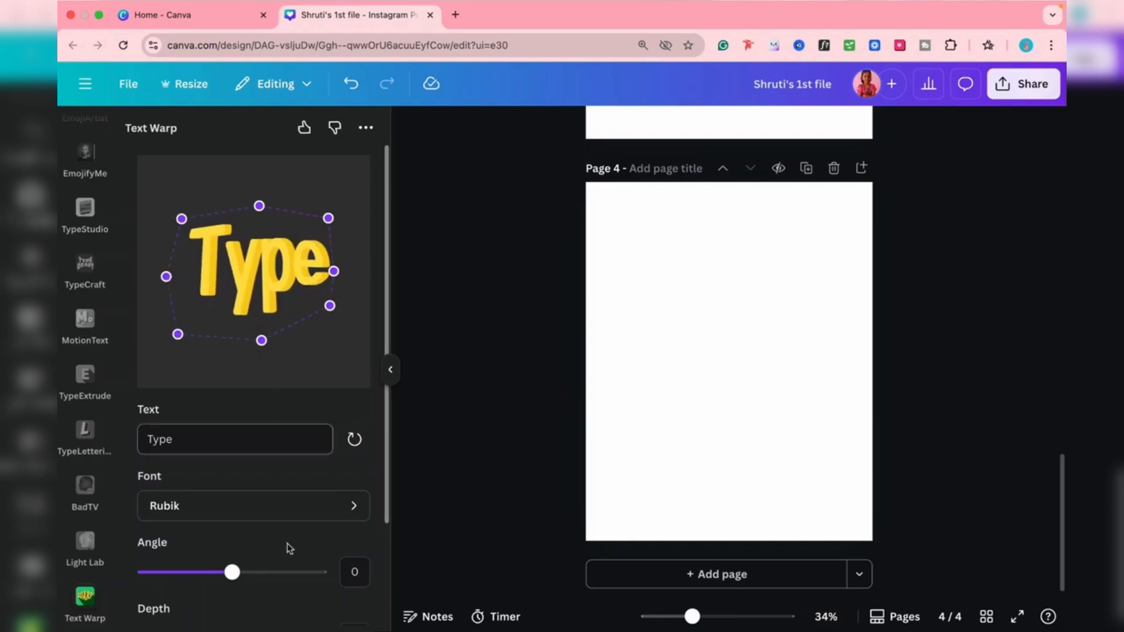
- Add the warped Type text to page 4, try a warp angle of 26, and delete the added text
scroll(220, 526, down, 3)
click(253, 597)
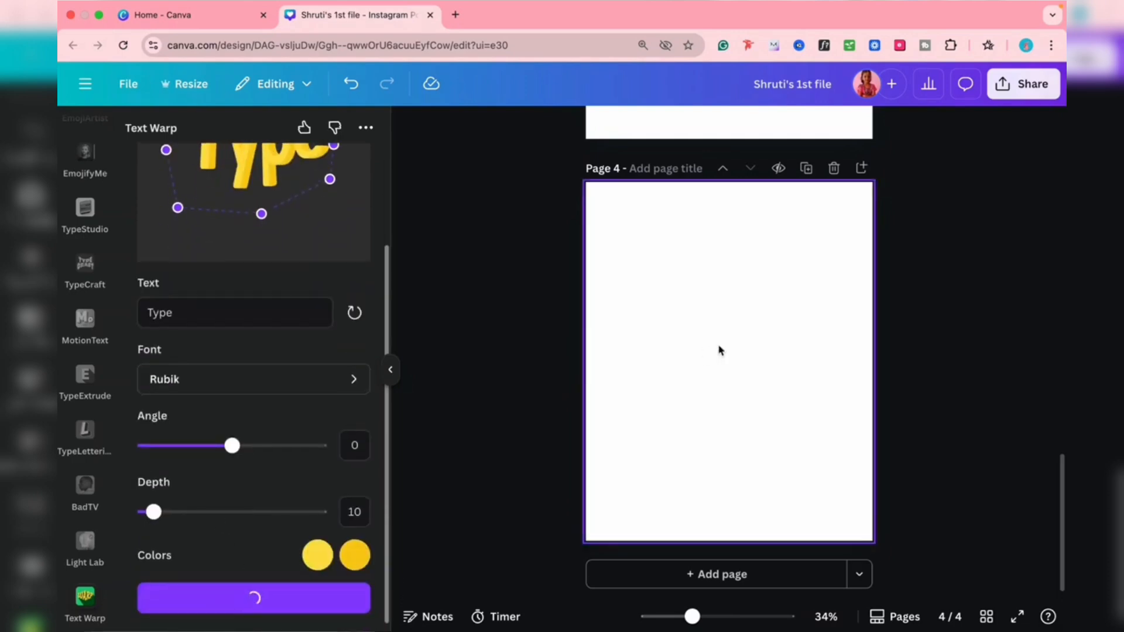
mouse_move(232, 445)
mouse_down()
mouse_move(291, 445)
mouse_move(244, 446)
mouse_up()
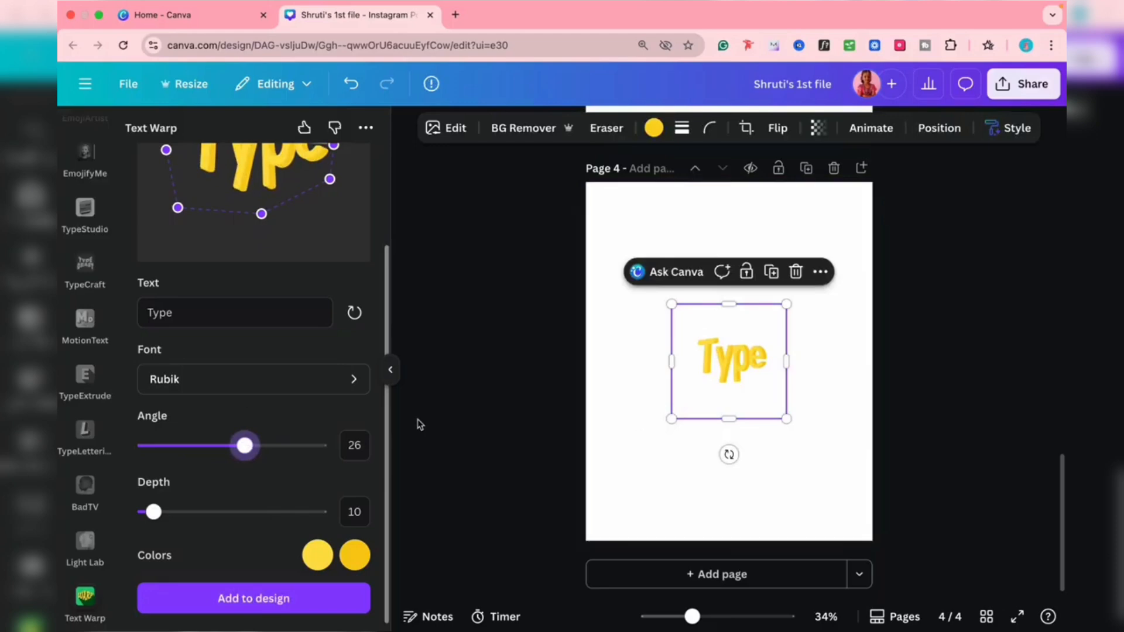
key(Delete)
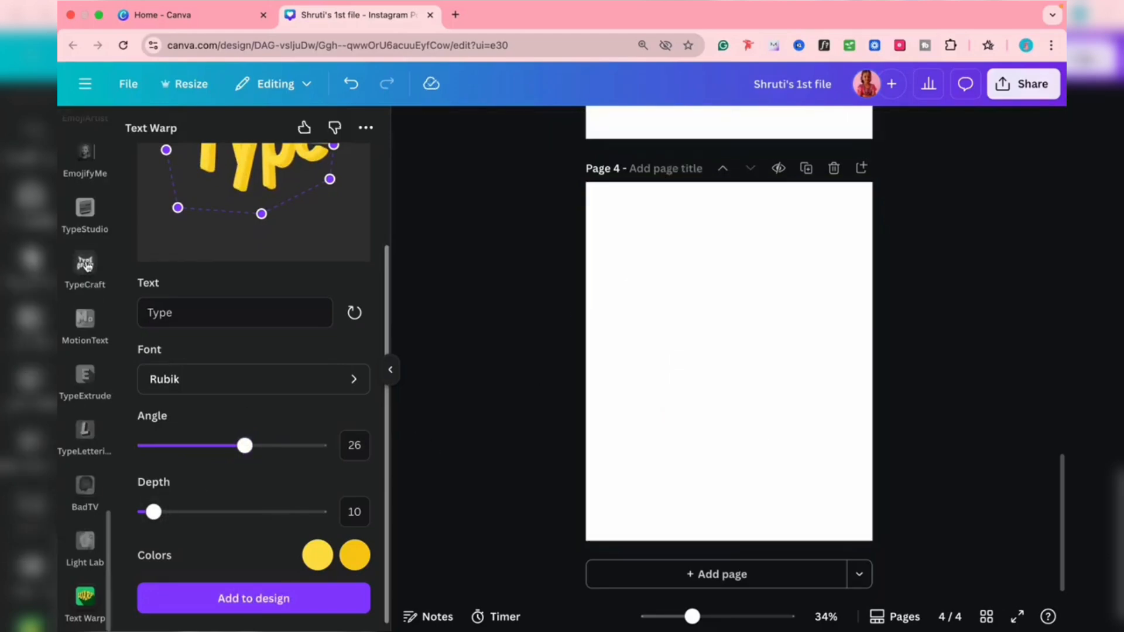
- Look through the previously used apps and return to the list of apps found for font
scroll(94, 260, up, 1)
scroll(94, 257, up, 10)
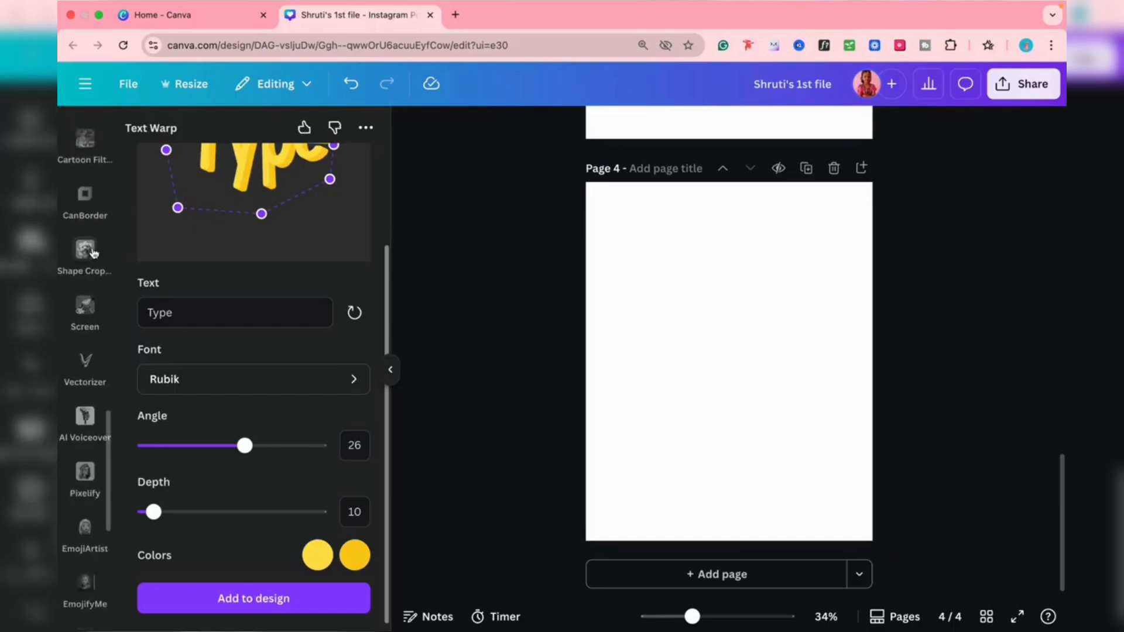
scroll(93, 253, up, 12)
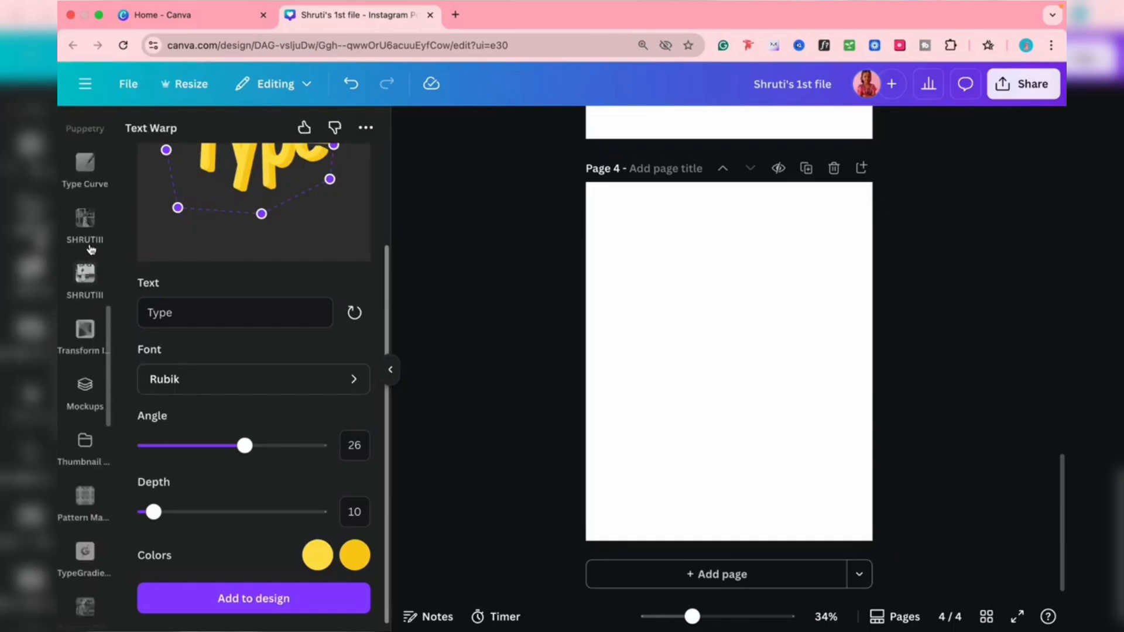
scroll(91, 240, up, 10)
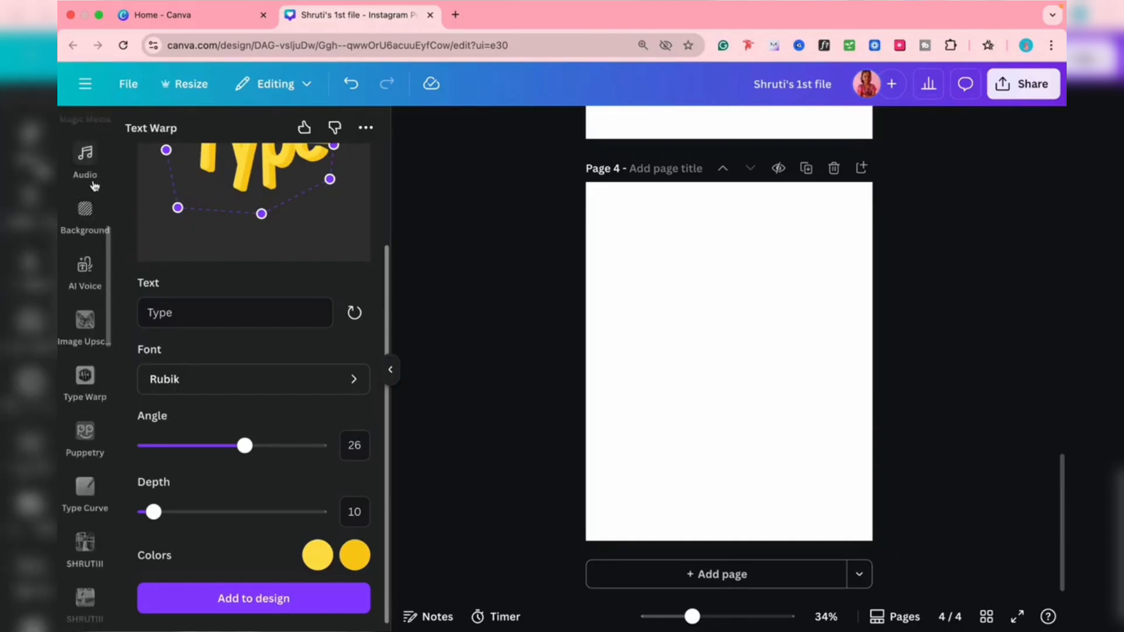
scroll(88, 190, up, 6)
click(84, 217)
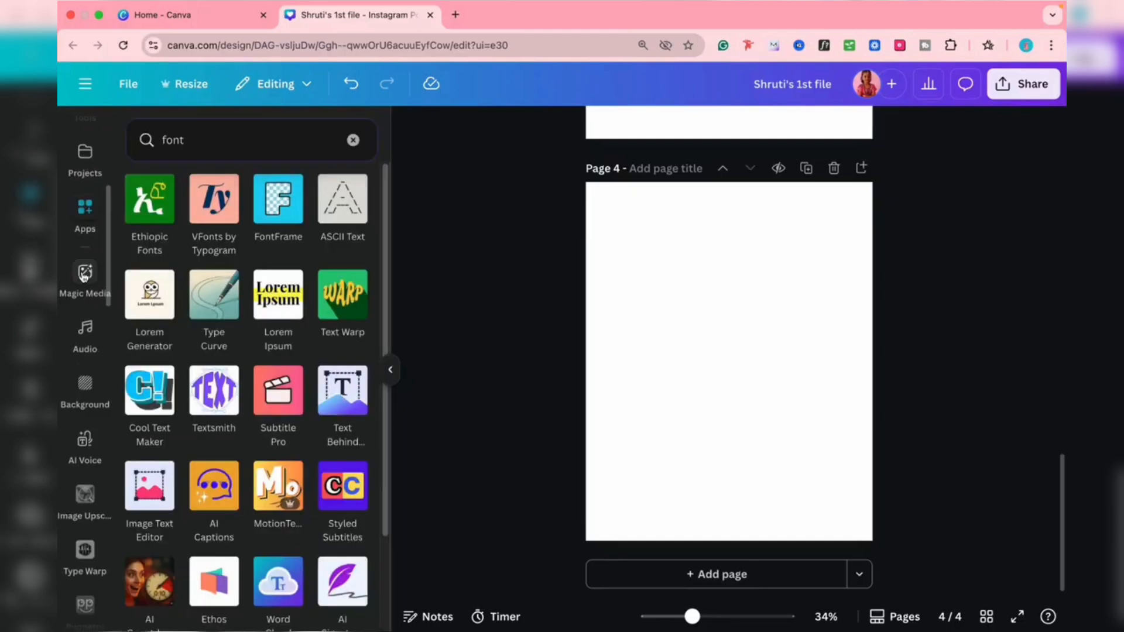
- Try a suggested image prompt in Magic Media, and generate Monoline graphics from the suggested prompt "A dinosaur in a tuxedo holding a rose"
click(85, 274)
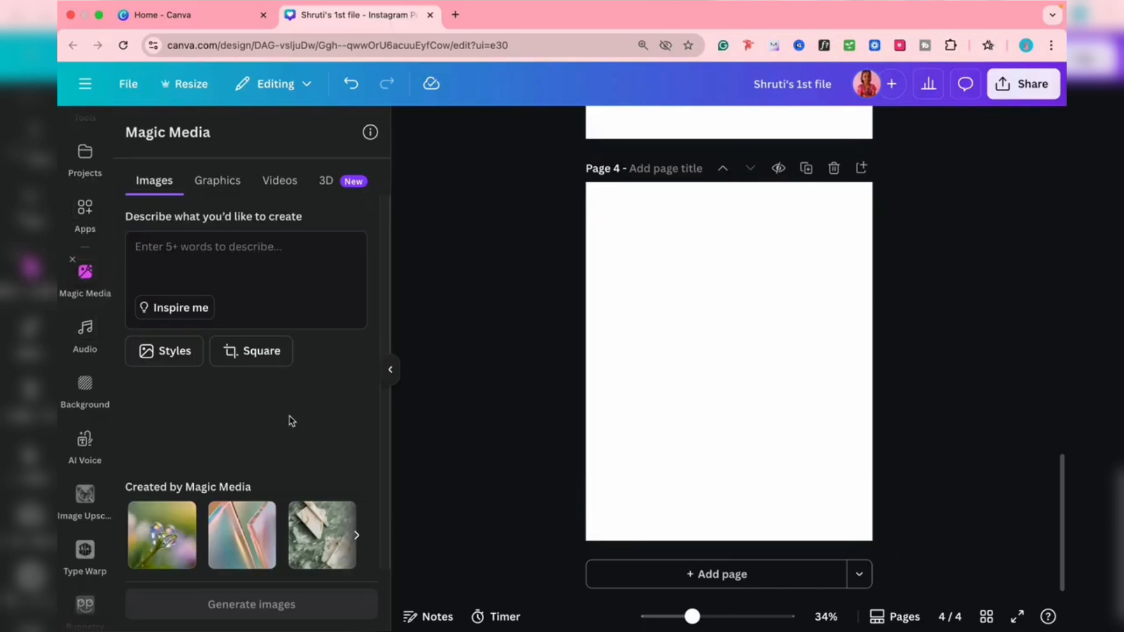
click(164, 307)
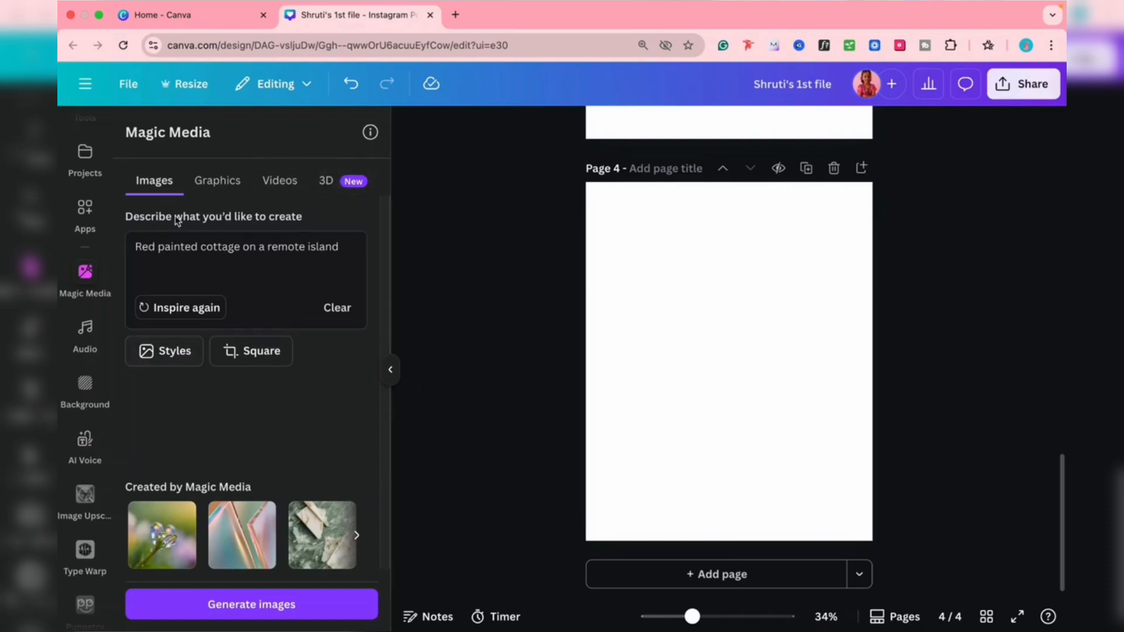
click(226, 178)
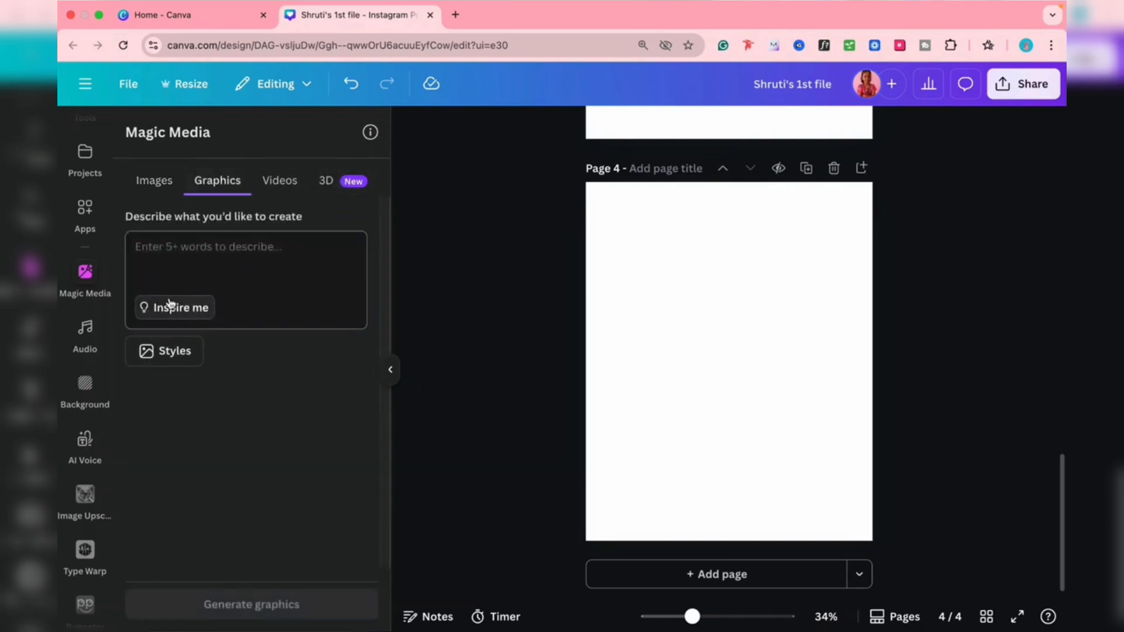
click(170, 306)
click(185, 358)
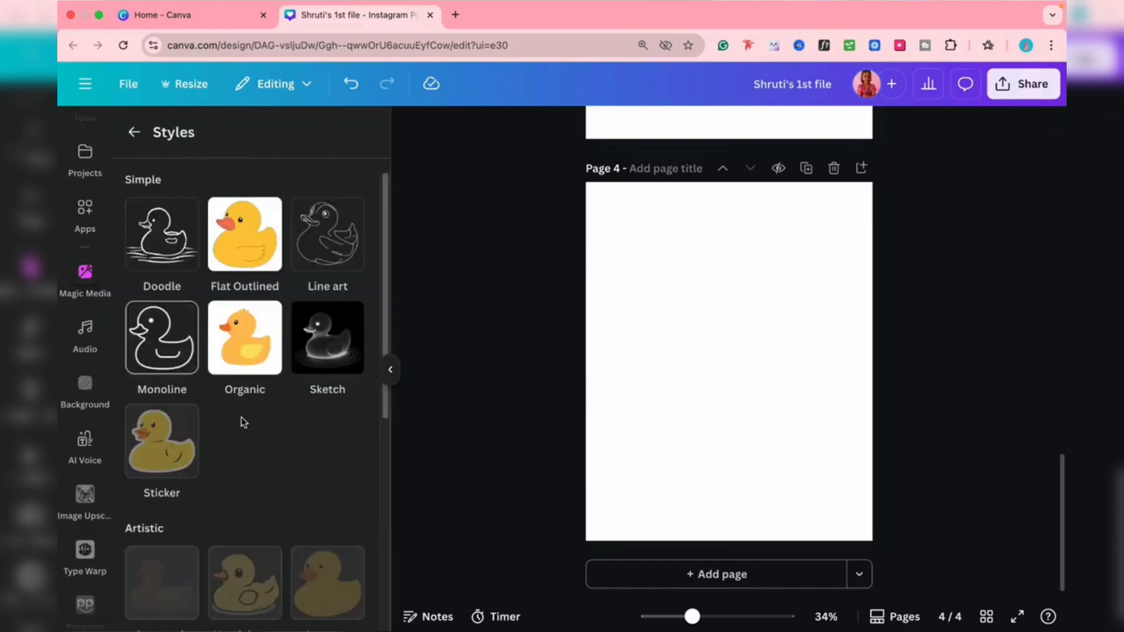
click(192, 334)
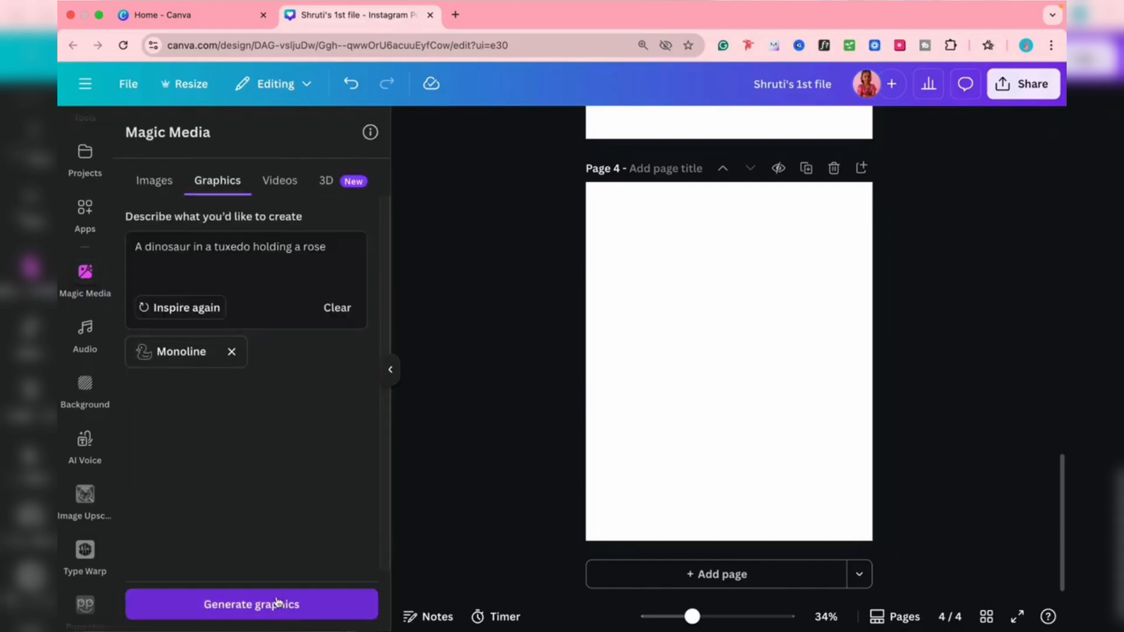
click(220, 611)
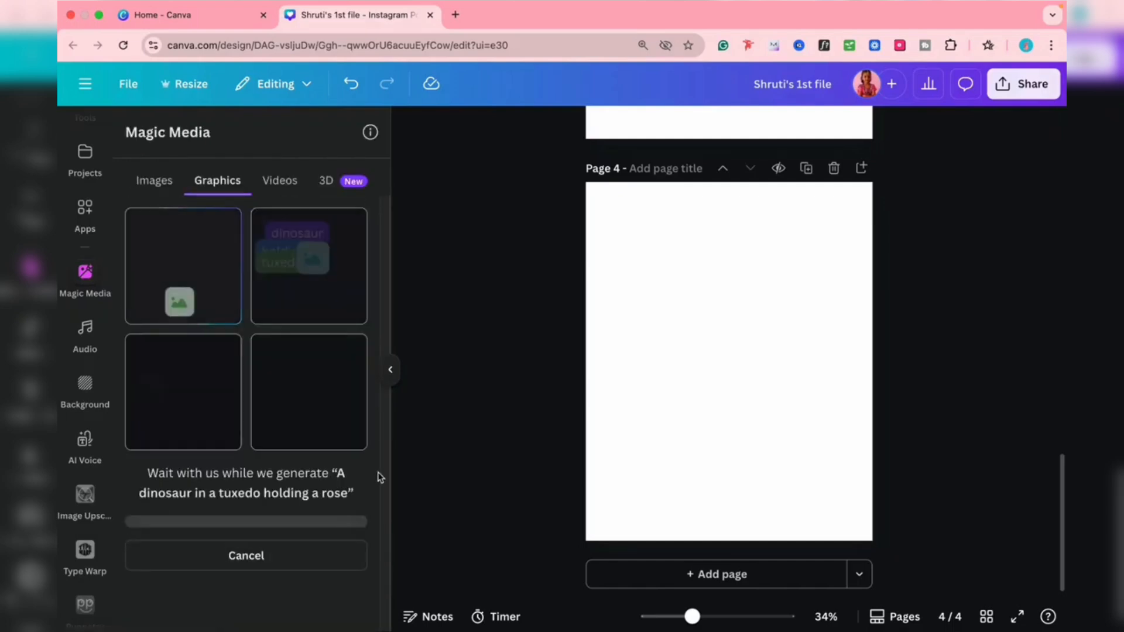
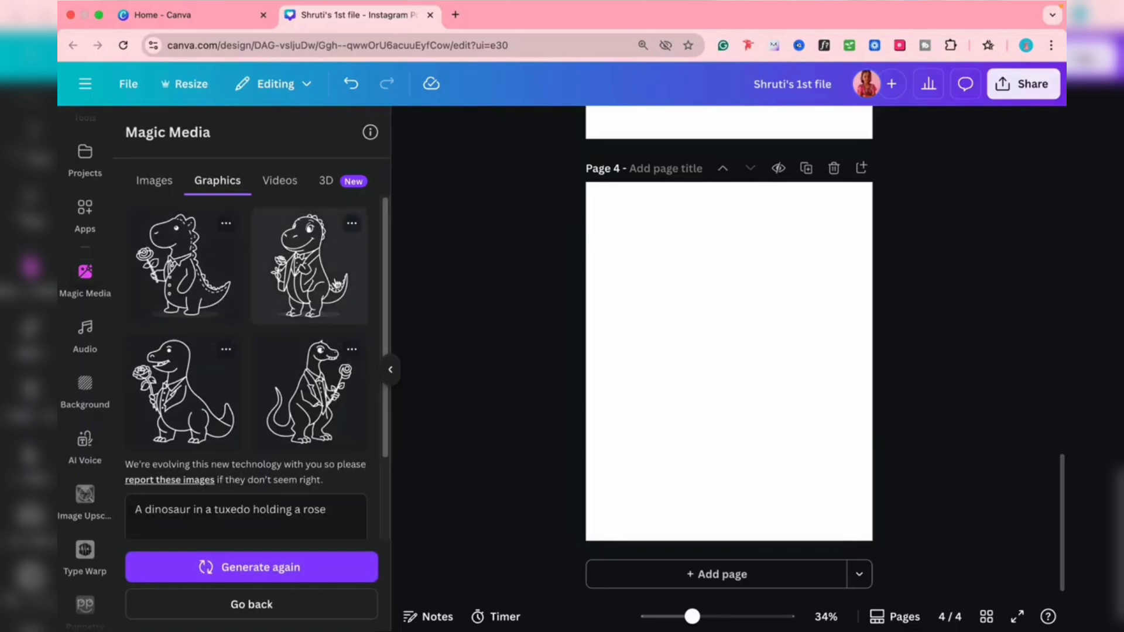
- Place the second generated dinosaur graphic on page 4, then enlarge it and position it centrally in the lower part of the page
click(352, 288)
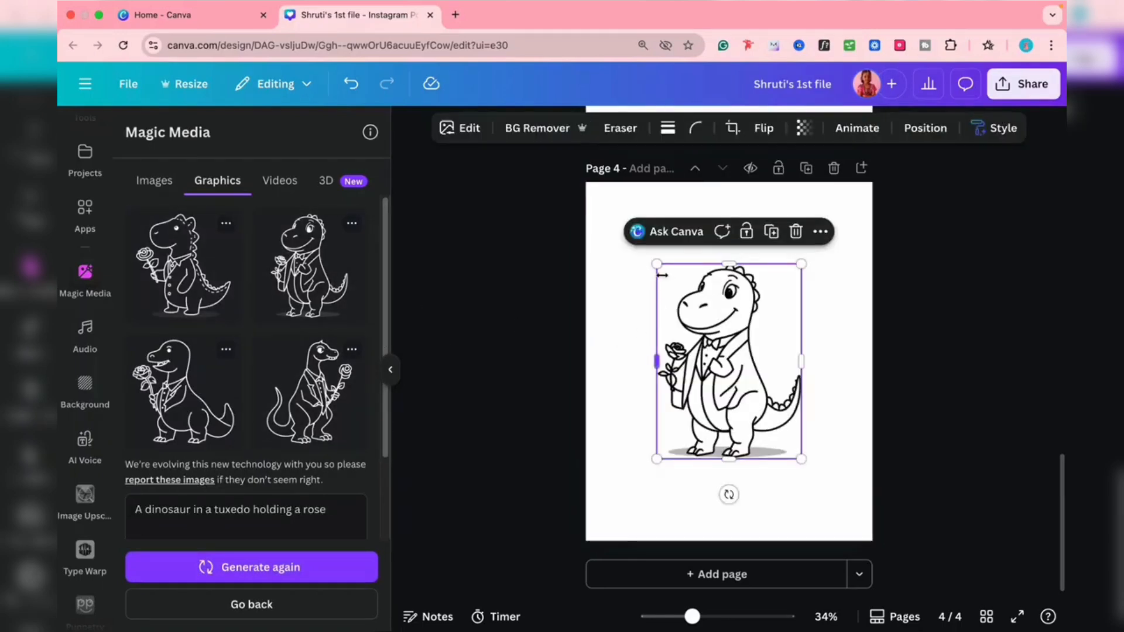
drag(657, 265, 562, 236)
drag(748, 306, 767, 356)
click(865, 363)
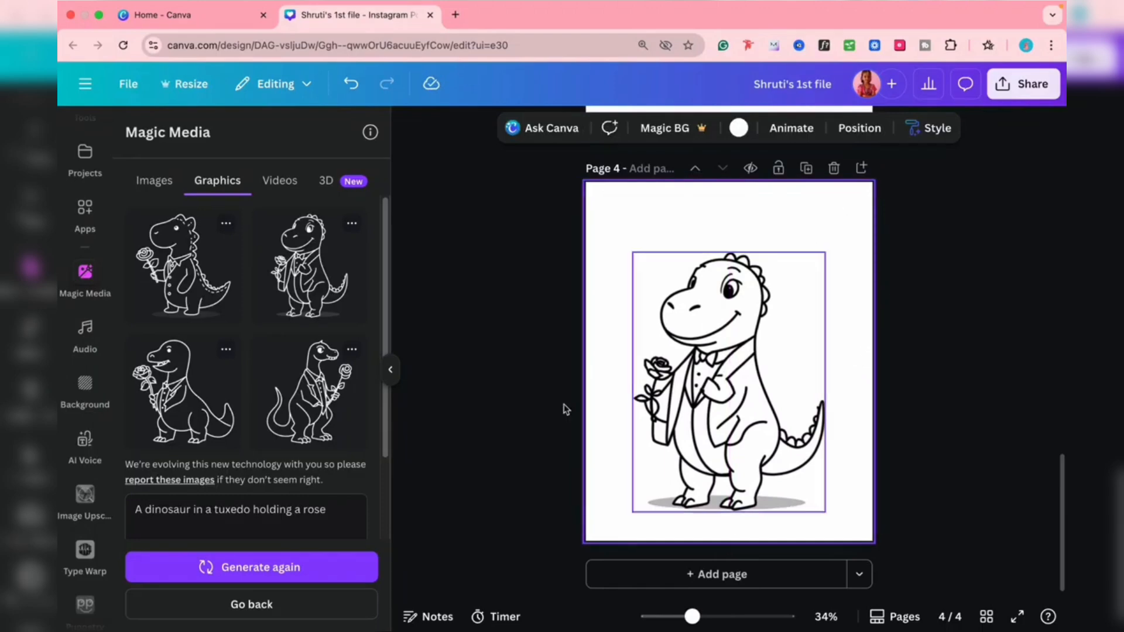
- Browse the available audio tracks and the background categories such as landscapes, patterns, food and textures
click(85, 350)
scroll(215, 467, down, 5)
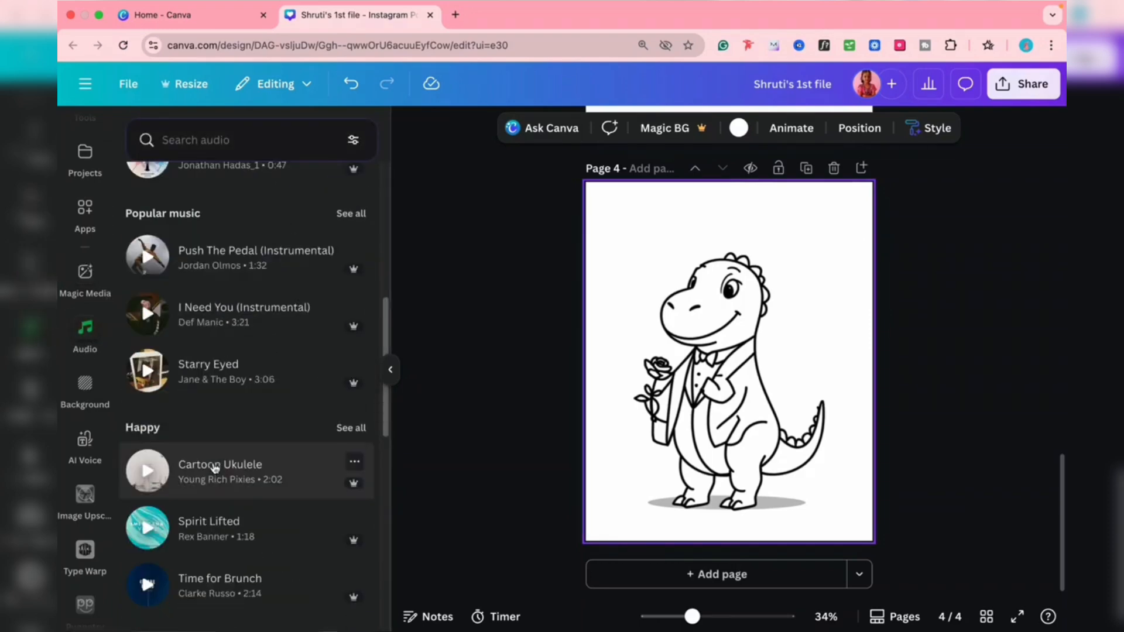
scroll(215, 467, down, 4)
scroll(226, 406, up, 12)
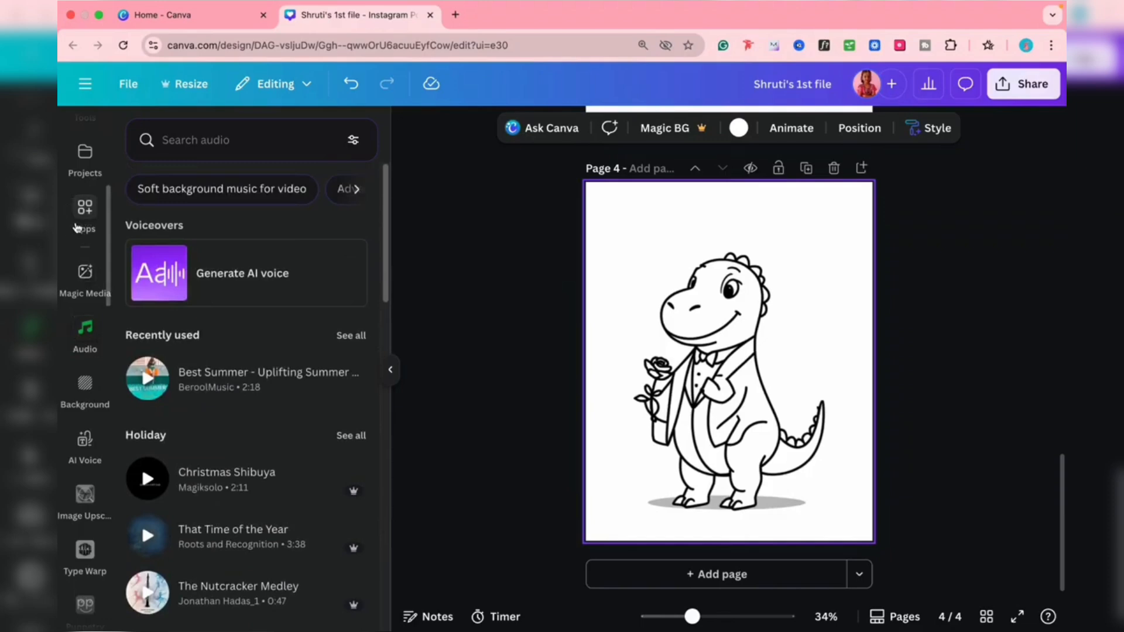
click(85, 386)
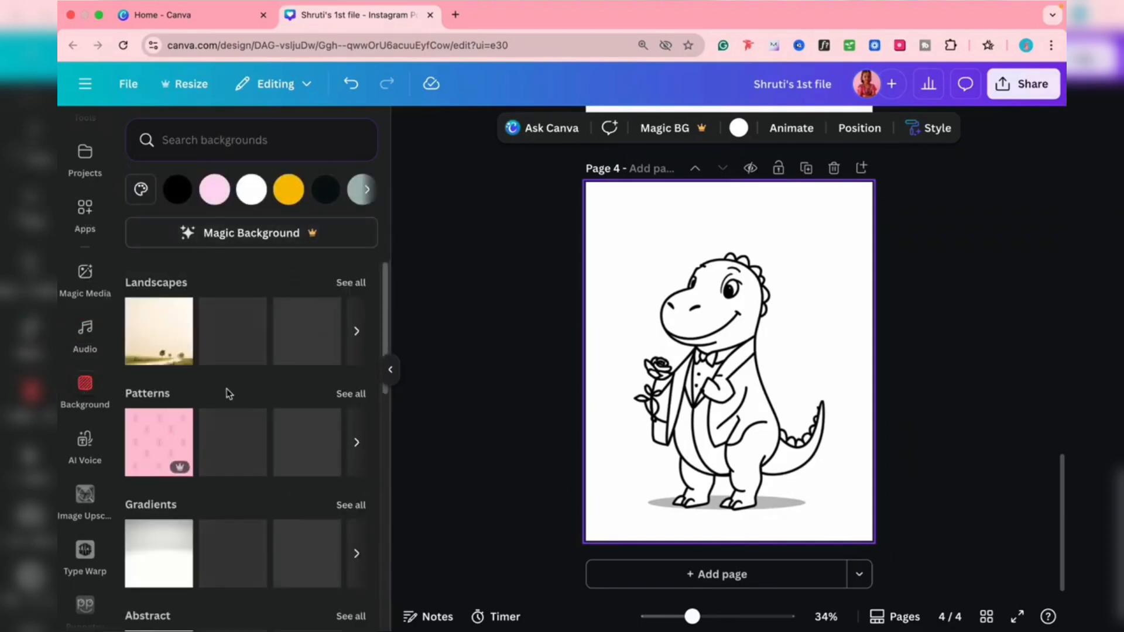
scroll(252, 404, down, 8)
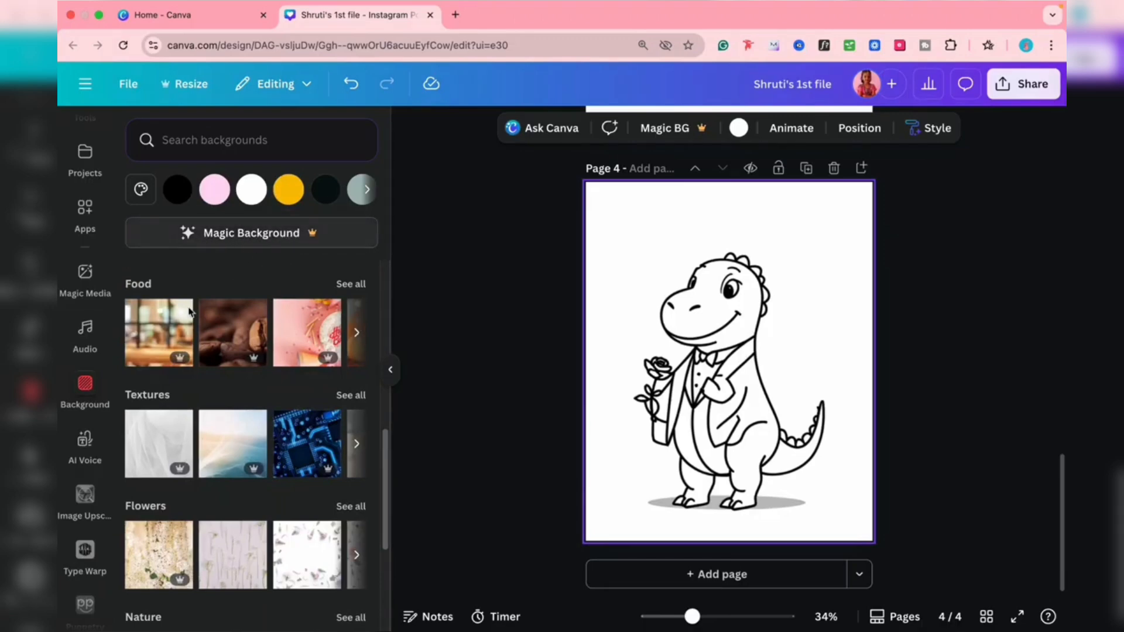
- Fill AI Voice with the example text "Octopuses have three hearts, and two stop beating when they swim." and select the Carol voice
click(86, 447)
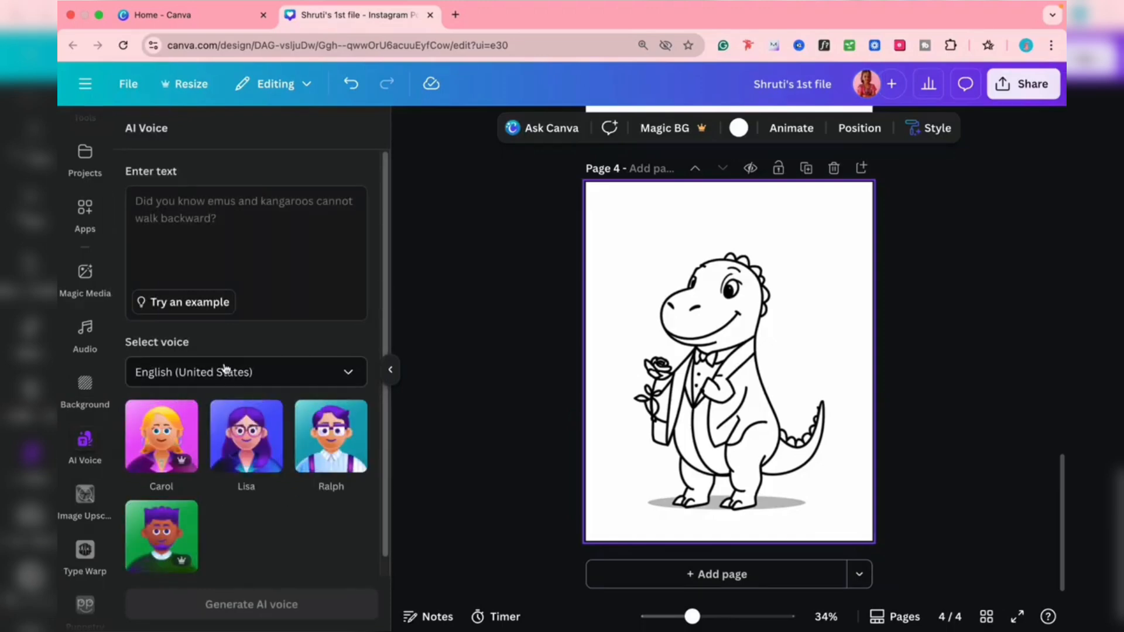
click(191, 302)
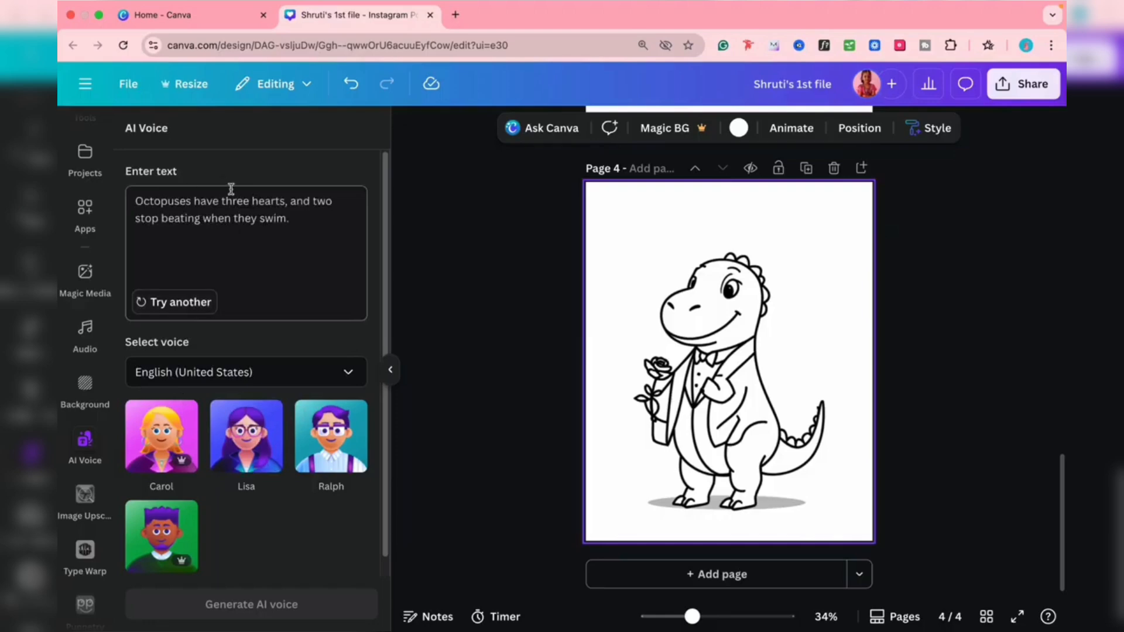
click(185, 460)
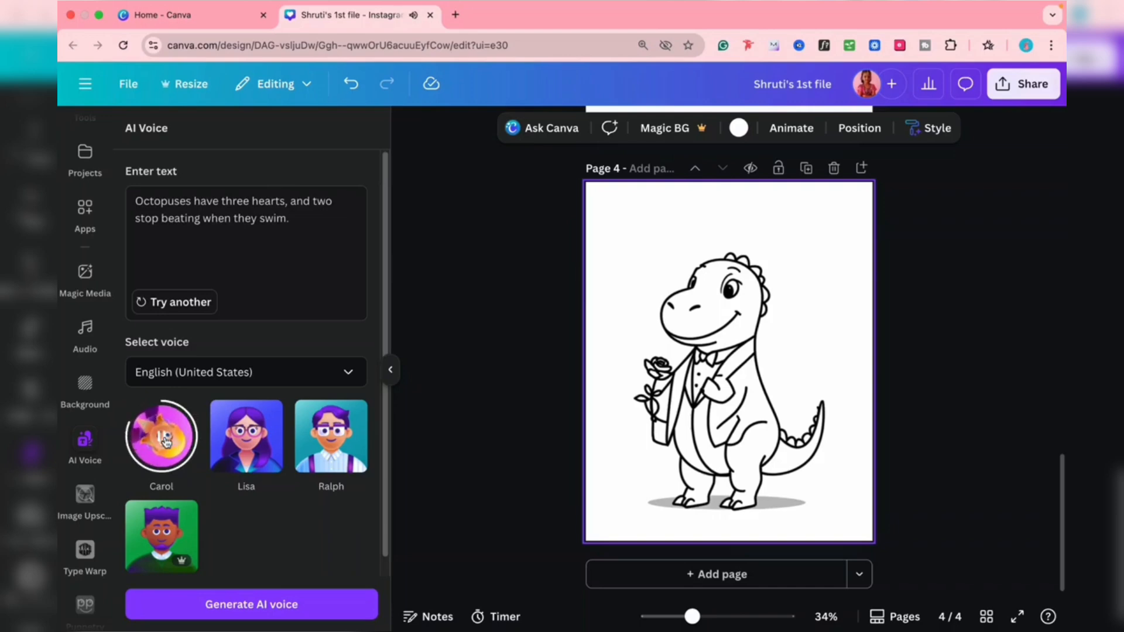
- Examine the Image Upscaler options and the permission request of the Type Warp app
click(91, 509)
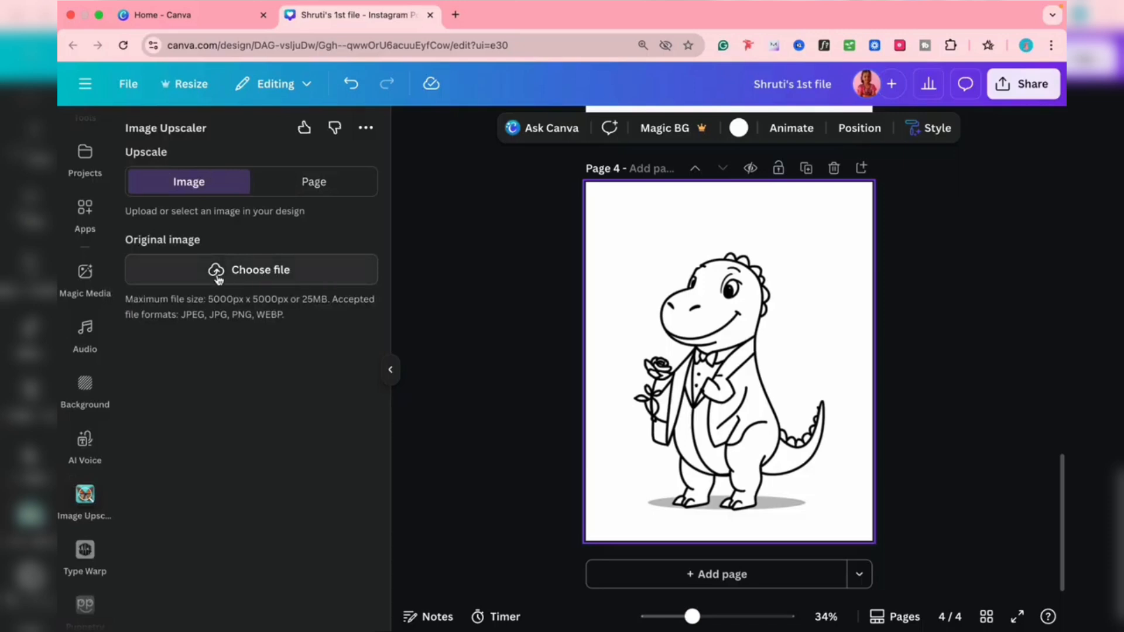
scroll(89, 562, down, 1)
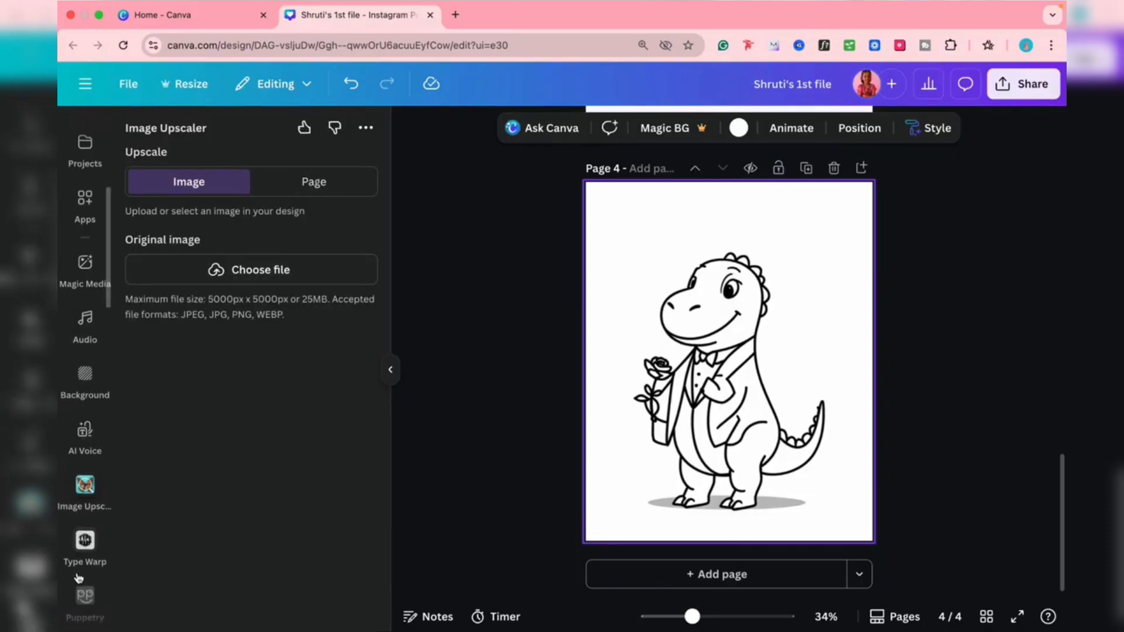
click(84, 536)
scroll(67, 446, down, 3)
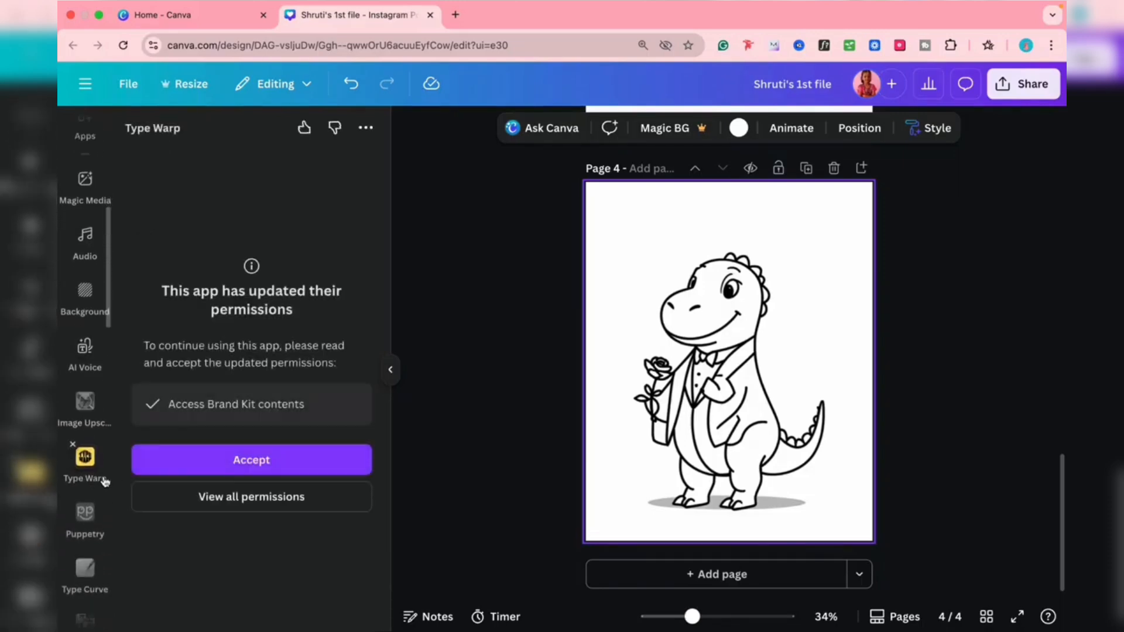
- Accept the Type Warp app's updated permissions and choose a concave shape, narrower in the middle, for the TYPE WARP text
click(251, 459)
scroll(68, 483, down, 3)
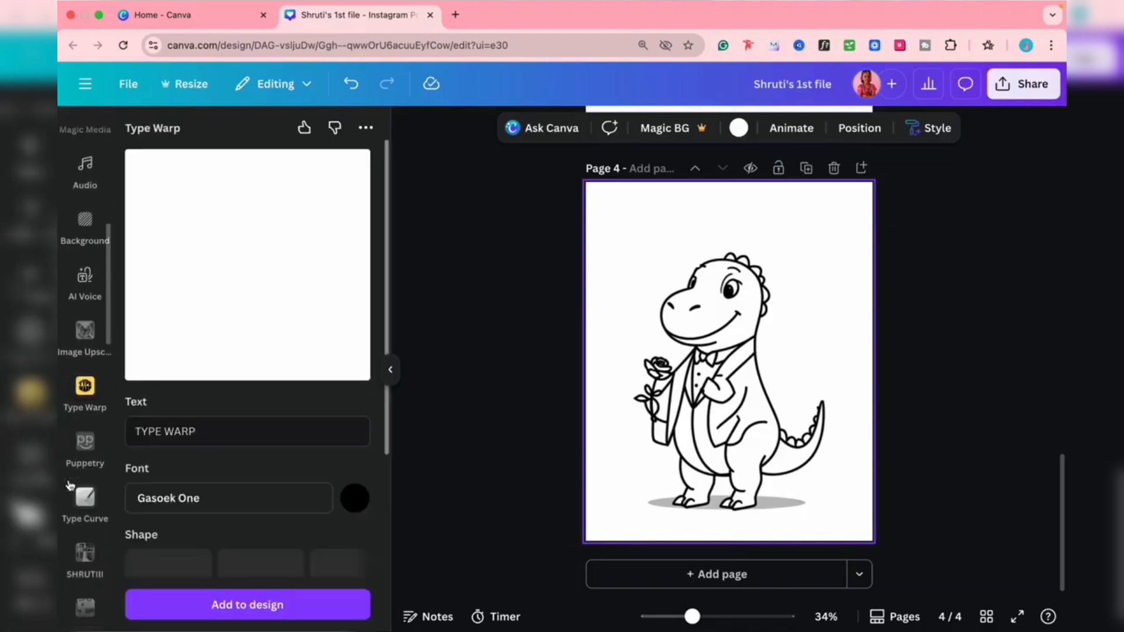
scroll(248, 451, down, 1)
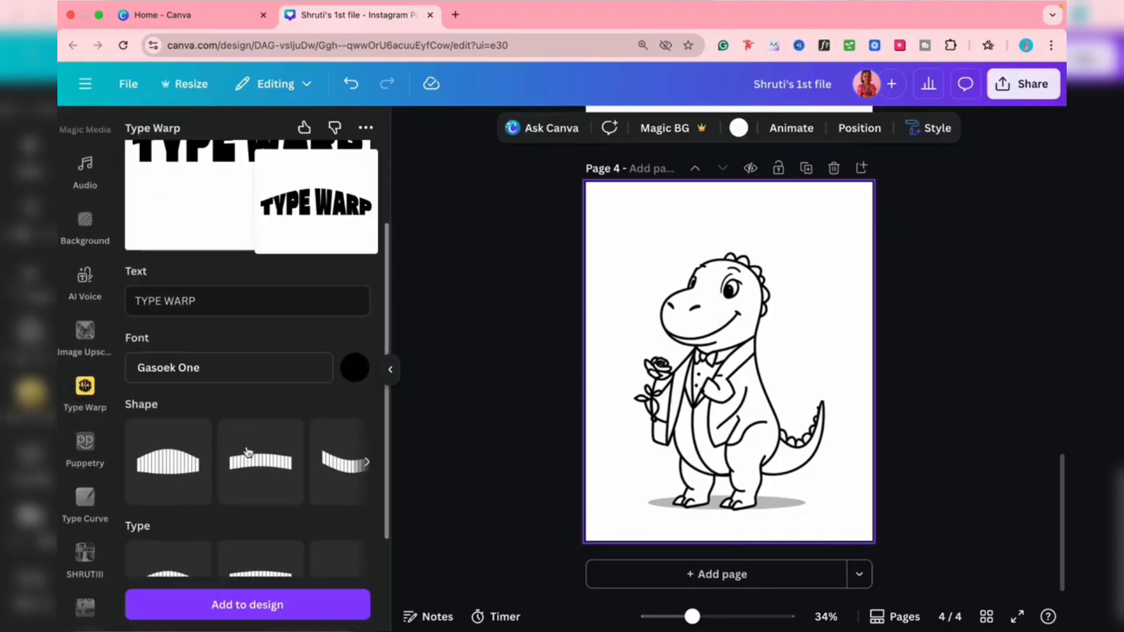
click(248, 452)
scroll(248, 451, down, 1)
click(366, 451)
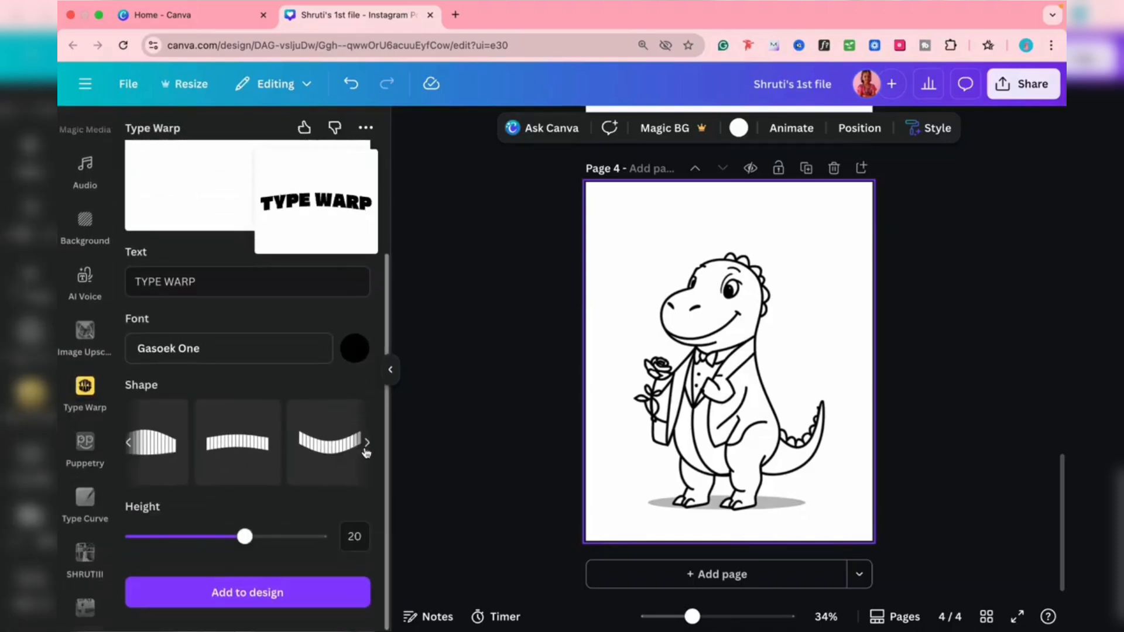
click(271, 449)
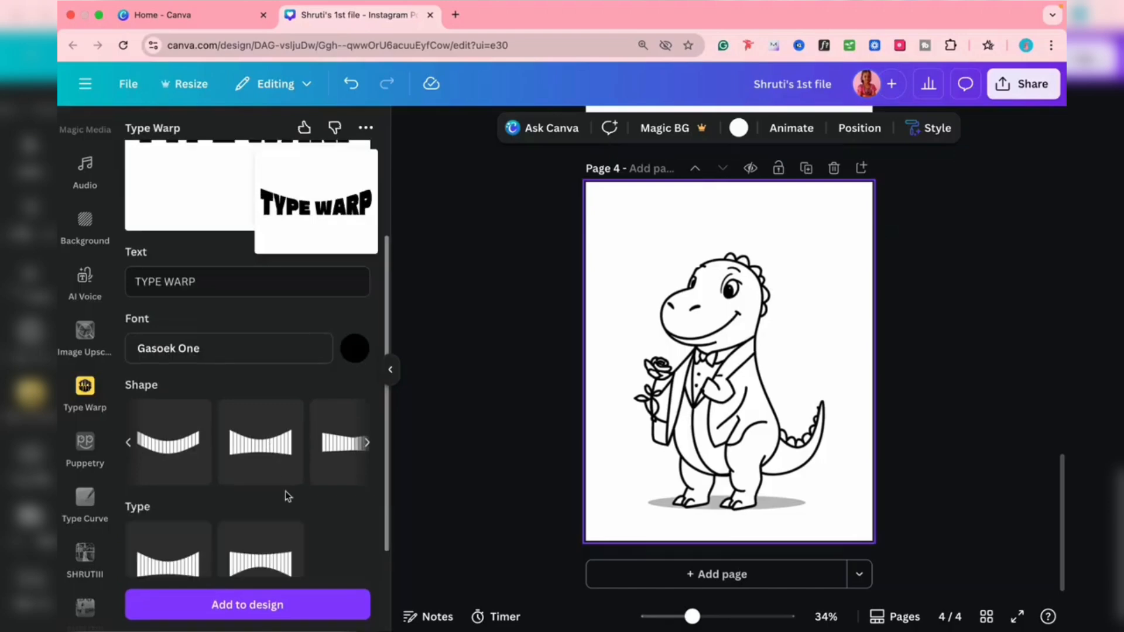
- Color the warped text with the yellow brand color, add it to page 4 and enlarge it above the dinosaur
click(353, 349)
click(364, 484)
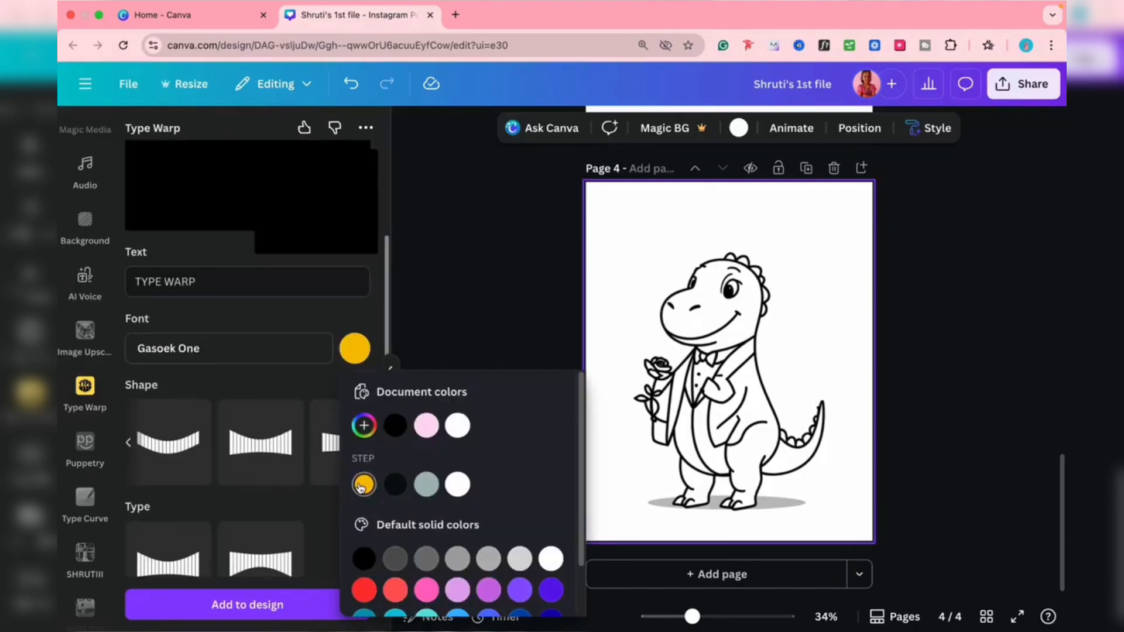
click(222, 614)
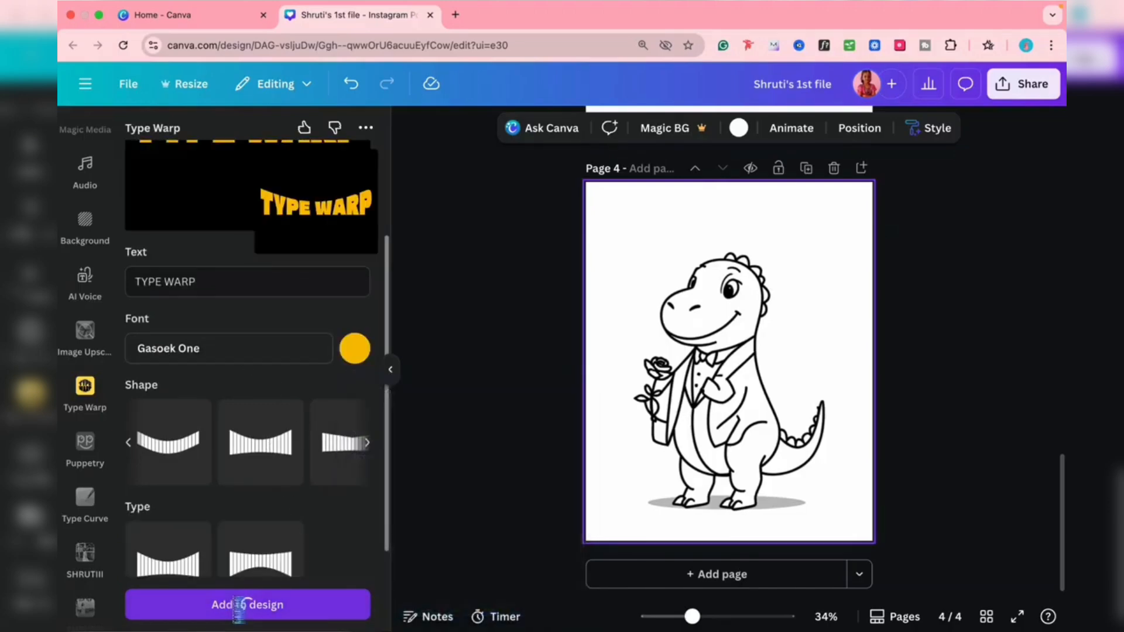
click(240, 606)
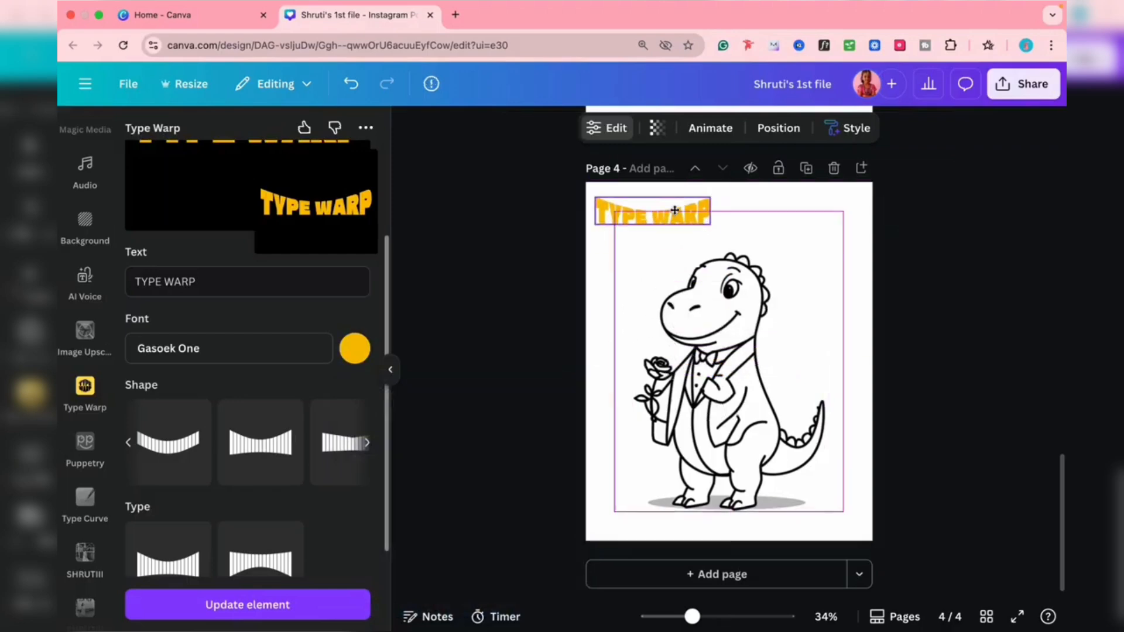
drag(710, 224, 843, 252)
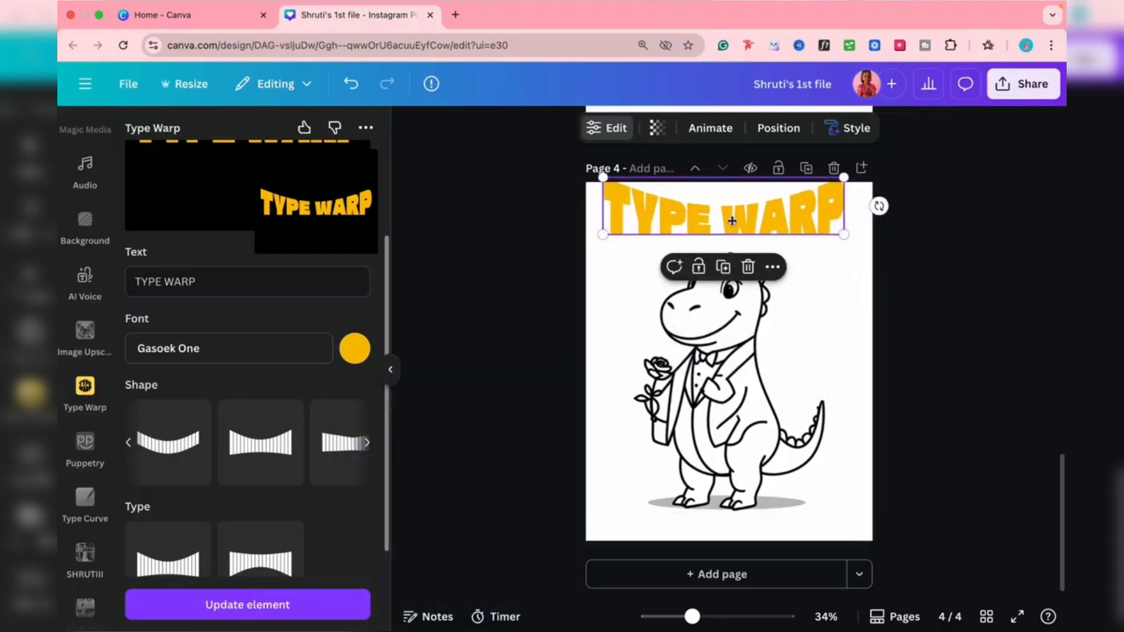
click(436, 367)
- Examine the Puppetry presenter options and the permission request of the Type Curve app
click(78, 451)
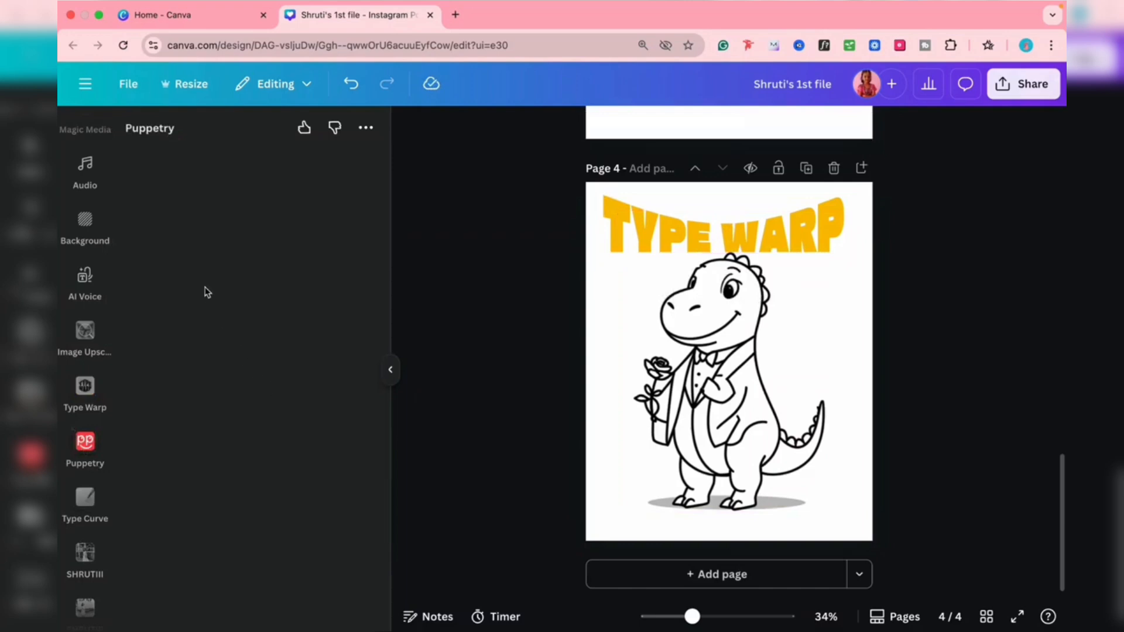
scroll(88, 381, down, 1)
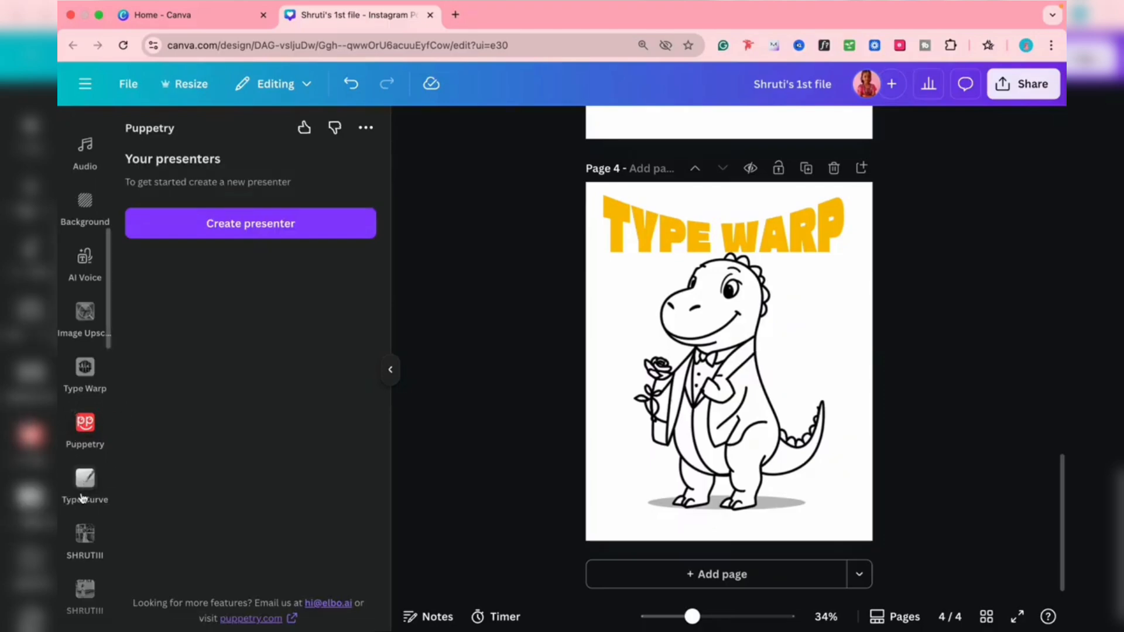
click(108, 503)
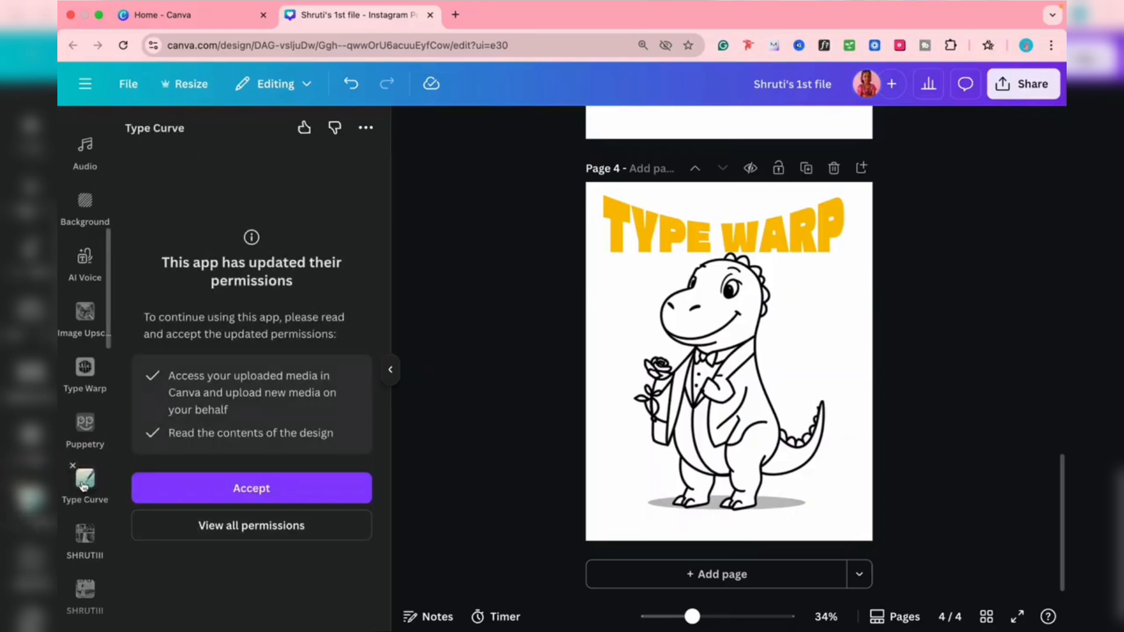
scroll(85, 480, down, 1)
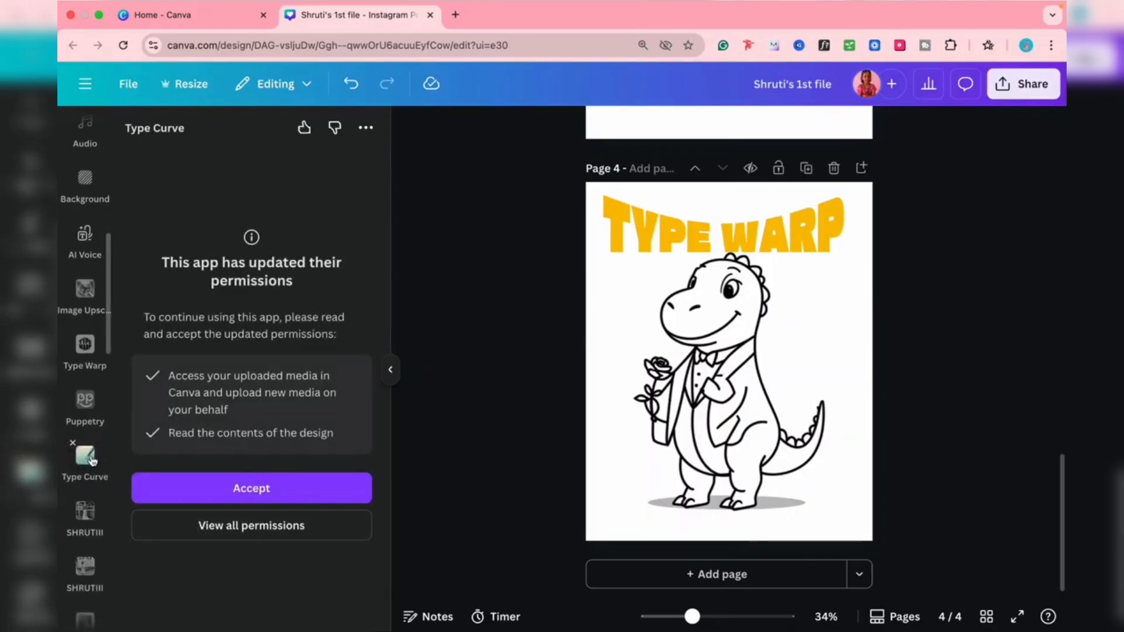
scroll(97, 462, down, 5)
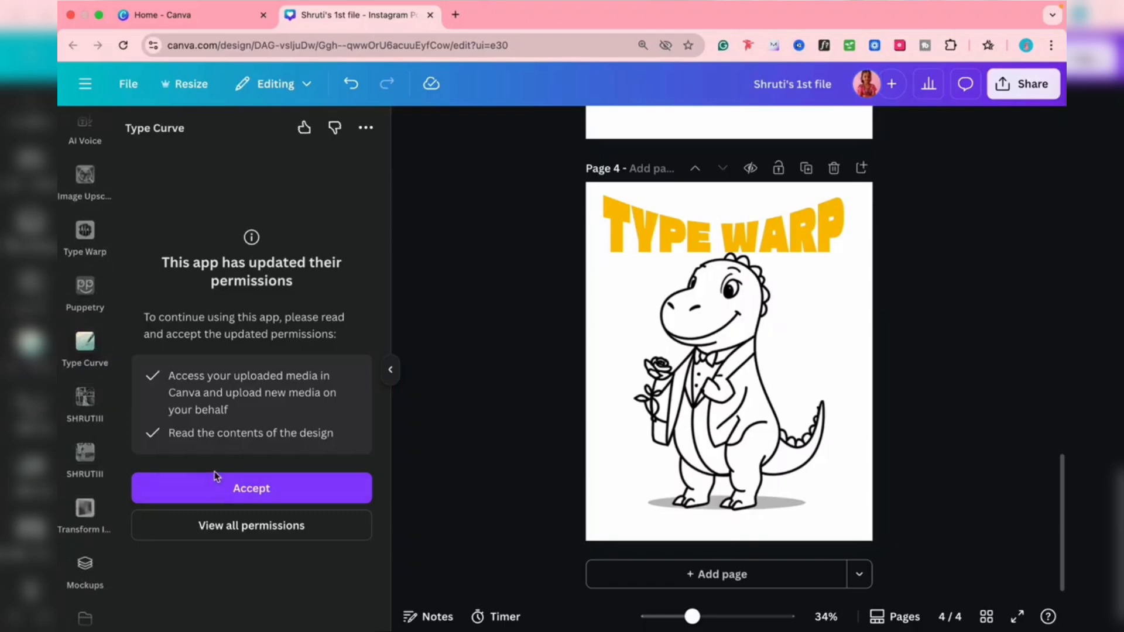
- Accept the Type Curve permissions and preview the sample text on the upward arc, downward arc and polygon paths
click(213, 488)
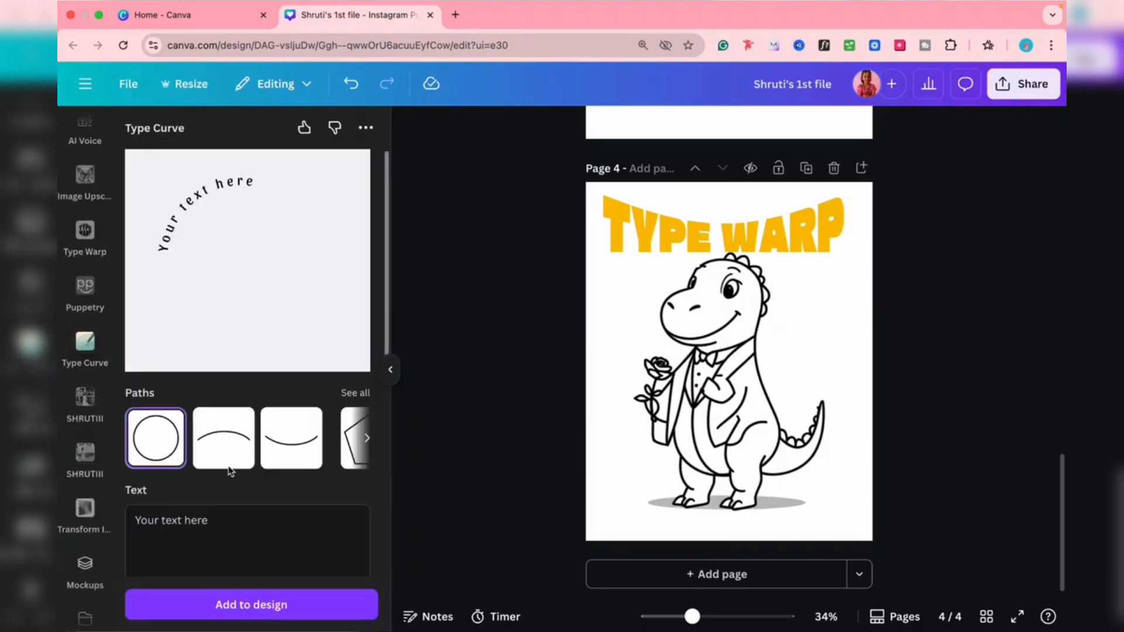
click(226, 459)
click(290, 448)
click(347, 449)
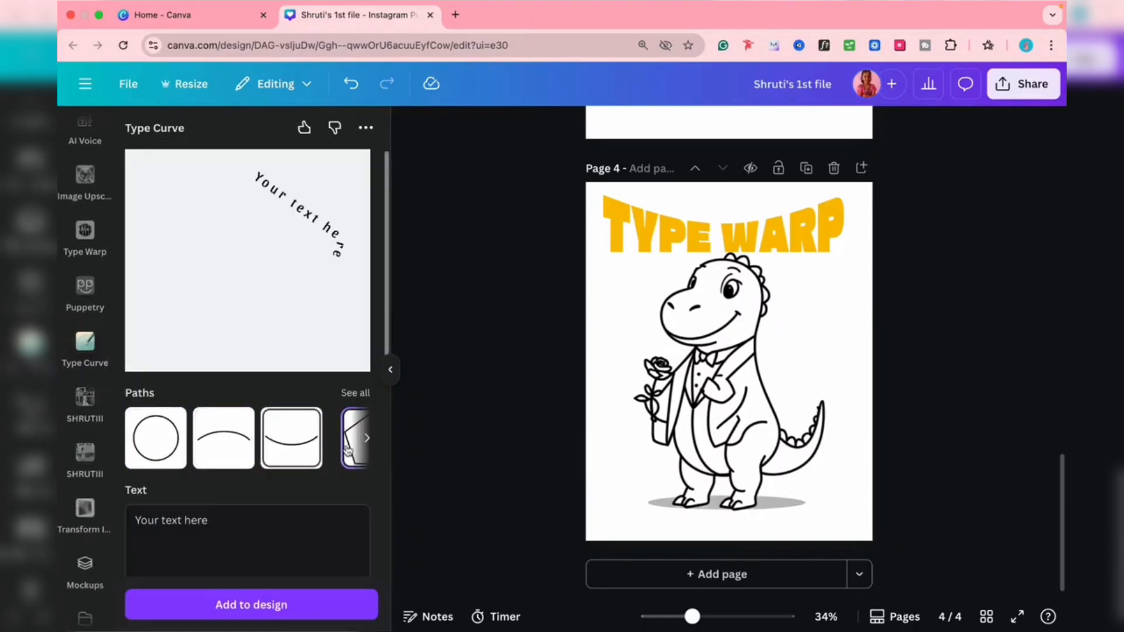
- Browse the mockup categories and view the gradient text options of the TypeGradient app
scroll(70, 527, down, 2)
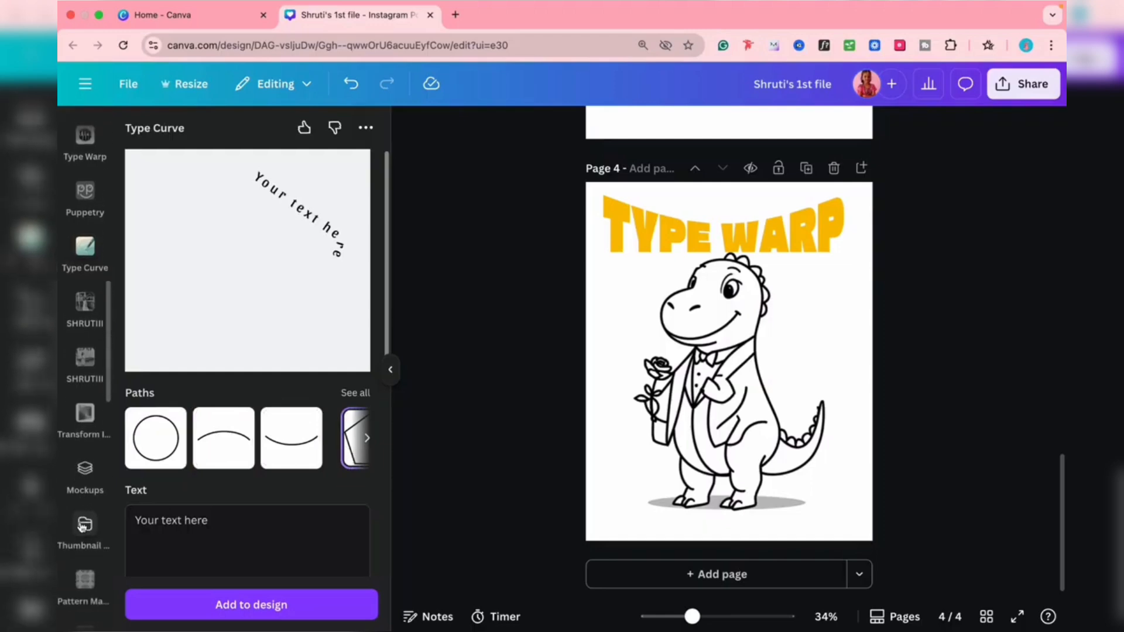
click(98, 483)
scroll(88, 463, down, 4)
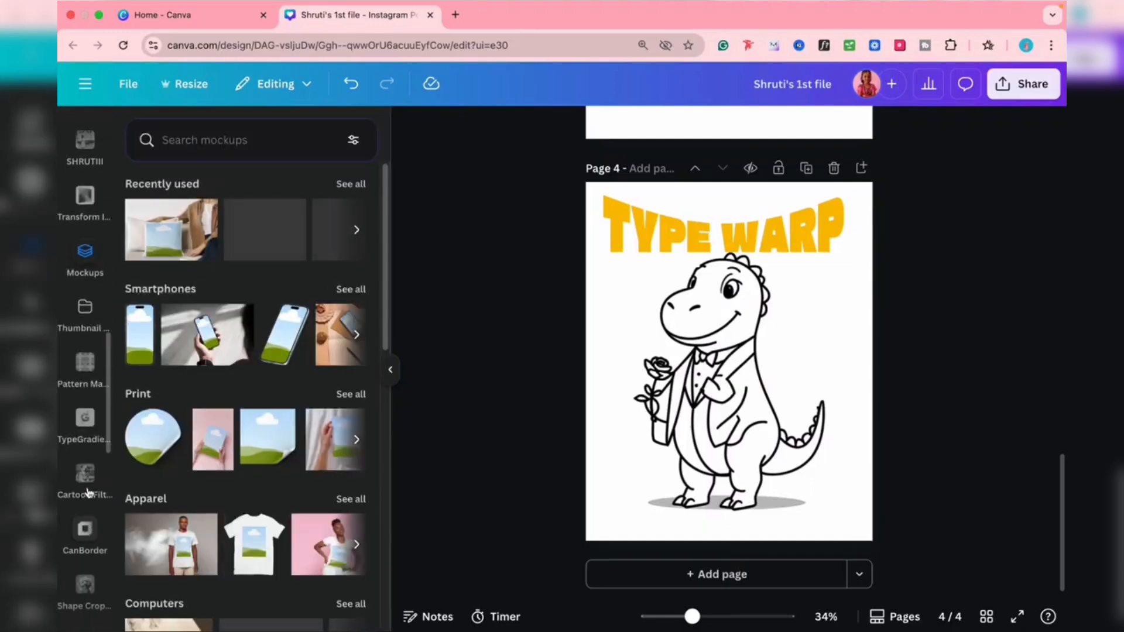
click(85, 430)
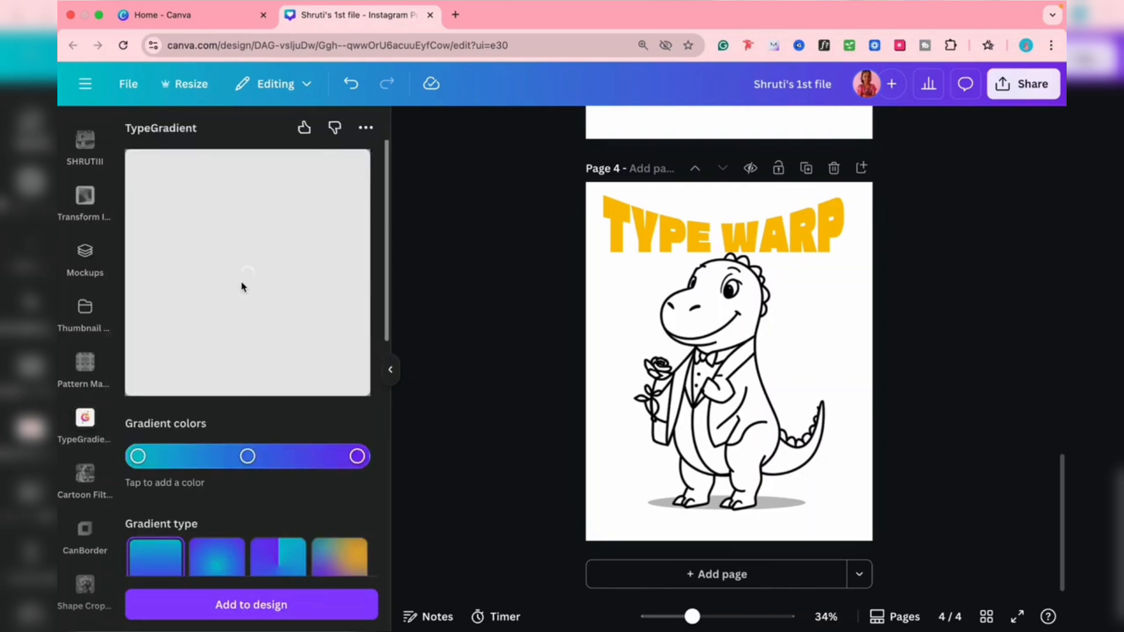
- Add a blank page 5 and place a Brand Kit Title text box centered on it
click(686, 579)
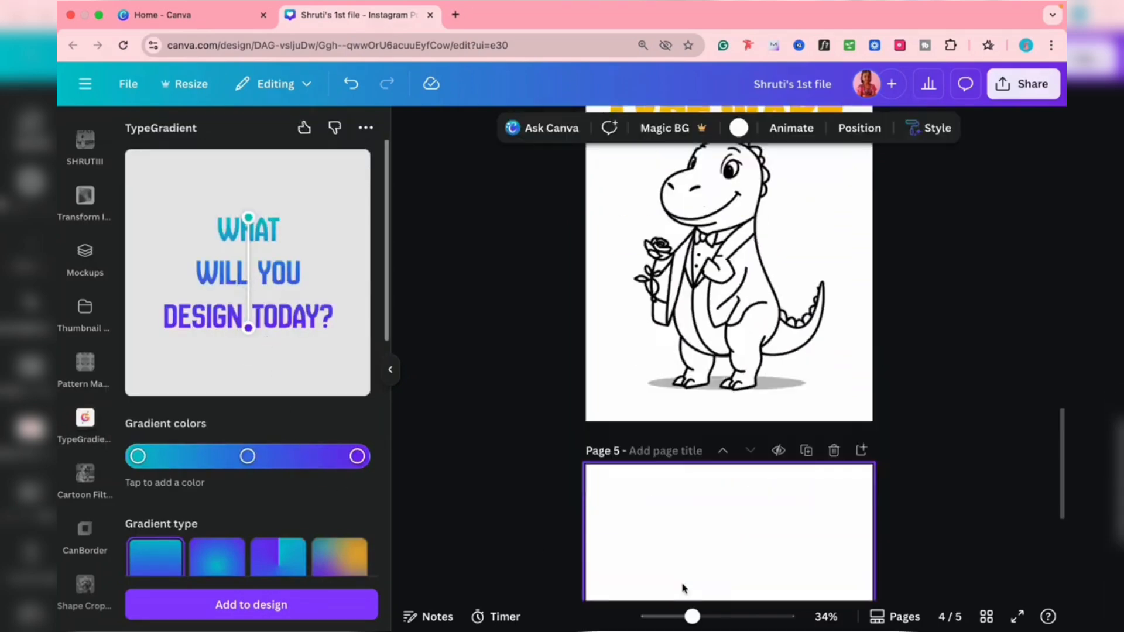
scroll(85, 202, up, 5)
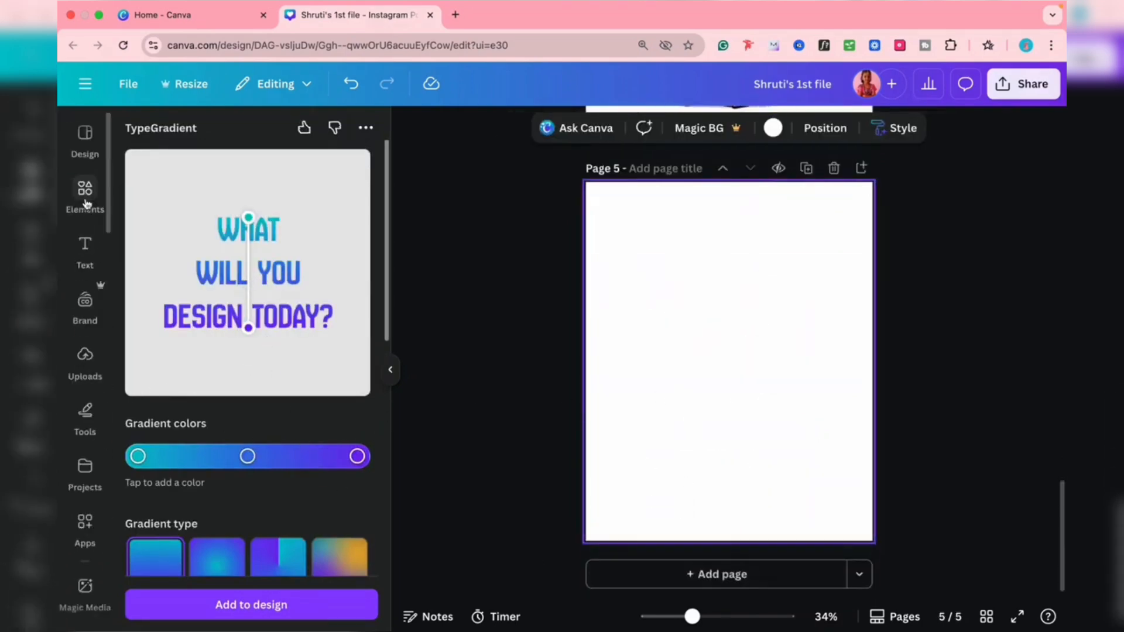
click(86, 245)
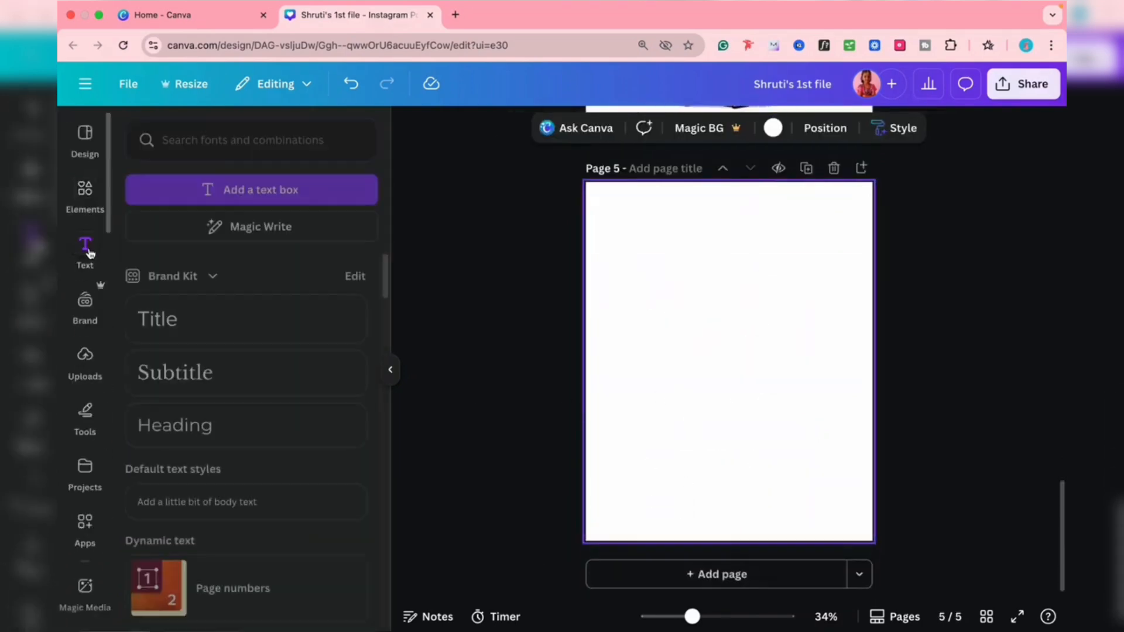
click(213, 326)
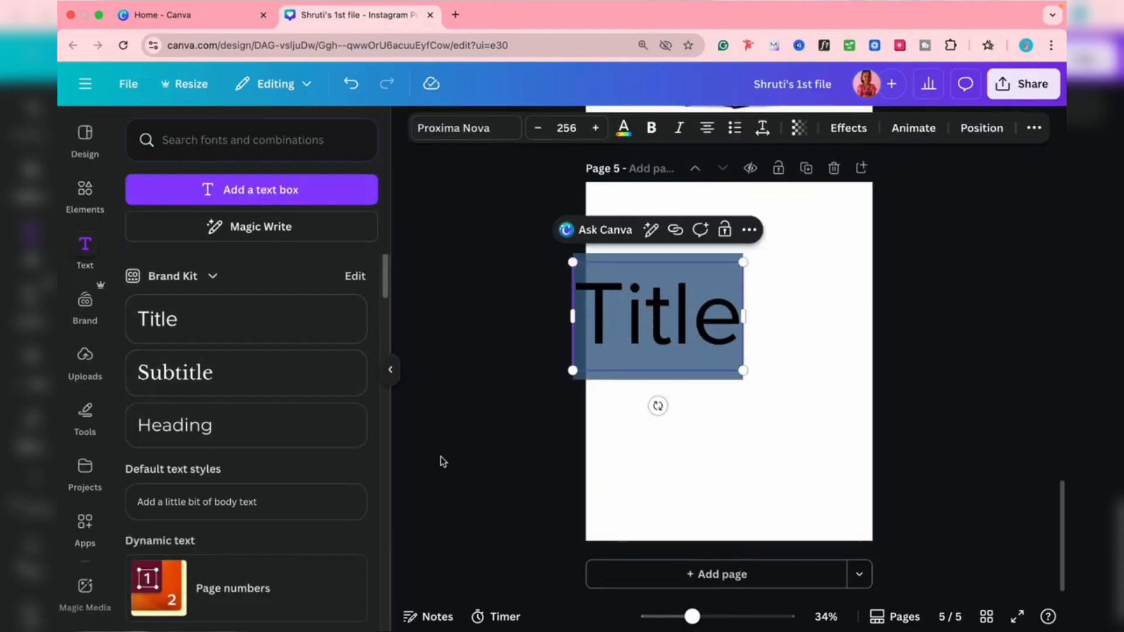
drag(666, 342, 732, 368)
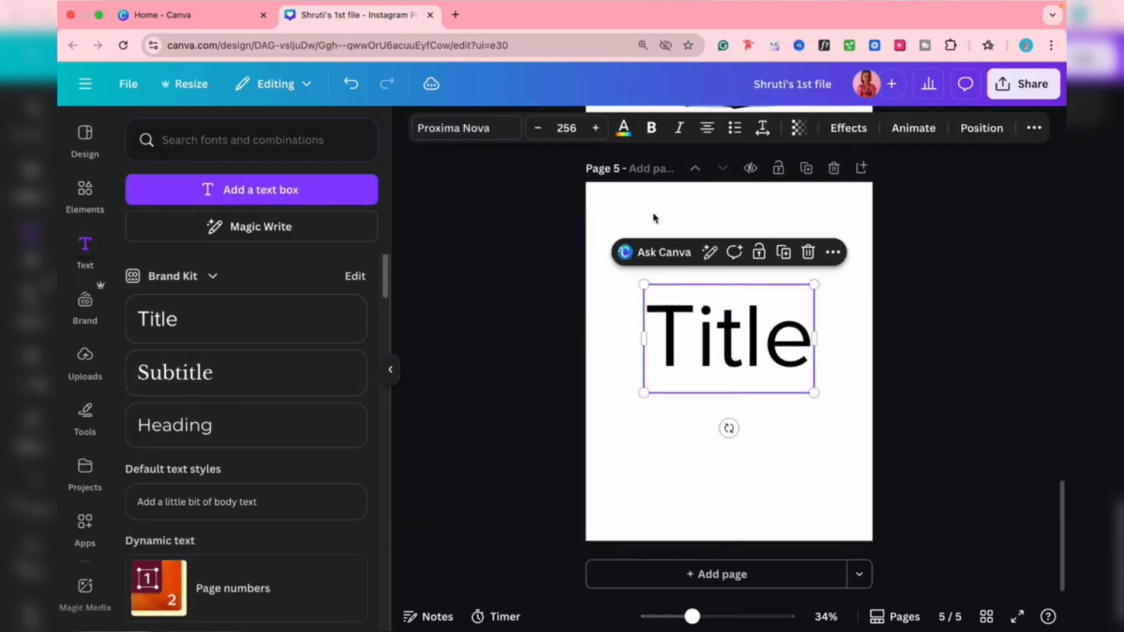
- Make the Title text bold and color it crimson #DF2963 from the photo colors
click(651, 128)
click(624, 128)
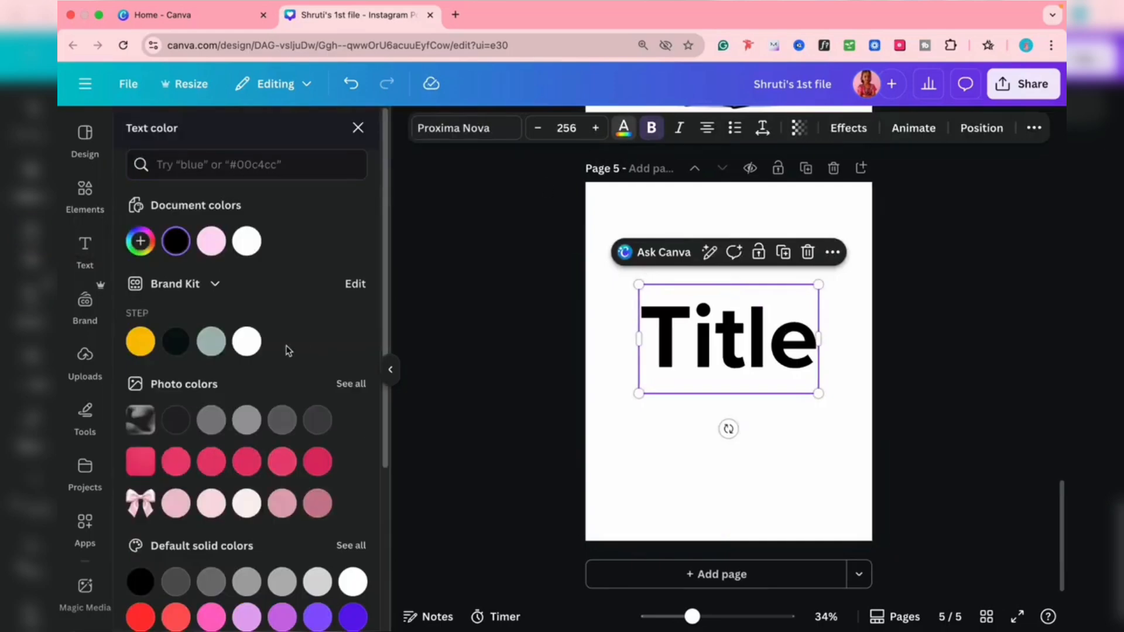
click(318, 462)
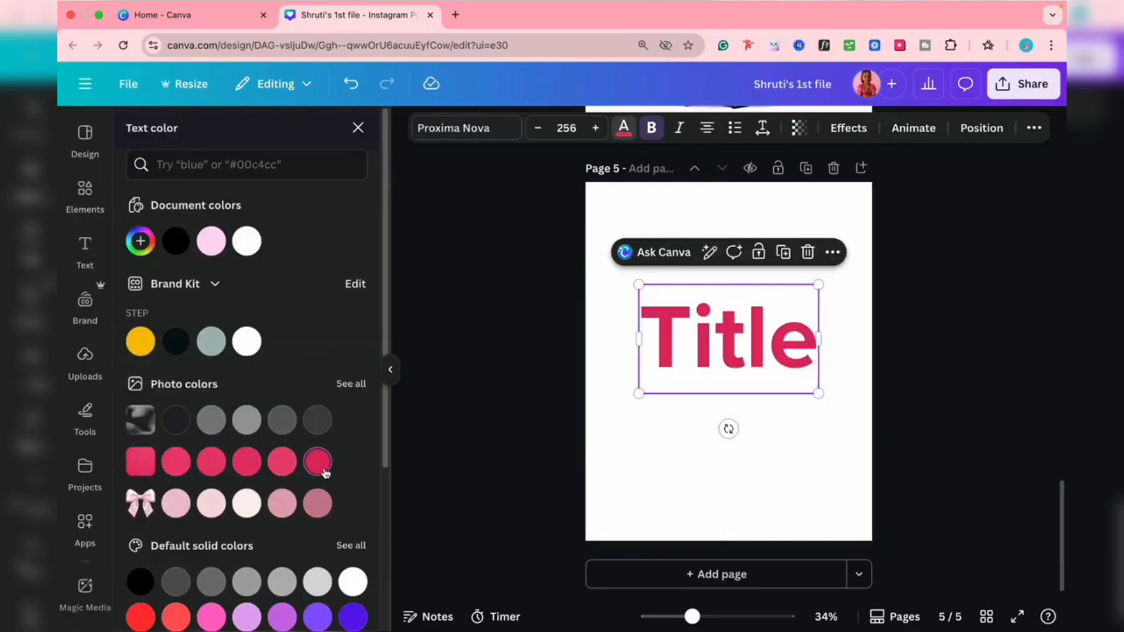
click(507, 422)
- Apply a crimson-to-pink gradient to the Title text, using the last gradient style offered
click(690, 343)
click(623, 128)
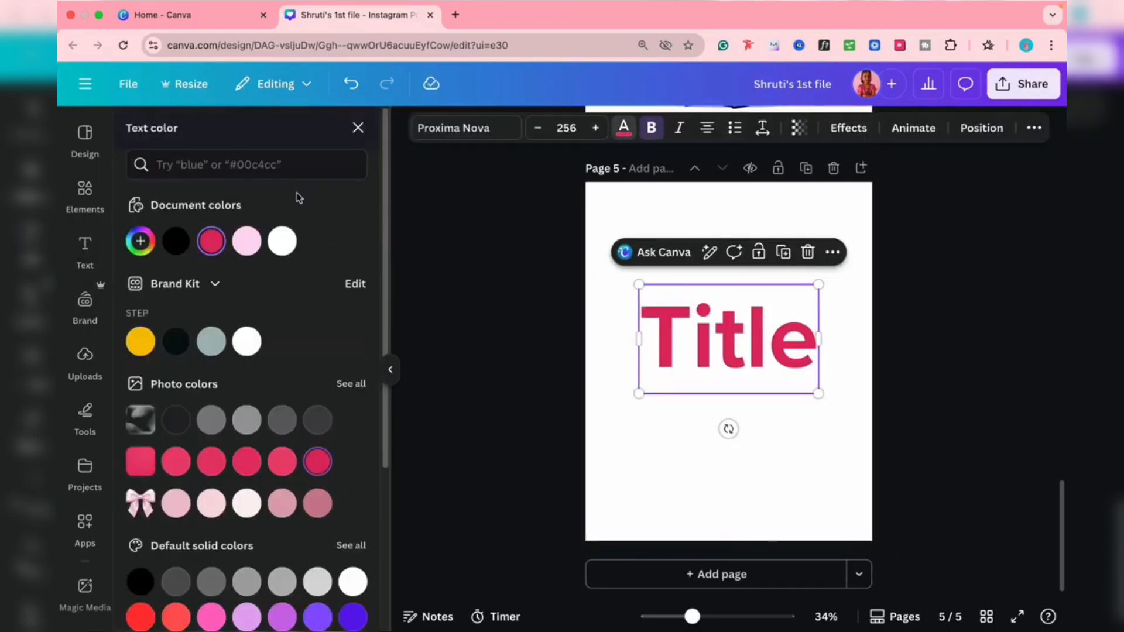
click(212, 243)
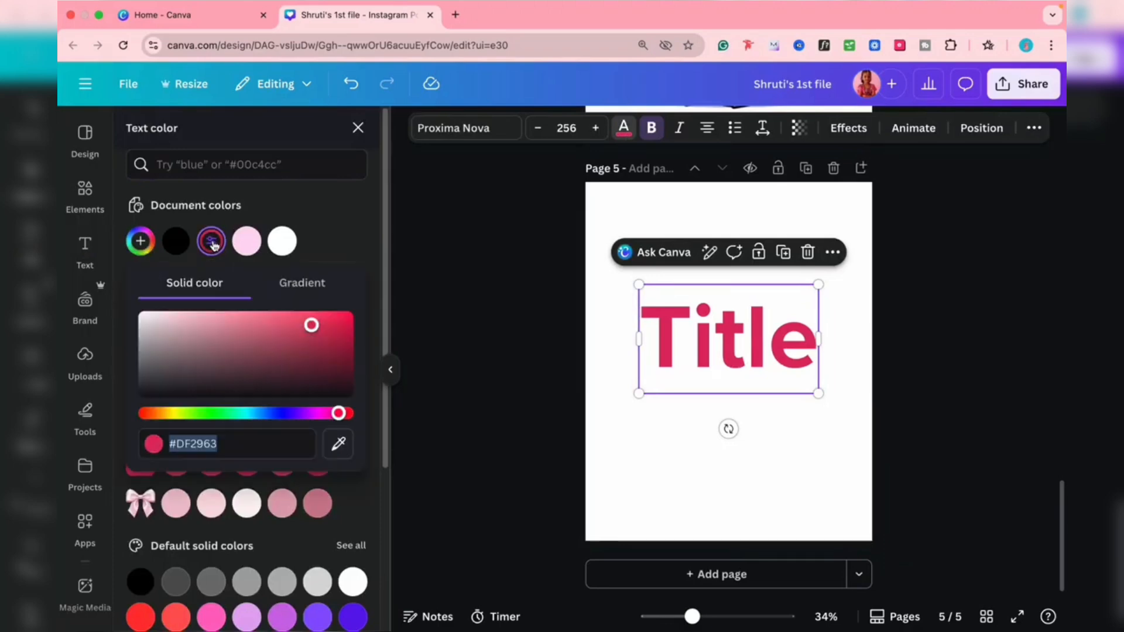
click(308, 285)
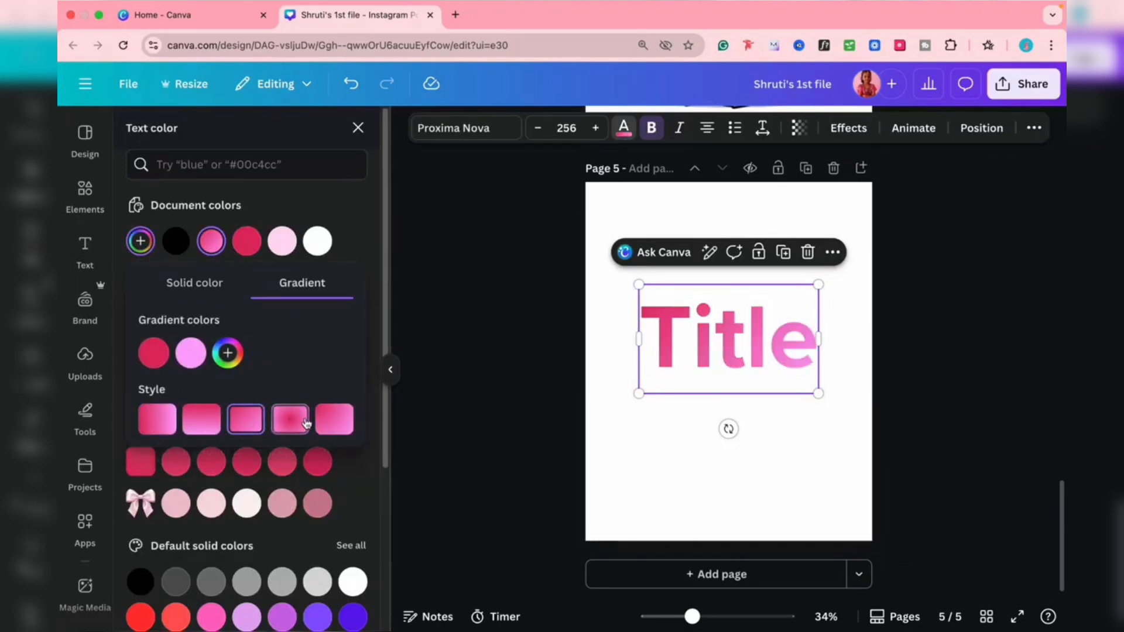
click(335, 419)
click(535, 384)
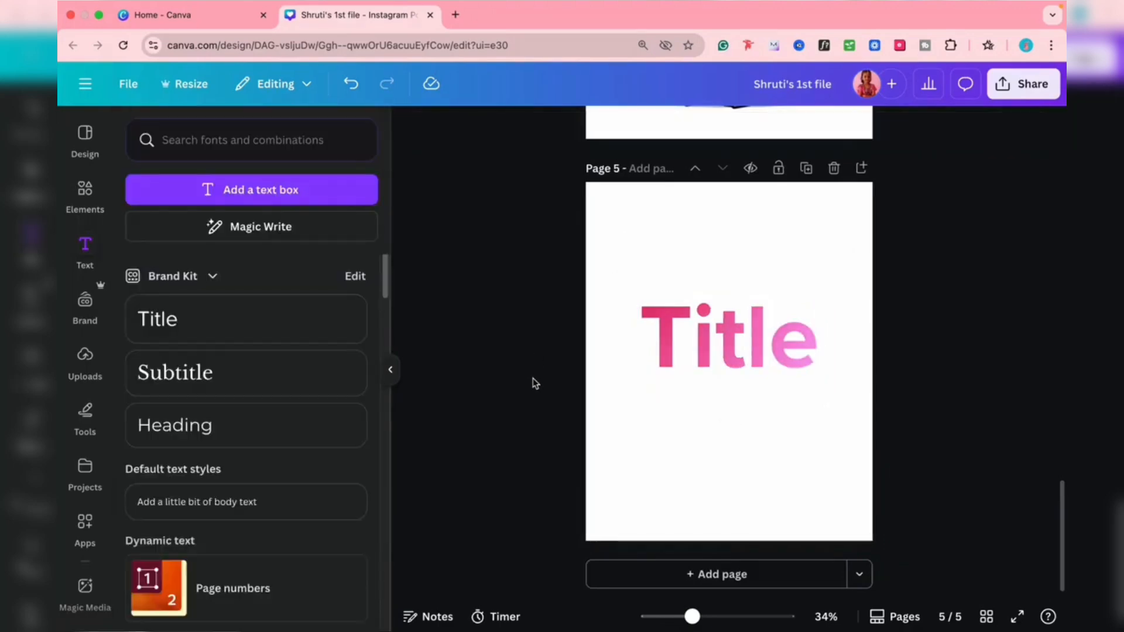
- Look through the list of installed apps, open the elements library and shift the Title text slightly lower on page 5
scroll(82, 562, down, 10)
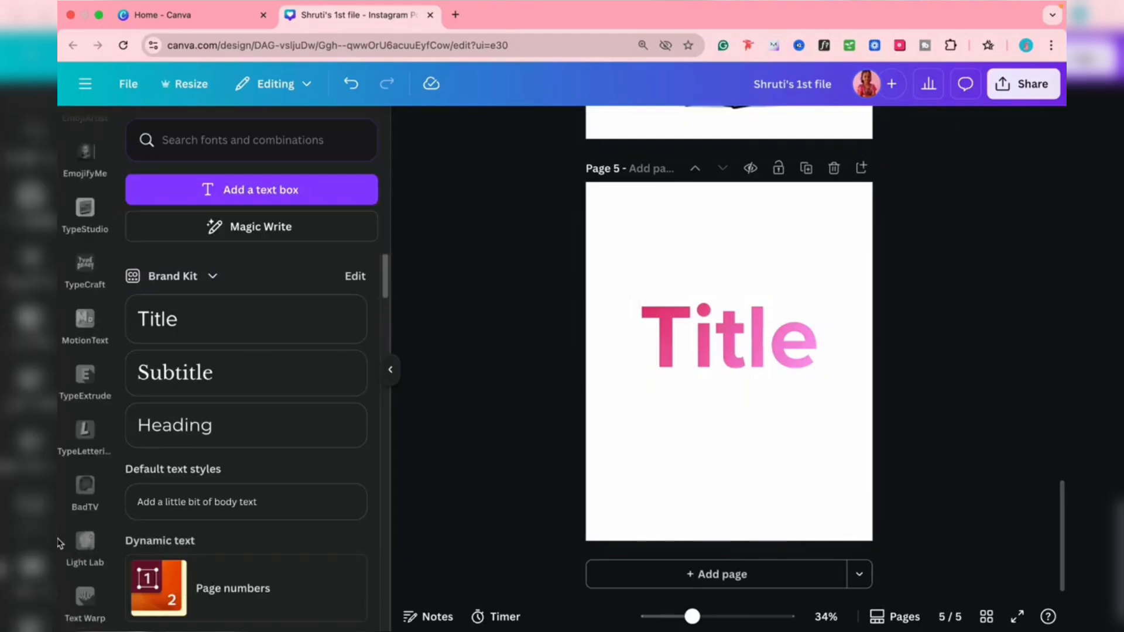
scroll(82, 351, up, 10)
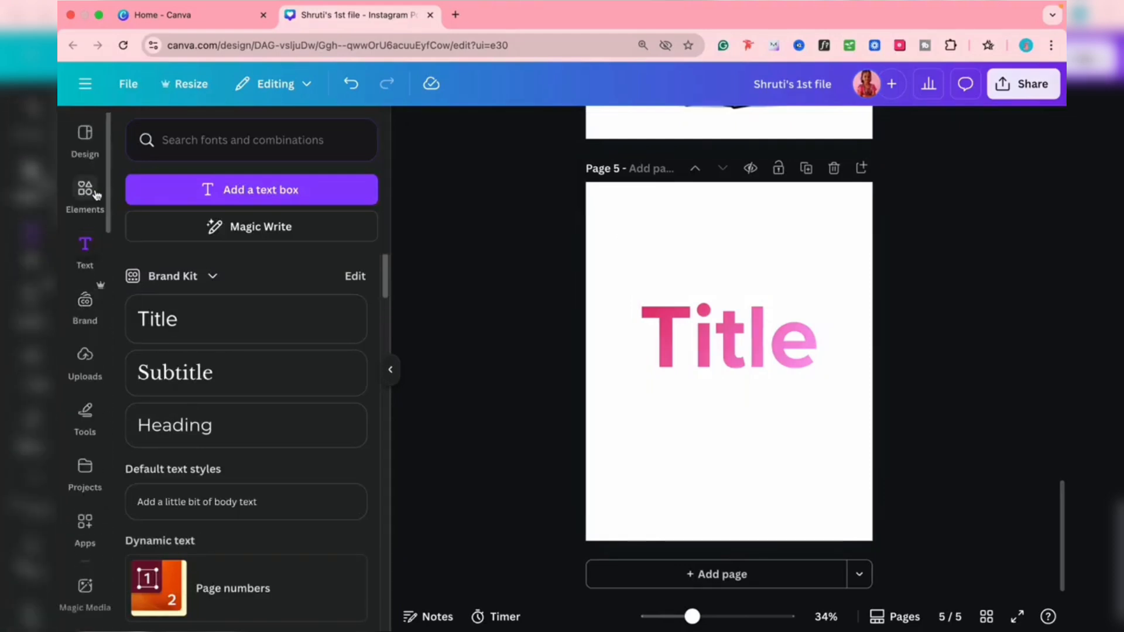
click(85, 190)
click(757, 402)
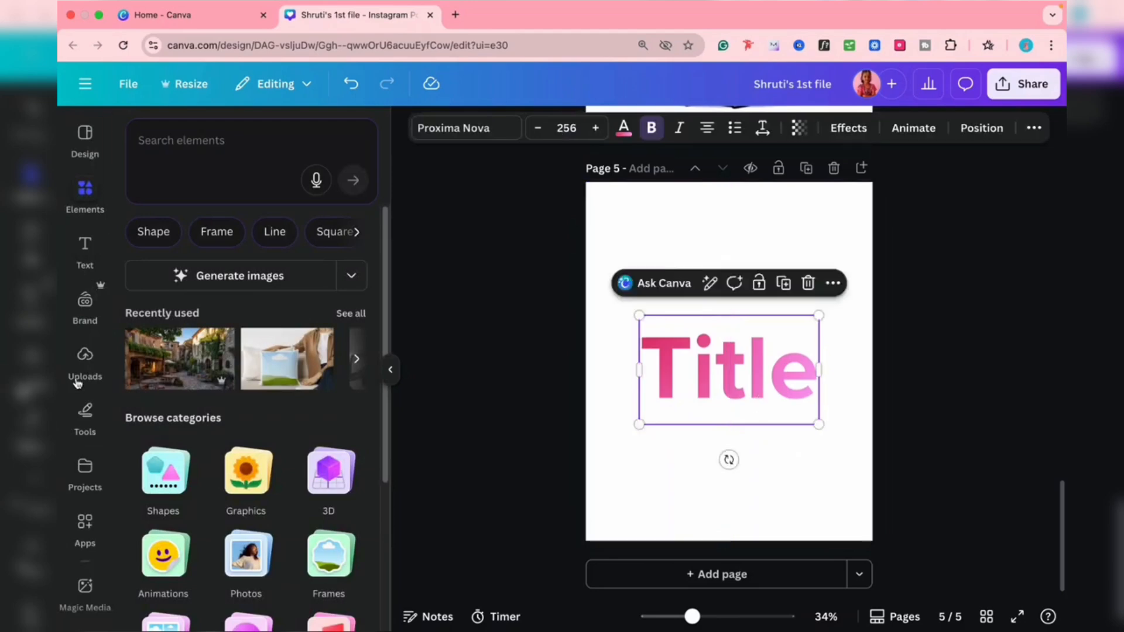
- Insert the recently used village street photo, transfer it from page 5 to a new page 6 and move it to the page's upper-left corner
click(172, 386)
key(Delete)
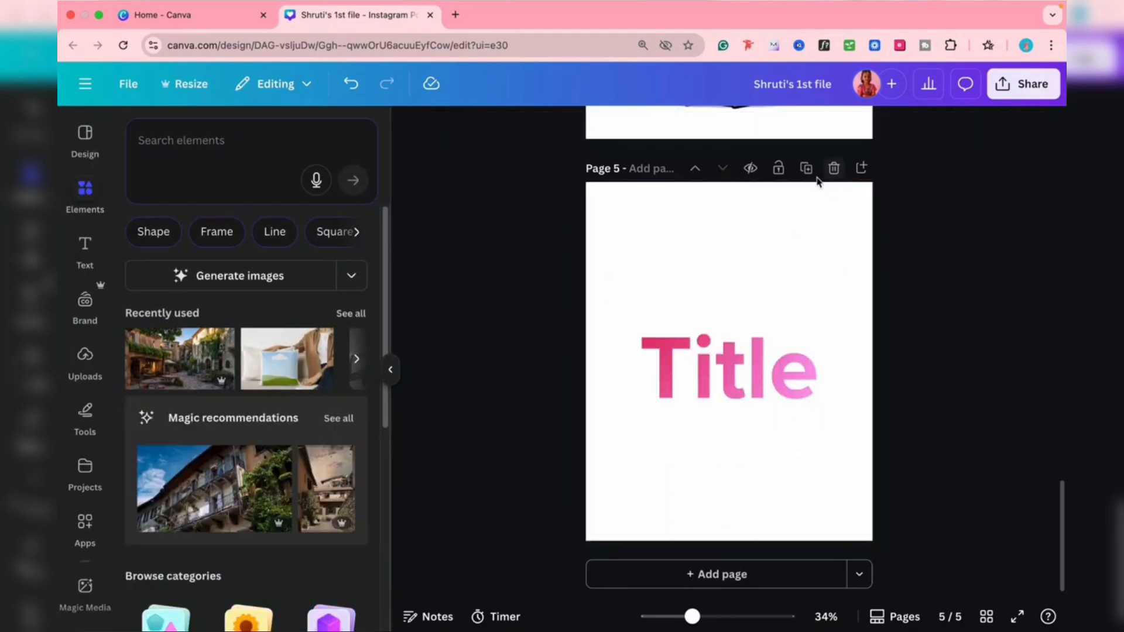
click(861, 169)
key(ctrl+v)
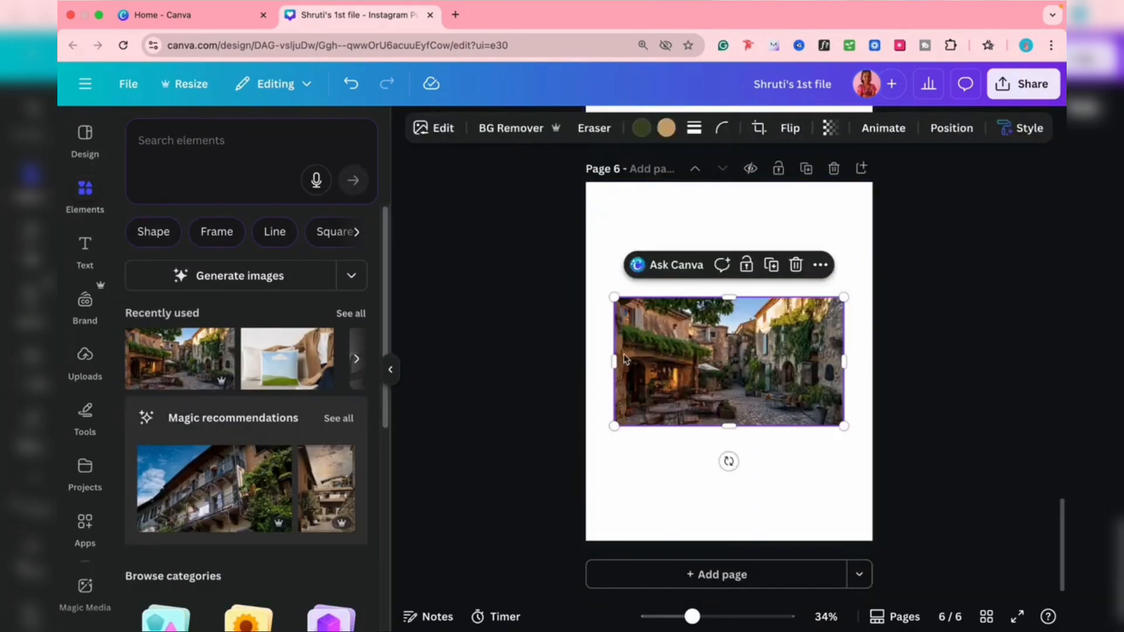
drag(698, 333, 658, 217)
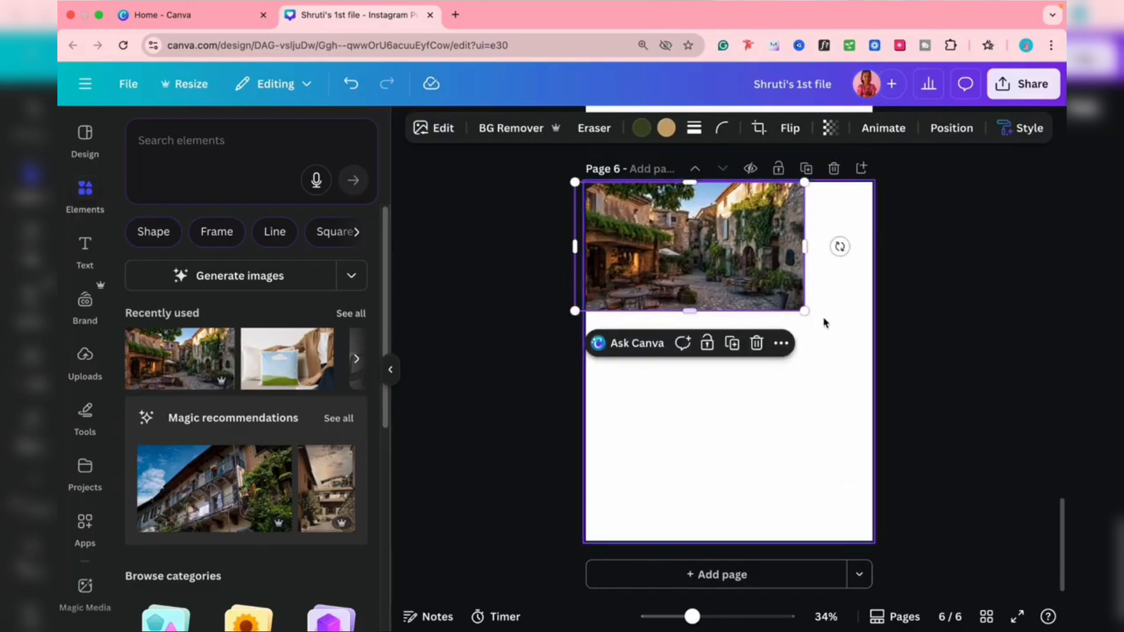
- Stretch the village street photo on page 6 until it covers the whole page
drag(806, 263, 750, 264)
drag(663, 311, 692, 572)
drag(754, 447, 899, 448)
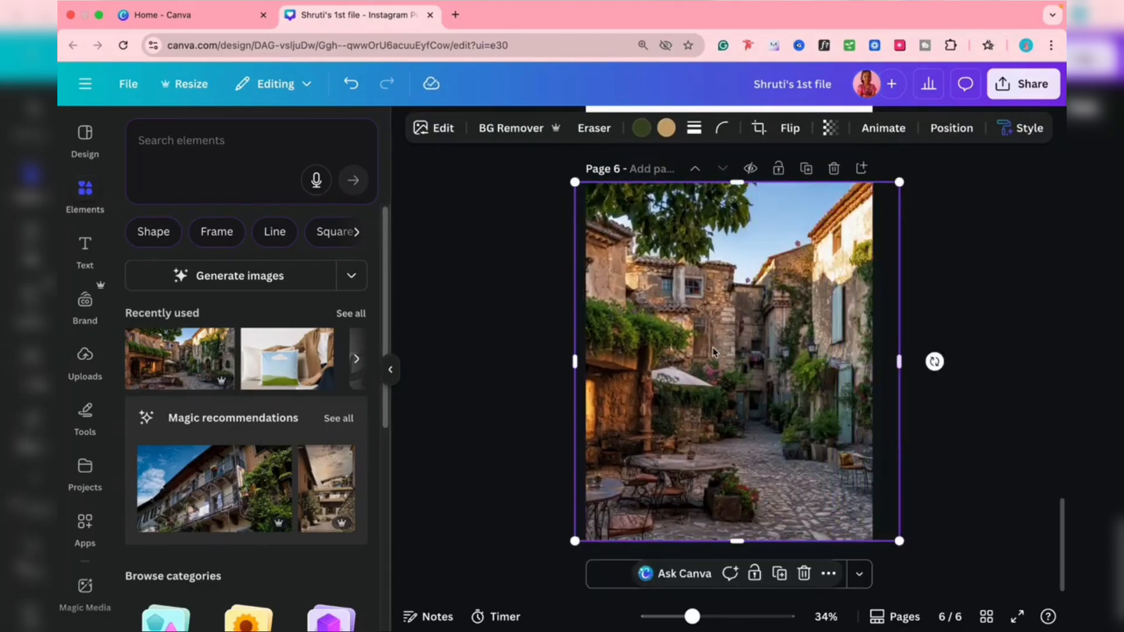
- Auto-adjust the village photo's colors, set Whites to 65 and lower Blacks slightly
click(436, 129)
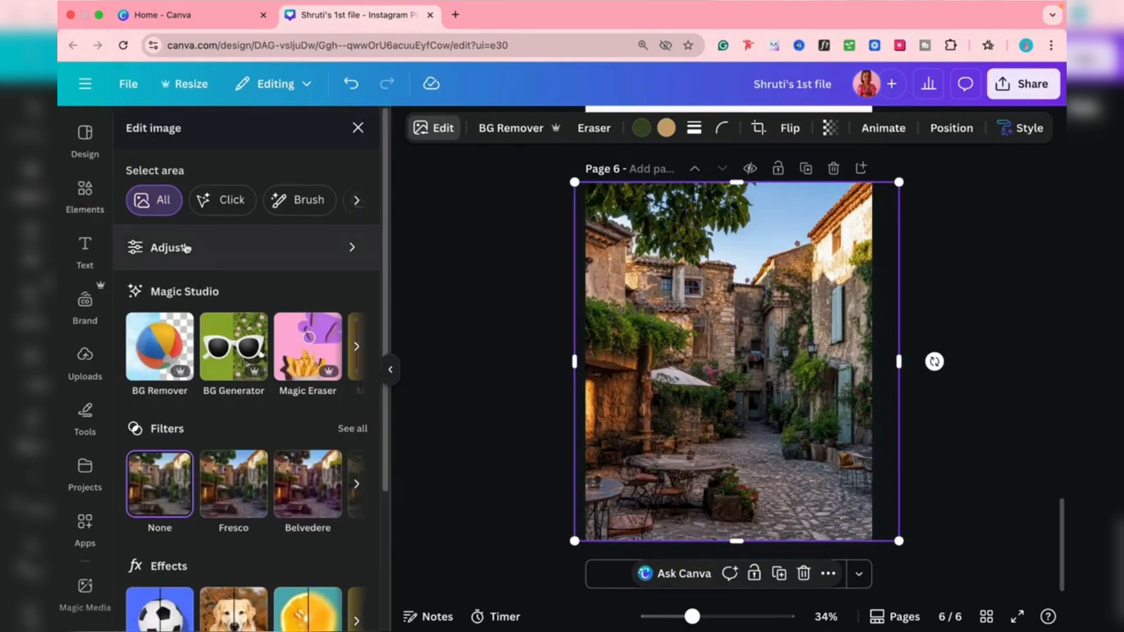
click(223, 248)
click(243, 238)
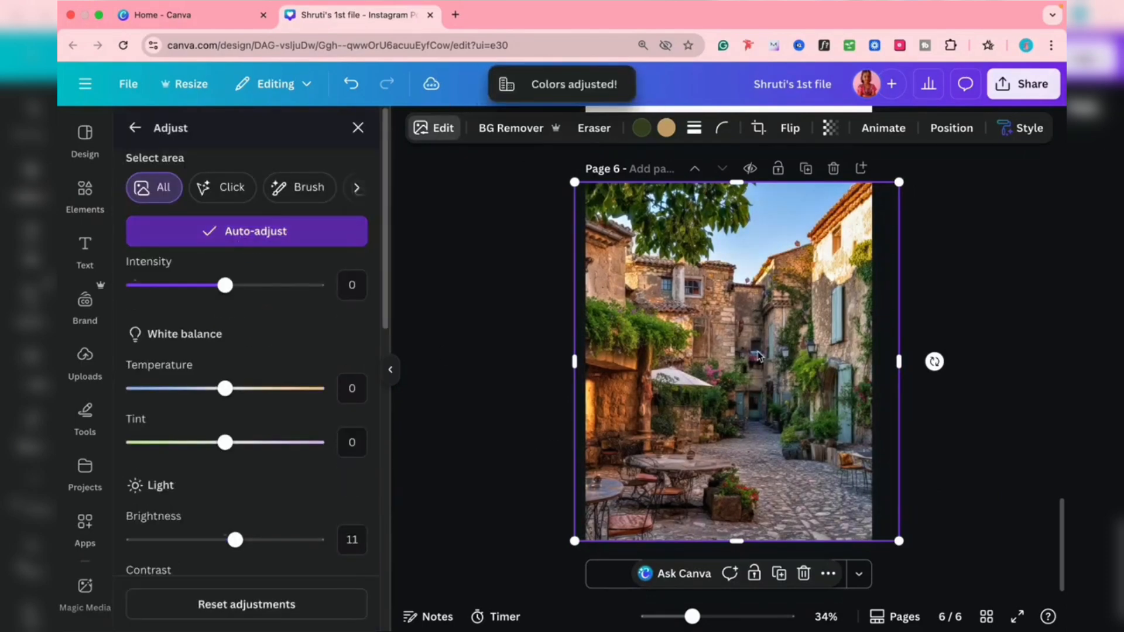
scroll(205, 496, down, 10)
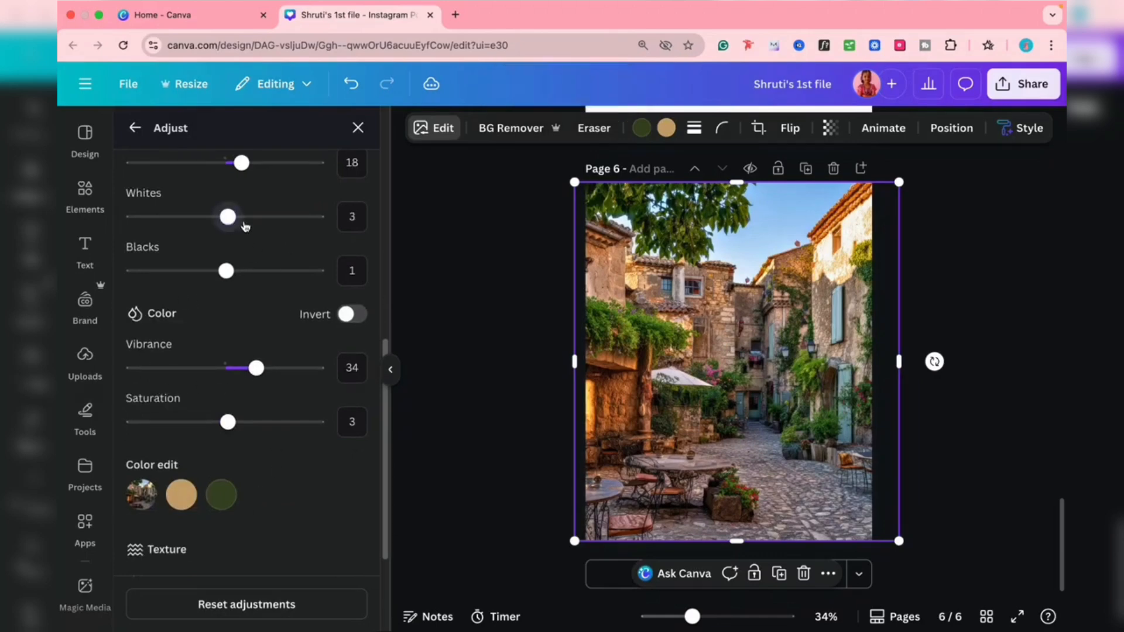
drag(233, 222, 280, 234)
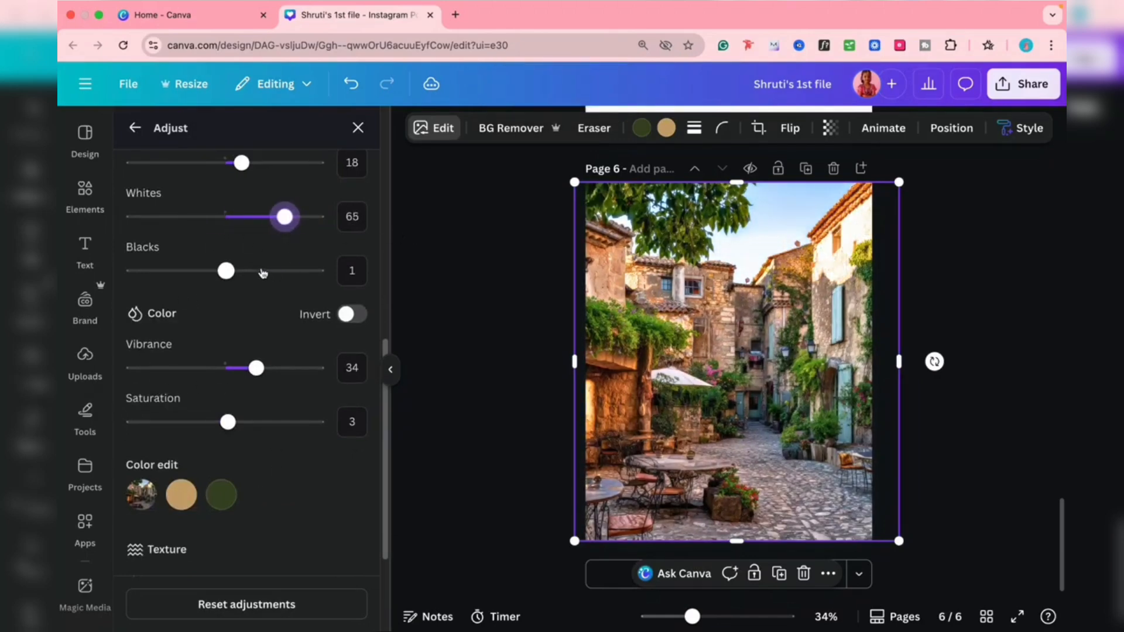
drag(226, 270, 213, 274)
click(136, 129)
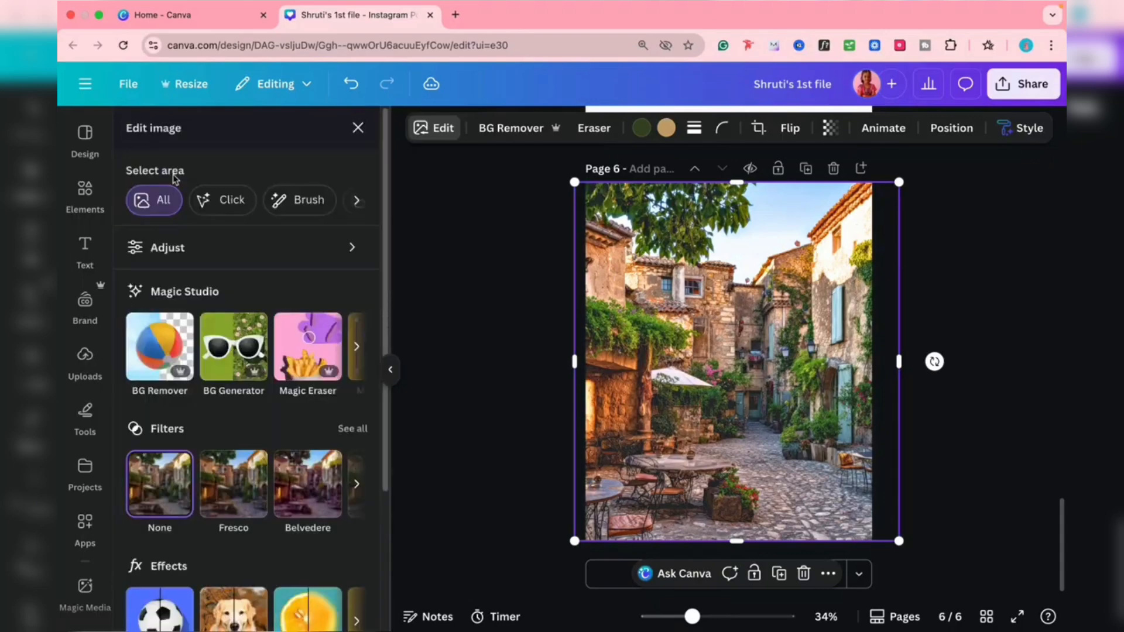
- Erase the round café table and flower planter in the photo's central foreground with the Magic Eraser brush at size 40
scroll(218, 407, down, 2)
scroll(219, 268, up, 2)
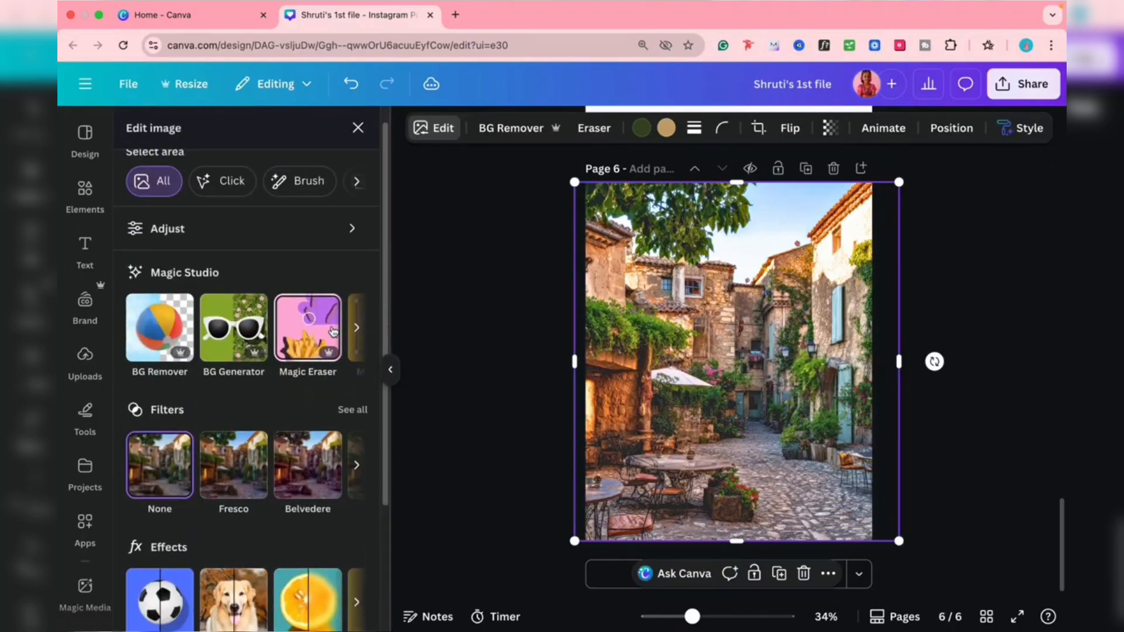
click(307, 328)
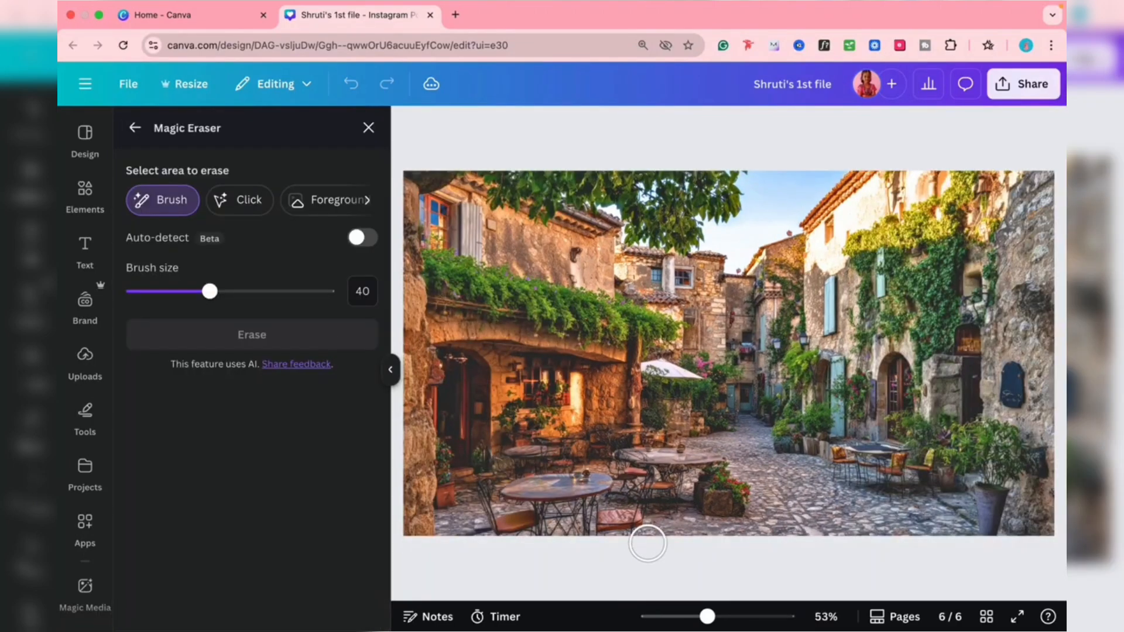
mouse_move(753, 503)
mouse_down()
mouse_move(612, 450)
mouse_move(603, 469)
mouse_move(735, 478)
mouse_move(629, 501)
mouse_up()
click(331, 344)
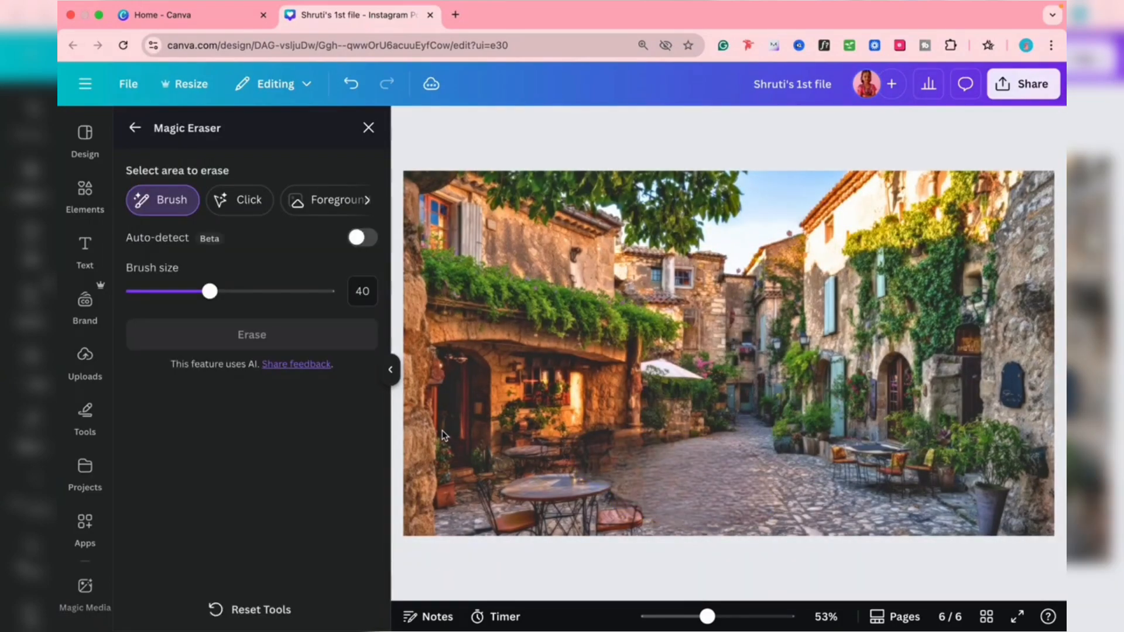
click(134, 129)
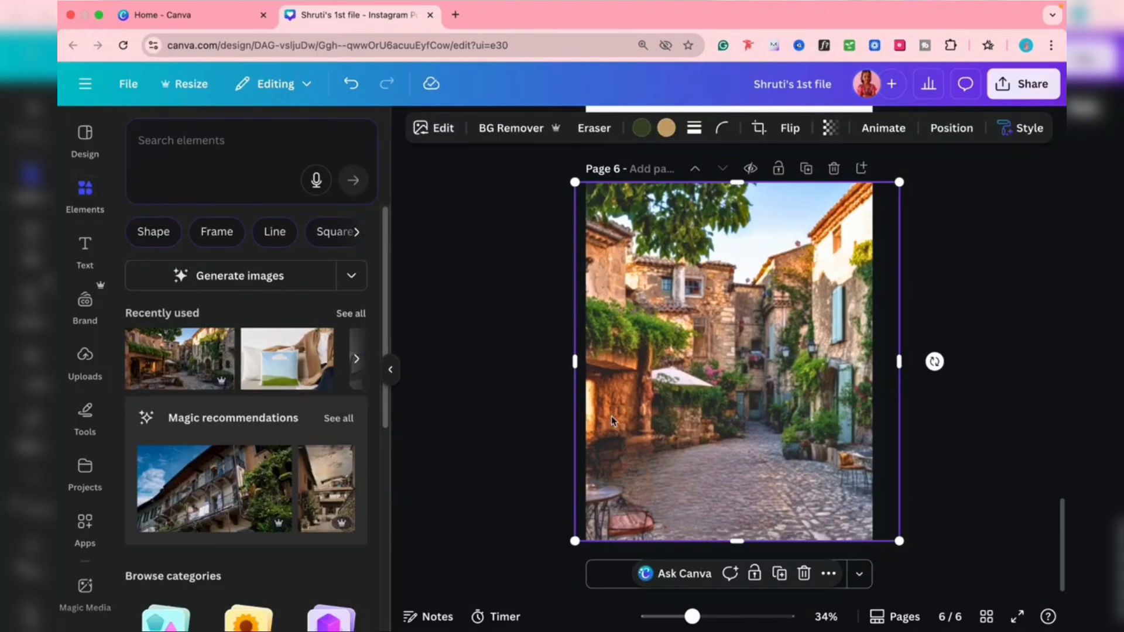
- Reopen the photo's editing options, shrink the photo and place it inside page 6 with white margins around it
click(442, 134)
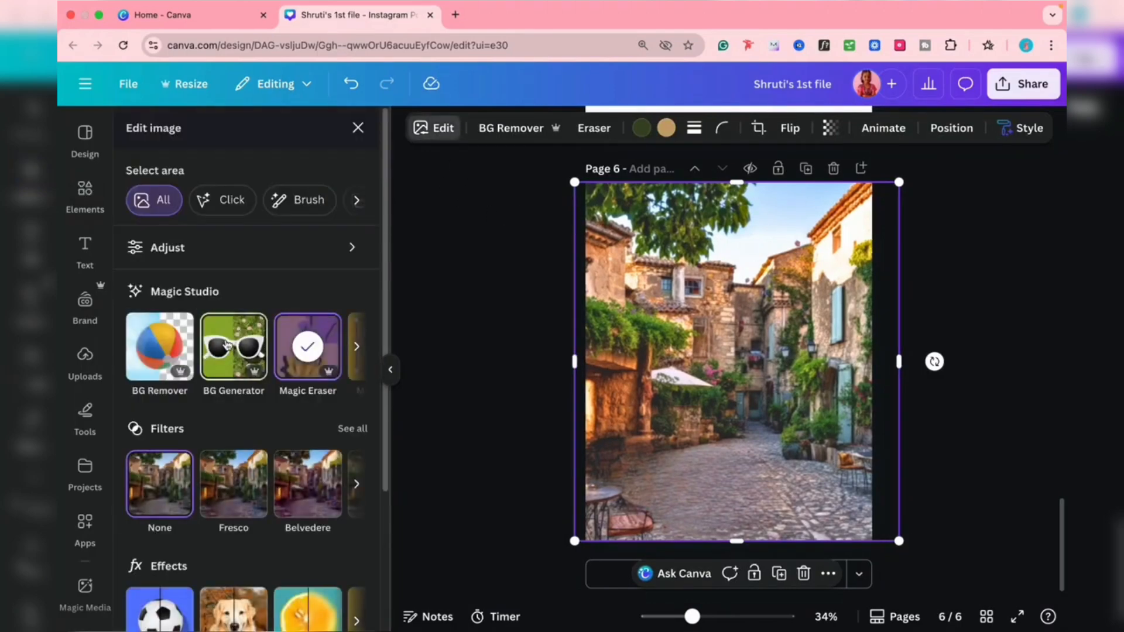
scroll(228, 346, down, 2)
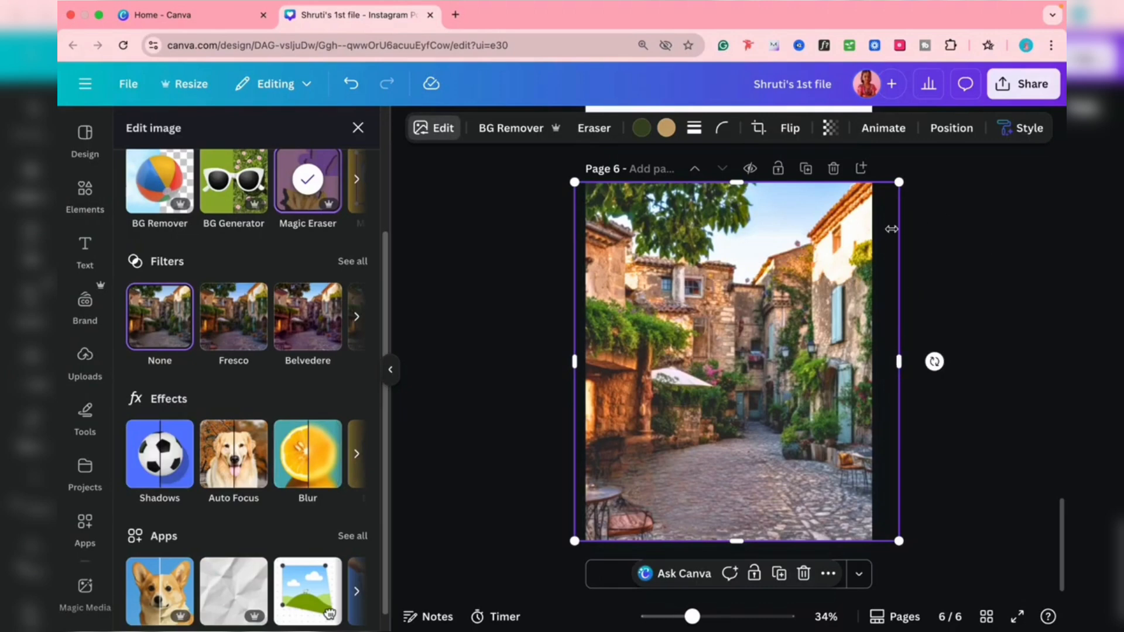
drag(899, 182, 808, 271)
drag(696, 407, 730, 342)
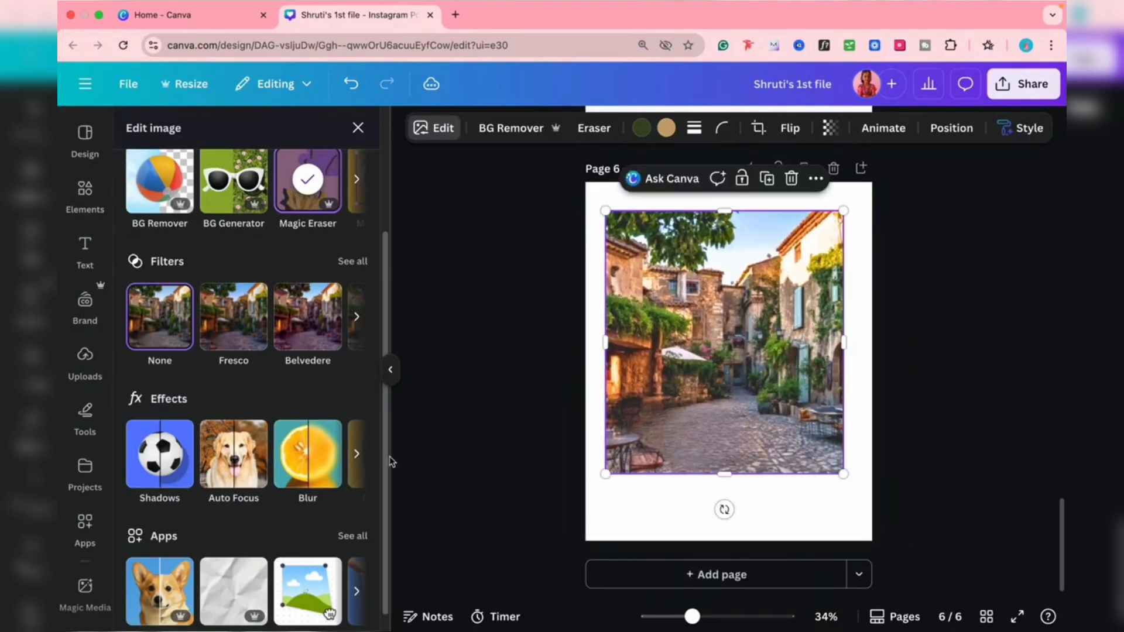
- Try the Glow, Drop, Outline, Angled, Page lift and Curved shadows on the photo, and apply the Backdrop shadow
click(143, 455)
click(167, 297)
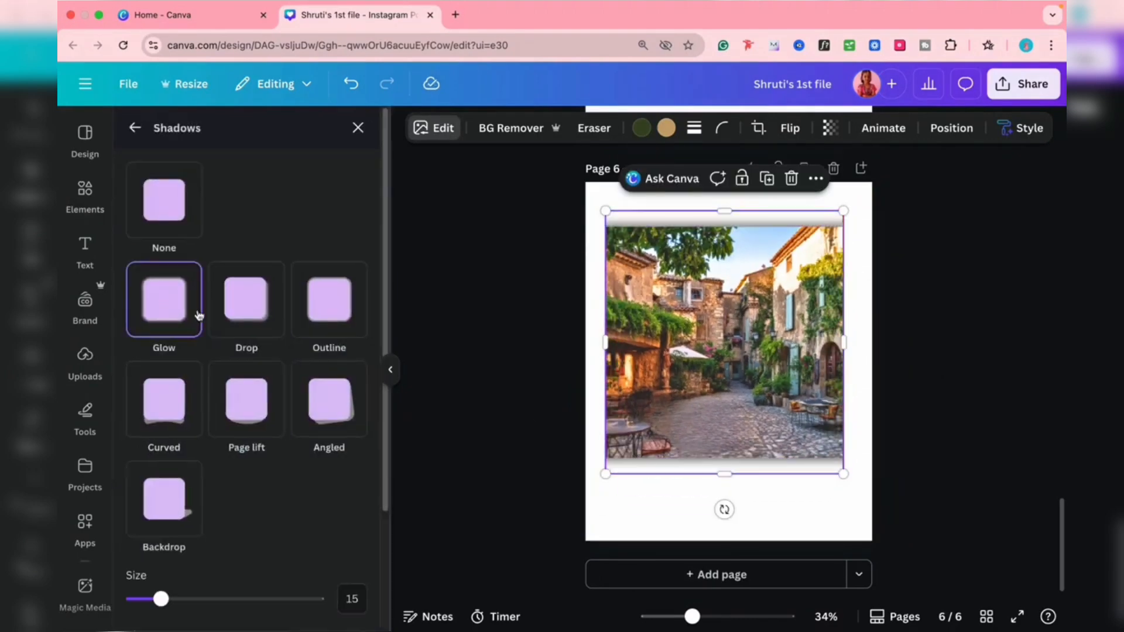
click(245, 329)
click(354, 319)
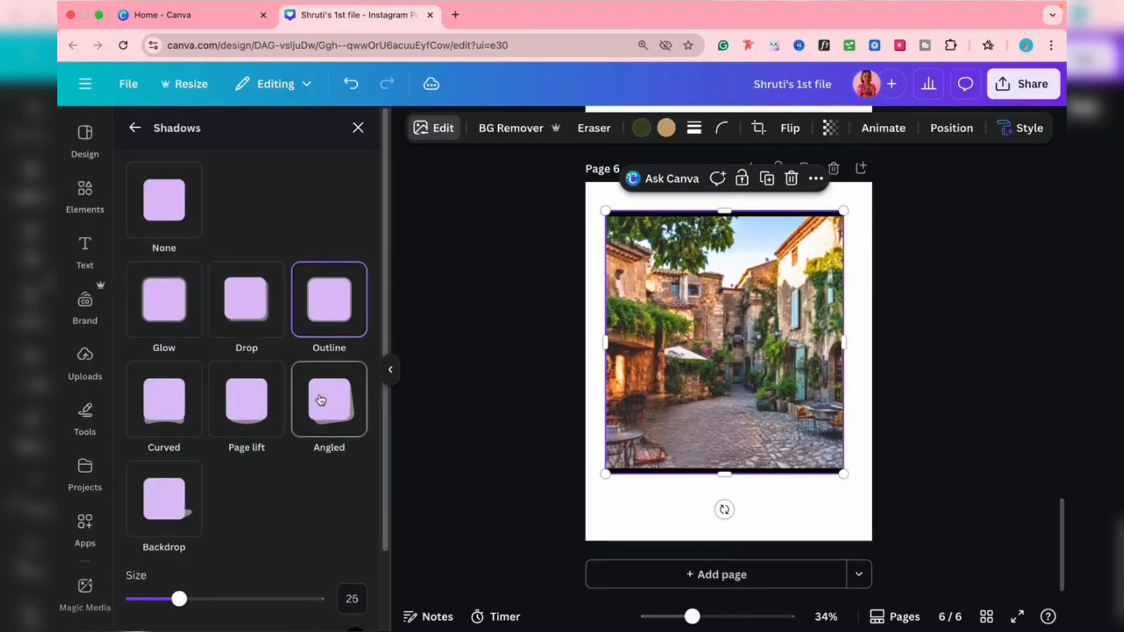
click(318, 394)
click(232, 408)
click(164, 399)
click(165, 501)
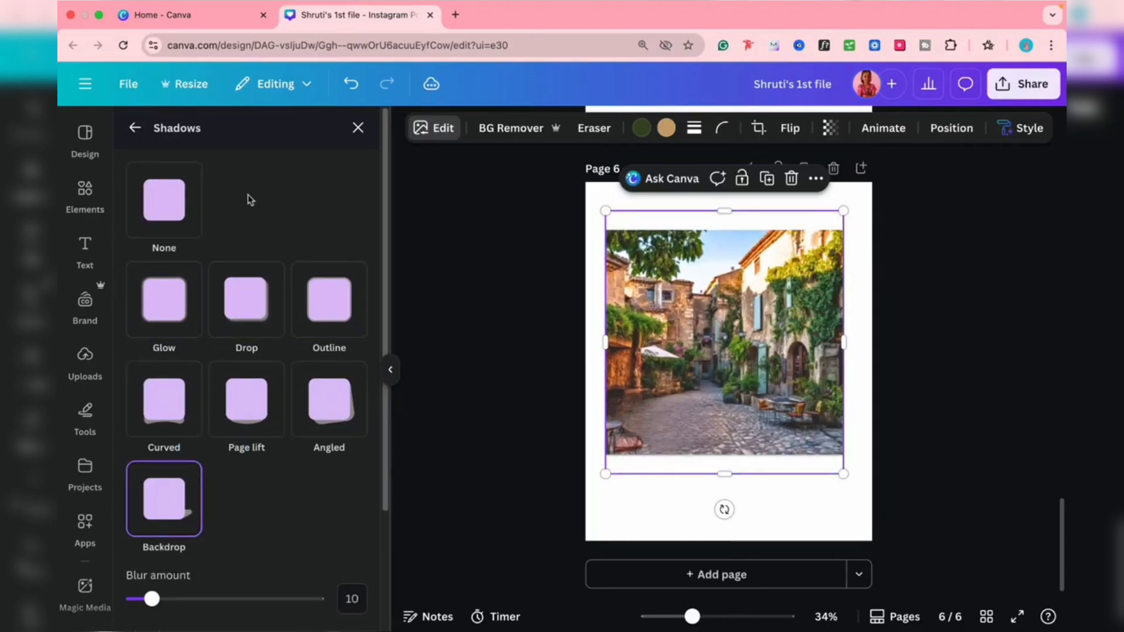
click(135, 128)
- Blur the whole village photo at intensity 23
scroll(234, 445, down, 1)
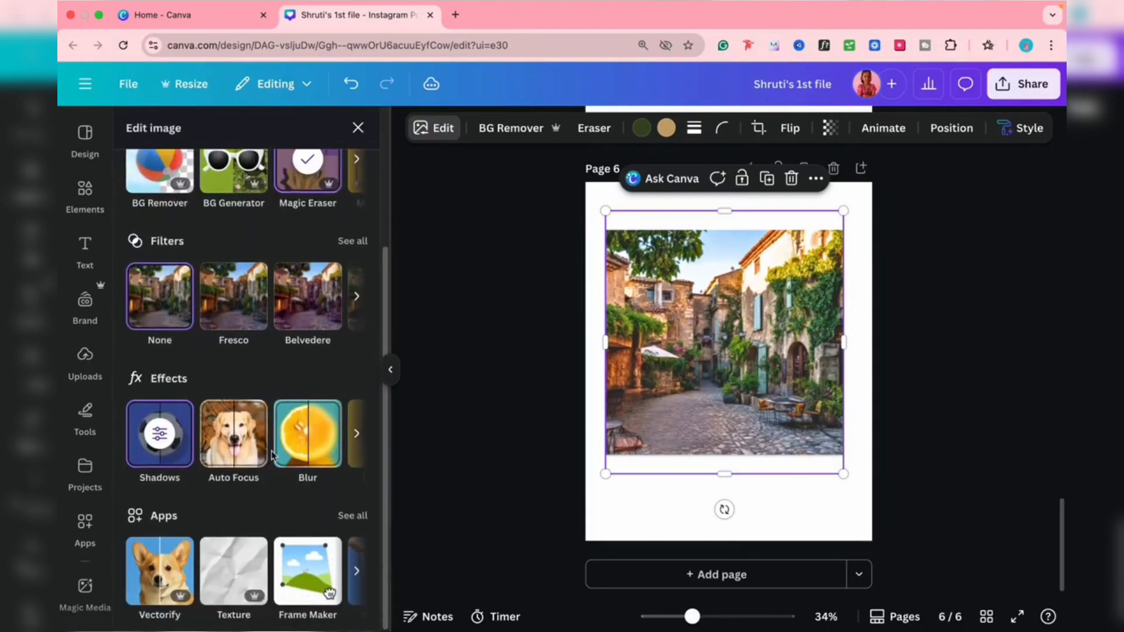
click(296, 453)
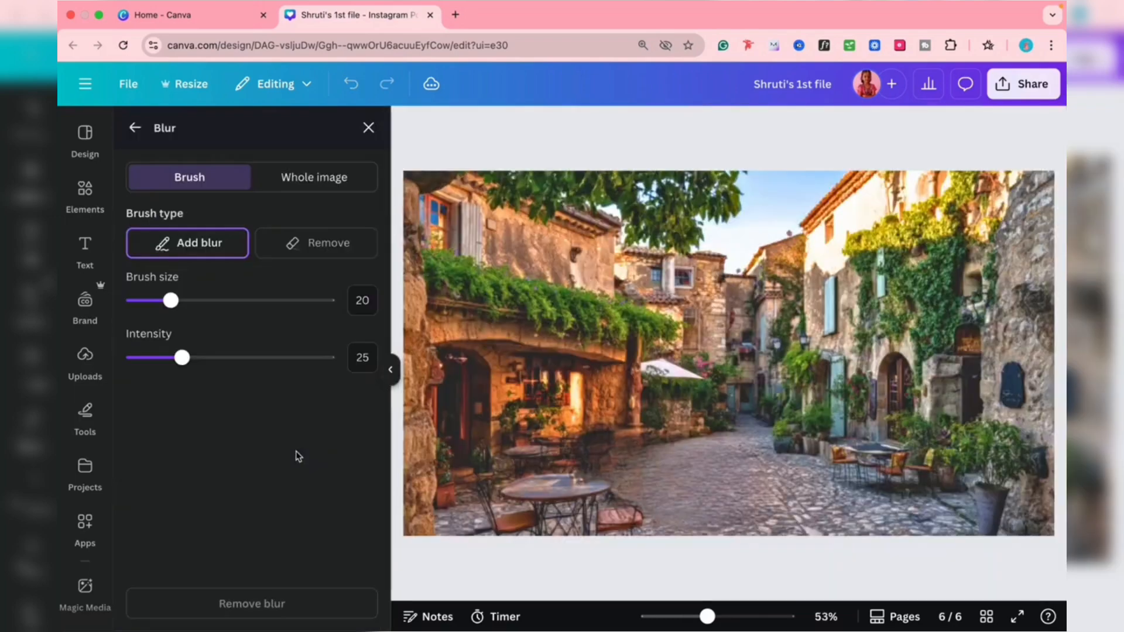
click(292, 183)
drag(205, 249, 174, 258)
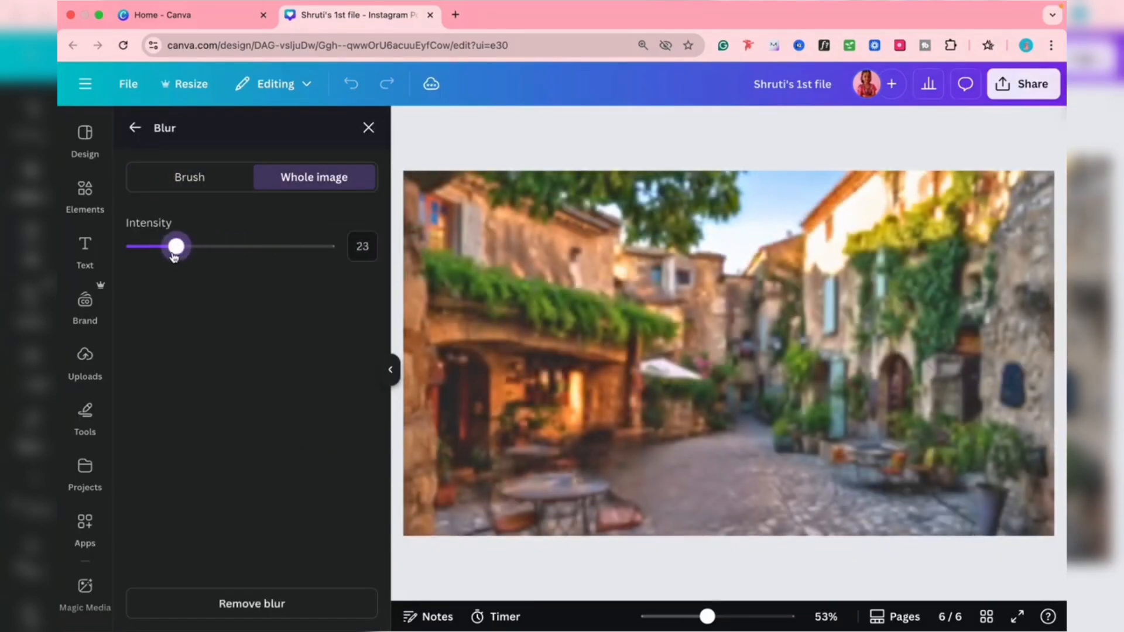
click(135, 127)
scroll(281, 439, down, 3)
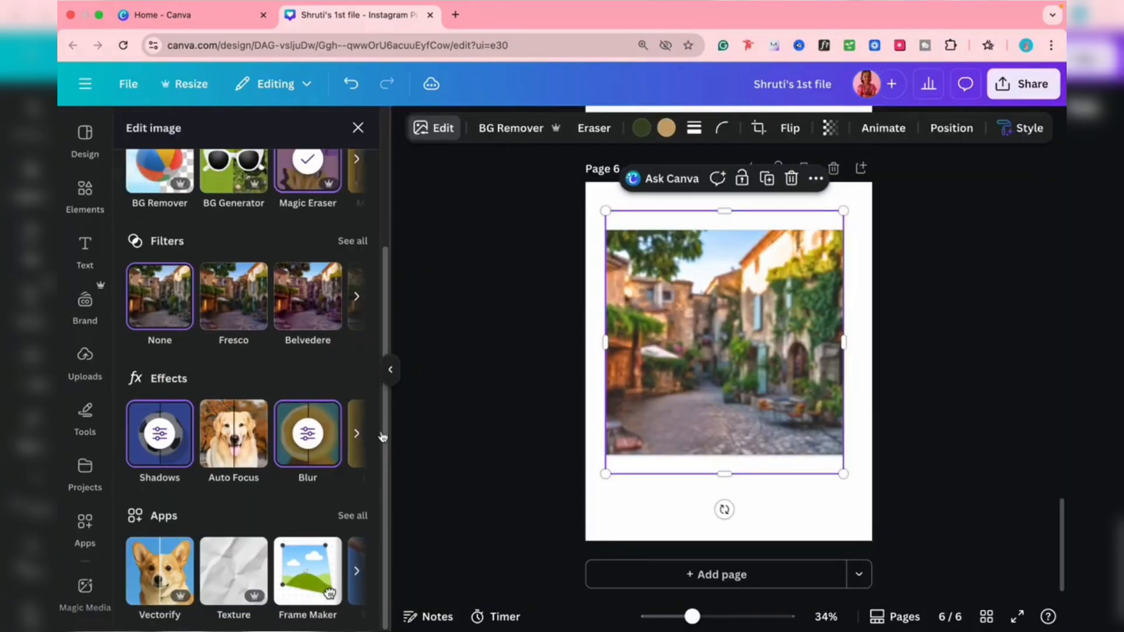
scroll(307, 298, up, 3)
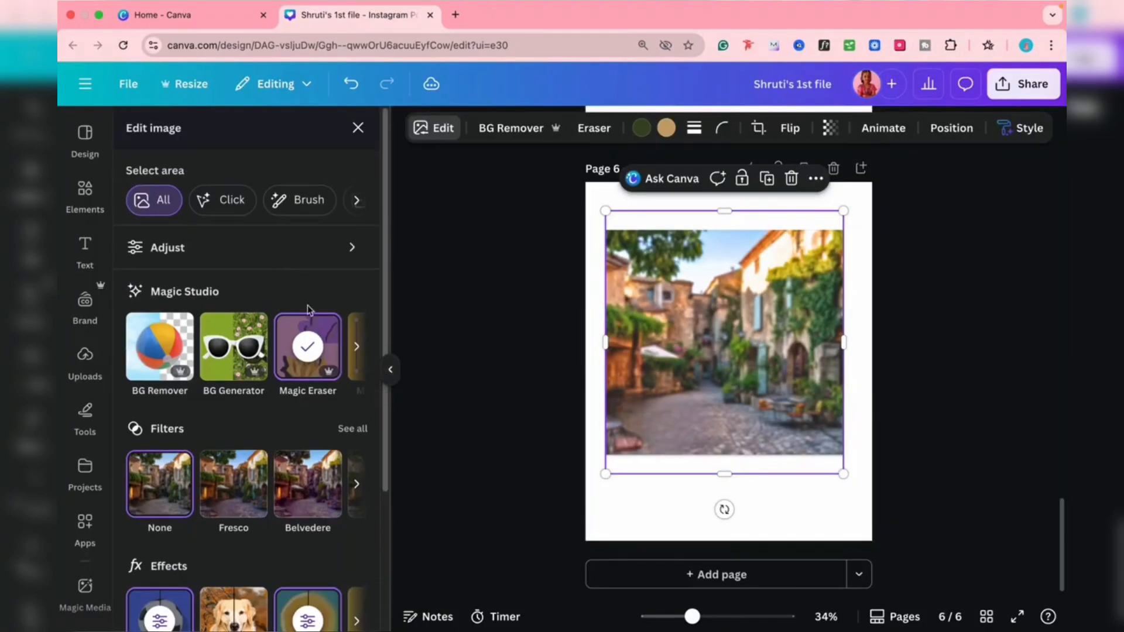
- Hide the image editing options, delete the village photo and remove the empty page 6
click(392, 369)
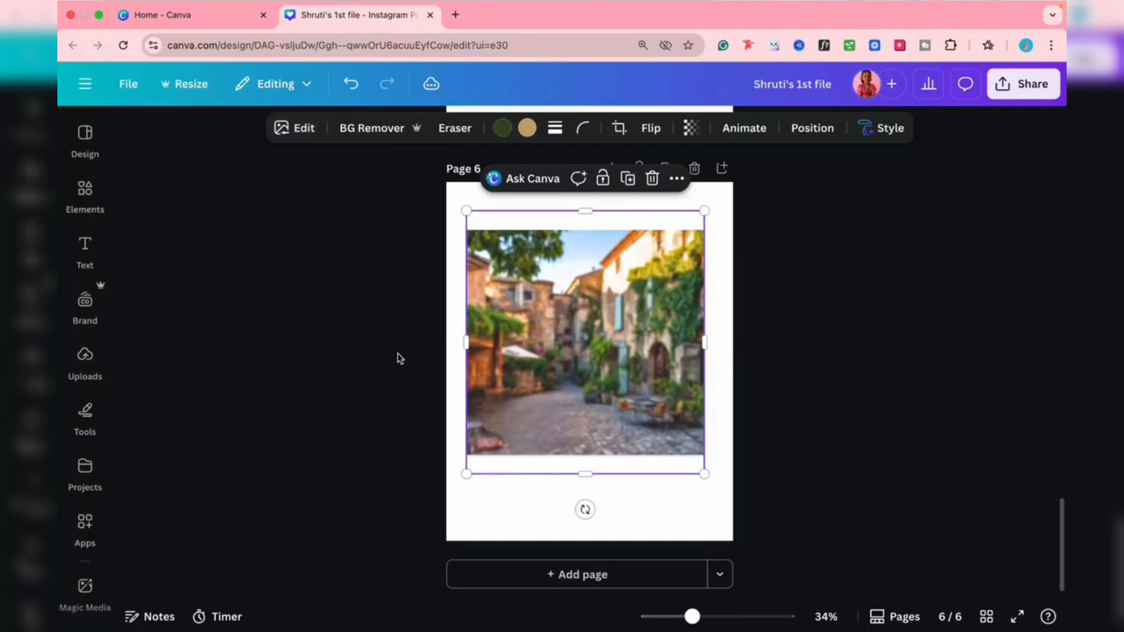
key(Delete)
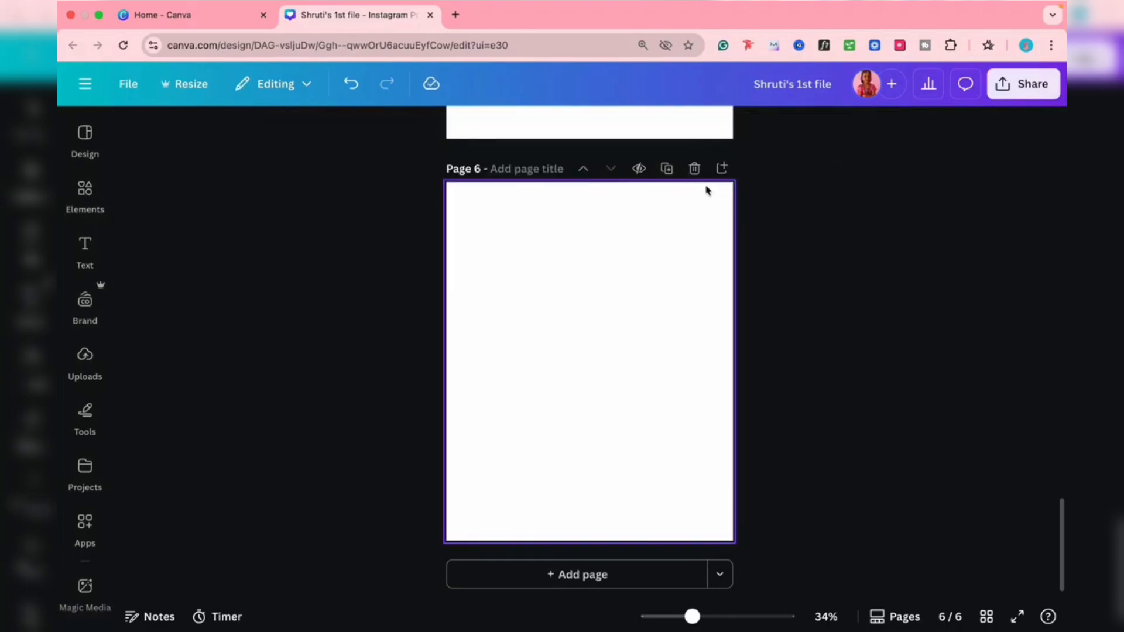
click(695, 169)
- Show all pages in the grid view and select only page 1 with the Coming Soon design
click(986, 616)
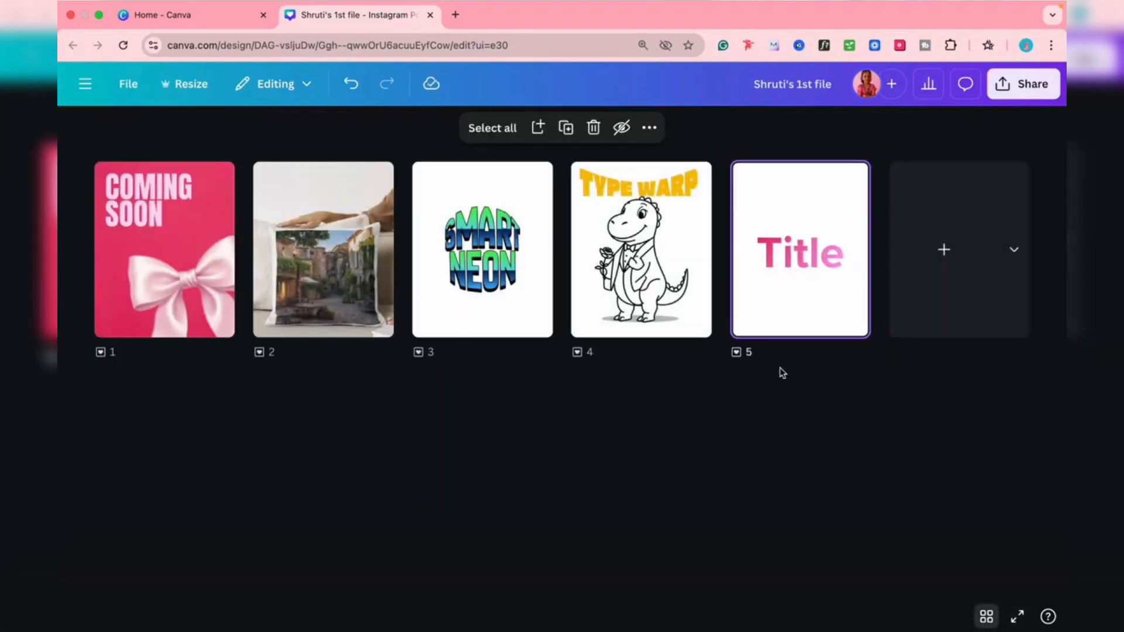
drag(951, 467, 203, 243)
click(267, 406)
click(161, 253)
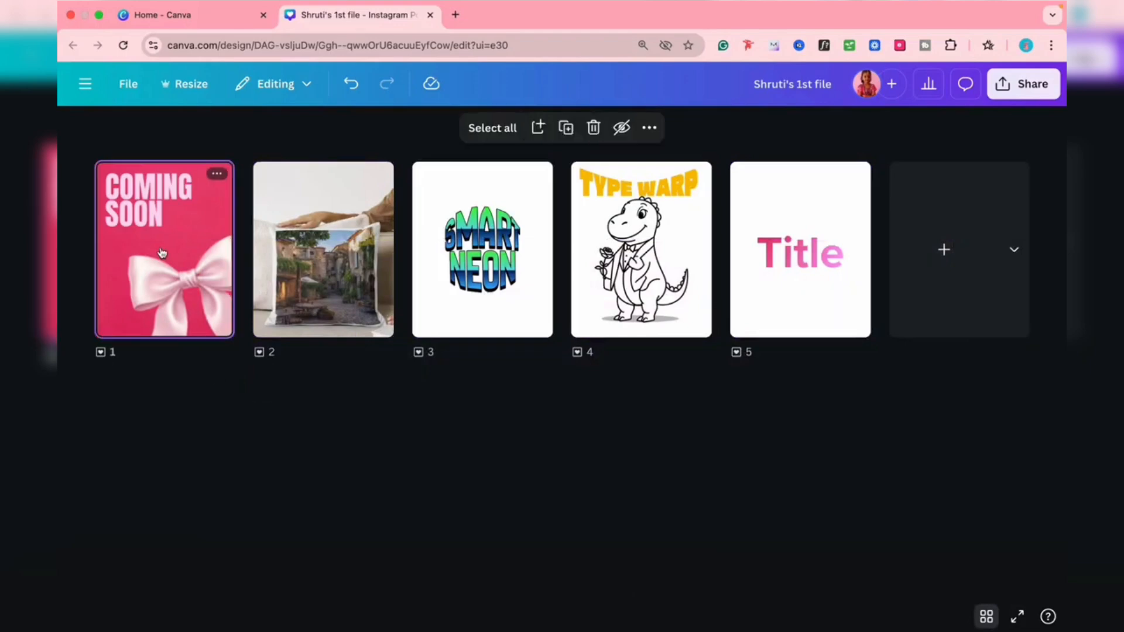